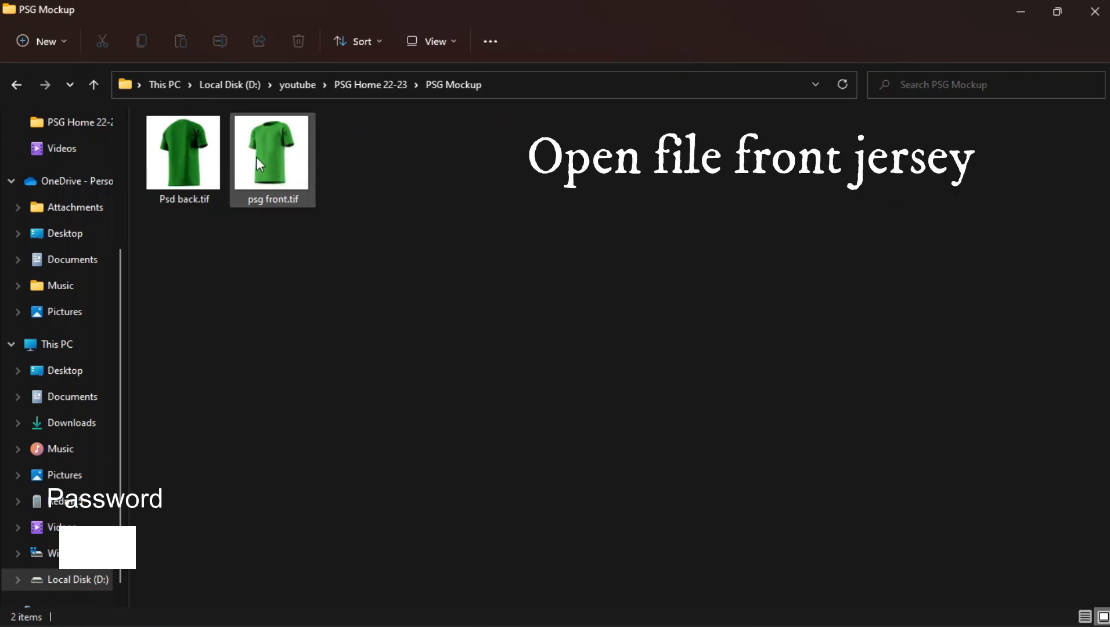
Open the front jersey file psg front.tif from the PSG Mockup folder in Photoshop
right_click(256, 152)
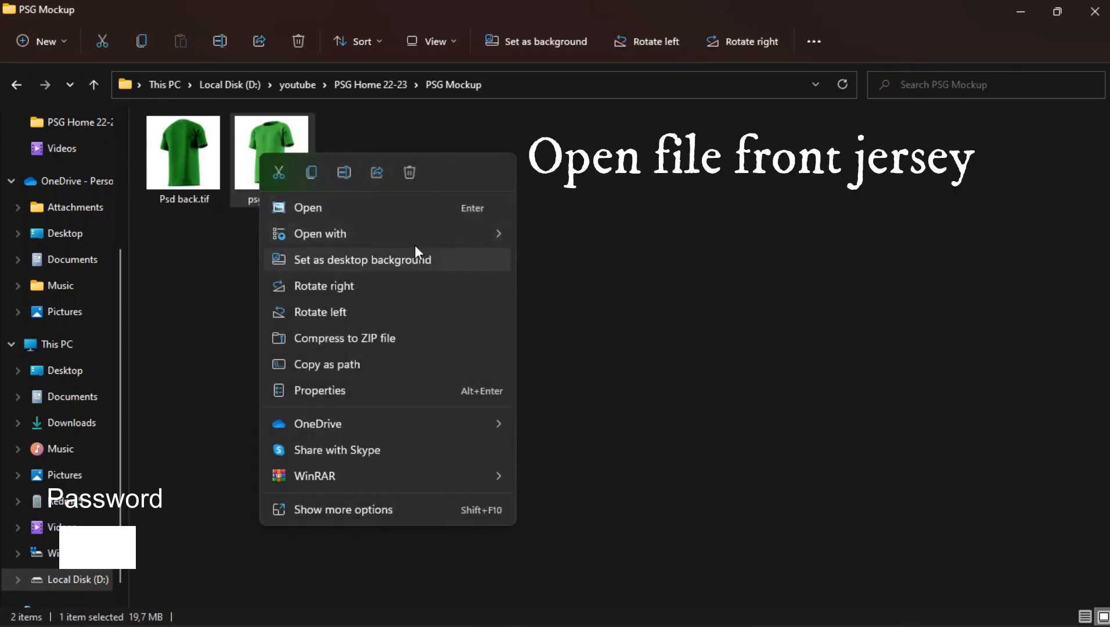
mouse_move(415, 235)
click(575, 260)
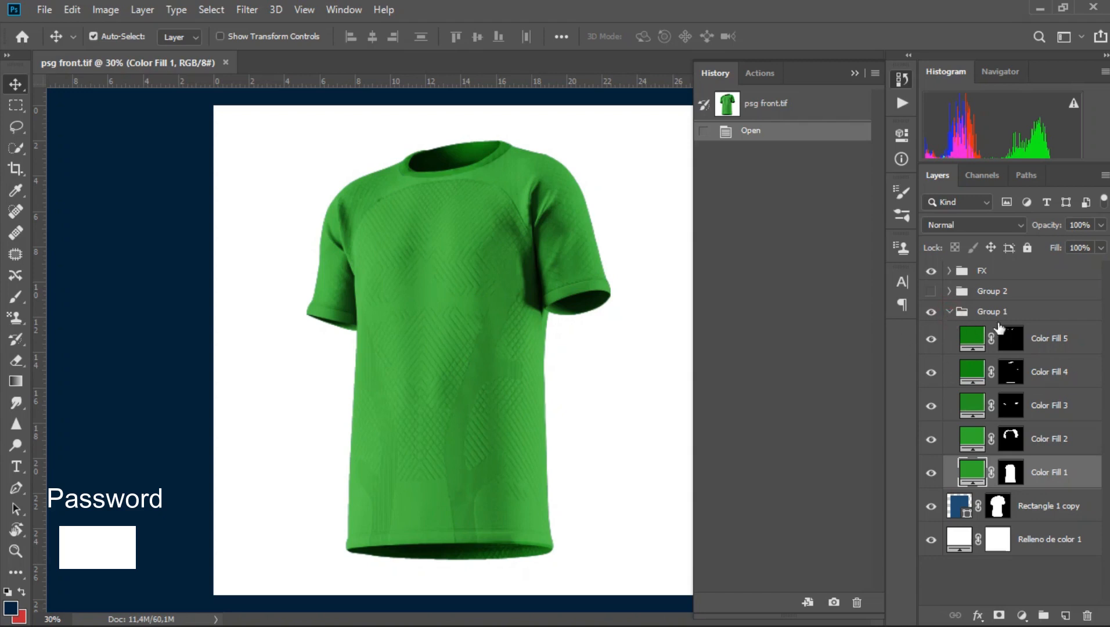
Collapse Group 1, check its effect by hiding and reshowing it, and rename the group color fill
click(970, 323)
click(950, 312)
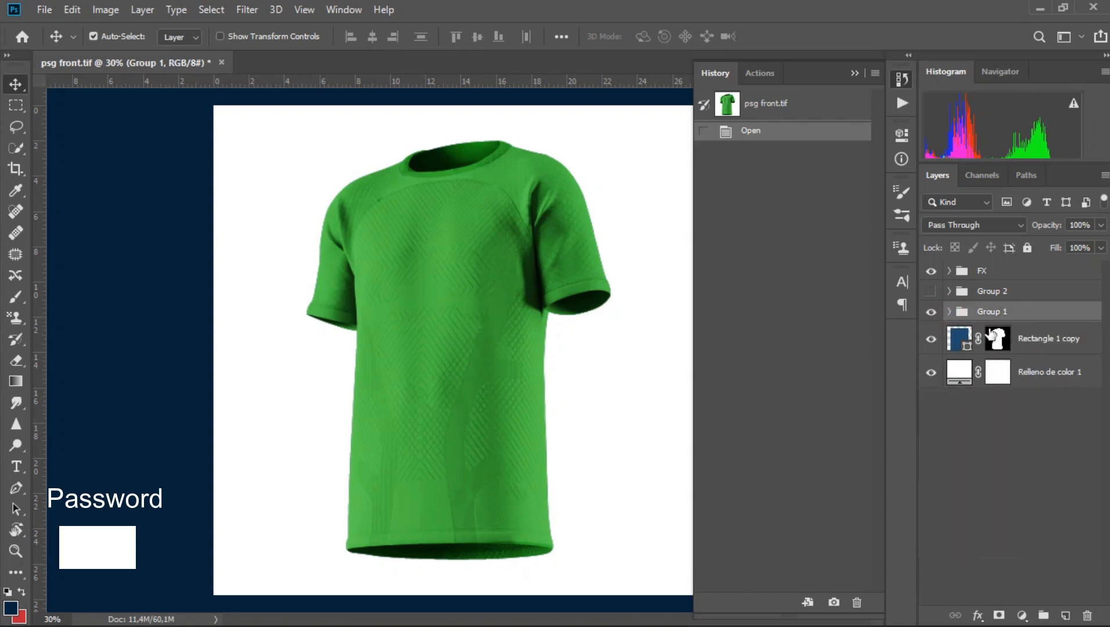
click(932, 313)
click(931, 312)
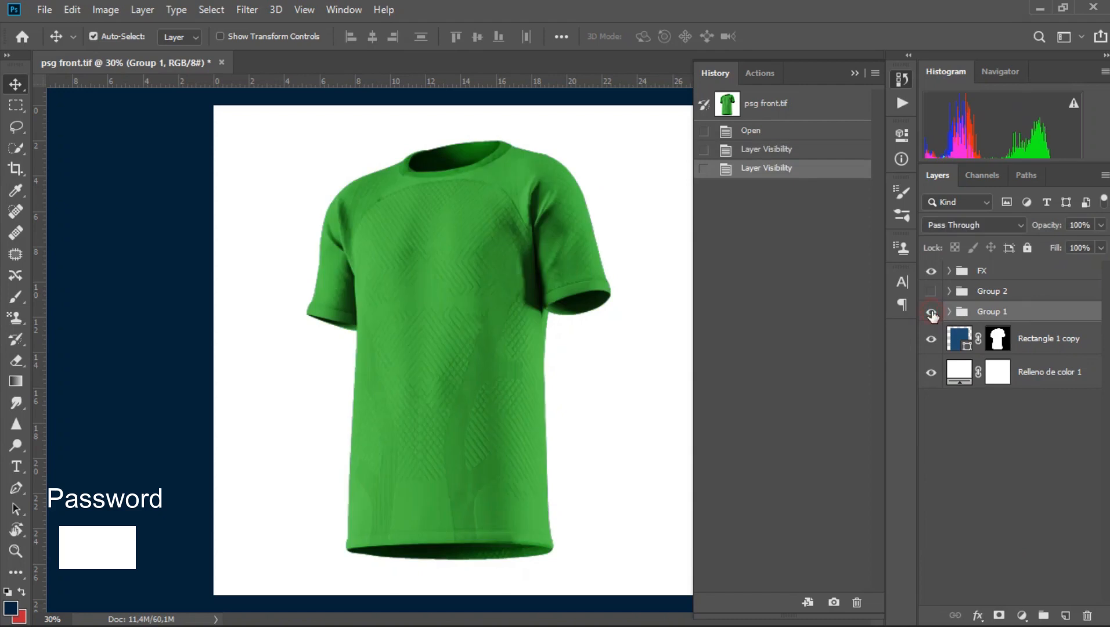
double_click(989, 312)
text(color fill)
key(Return)
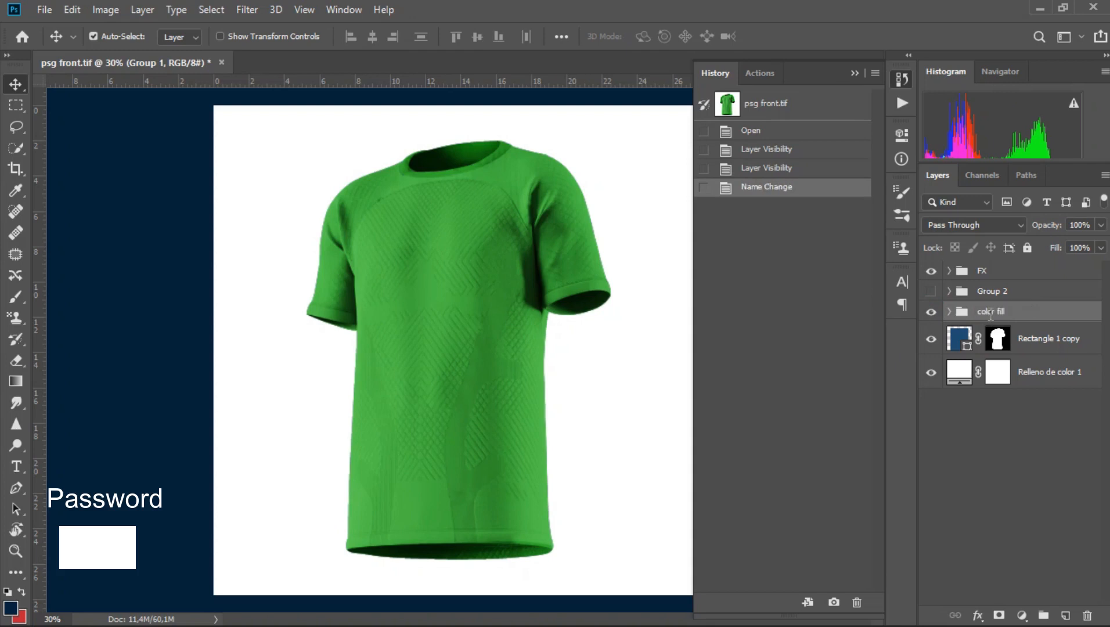
Rename the layer group Group 2 as snart object
double_click(986, 293)
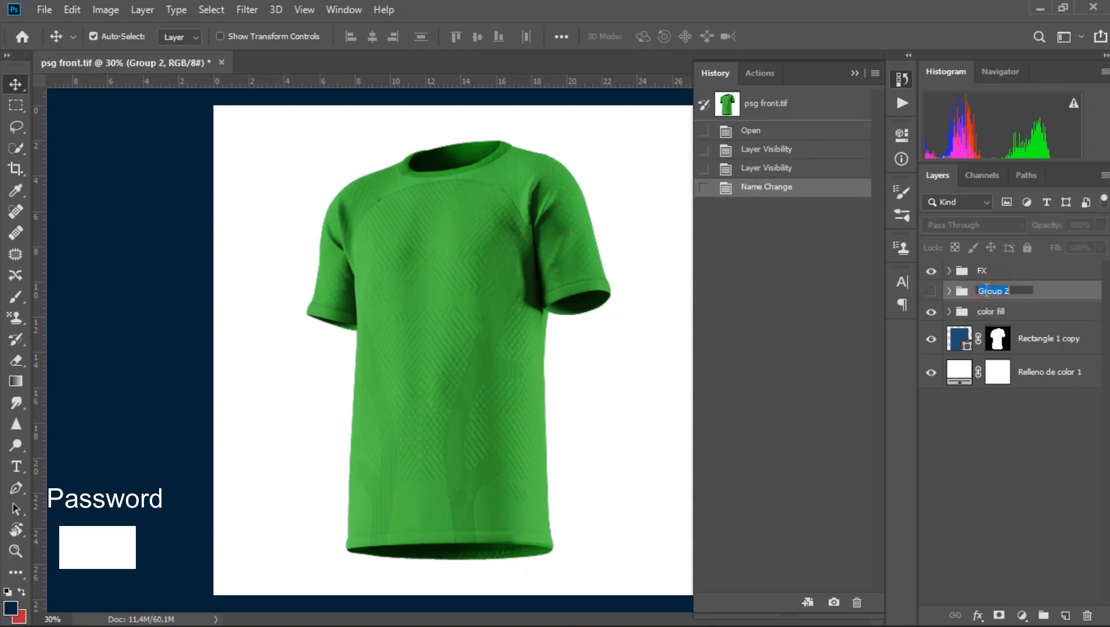
text(snart object)
key(Return)
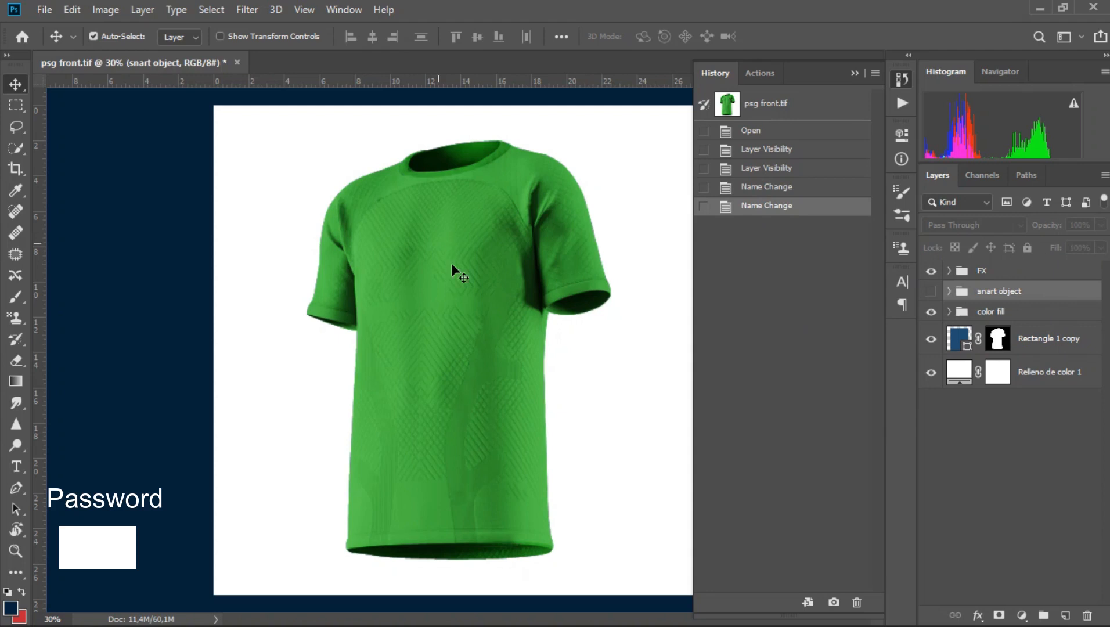
Expand the color fill group to list its colour fill layers
click(1054, 313)
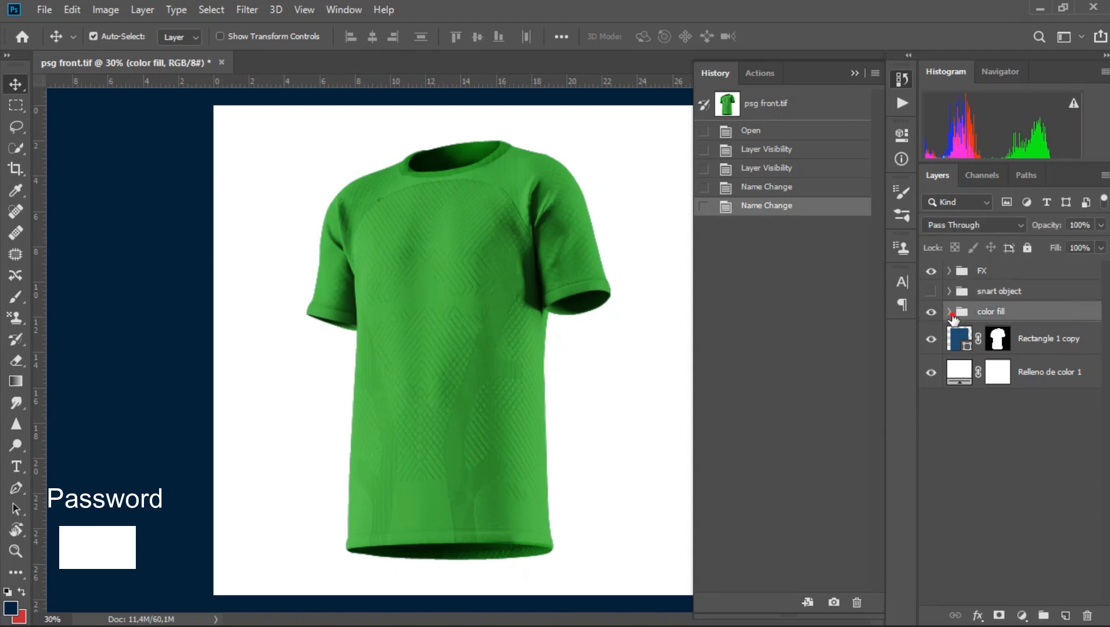
click(950, 312)
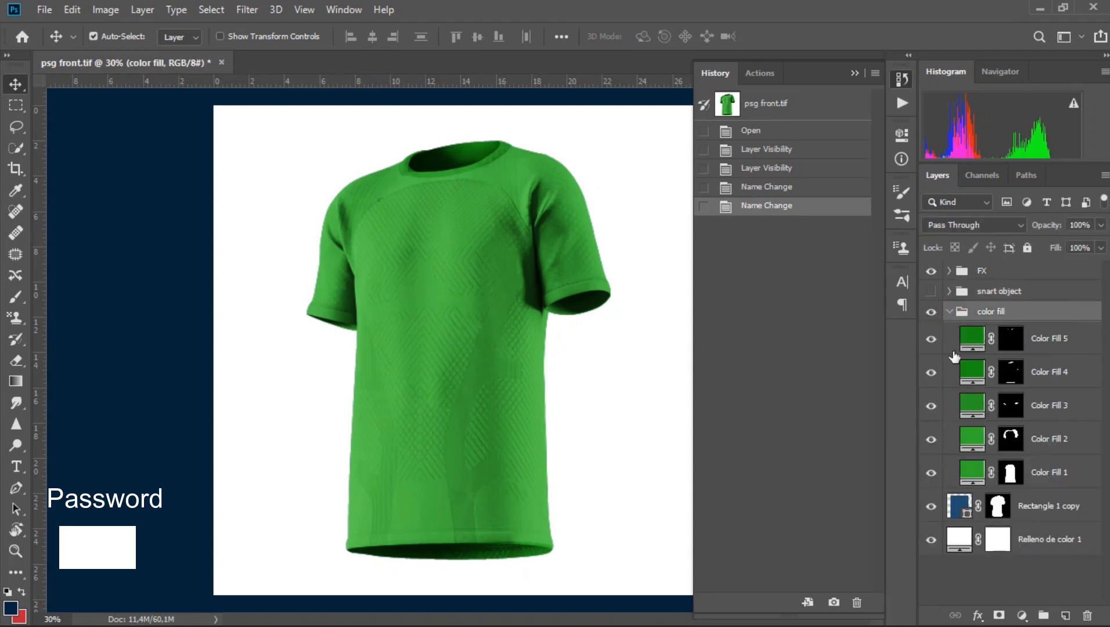
double_click(974, 473)
mouse_move(803, 397)
mouse_down()
mouse_move(687, 373)
mouse_move(665, 320)
mouse_move(649, 360)
mouse_move(668, 366)
mouse_up()
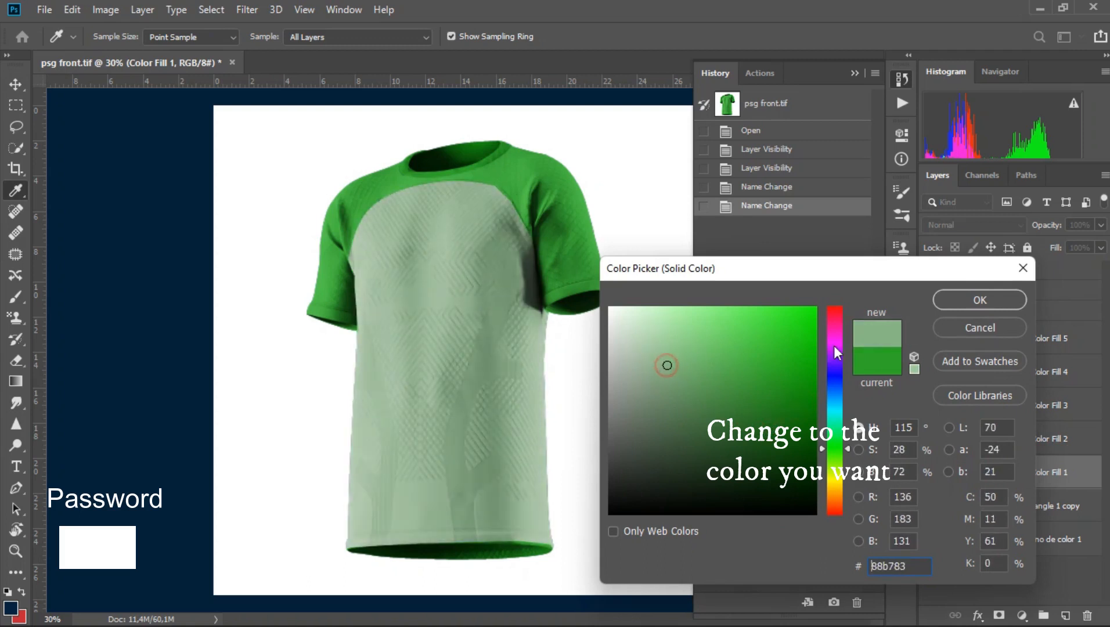
click(1022, 269)
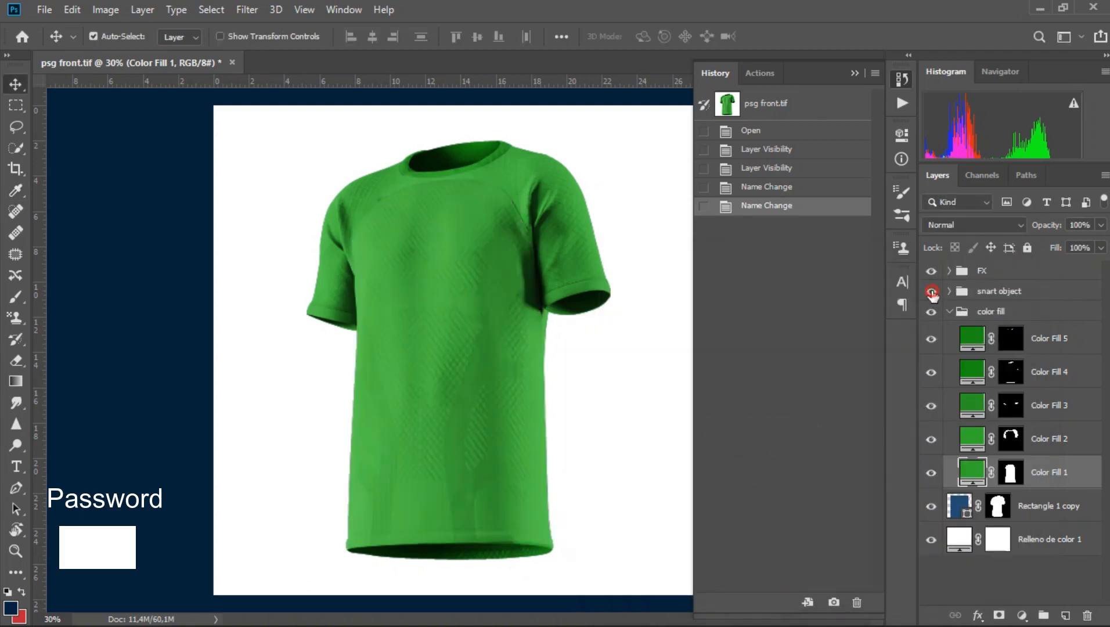
Show and hide the snart object group repeatedly to compare the jersey with and without it
click(932, 291)
click(932, 292)
click(931, 291)
click(932, 291)
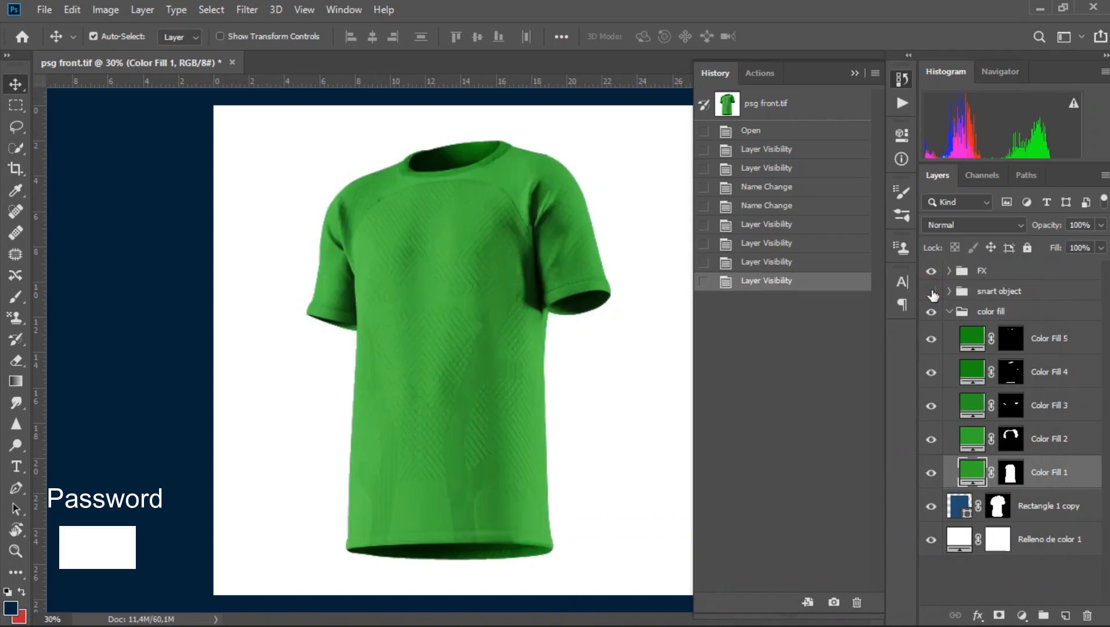
Set Color Fill 5 to light green 86d980 with the snart object group shown, and hide that group again
click(932, 291)
double_click(972, 339)
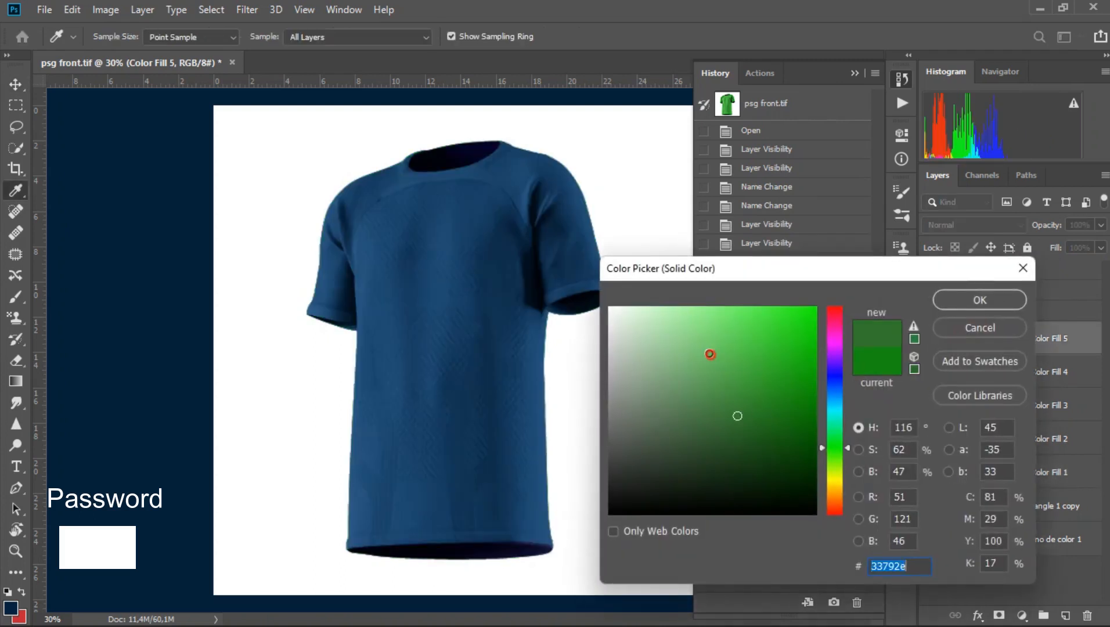
click(694, 337)
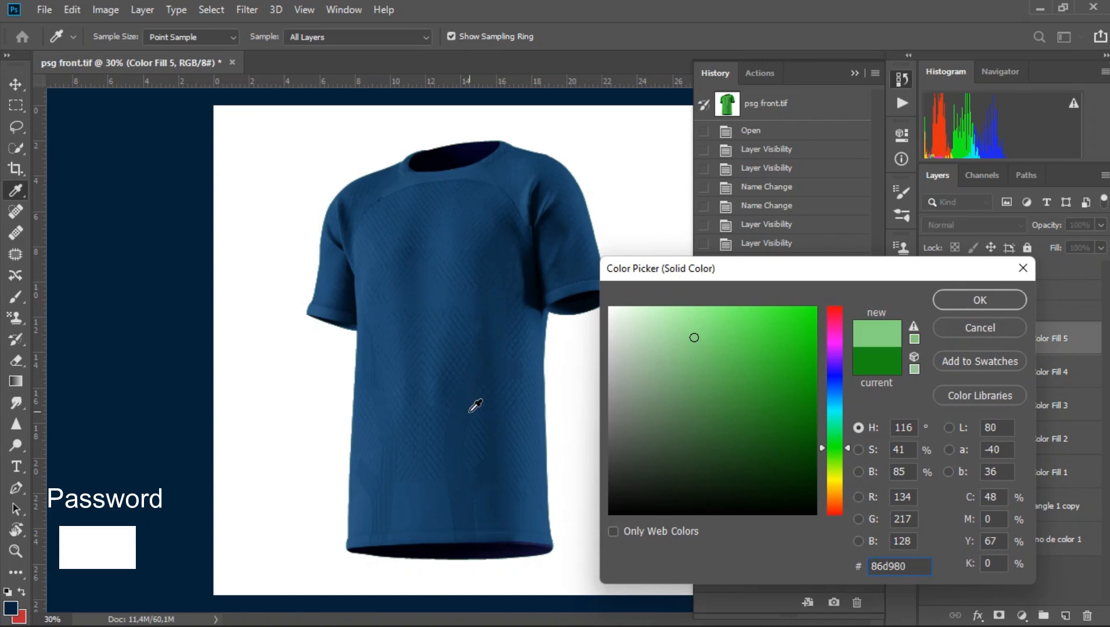
click(950, 299)
click(931, 292)
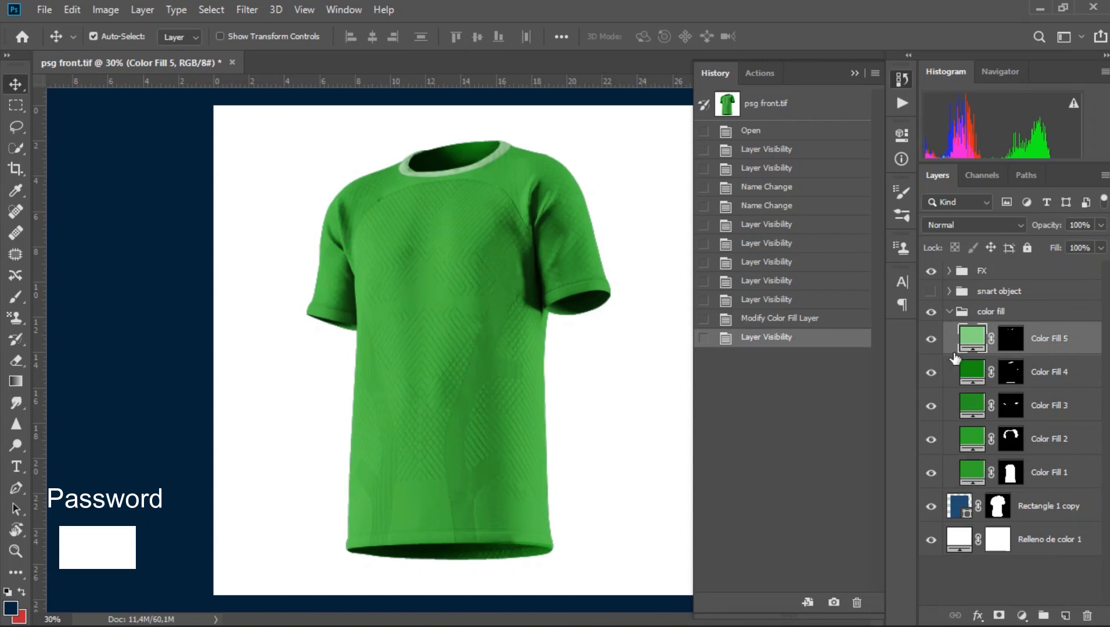
Change the collar's fill colour, Color Fill 5, to dark navy 042c42
double_click(972, 338)
drag(775, 379, 745, 463)
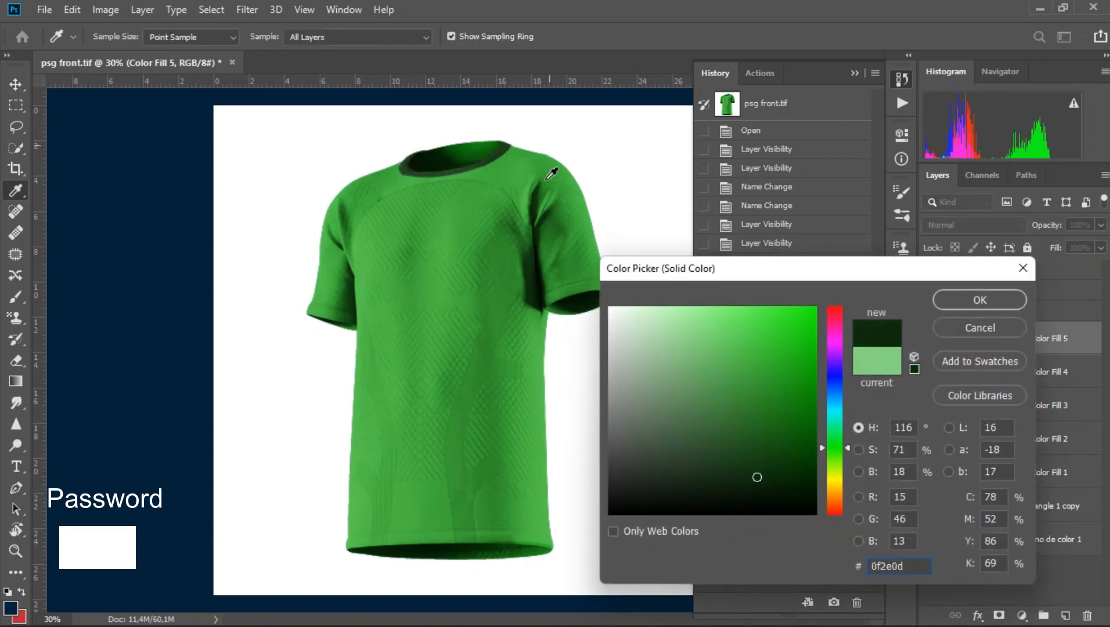
click(631, 497)
mouse_move(836, 467)
mouse_down()
mouse_move(840, 381)
mouse_move(795, 396)
mouse_move(797, 353)
mouse_up()
mouse_move(836, 385)
mouse_down()
mouse_move(840, 305)
mouse_move(829, 432)
mouse_move(827, 377)
mouse_up()
click(798, 440)
drag(797, 457, 784, 456)
drag(839, 378, 838, 393)
mouse_move(794, 465)
mouse_down()
mouse_move(803, 436)
mouse_move(803, 461)
mouse_up()
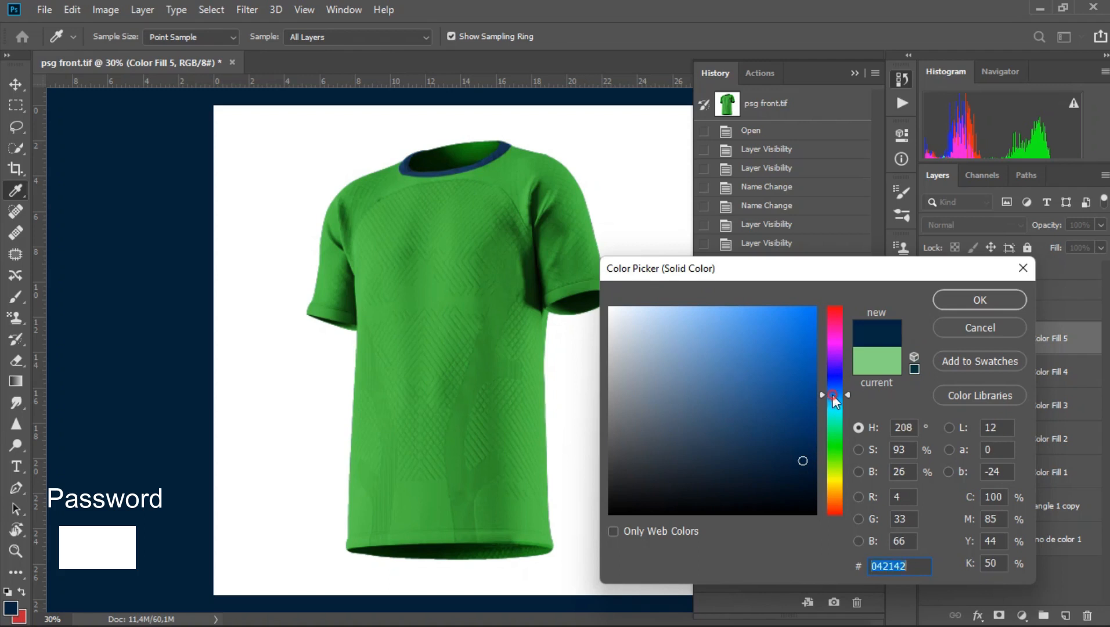
click(835, 399)
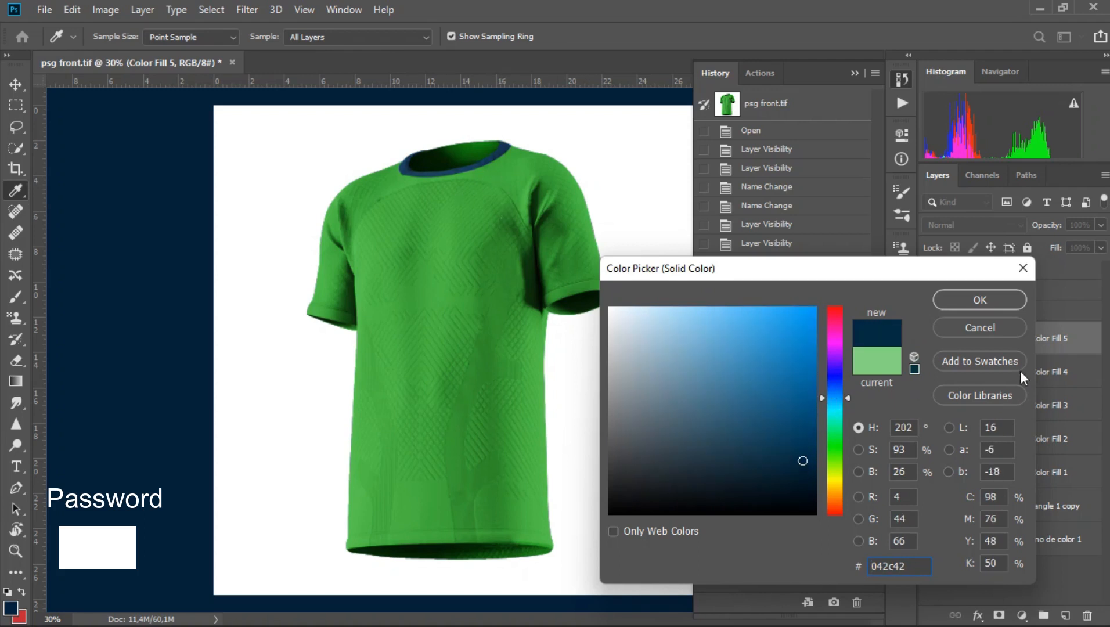
click(977, 304)
Change the jersey's inner lining colour, Color Fill 4, to very dark navy 03092a
double_click(973, 372)
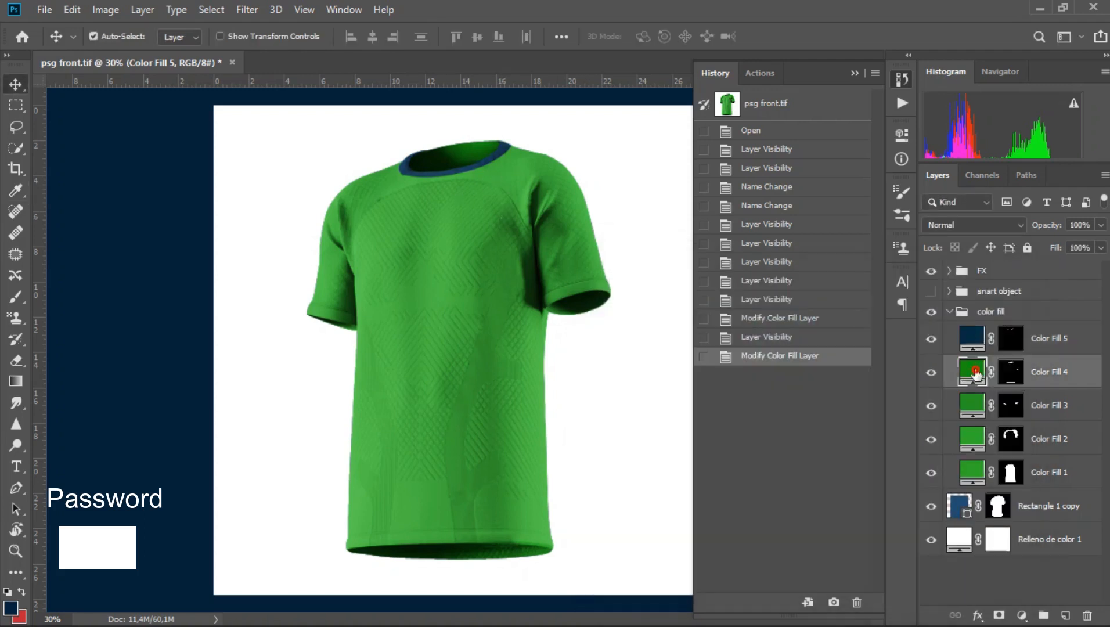
click(809, 447)
drag(836, 400, 837, 380)
drag(807, 447, 801, 480)
click(972, 299)
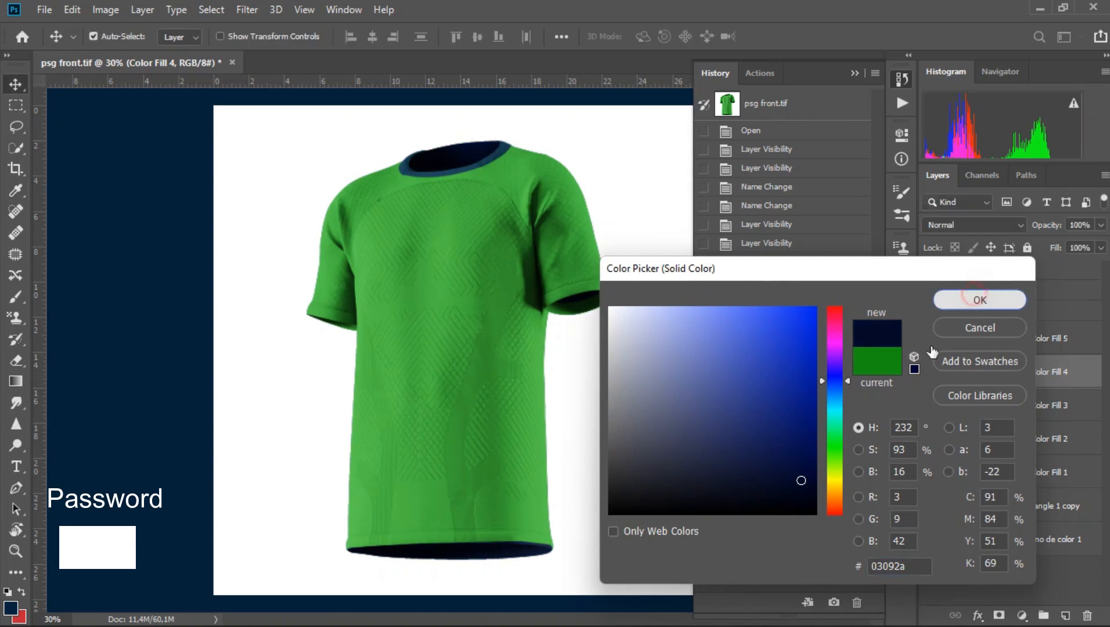
Change the sleeve cuff colour, Color Fill 3, to dark blue 021952
double_click(972, 409)
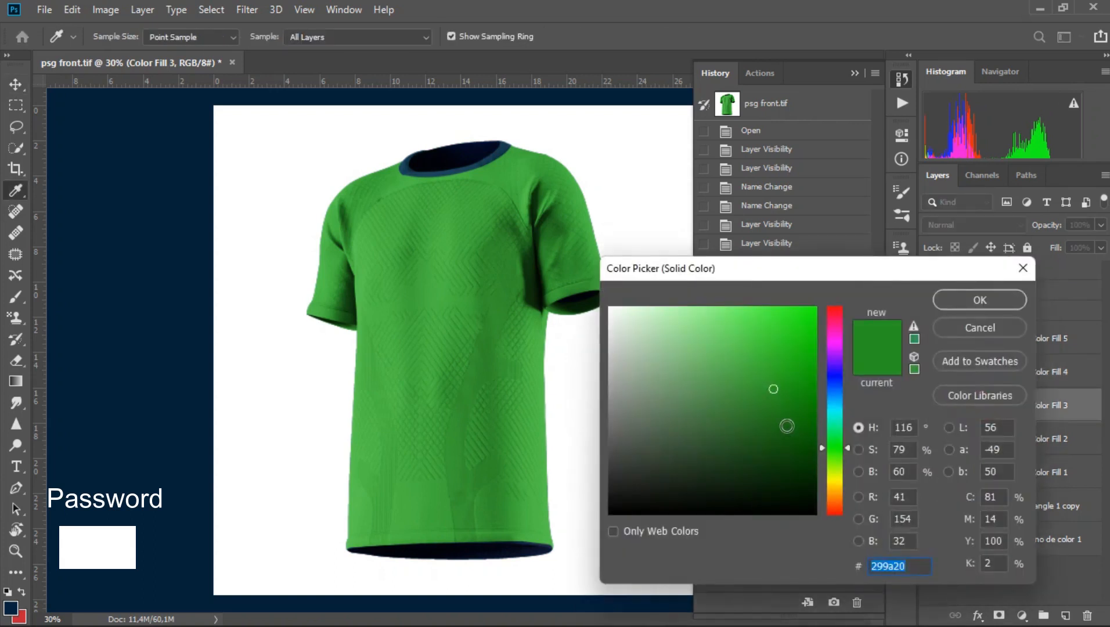
click(802, 405)
click(510, 167)
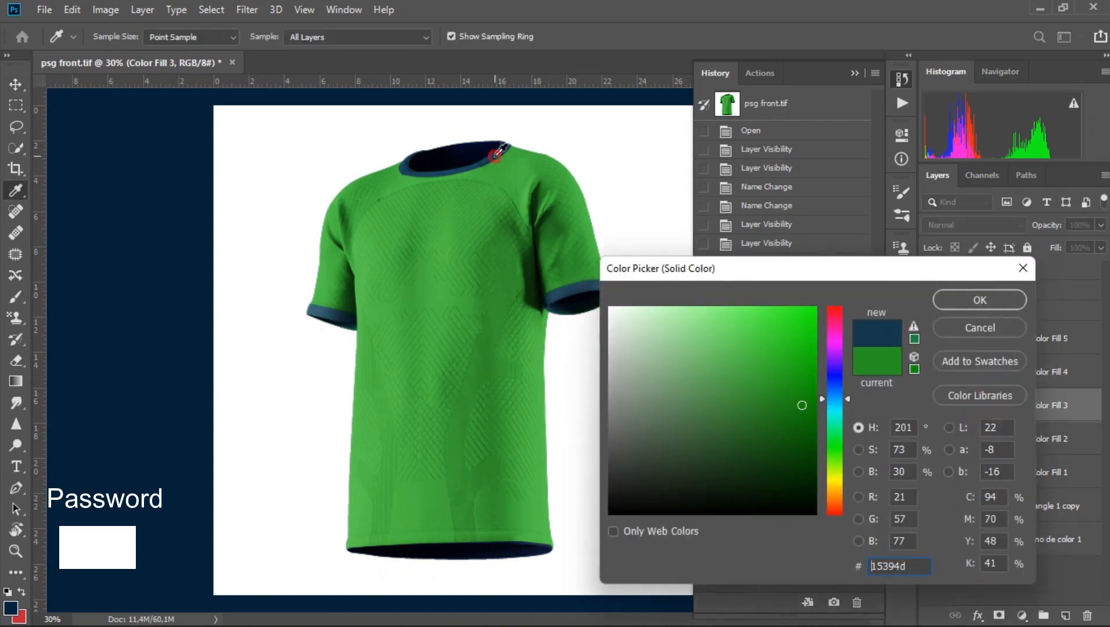
drag(760, 451, 812, 448)
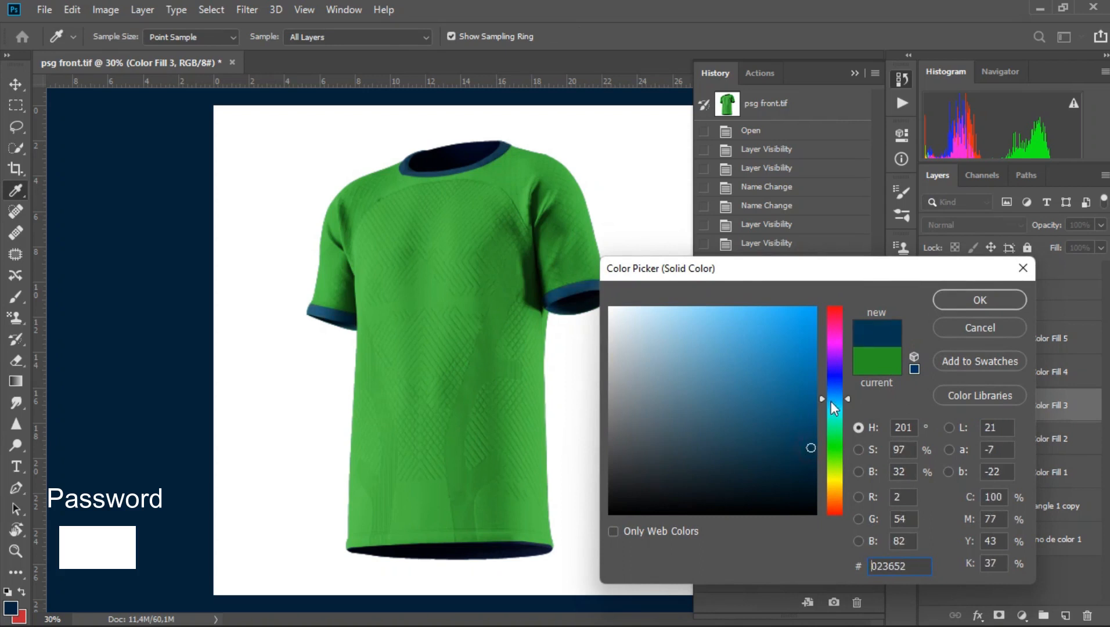
drag(842, 393, 841, 386)
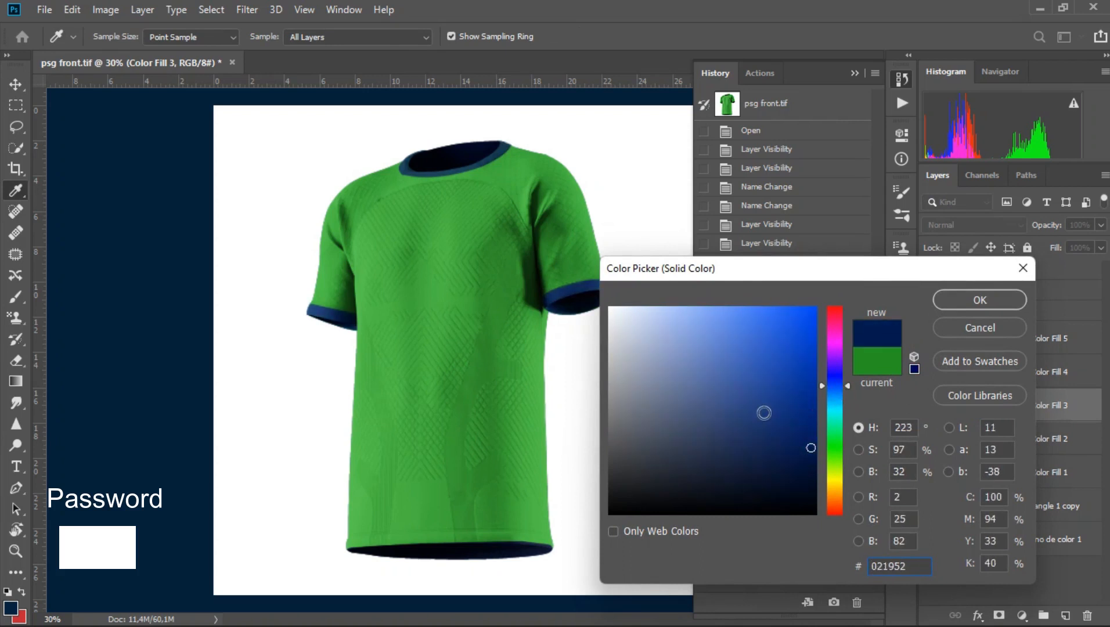
click(972, 304)
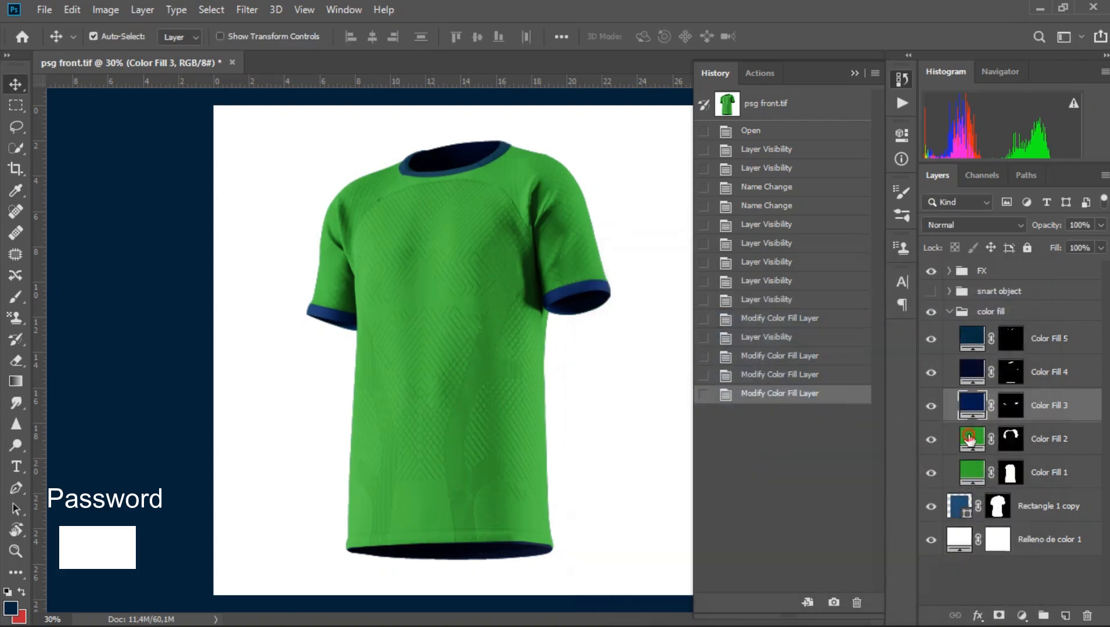
Change the shoulder and sleeve colour, Color Fill 2, to dark navy blue
double_click(962, 440)
mouse_move(798, 447)
mouse_down()
mouse_move(842, 409)
mouse_move(843, 387)
mouse_move(803, 457)
mouse_up()
click(978, 306)
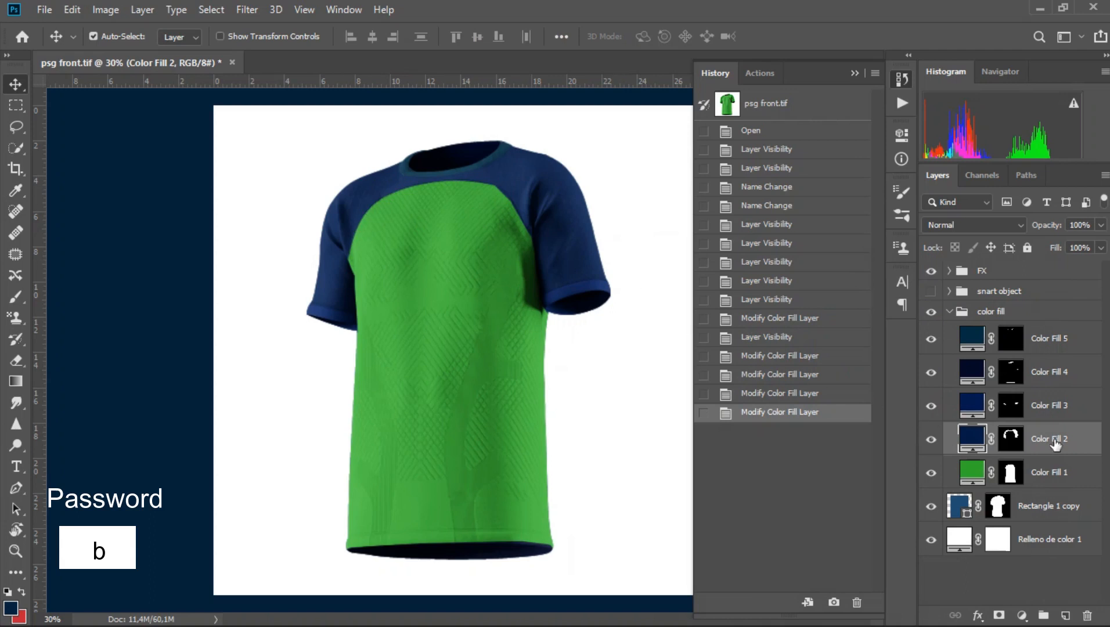
Hide and reshow Color Fill 2 and Color Fill 1 in turn to check which jersey areas they colour
click(931, 439)
click(931, 440)
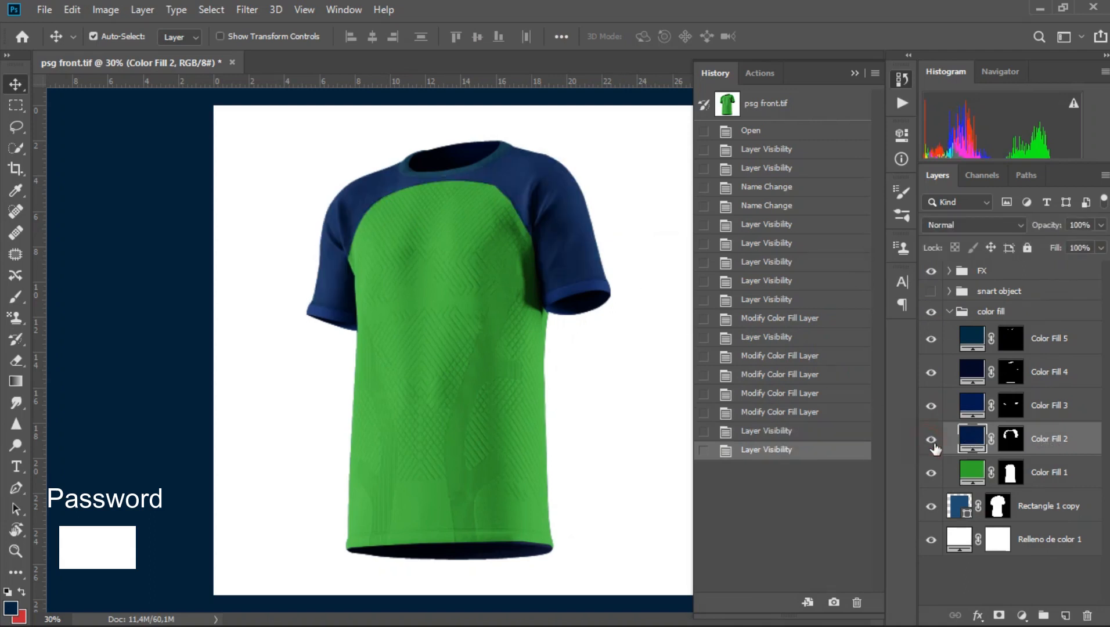
click(931, 472)
click(931, 473)
click(932, 473)
click(932, 473)
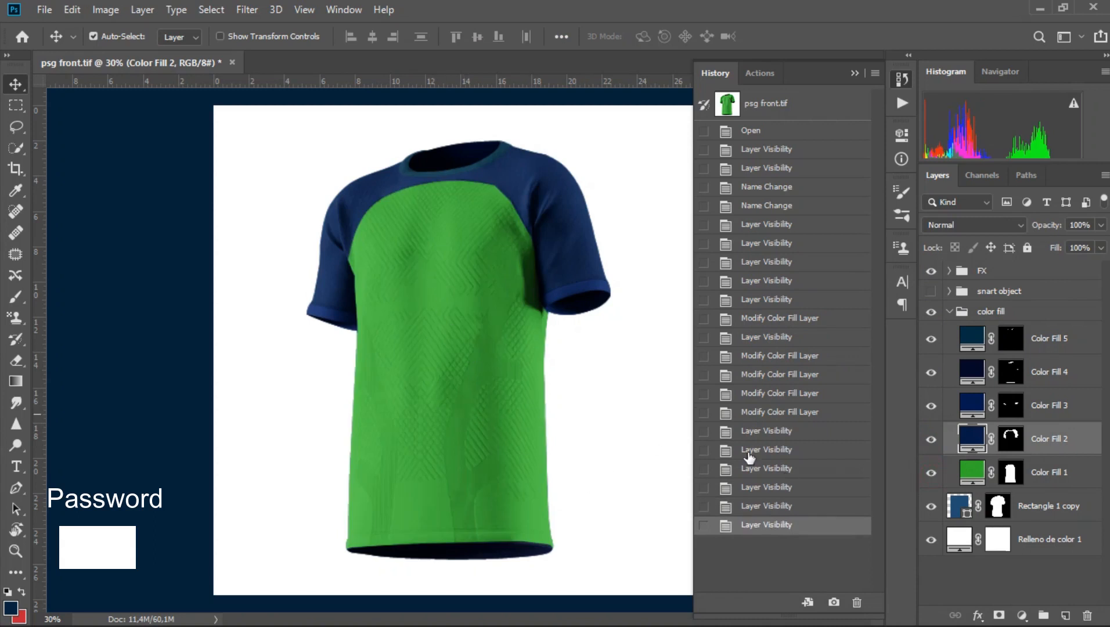
Change the jersey's main body colour, Color Fill 1, to dark navy 022148
double_click(973, 472)
click(787, 434)
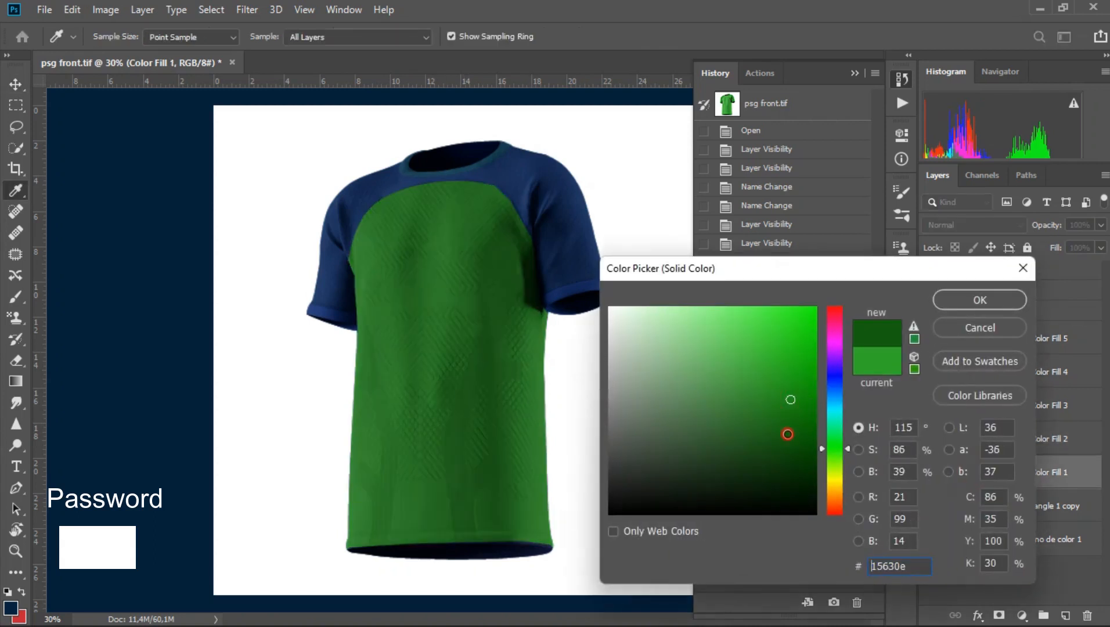
drag(826, 461, 842, 380)
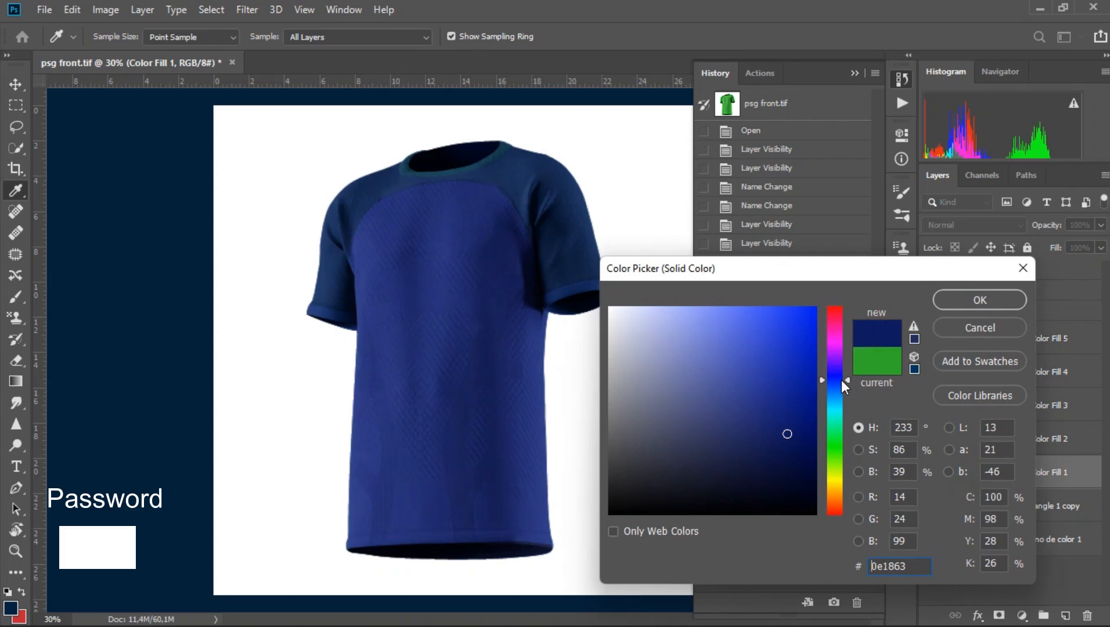
drag(801, 448, 810, 456)
drag(839, 379, 840, 391)
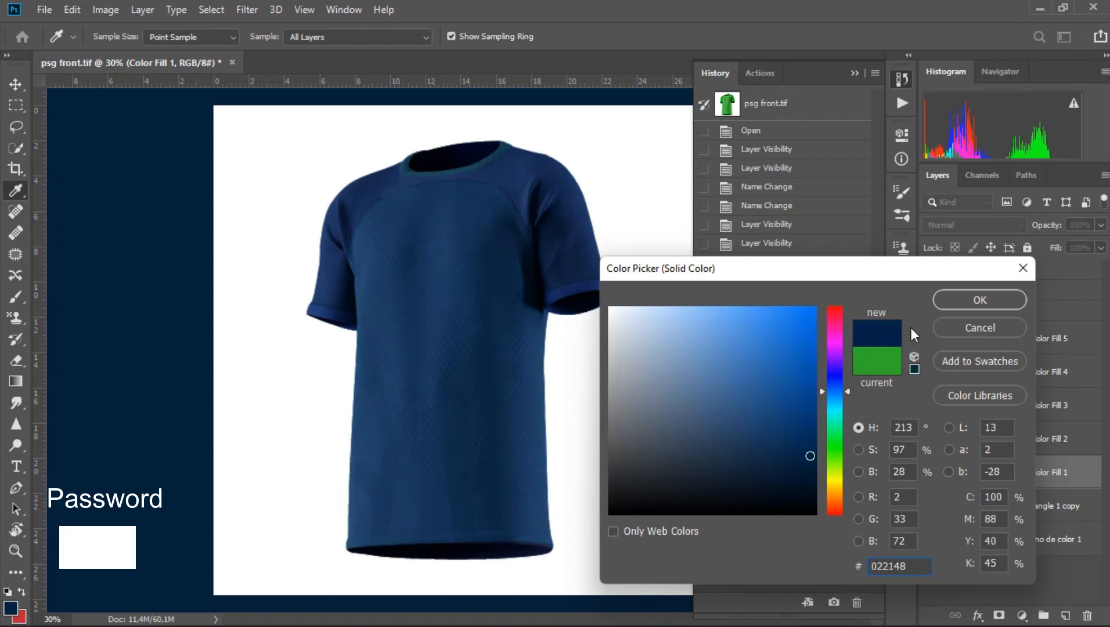
click(962, 302)
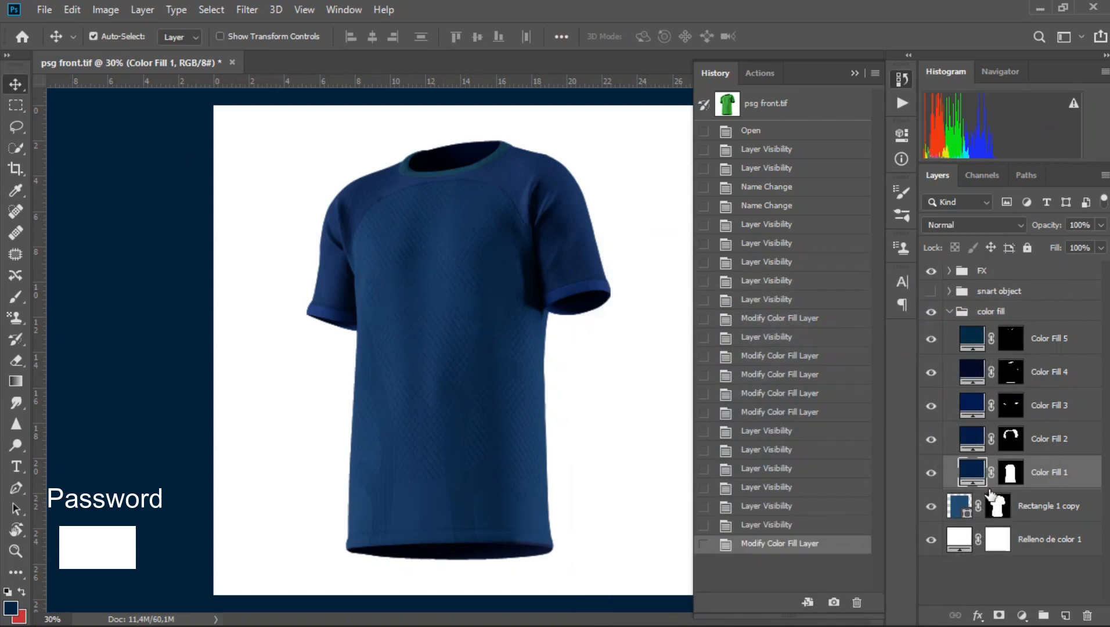
Recolour the jersey's main body, Color Fill 1, to bright magenta
double_click(962, 476)
click(835, 487)
click(835, 509)
drag(755, 429, 816, 308)
mouse_move(827, 384)
mouse_down()
mouse_move(843, 301)
mouse_move(826, 510)
mouse_move(820, 314)
mouse_move(815, 501)
mouse_move(817, 334)
mouse_move(819, 343)
mouse_up()
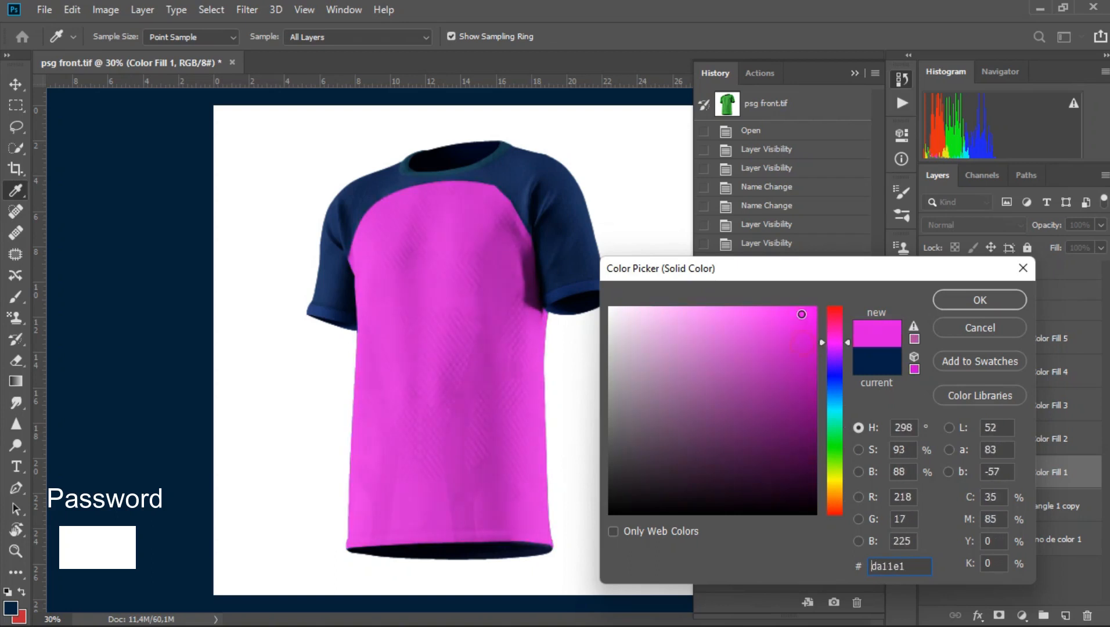
click(971, 304)
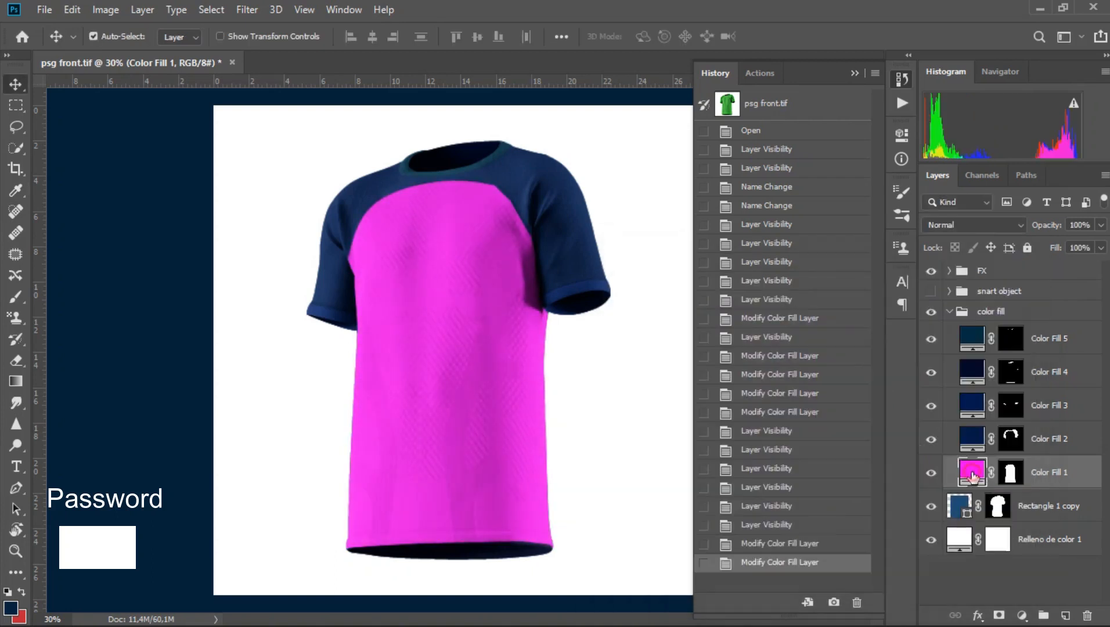
Darken the main body colour in Color Fill 1 to a deep purple
double_click(973, 476)
drag(749, 404, 839, 437)
click(979, 300)
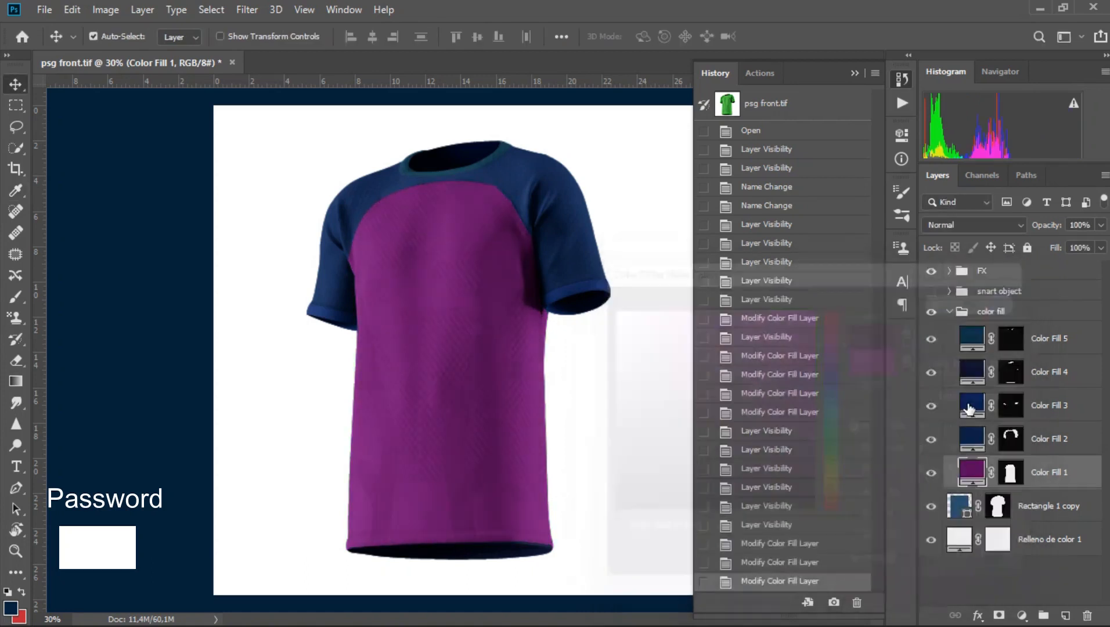
Change the jersey's shoulder and sleeve colour, Color Fill 2, to white ffffff
double_click(973, 444)
mouse_move(800, 426)
mouse_down()
mouse_move(799, 354)
mouse_move(552, 277)
mouse_up()
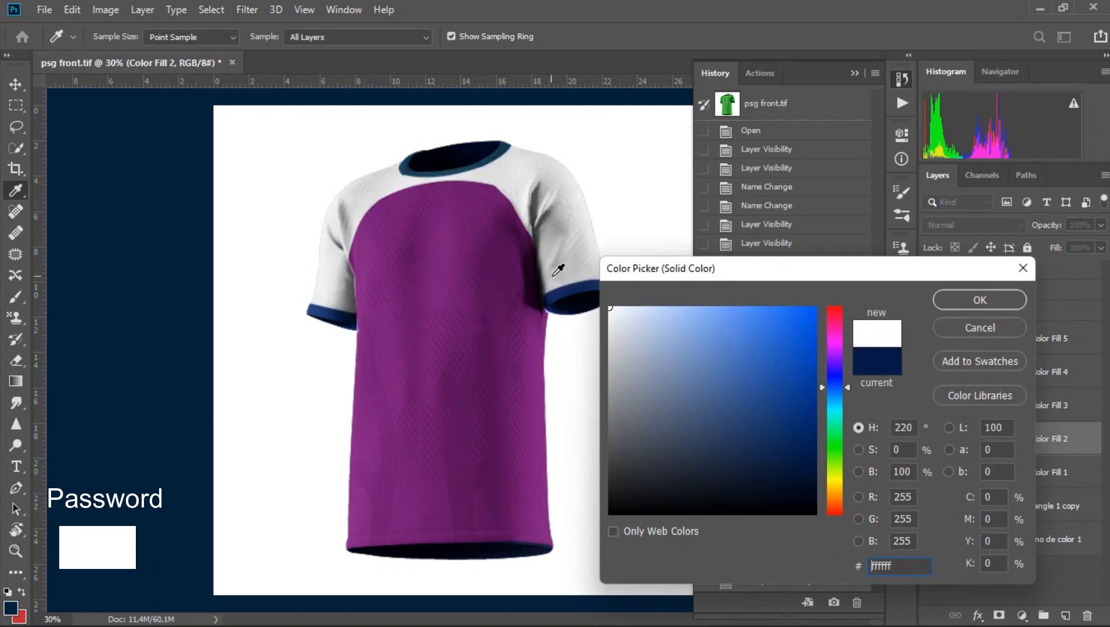
click(952, 301)
Recolour the sleeve cuffs, Color Fill 3, to dark purple 4e0b53 sampled from the jersey body
double_click(972, 405)
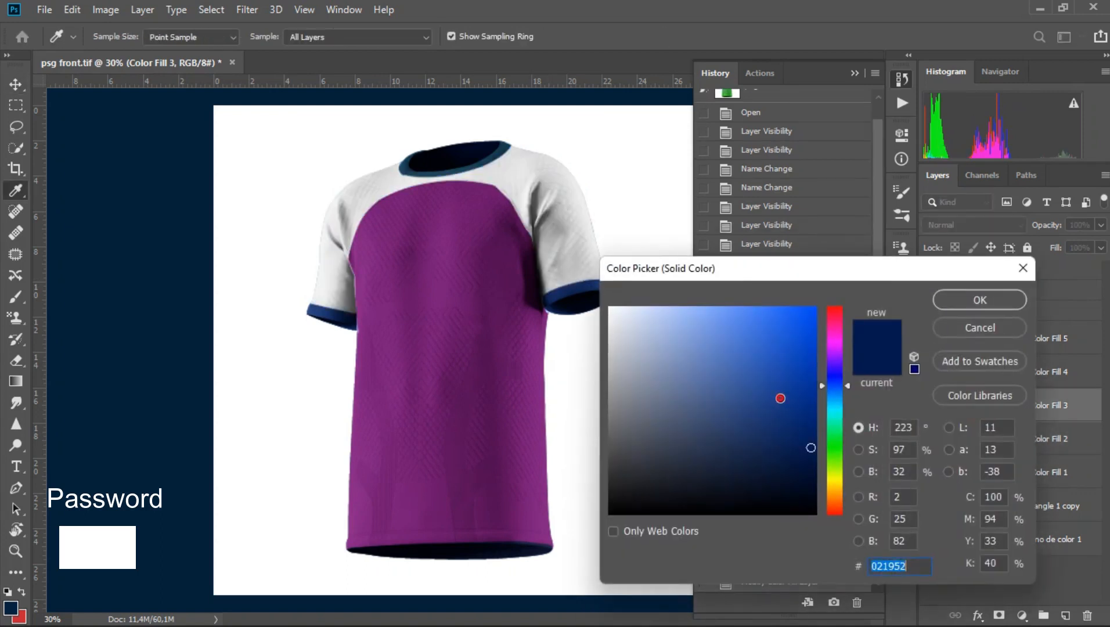
click(488, 408)
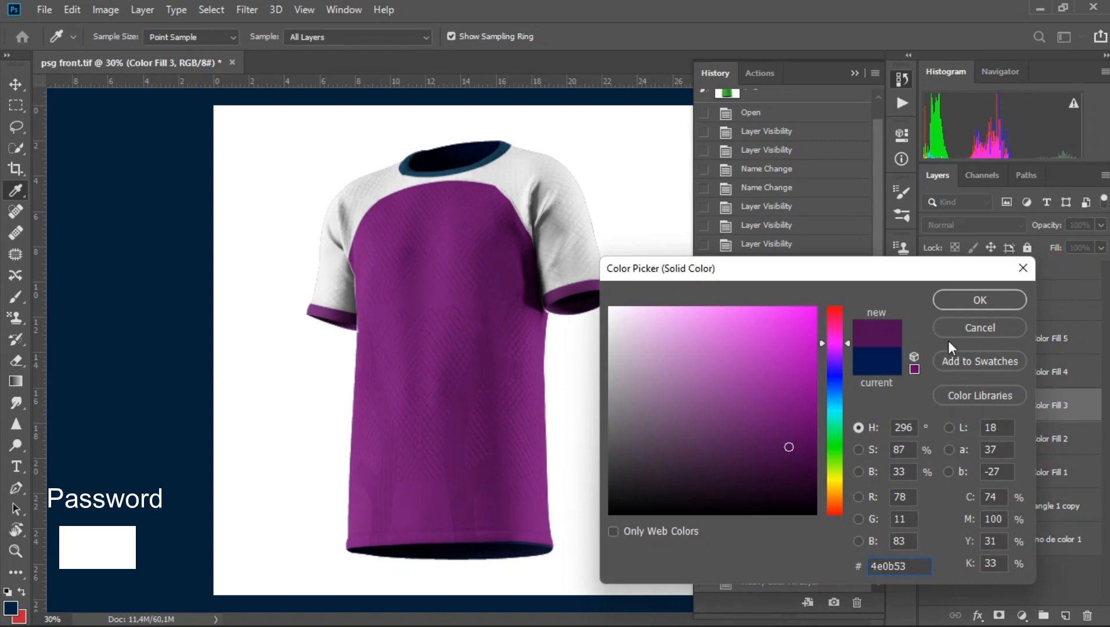
click(960, 300)
Change the inner neck and hem colour, Color Fill 4, to dark grey 494949
click(971, 375)
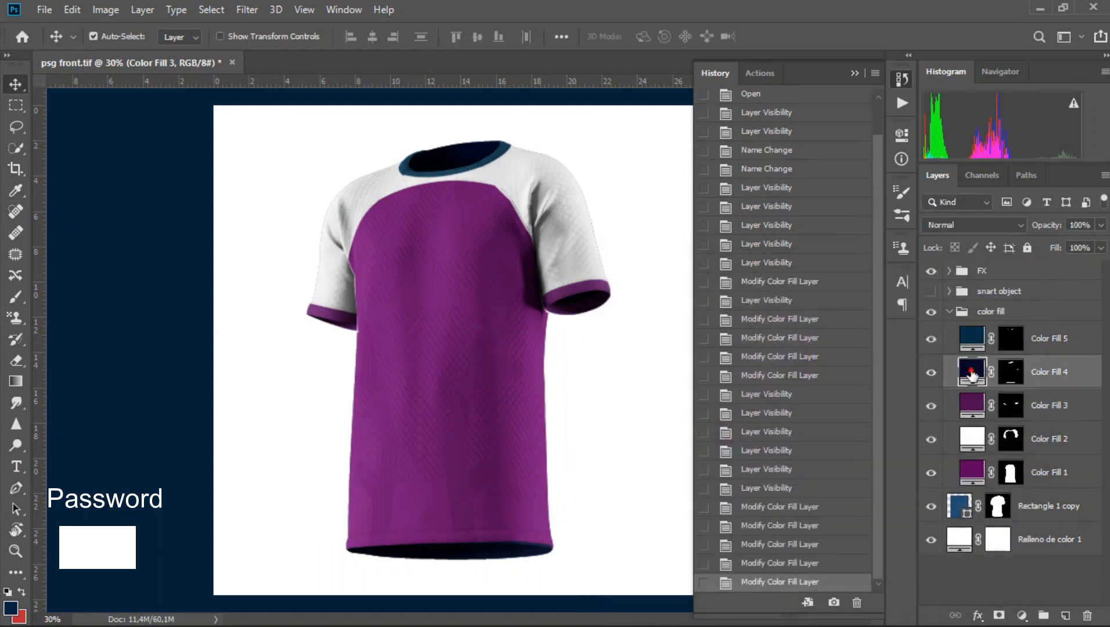
double_click(972, 375)
mouse_move(796, 429)
mouse_down()
mouse_move(694, 396)
mouse_move(554, 454)
mouse_up()
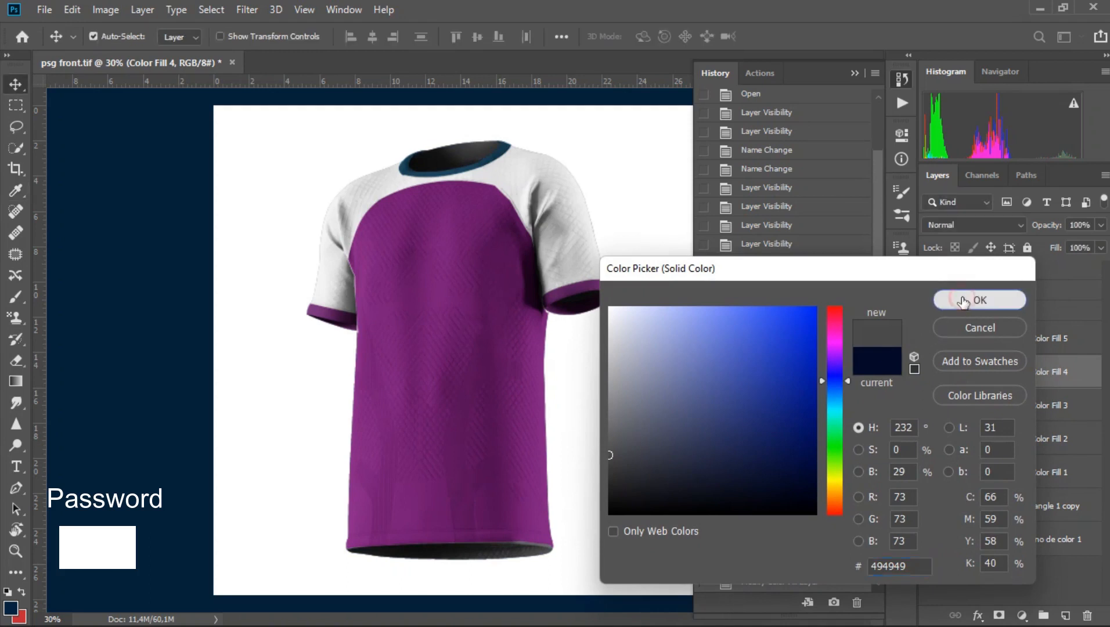
click(960, 302)
Recolour the collar, Color Fill 5, to dark purple 4e0a50 sampled from the jersey body
click(972, 340)
double_click(972, 340)
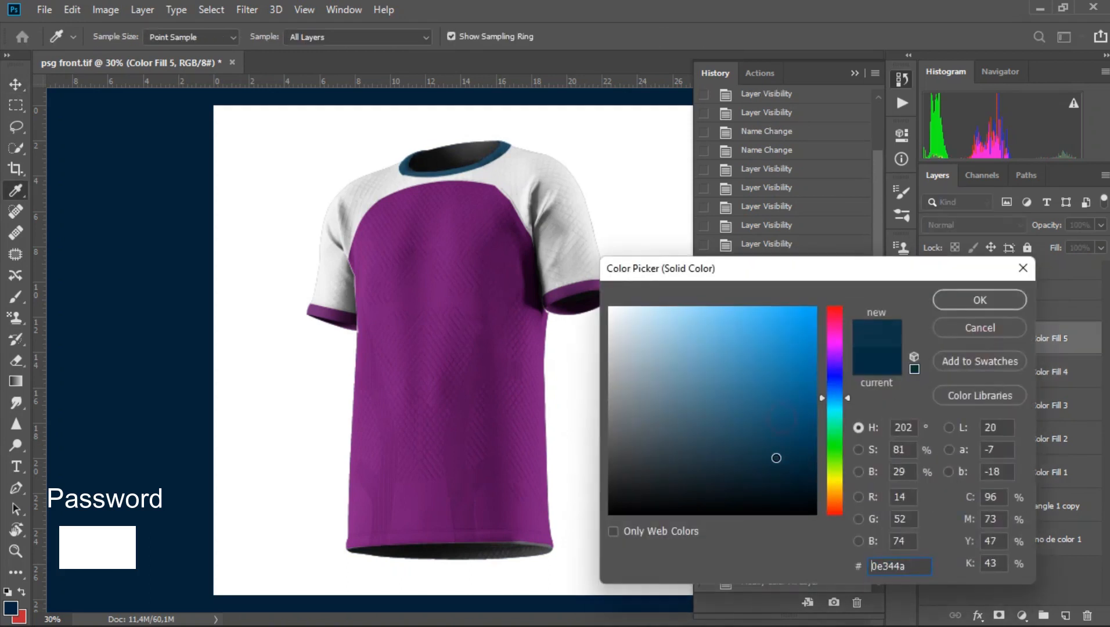
click(508, 417)
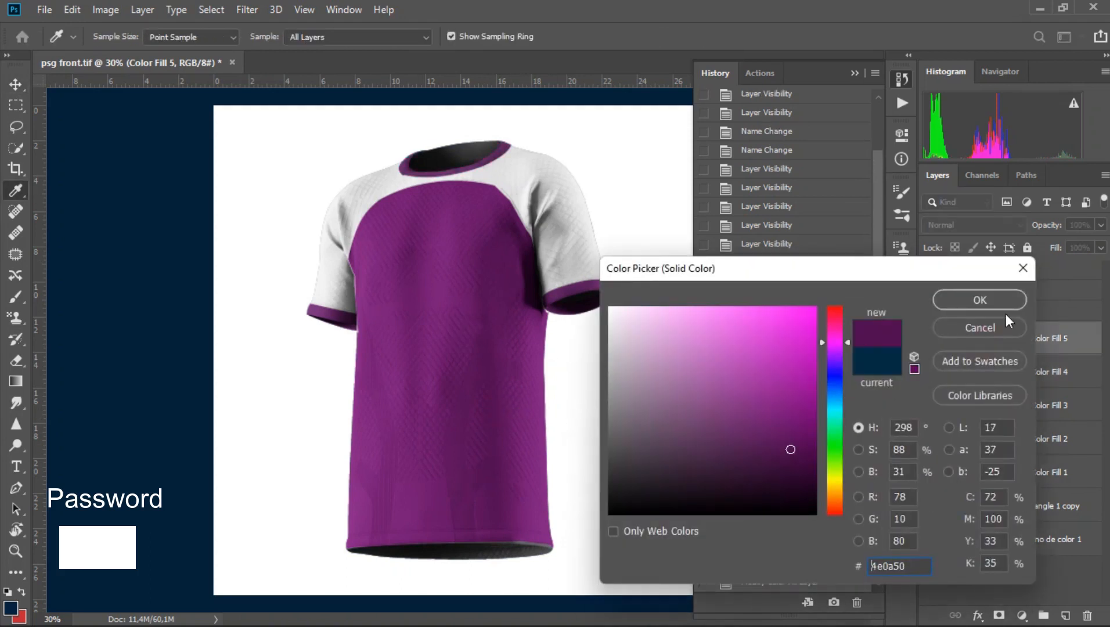
click(972, 300)
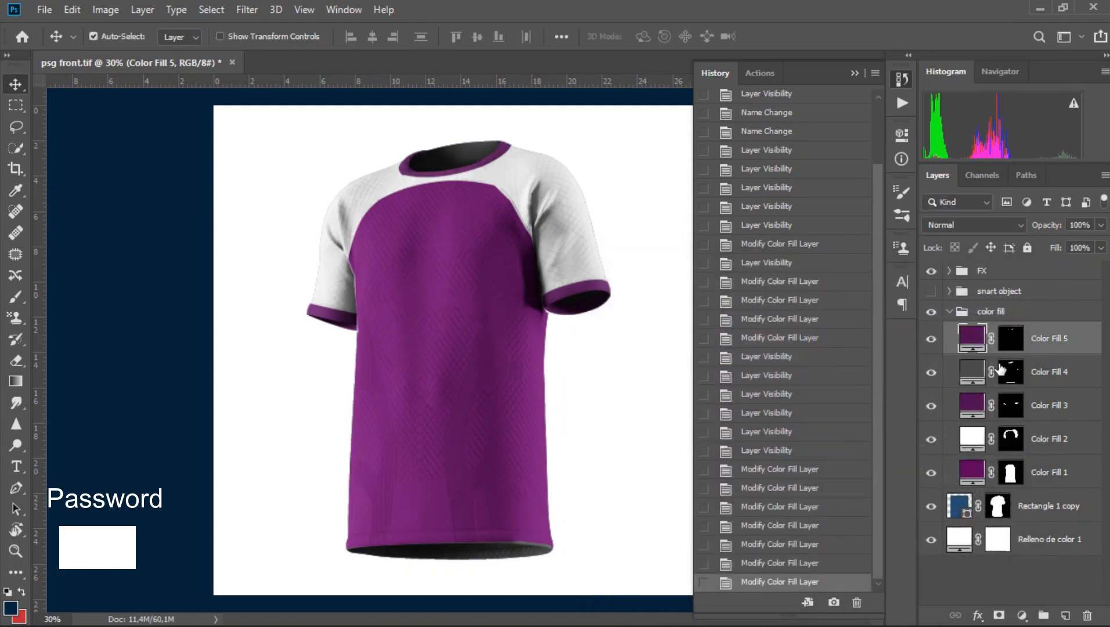
Compare the jersey with and without the color fill group, and leave the group collapsed and hidden
click(932, 314)
click(932, 314)
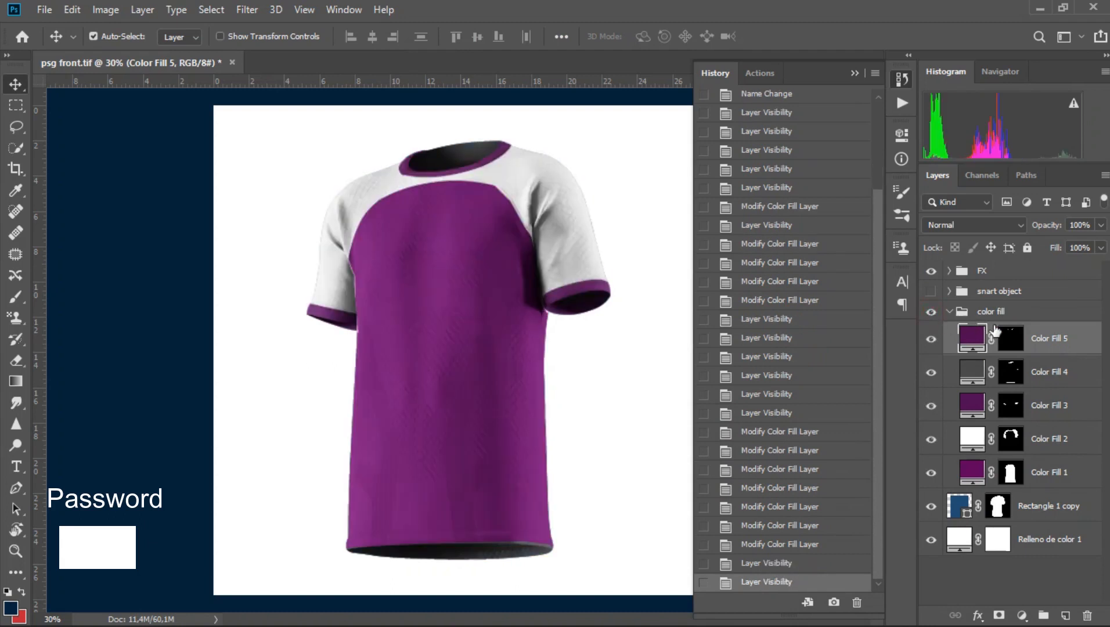
click(949, 312)
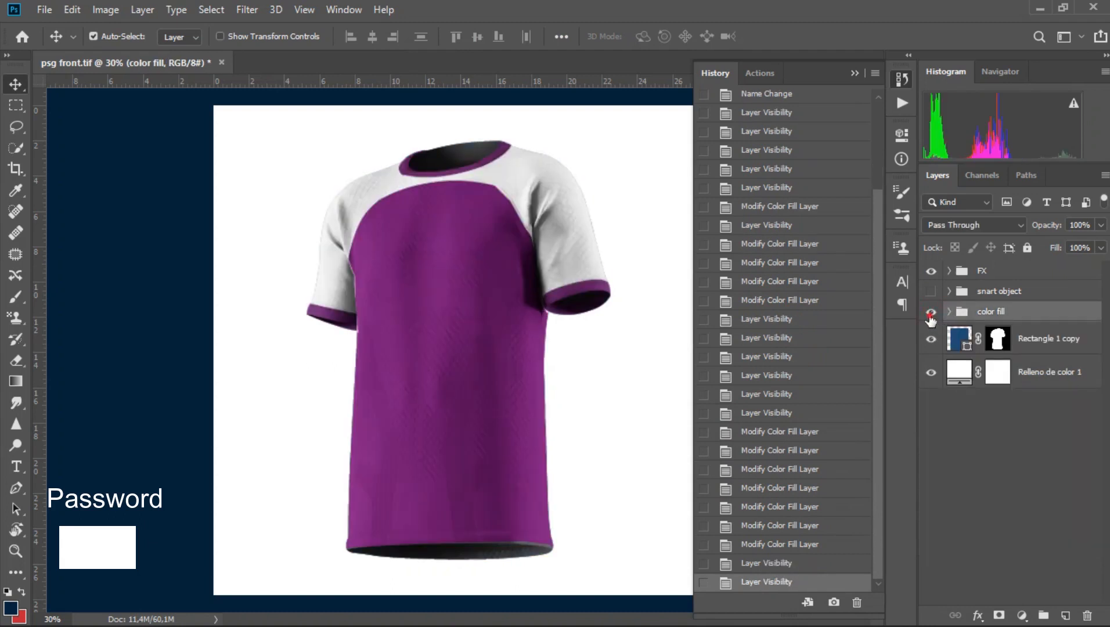
click(931, 315)
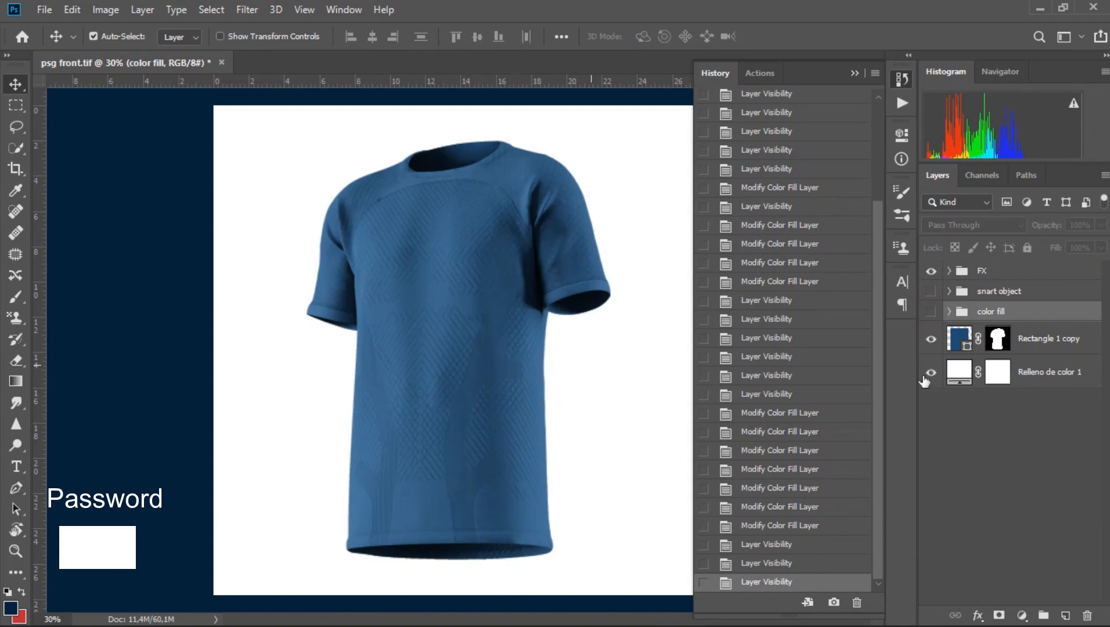
Change the whole-jersey colour of the Rectangle 1 copy layer to deep blue 071d6c
double_click(961, 340)
mouse_move(768, 396)
mouse_down()
mouse_move(737, 342)
mouse_move(648, 316)
mouse_move(633, 456)
mouse_up()
drag(762, 489, 840, 383)
click(837, 391)
click(804, 425)
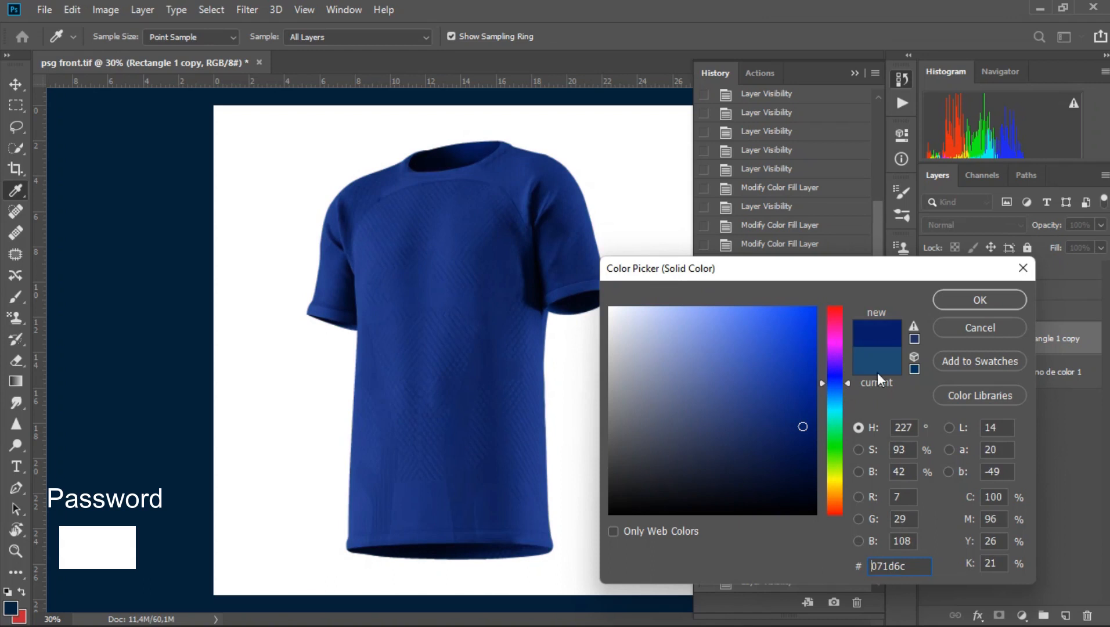
click(980, 300)
Rename the Rectangle 1 copy layer to All color, and hide and reshow it to check its effect
double_click(1045, 338)
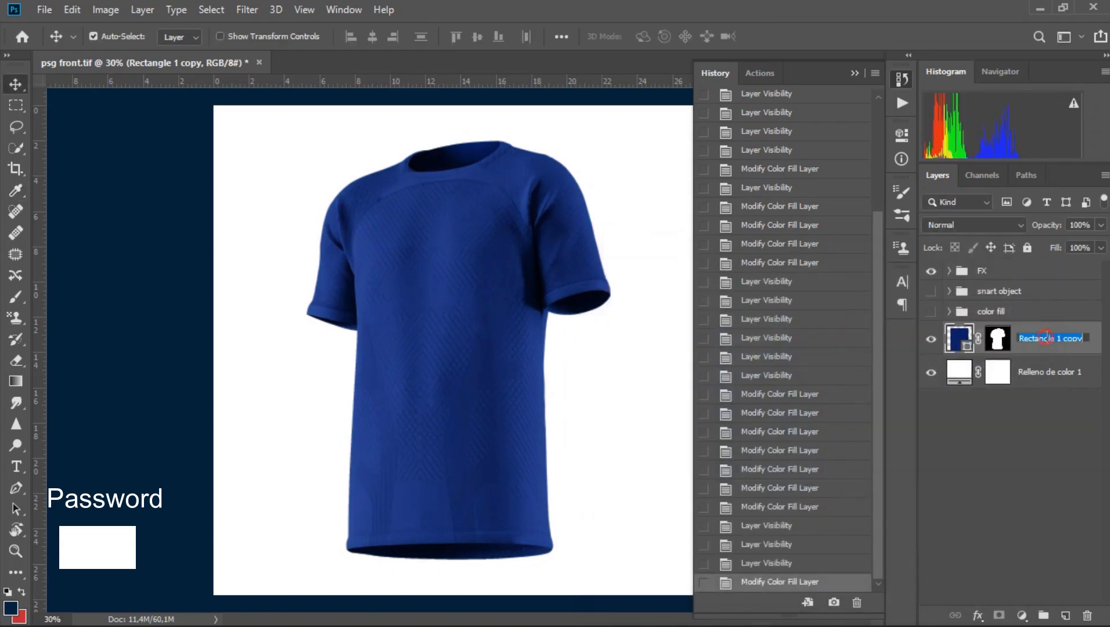
text(a)
key(Return)
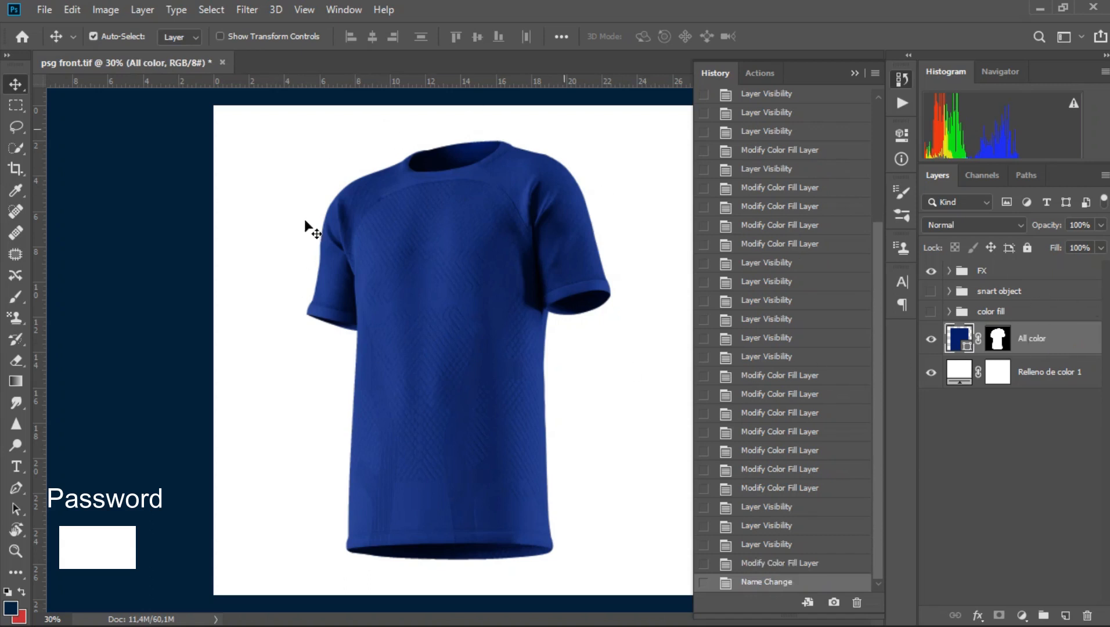
click(931, 338)
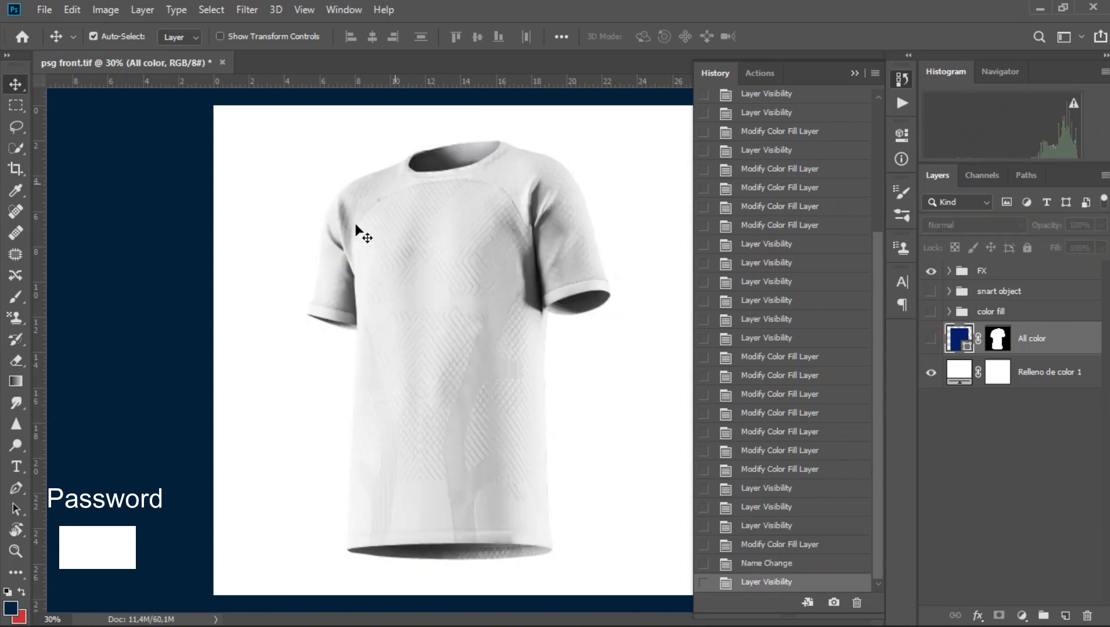
click(930, 339)
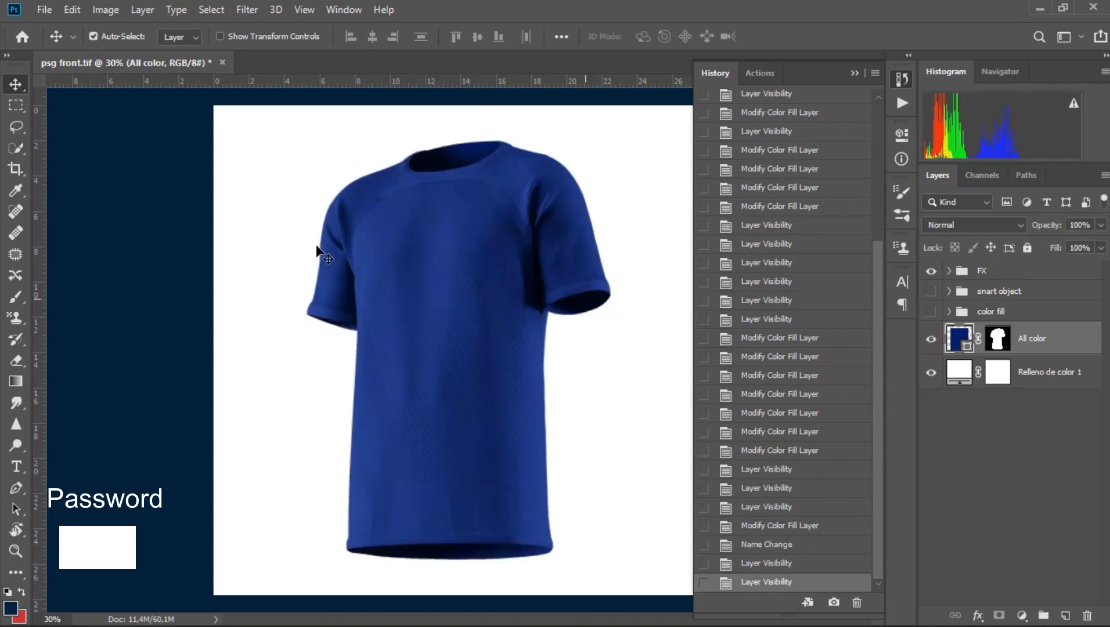
Show the misspelled snart object group and rename it to smart object
click(931, 292)
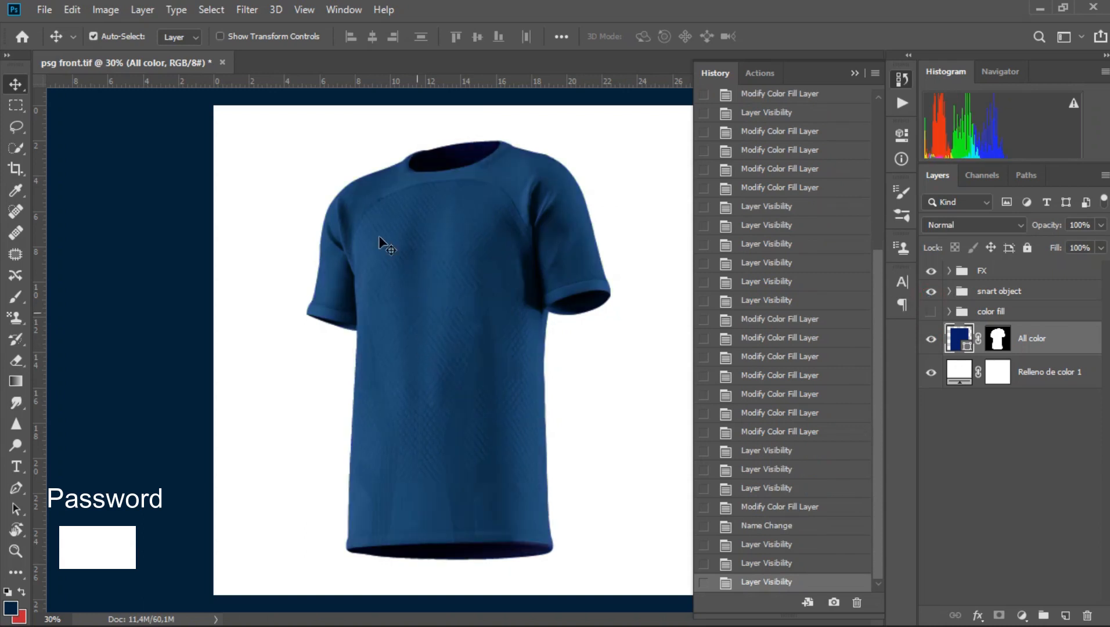
double_click(988, 292)
click(991, 293)
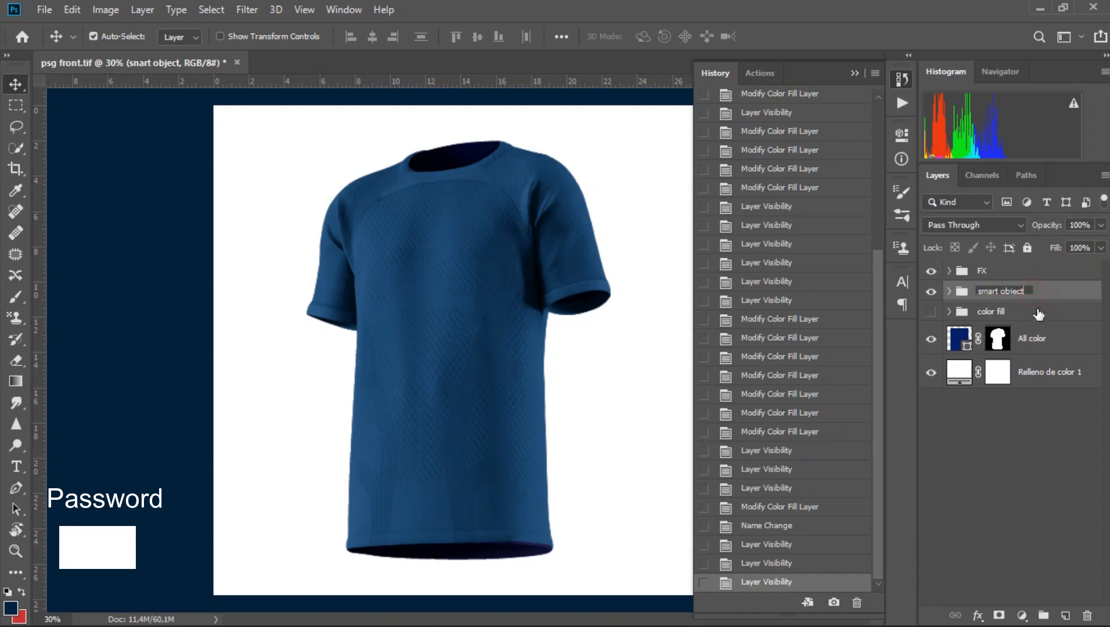
key(Return)
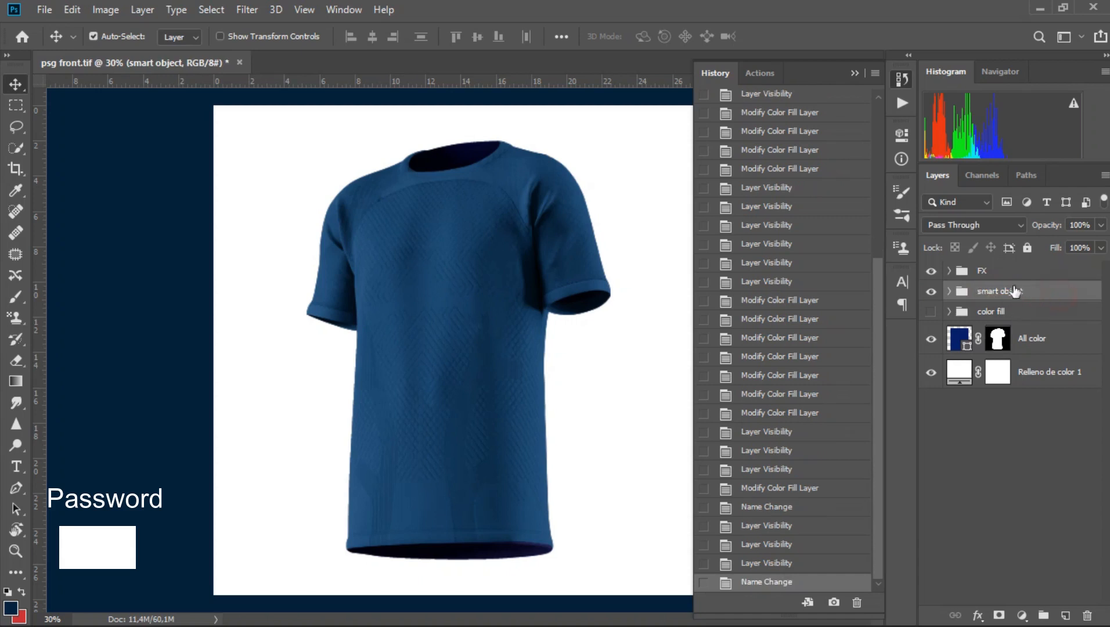
Expand the smart object group, and hide and reshow Layer 8 to check which jersey area it covers
click(949, 291)
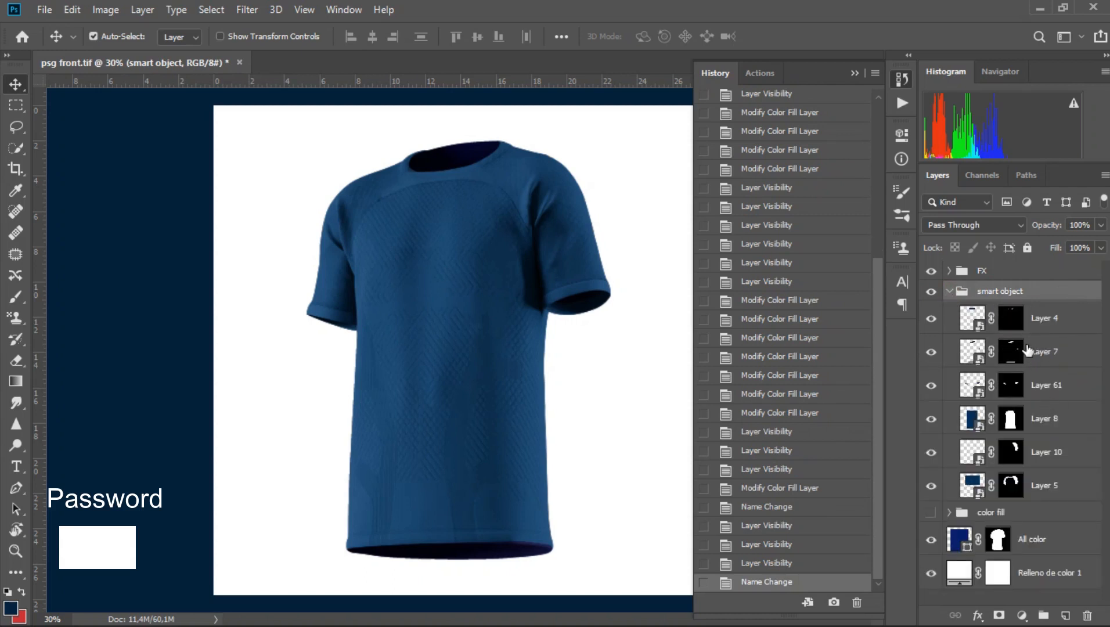
click(932, 418)
click(931, 419)
click(932, 418)
click(931, 419)
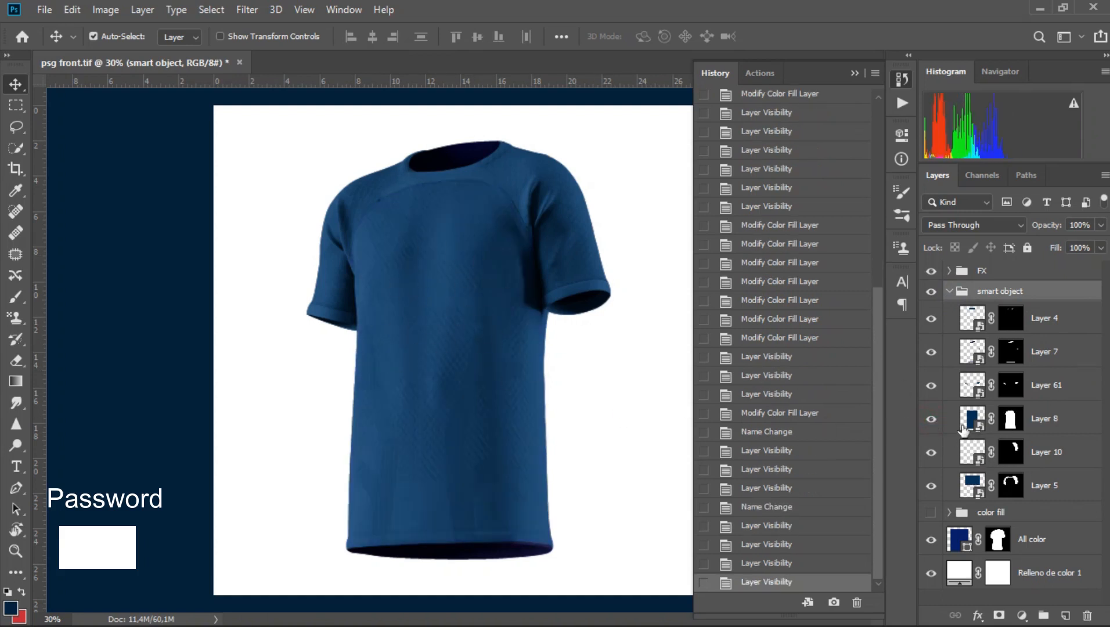
Select Layer 10, and hide and reshow it to check which sleeve it covers
click(967, 457)
click(931, 453)
click(932, 452)
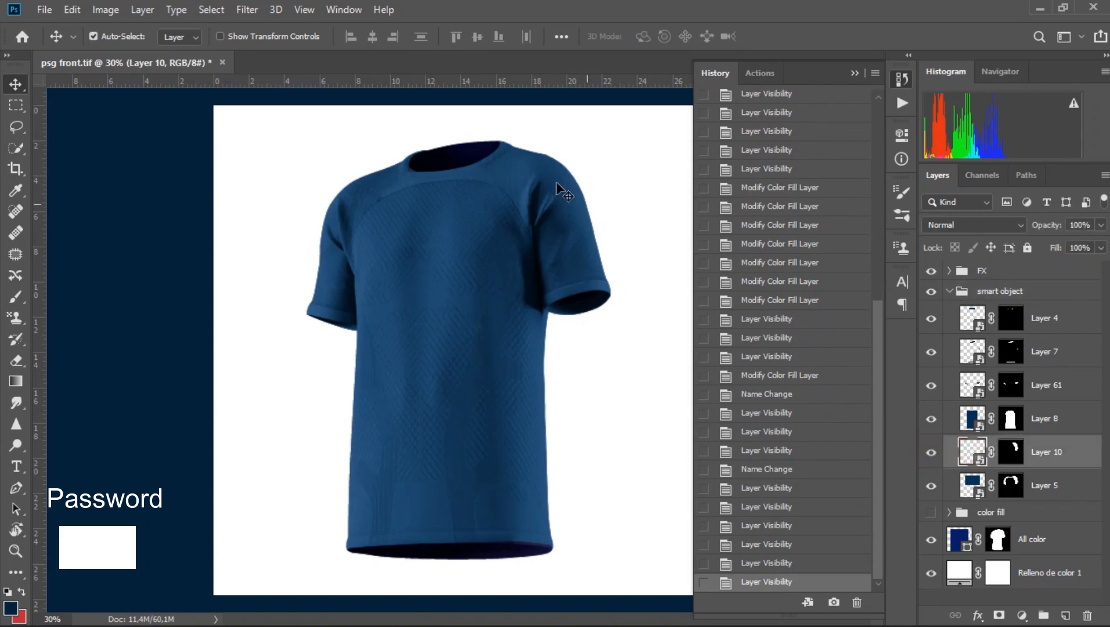
Show the color fill group, and repeatedly hide and reshow Layer 5 to check its shoulder and sleeve area
click(931, 513)
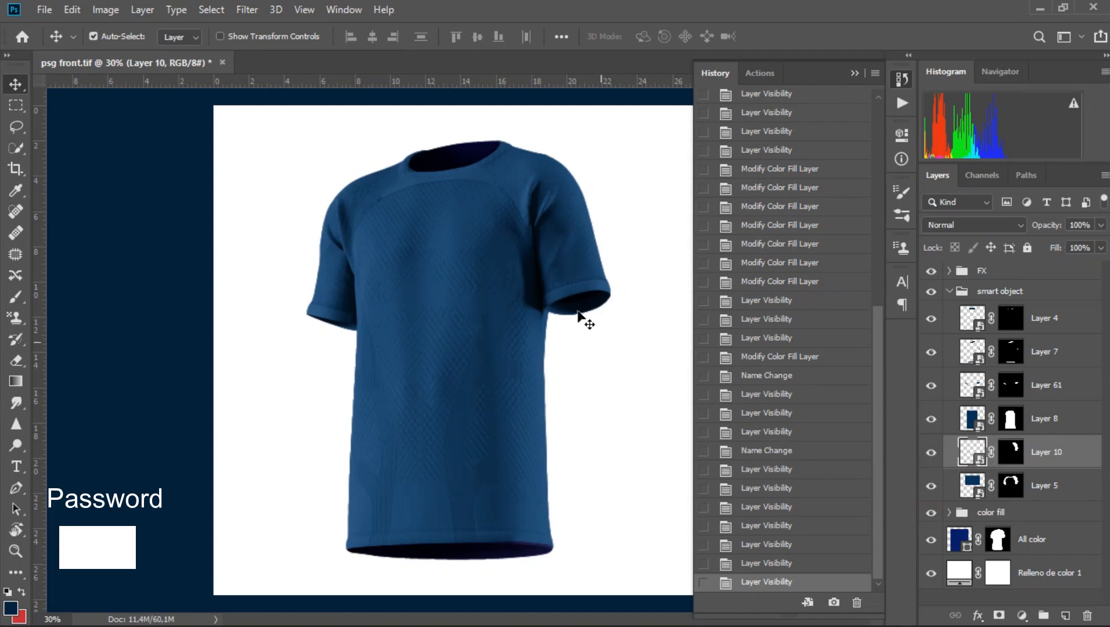
click(932, 486)
click(932, 486)
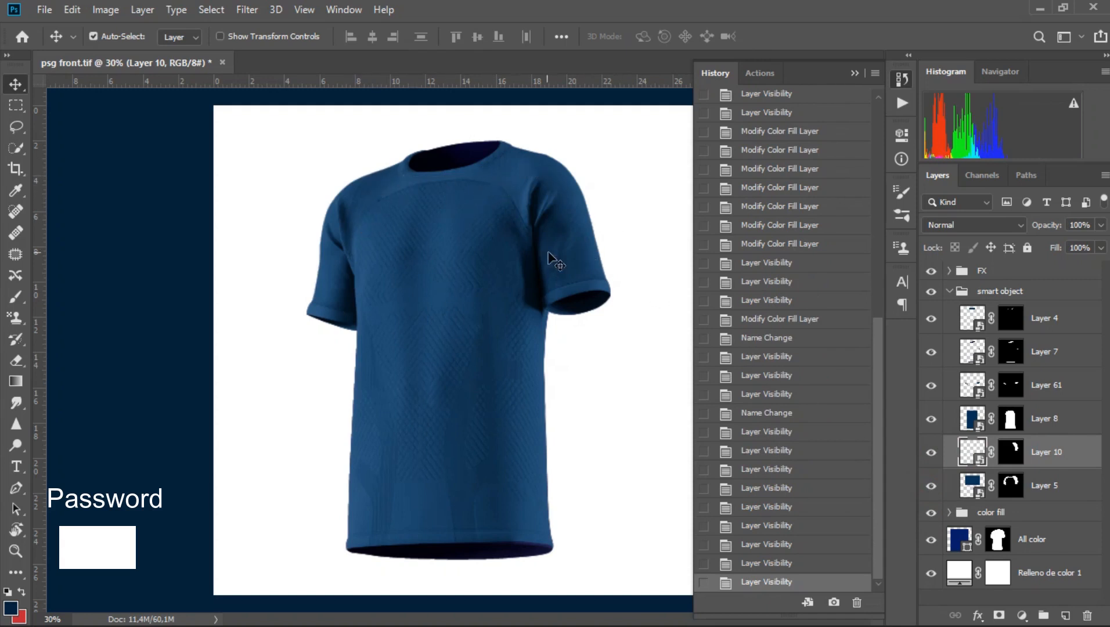
scroll(401, 174, up, 5)
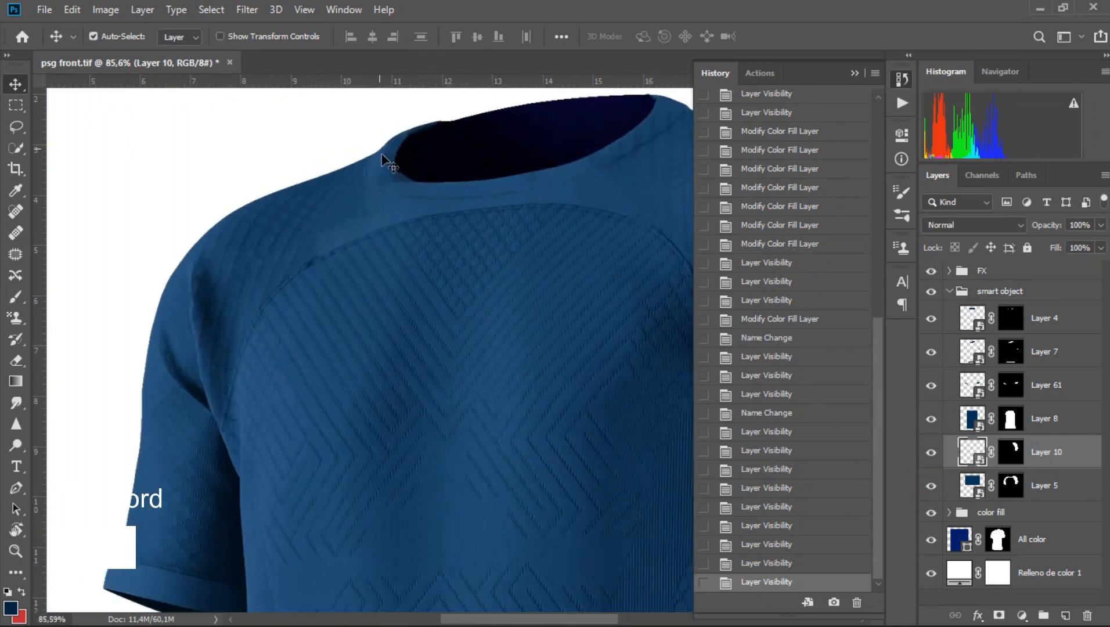
scroll(407, 190, down, 3)
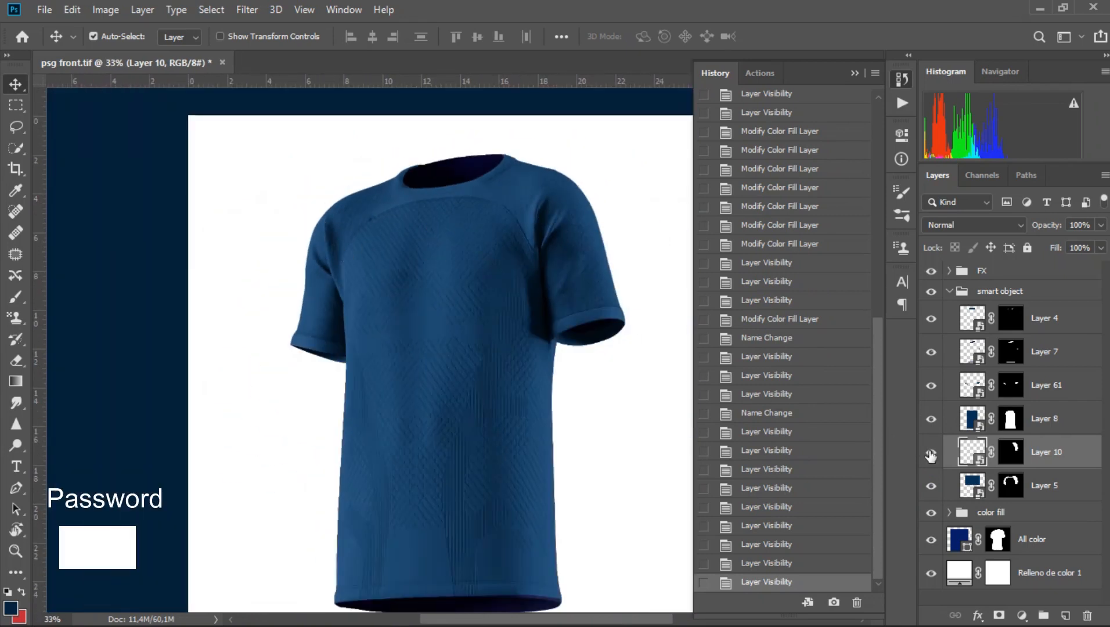
click(982, 487)
click(931, 486)
click(931, 487)
click(931, 486)
click(931, 487)
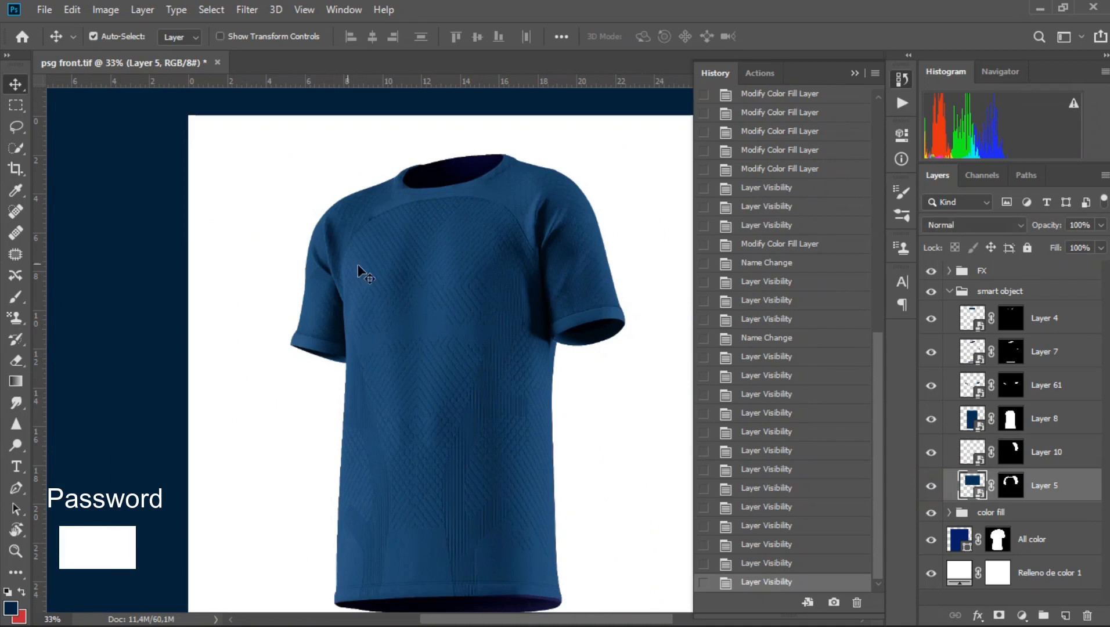
Hide and reshow Layer 61 and Layer 7 in turn to check the cuffs and the inner neck and hem
click(982, 383)
click(931, 386)
click(931, 386)
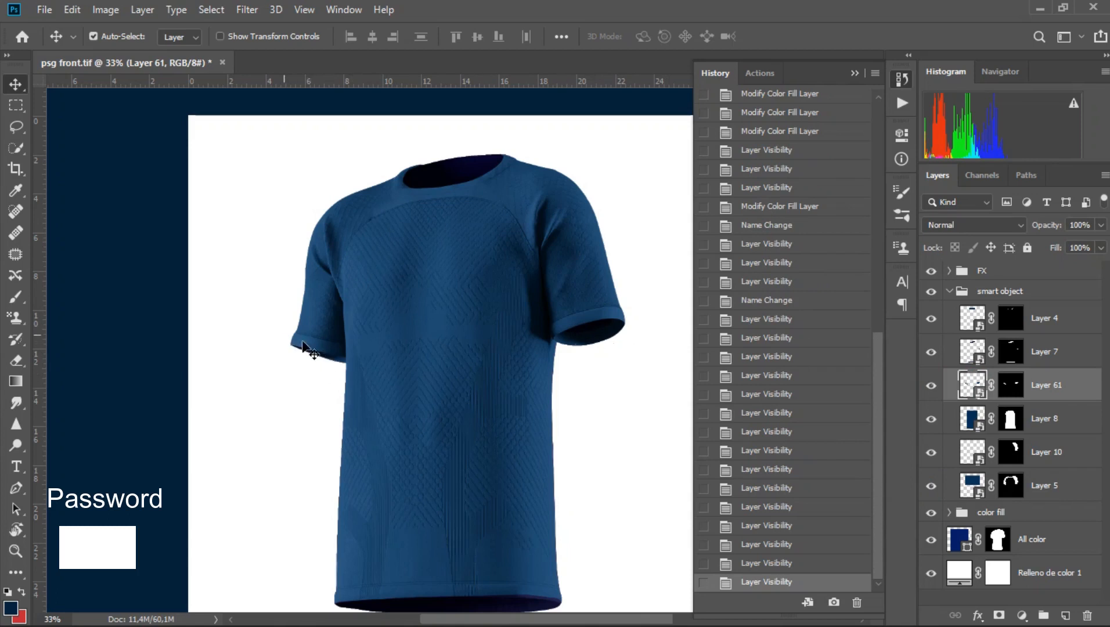
click(931, 352)
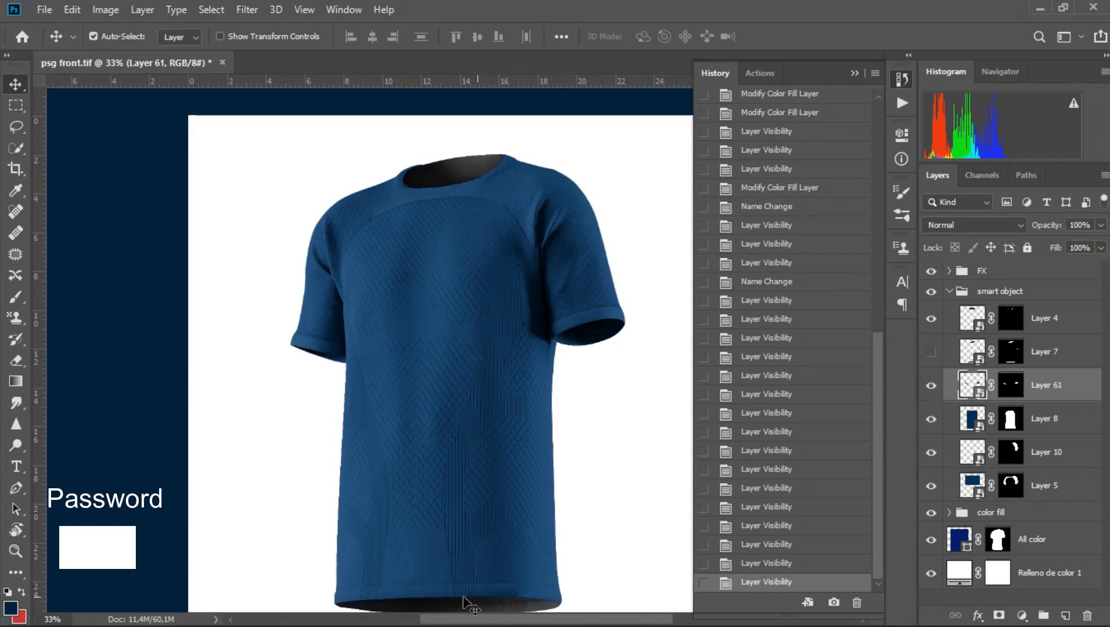
click(931, 352)
Check the collar by hiding and reshowing Layer 4 and the smart object group, and select Layer 7
click(931, 318)
click(931, 319)
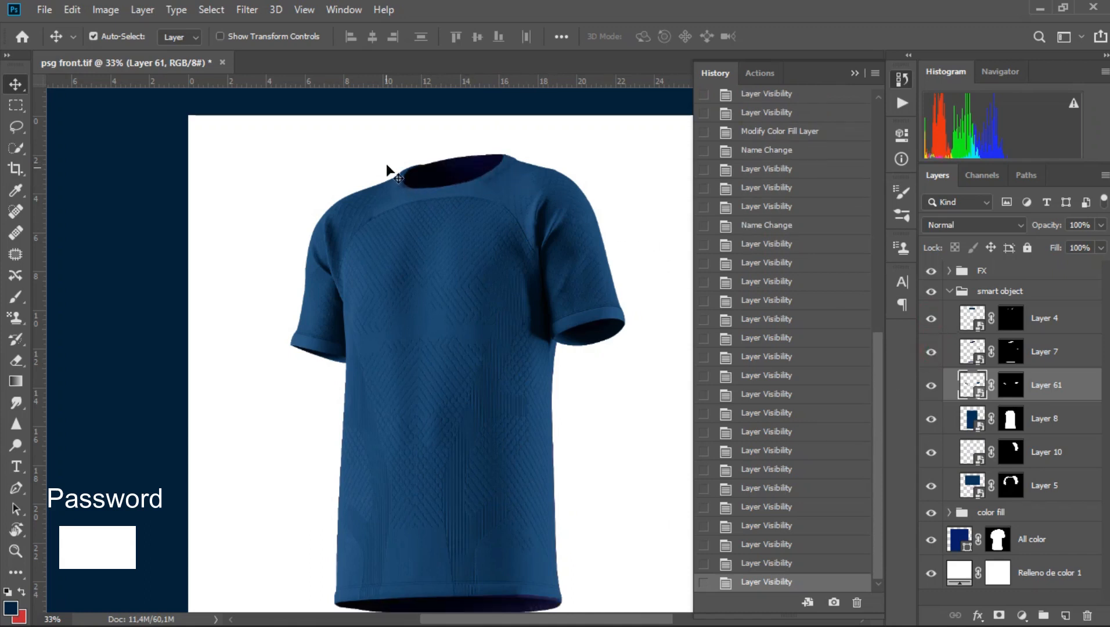
click(931, 318)
click(931, 319)
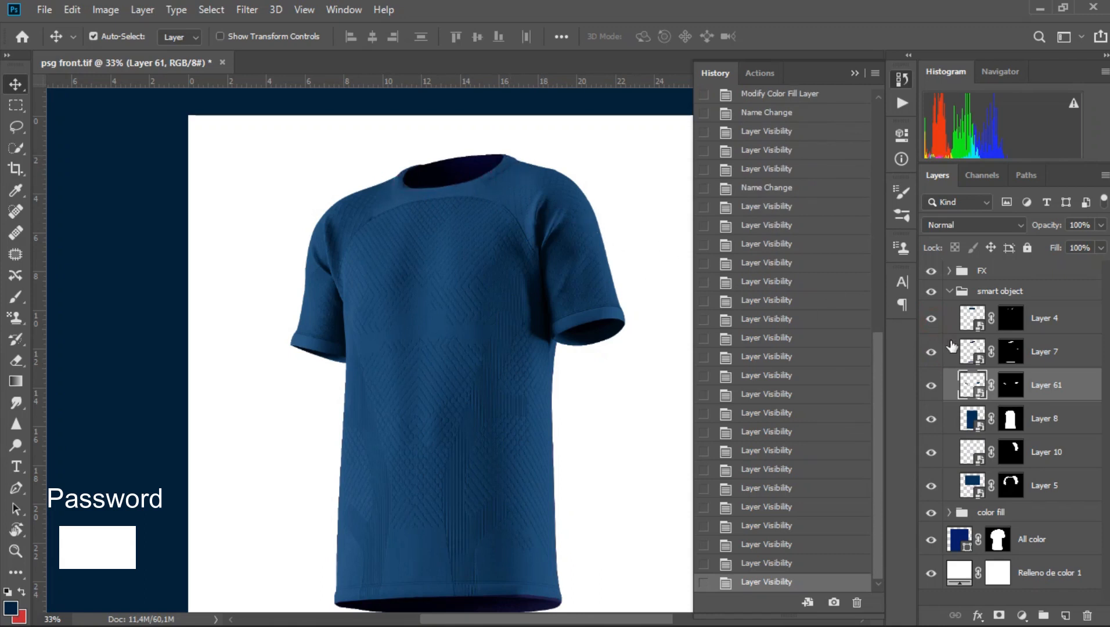
click(970, 319)
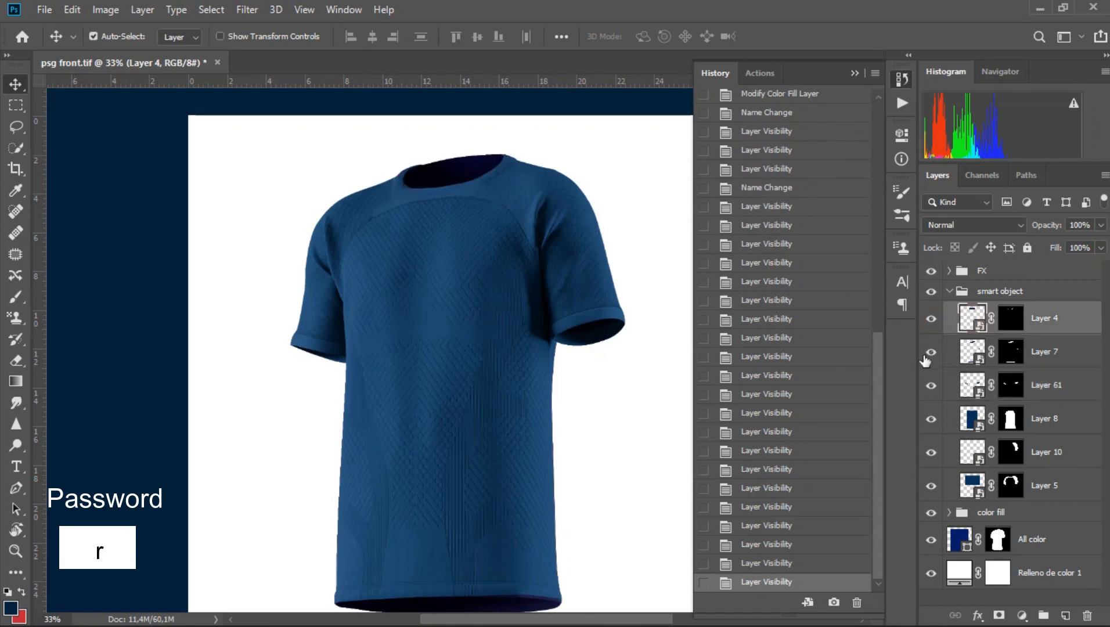
click(931, 295)
click(930, 295)
click(932, 319)
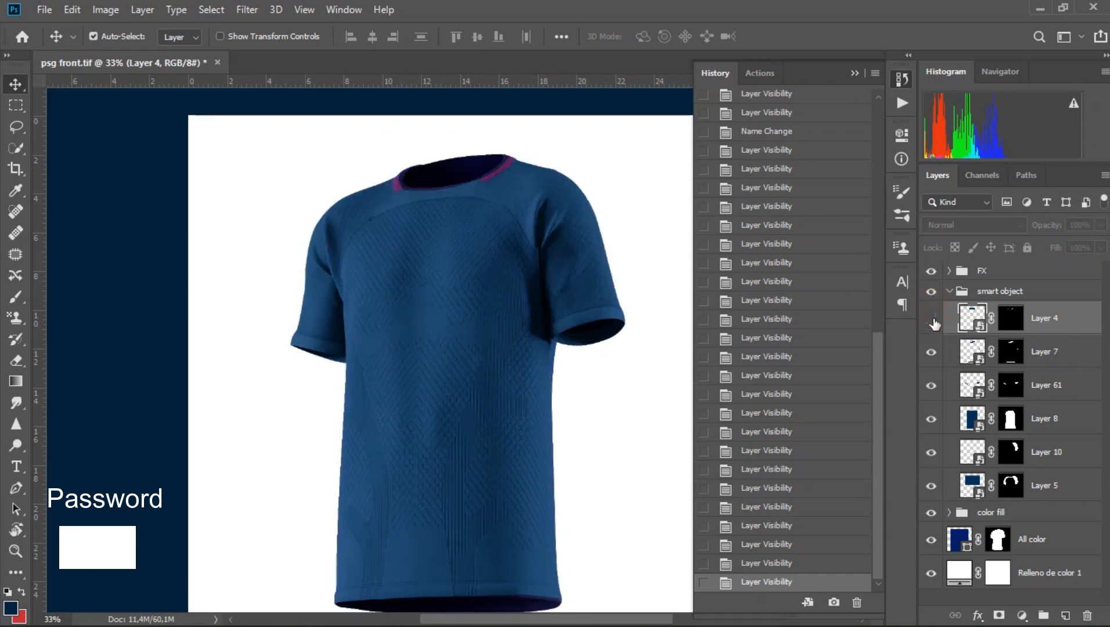
click(932, 320)
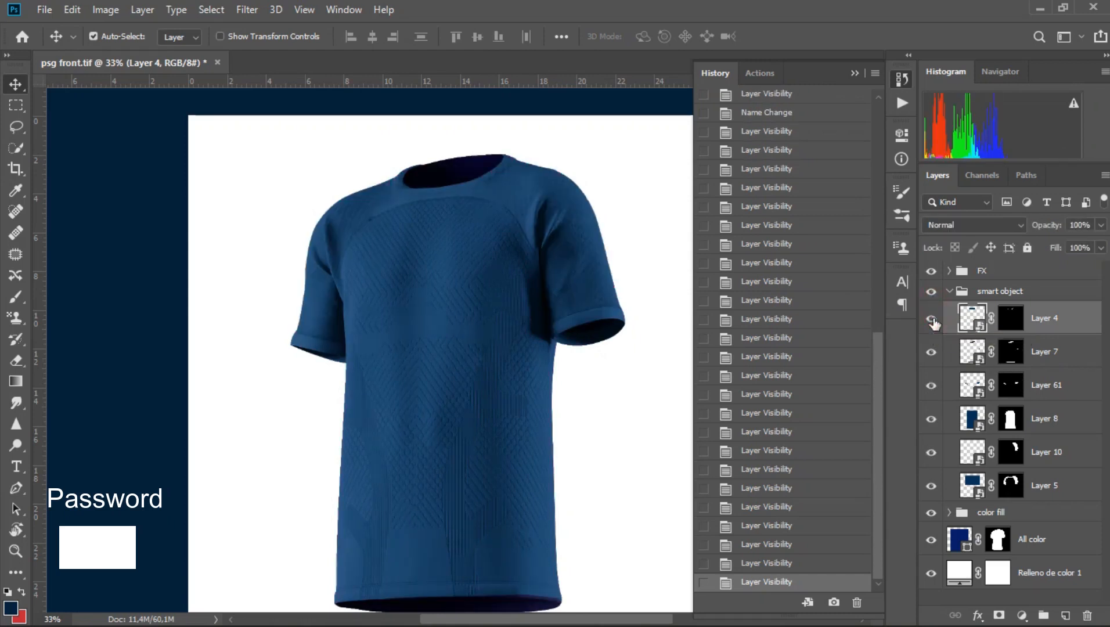
click(1052, 363)
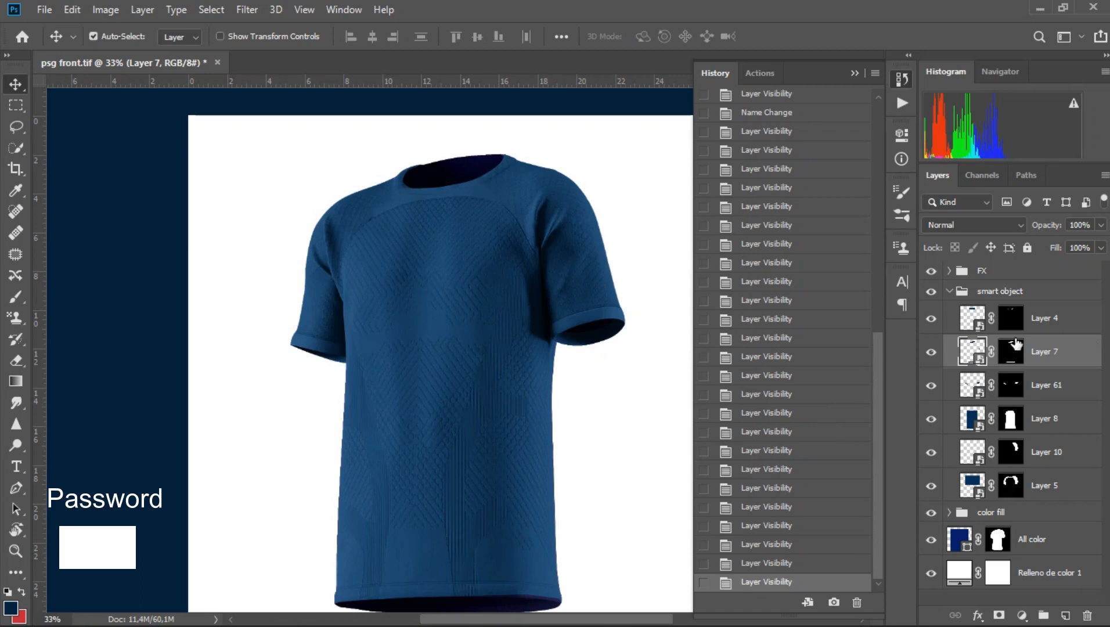
Select Layer 8, hide and reshow it to check the torso area, and open its smart object contents
click(970, 316)
click(978, 432)
click(931, 419)
click(931, 419)
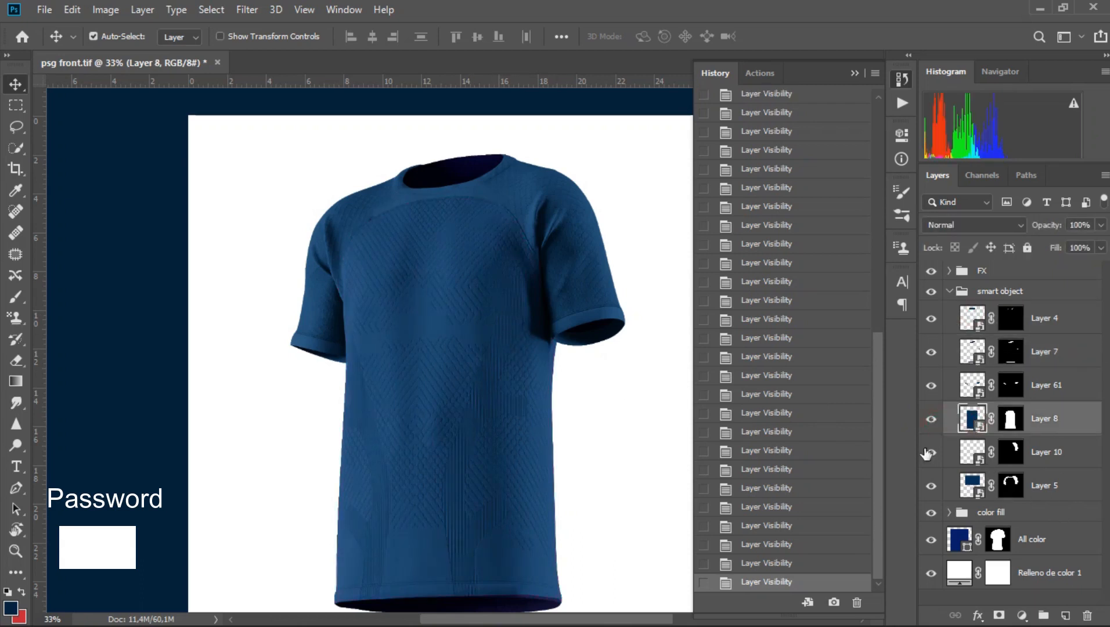
double_click(973, 419)
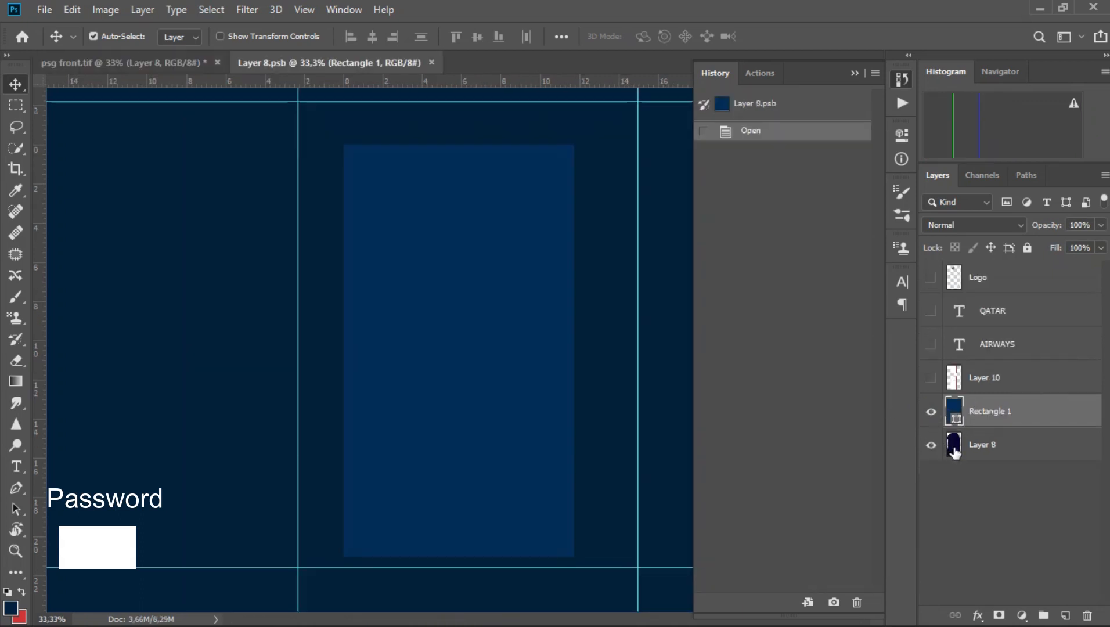
Load Layer 8's outline as a selection, compare it with the jersey mockup and Rectangle 1, and deselect it
click(956, 453)
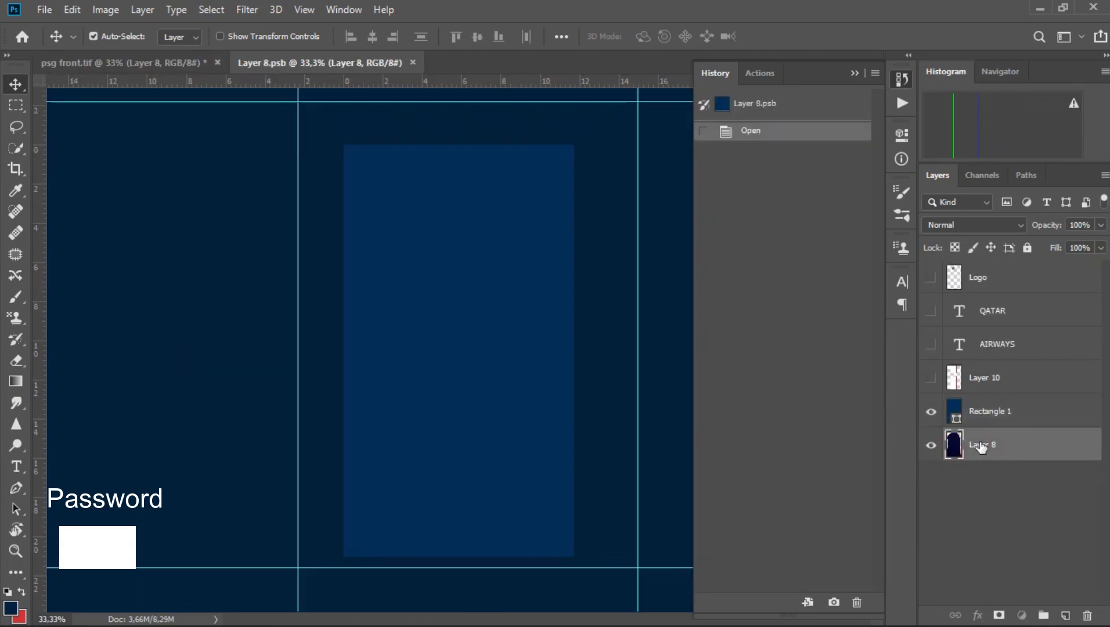
ctrl+click(954, 446)
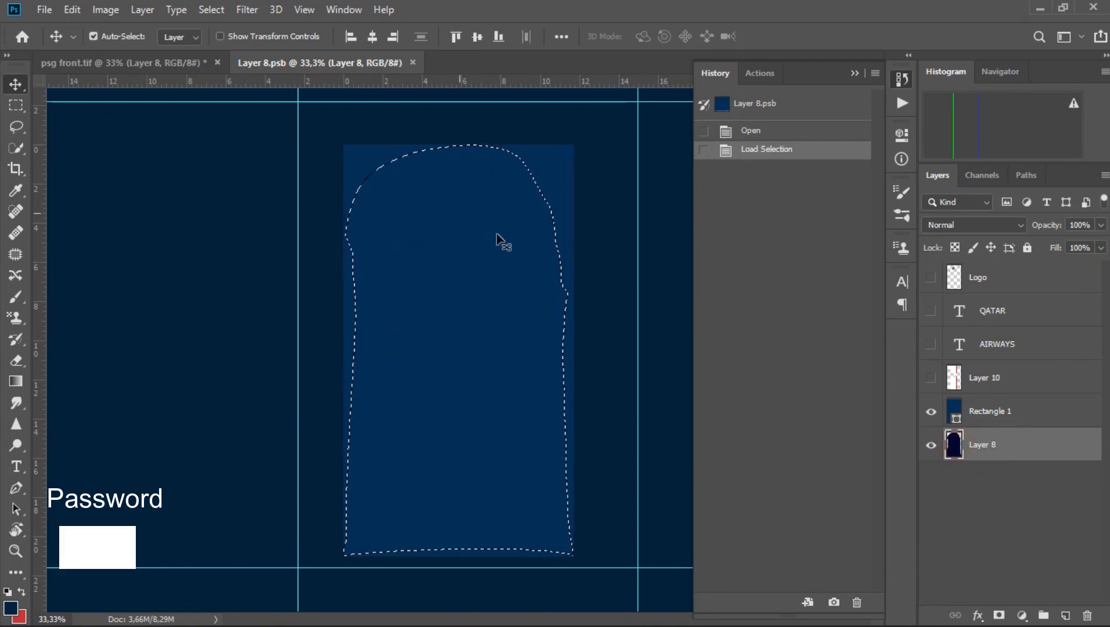
click(162, 64)
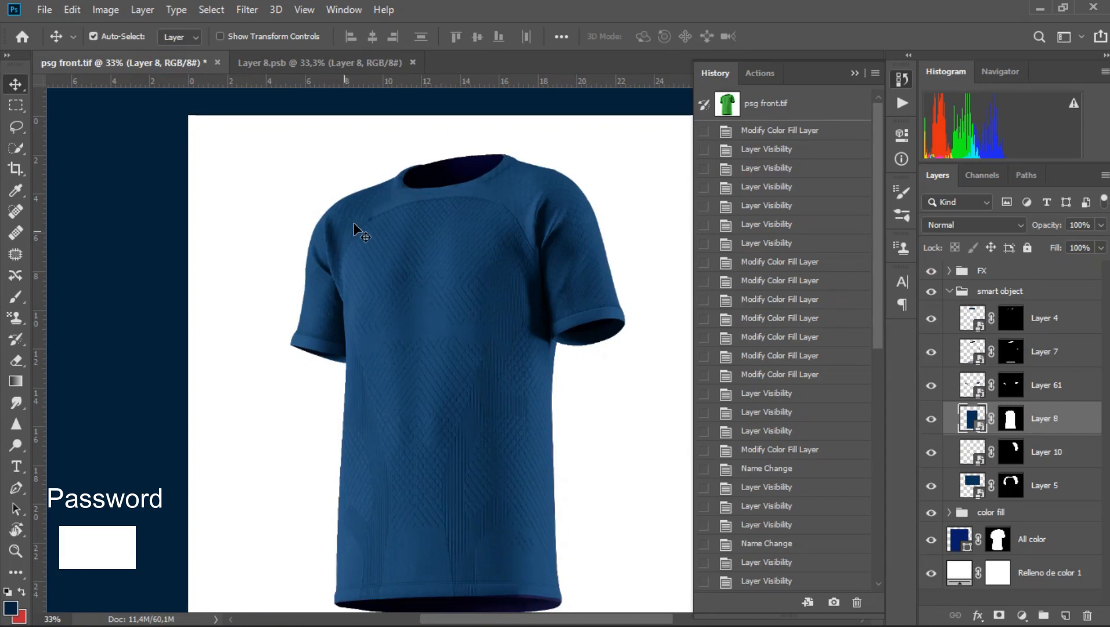
click(321, 62)
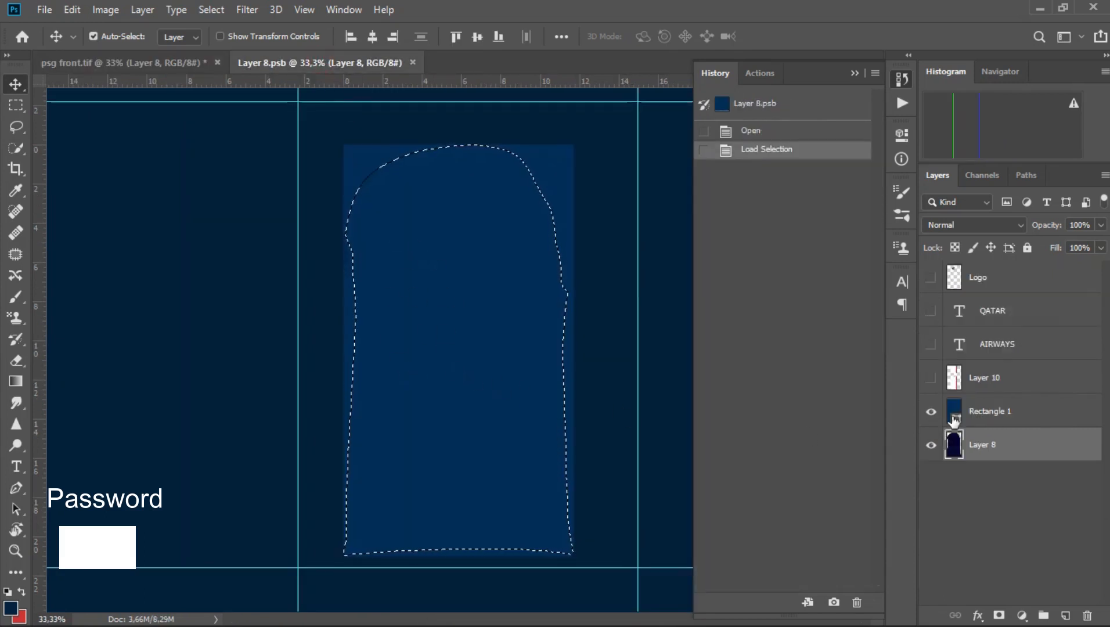
click(931, 412)
click(931, 411)
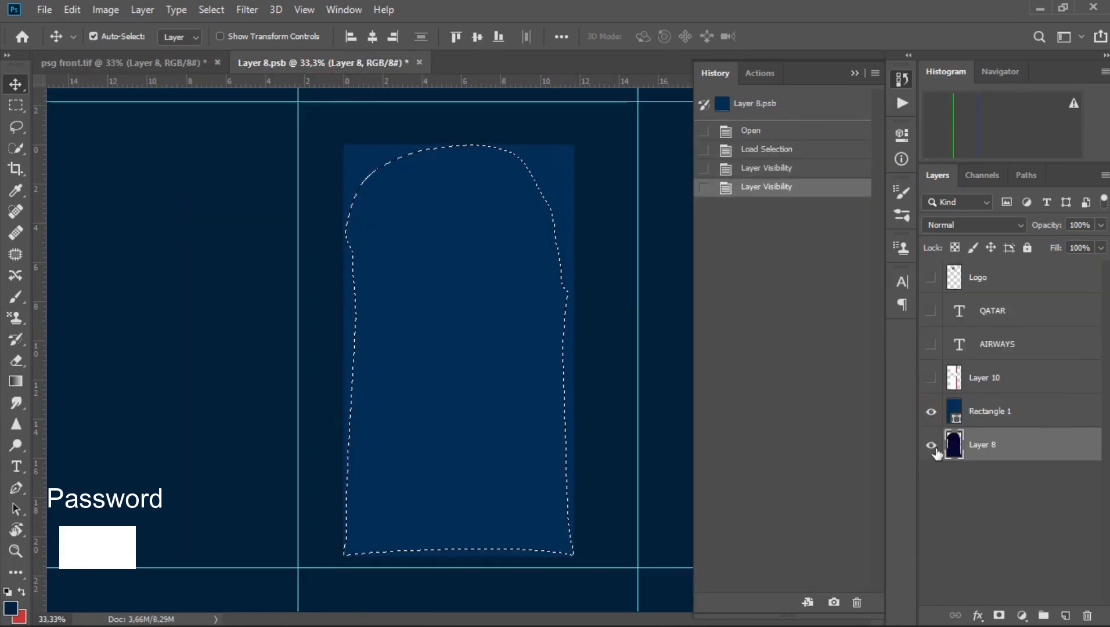
key(ctrl+d)
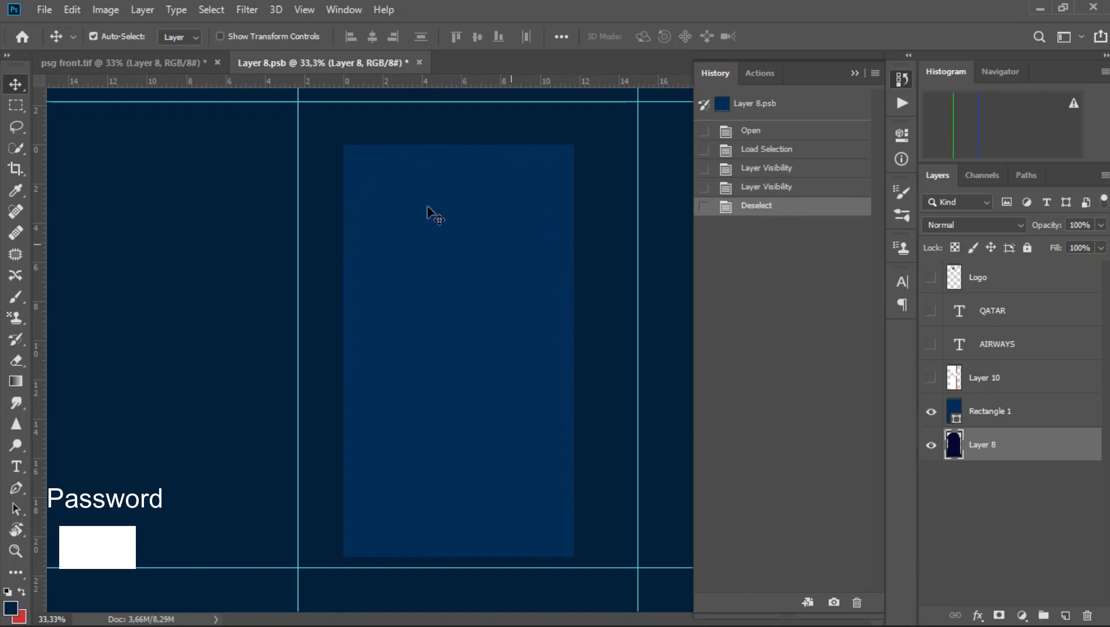
click(986, 414)
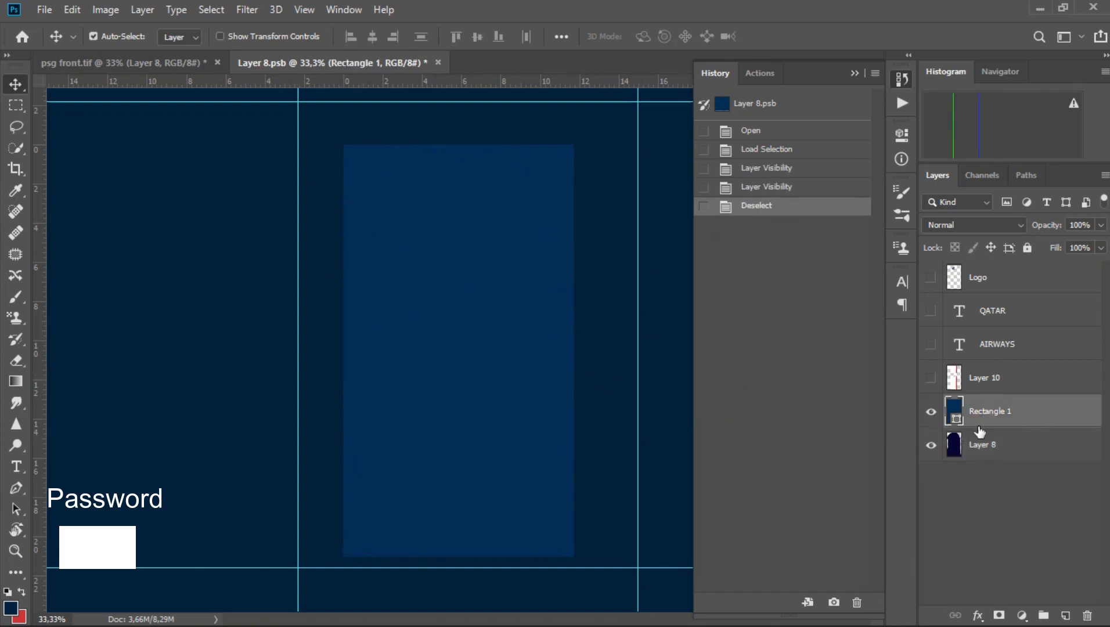
double_click(953, 411)
drag(752, 385, 840, 402)
drag(721, 475, 783, 397)
click(1023, 268)
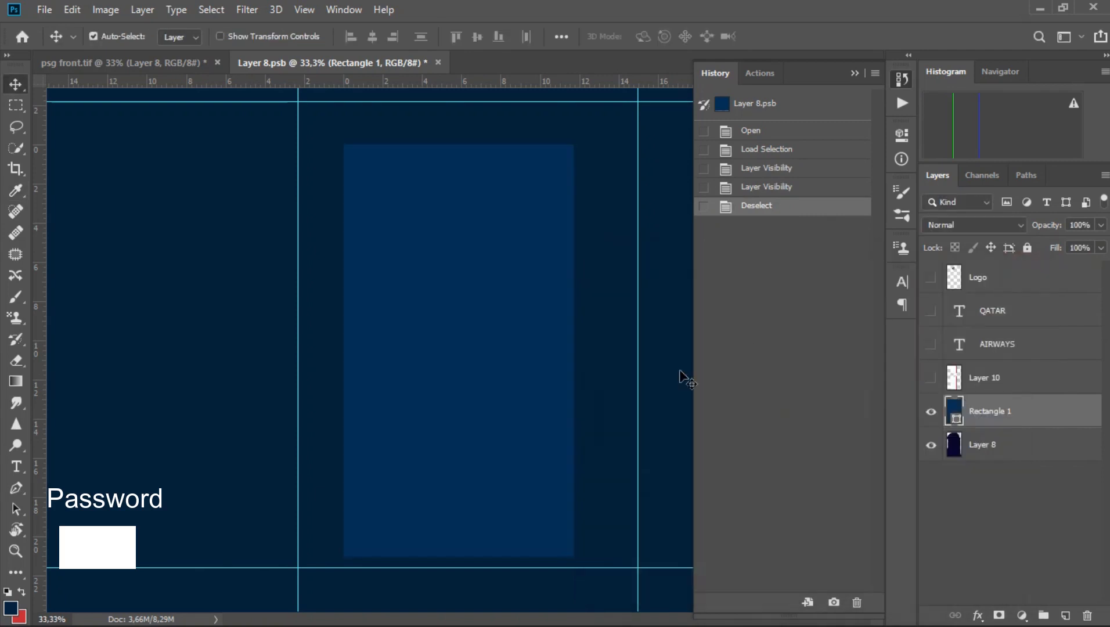
Show the Layer 10 stripe, the AIRWAYS and QATAR text layers and the Logo layer in the torso artwork
click(1039, 382)
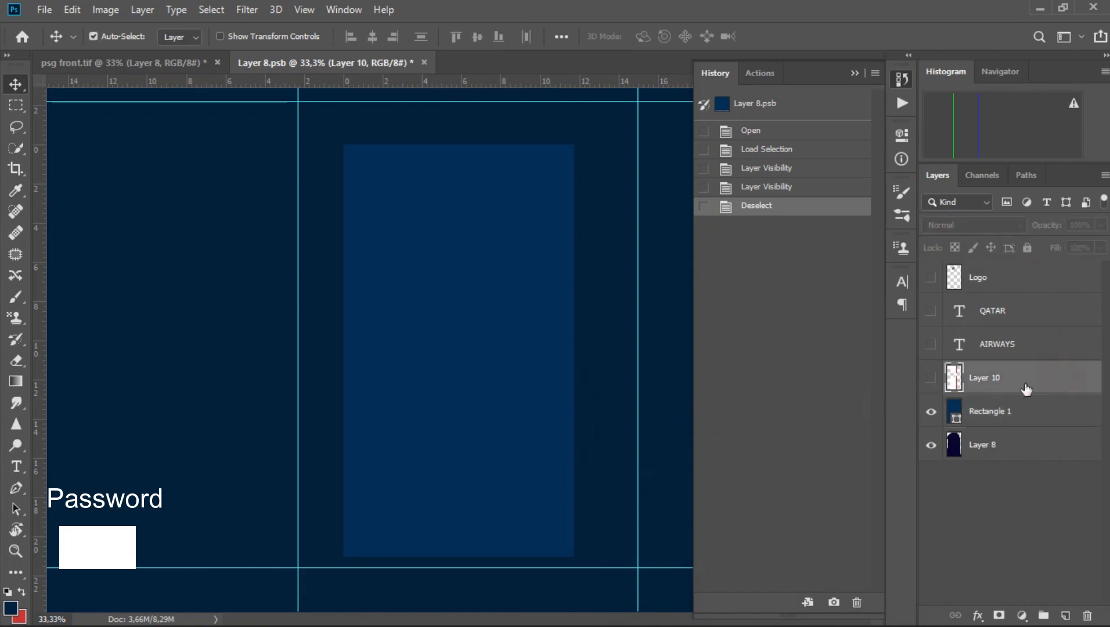
click(931, 379)
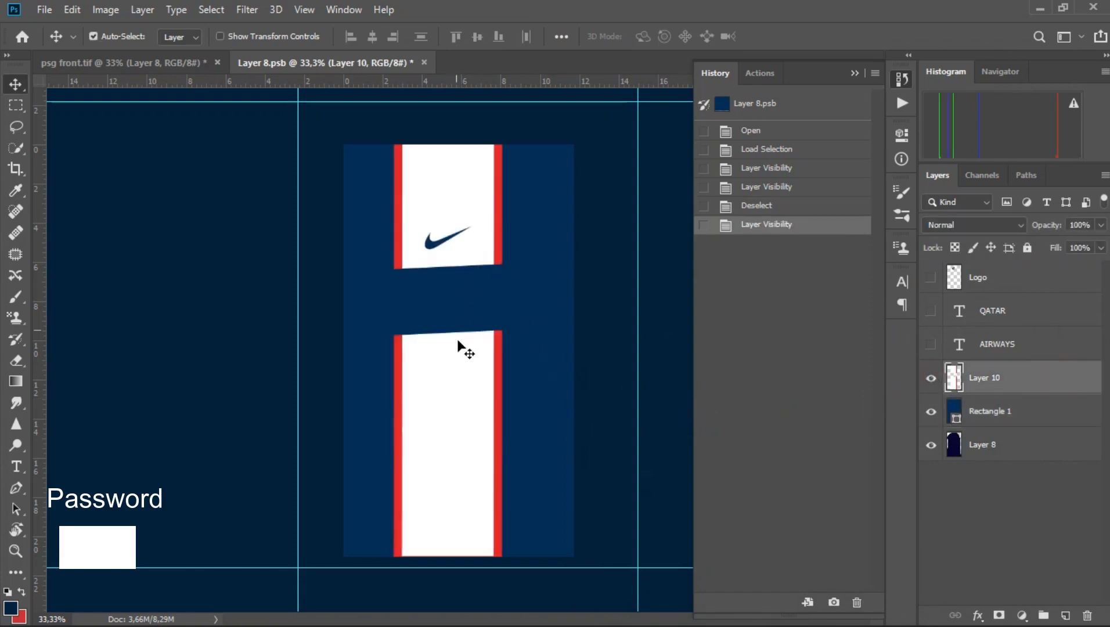
click(931, 345)
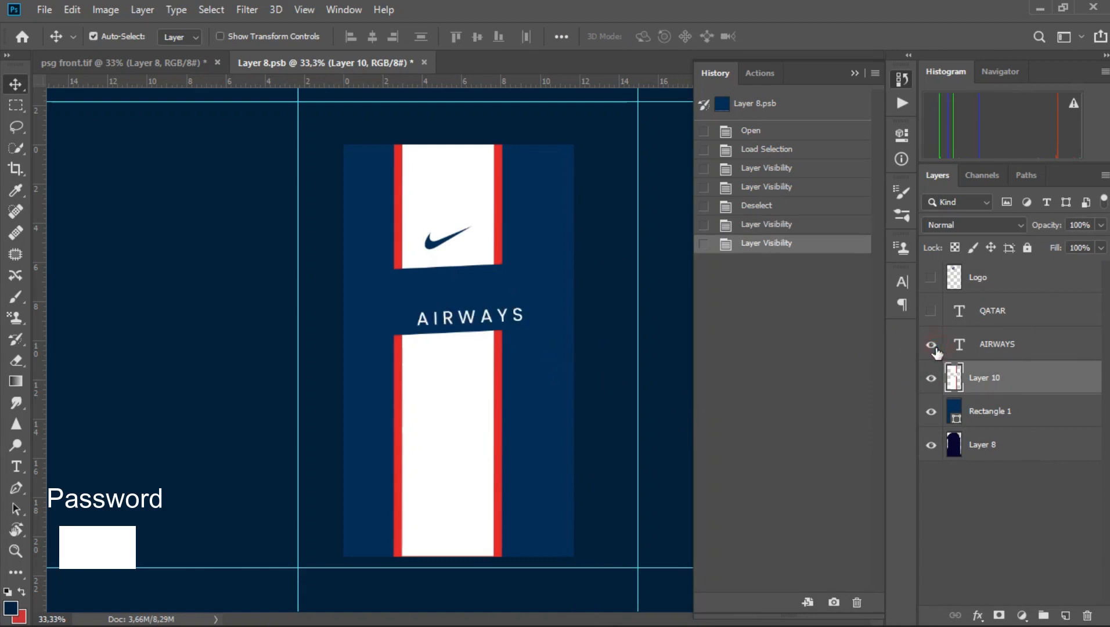
click(930, 311)
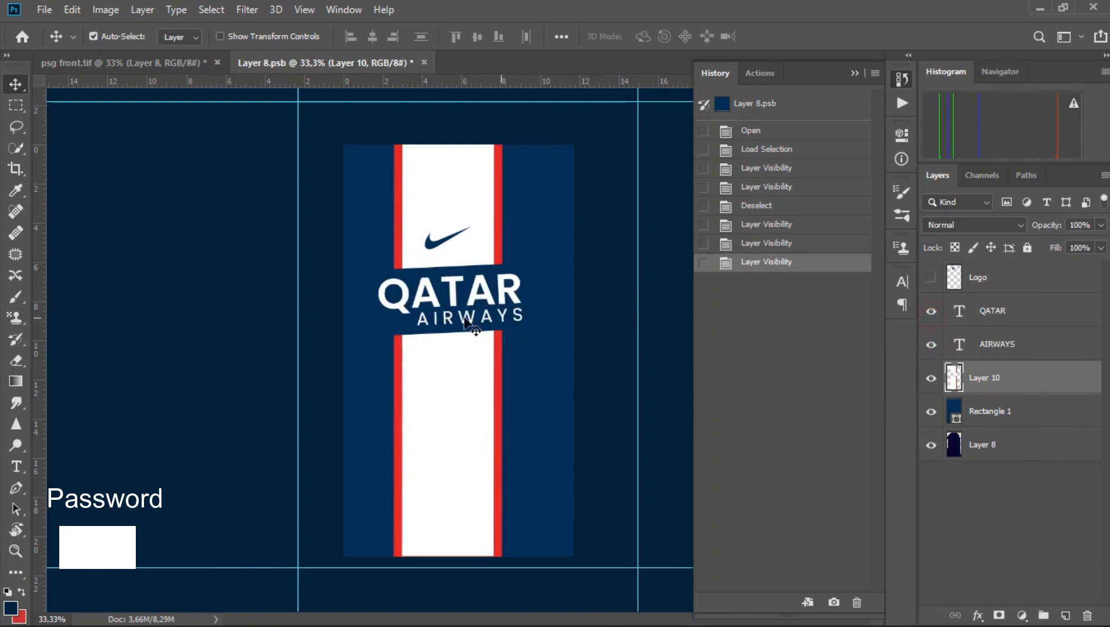
click(932, 278)
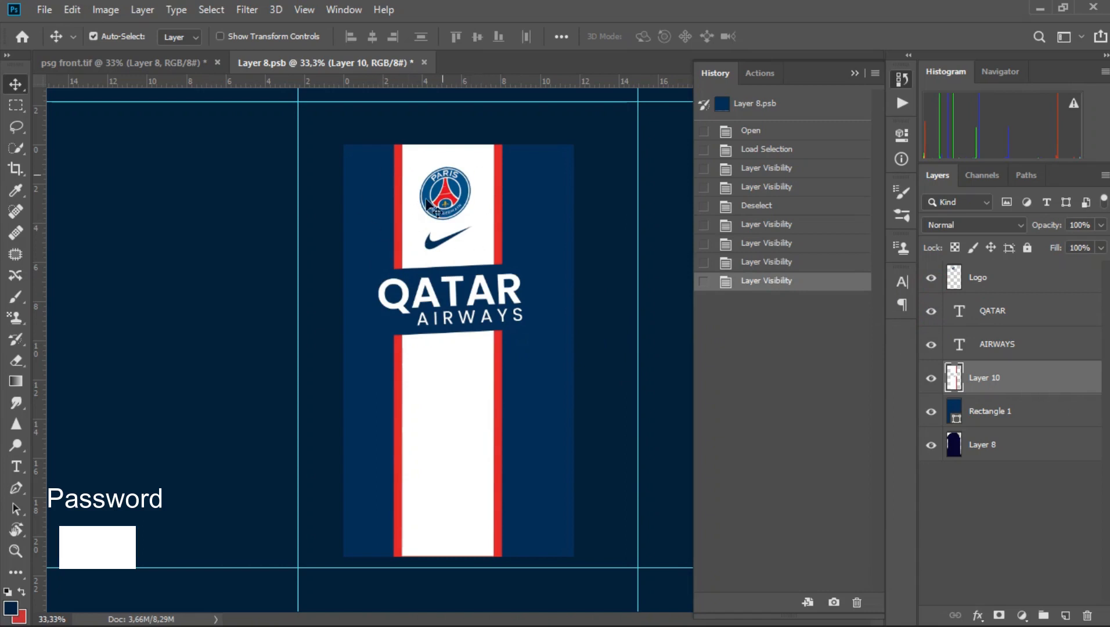
scroll(444, 183, up, 5)
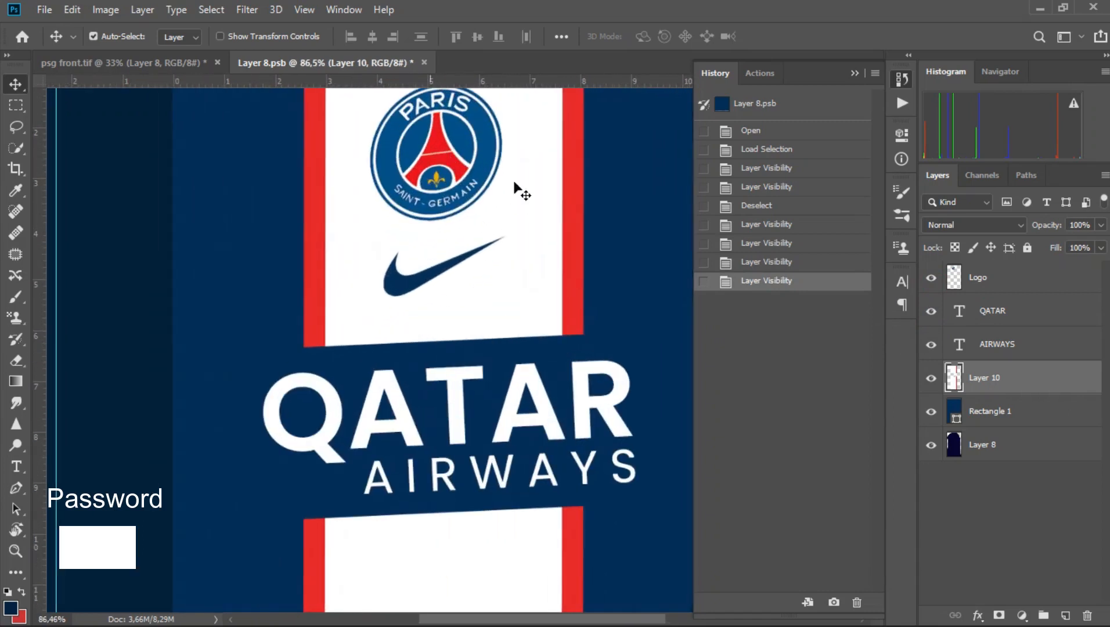
scroll(499, 180, down, 5)
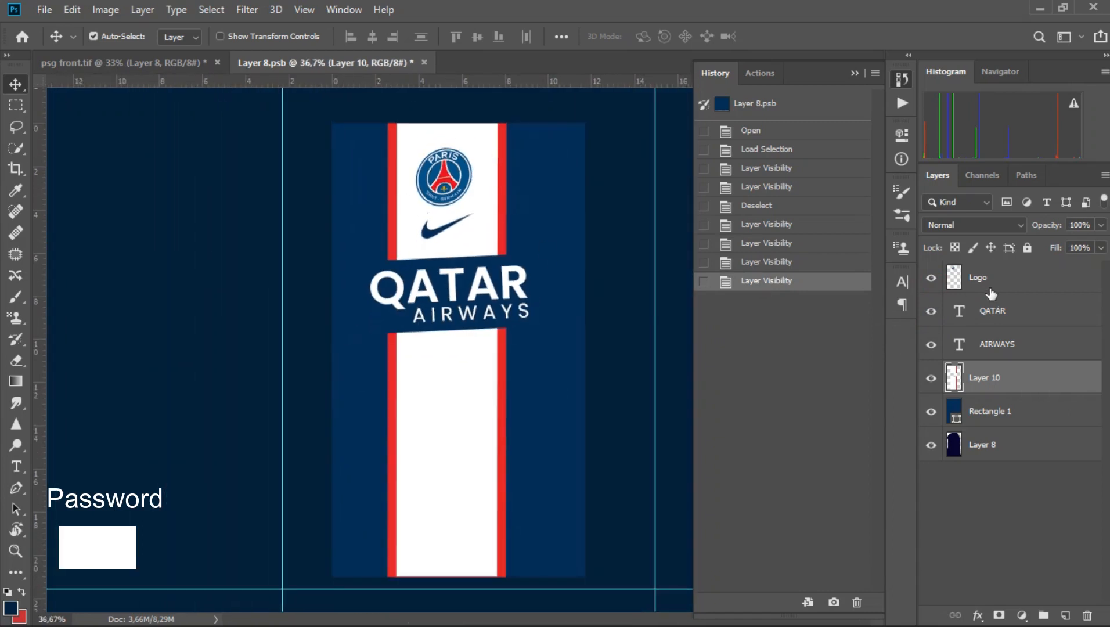
Convert the Logo layer to a smart object, open and close its contents, and hide and reshow it to check the crest
click(993, 279)
right_click(1018, 289)
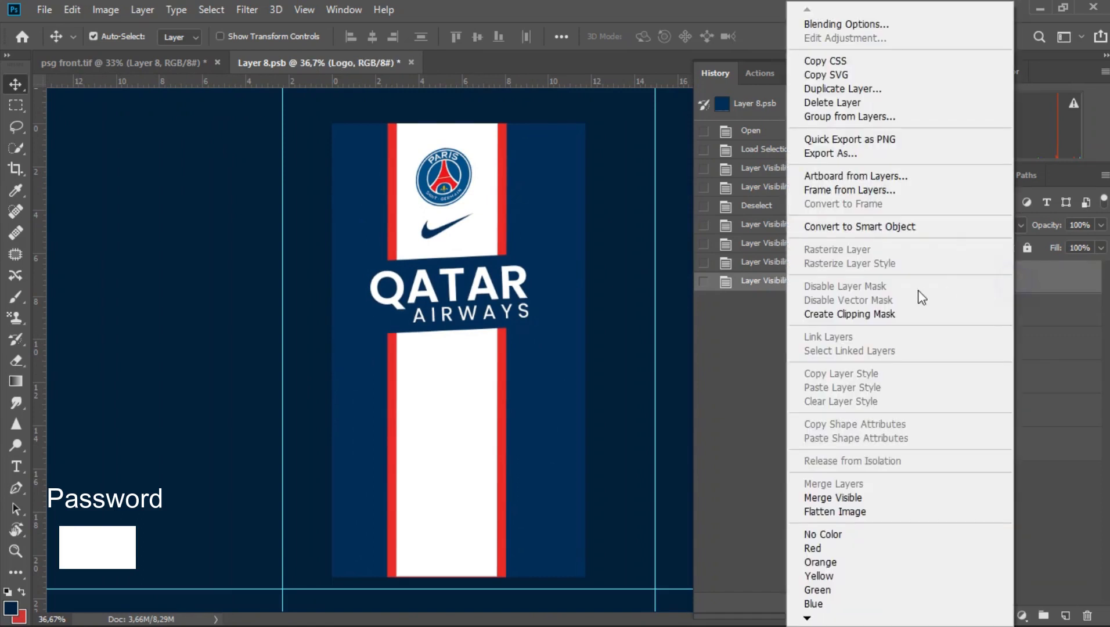
click(859, 227)
double_click(955, 280)
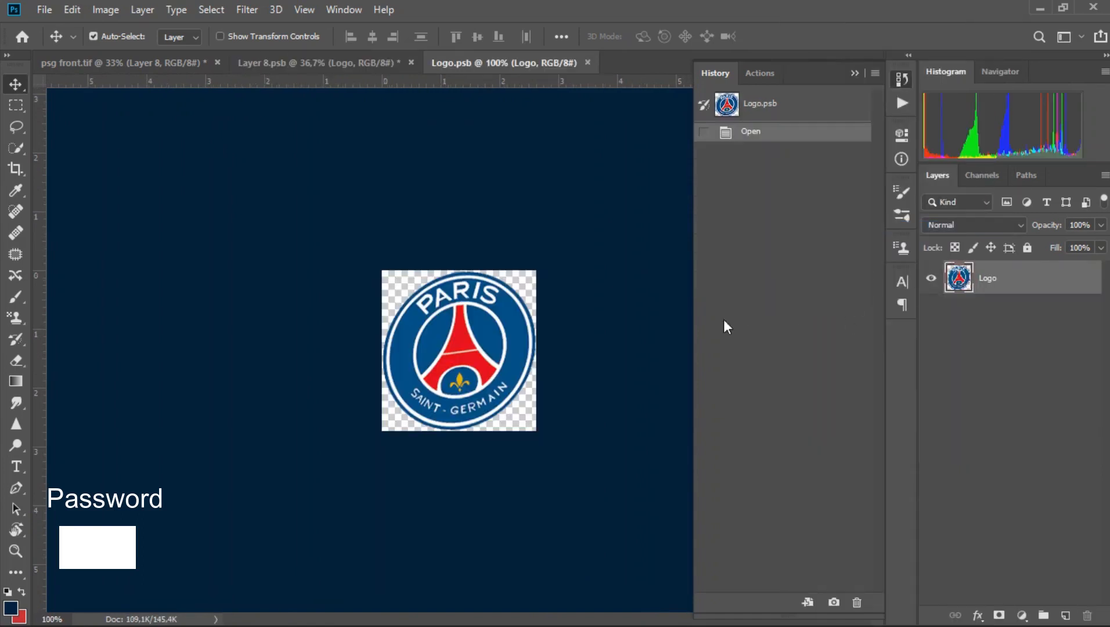
click(588, 63)
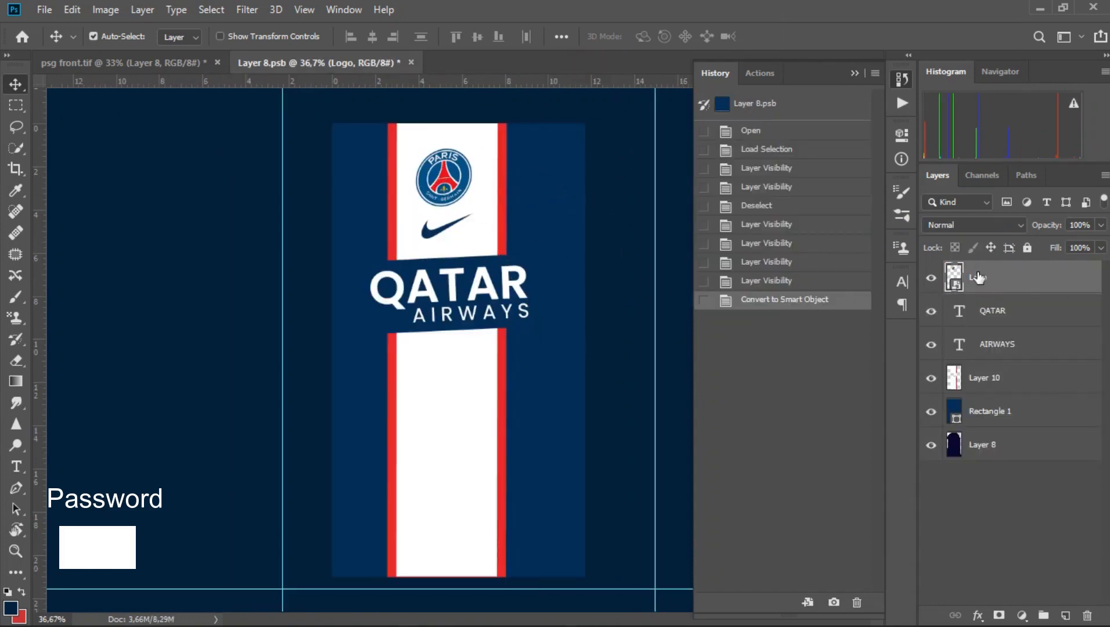
click(931, 279)
click(931, 279)
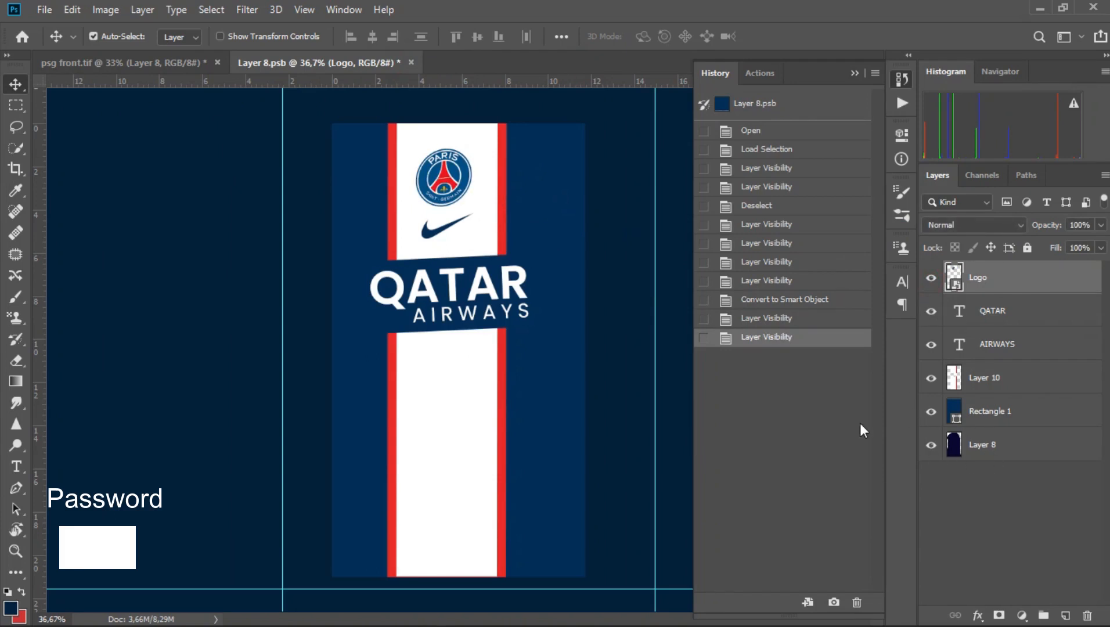
Save the torso artwork in Layer 8.psb and return to psg front.tif to check the updated jersey
click(44, 9)
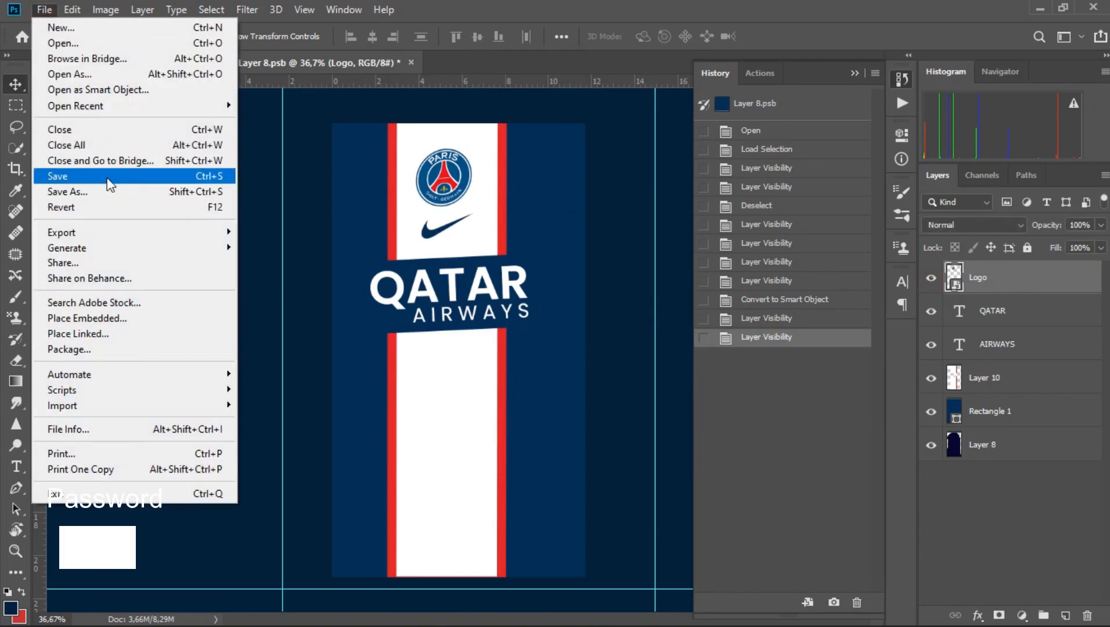
click(70, 177)
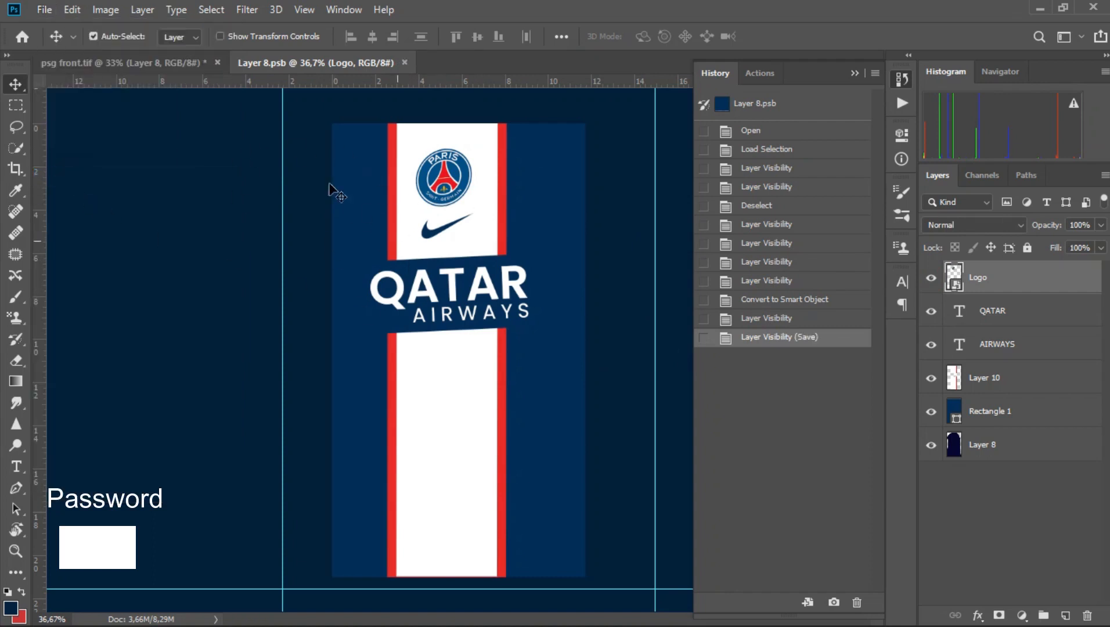
click(159, 62)
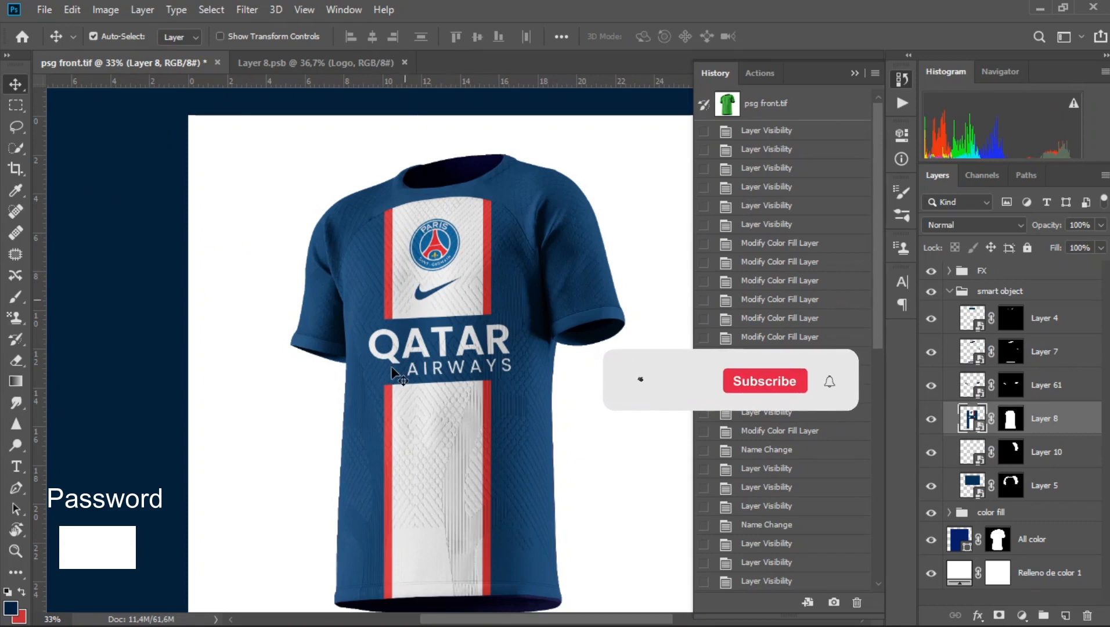
scroll(394, 352, down, 1)
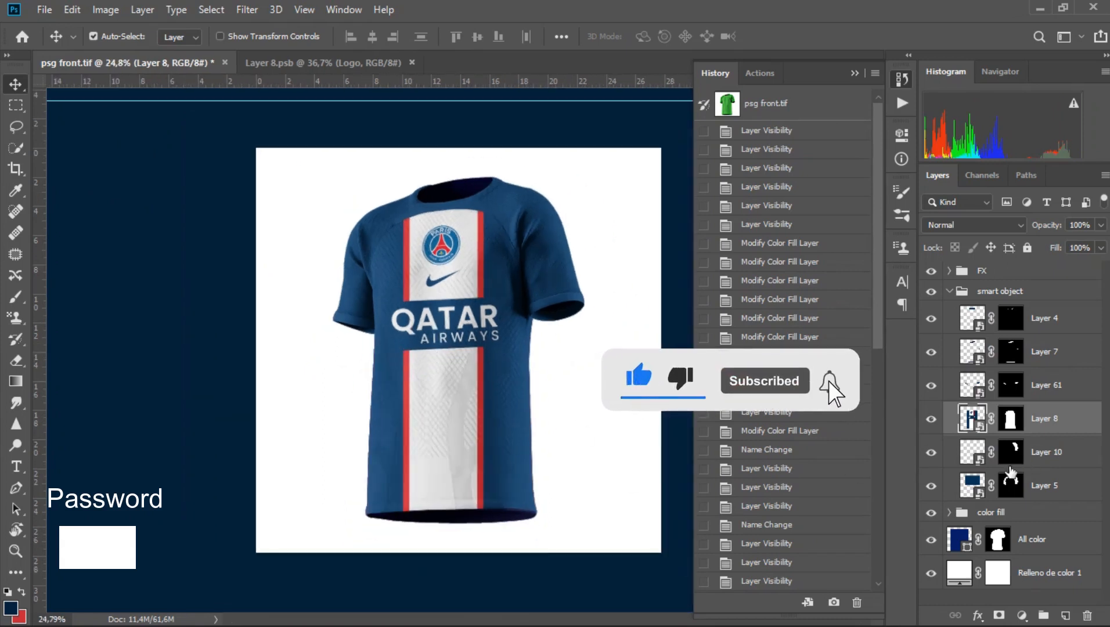
Hide and reshow the sleeve's Layer 10 in the smart object group, and open its smart object contents
click(931, 453)
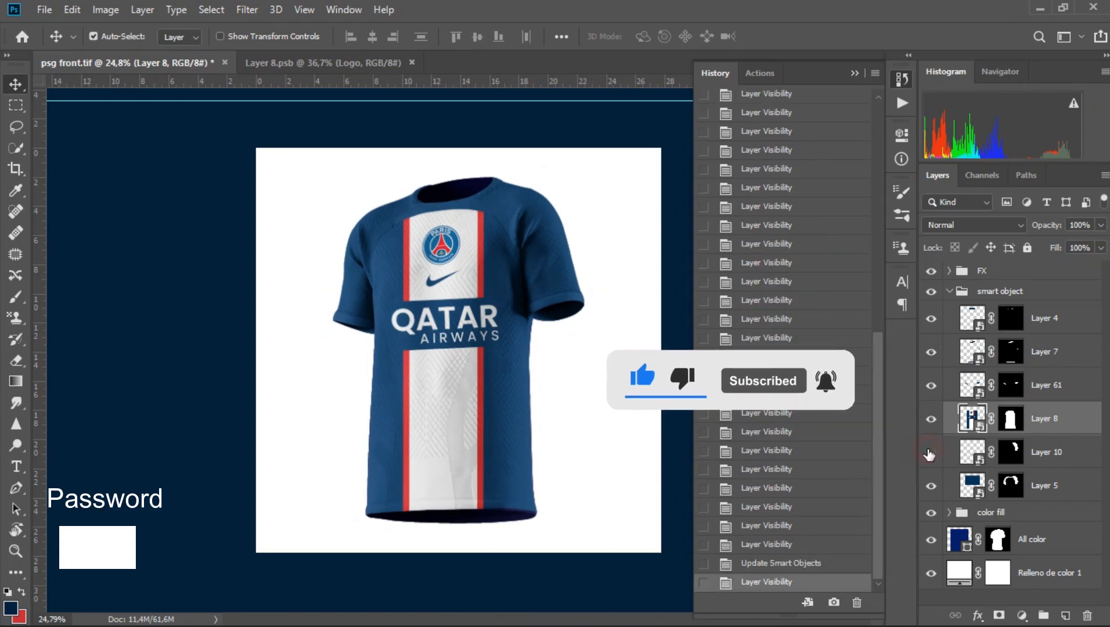
click(932, 453)
click(1012, 450)
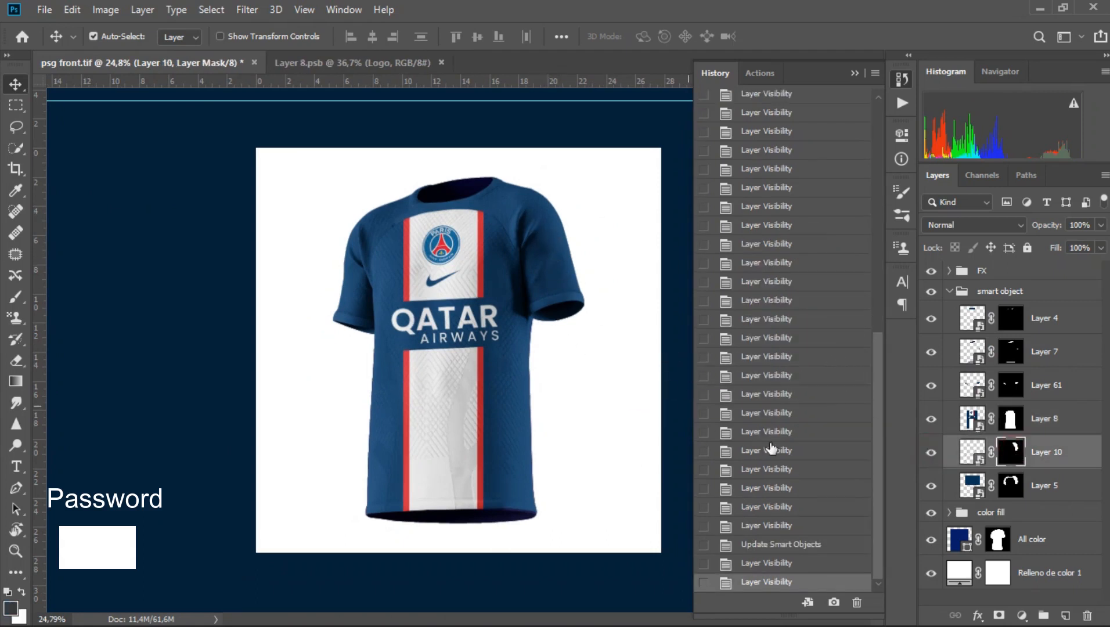
double_click(975, 450)
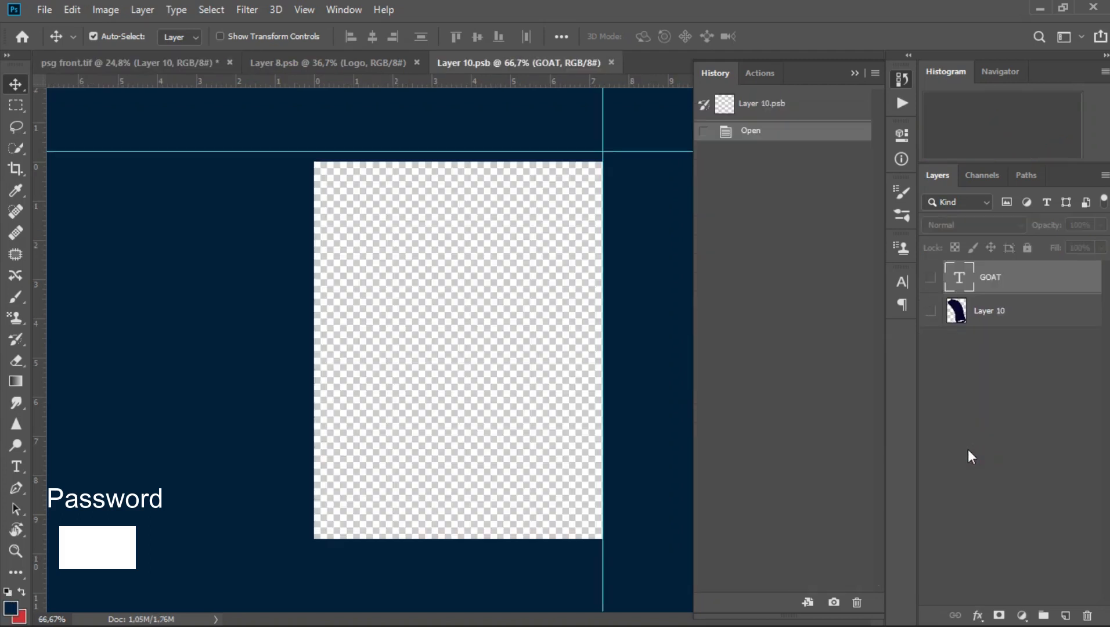
Show the GOAT text layer, and check its placement by briefly showing the Layer 10 sleeve shape
click(932, 279)
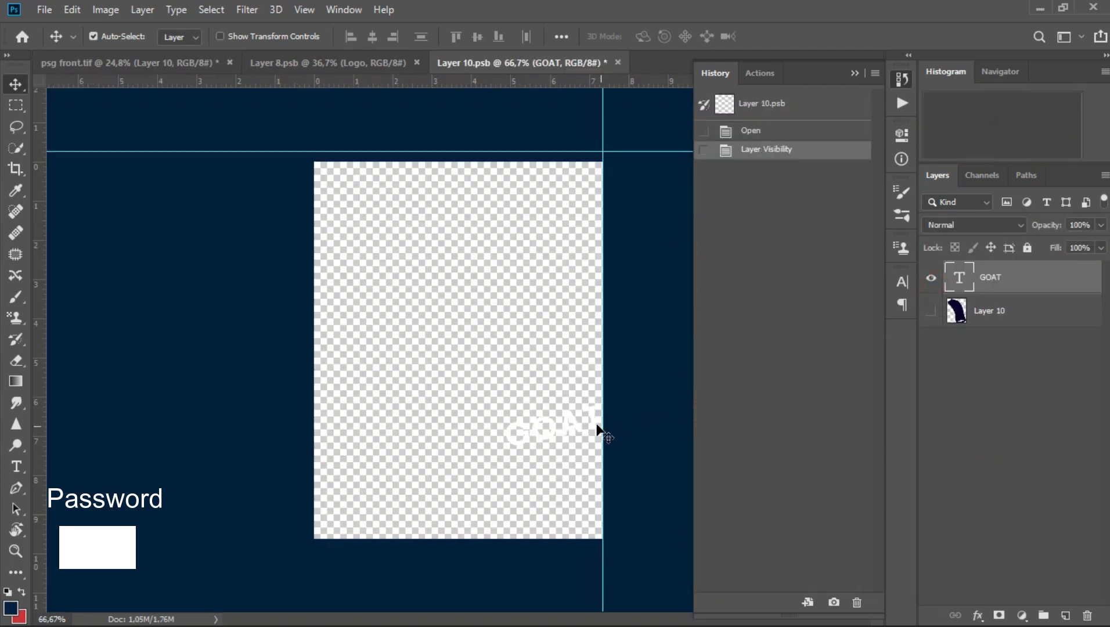
click(931, 311)
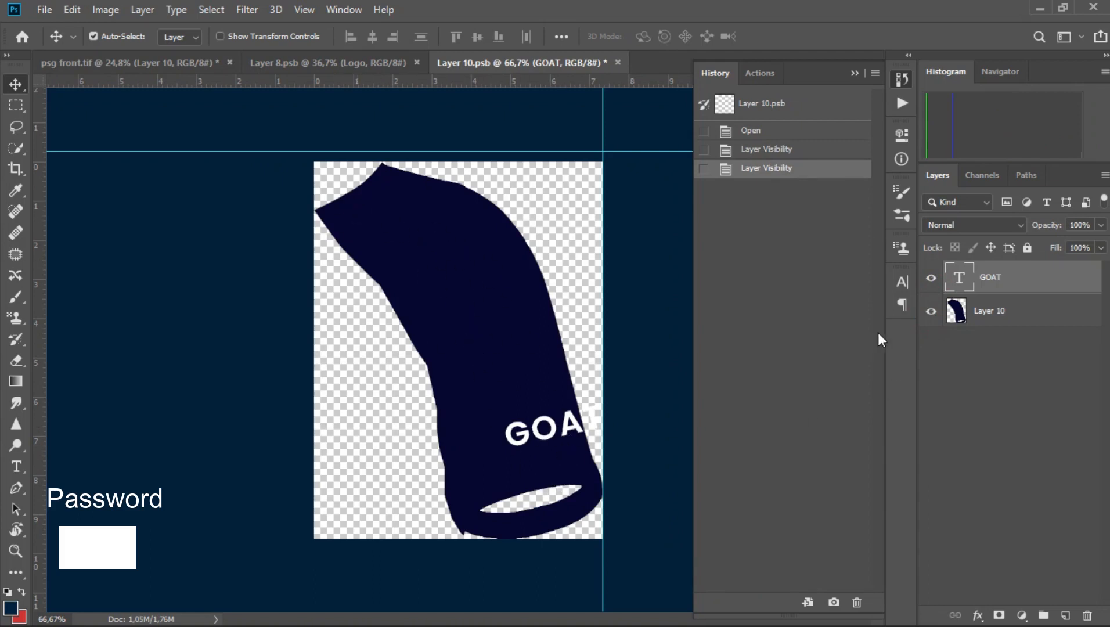
click(932, 313)
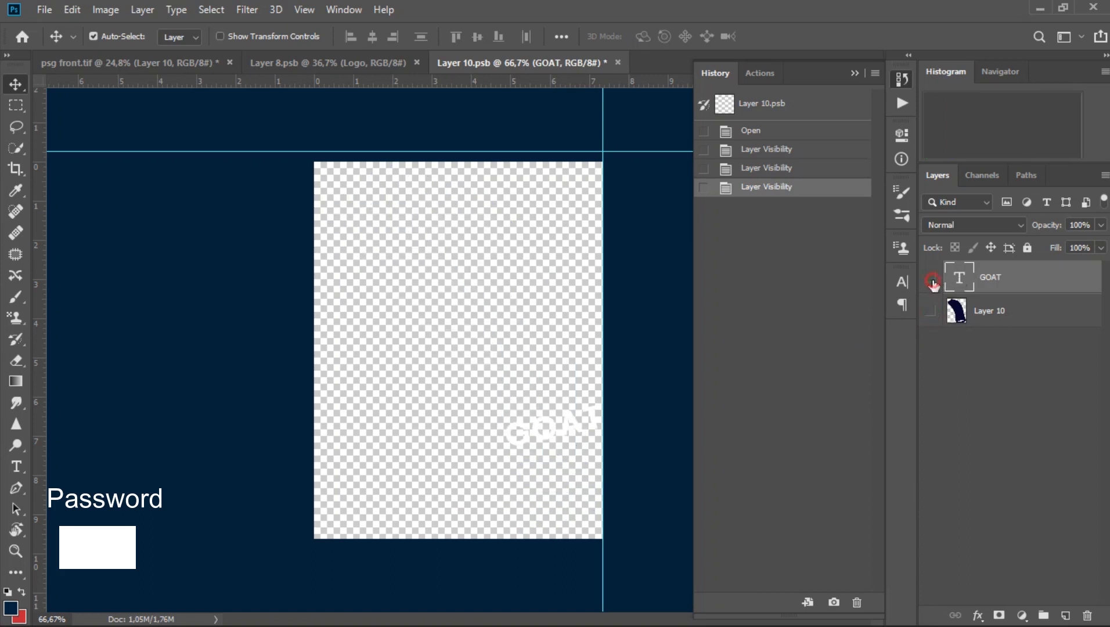
click(932, 280)
click(933, 280)
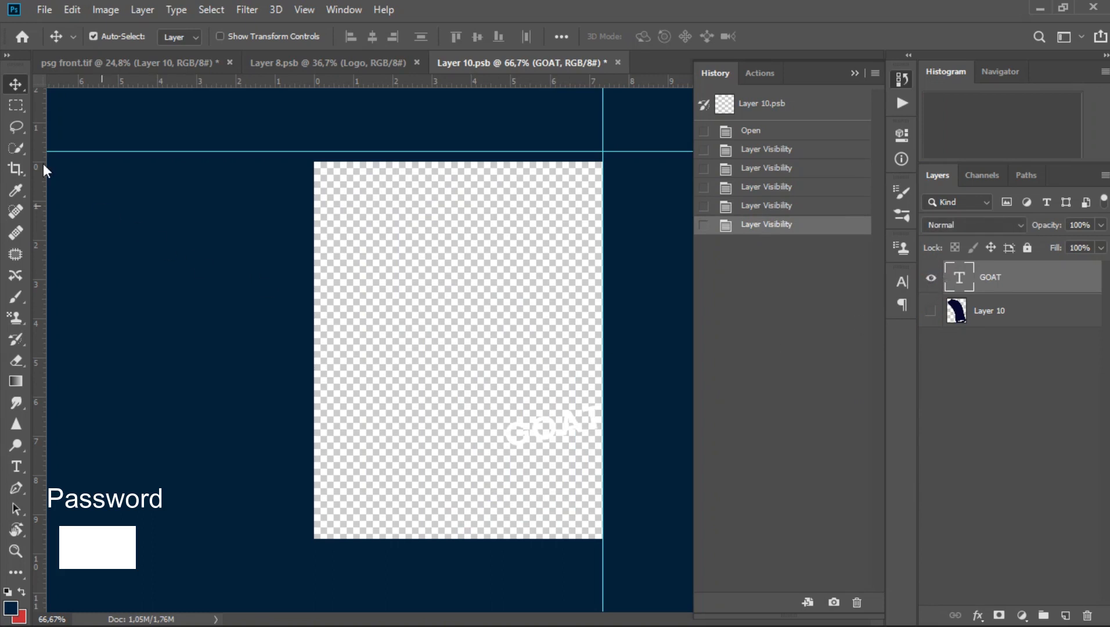
Save and close Layer 10.psb, and inspect the GOAT text on the jersey's sleeve
click(45, 10)
click(75, 174)
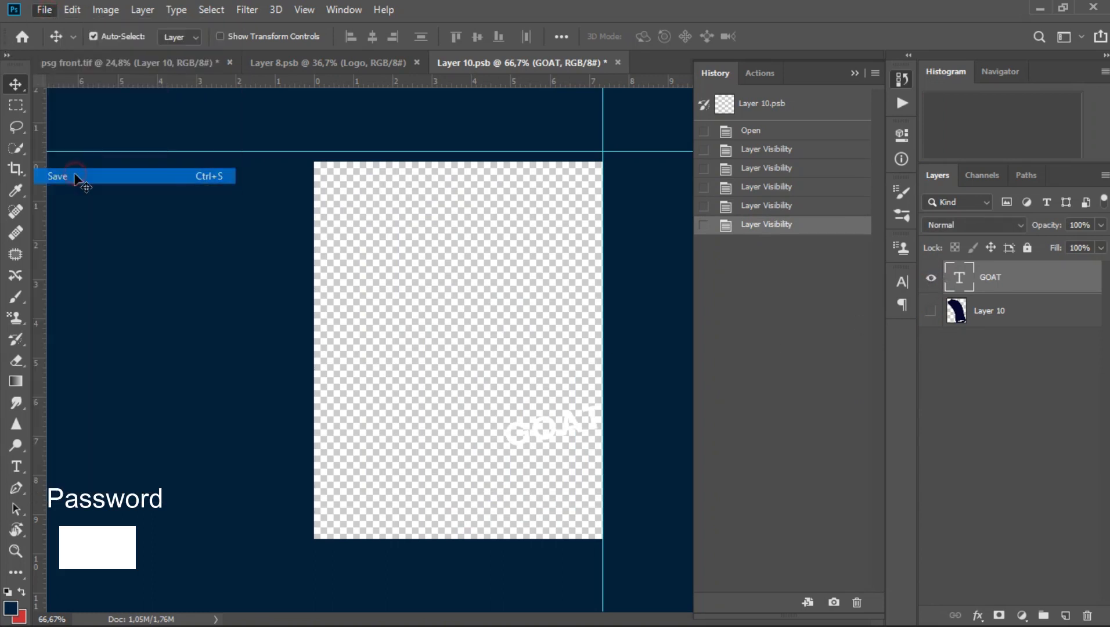
click(612, 62)
scroll(553, 276, up, 1)
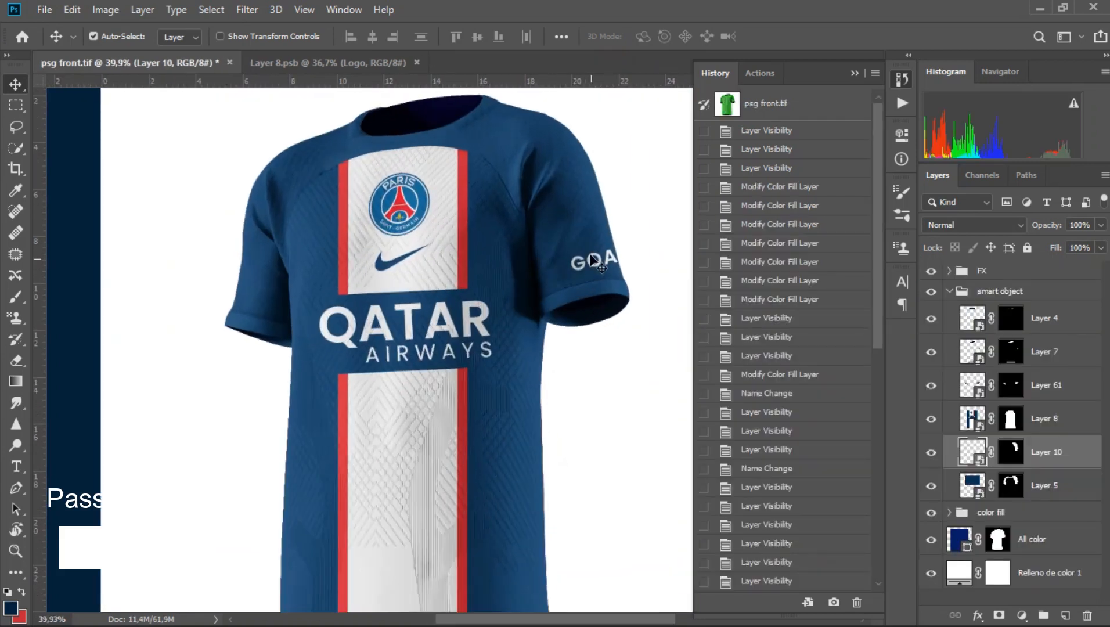
scroll(439, 239, down, 2)
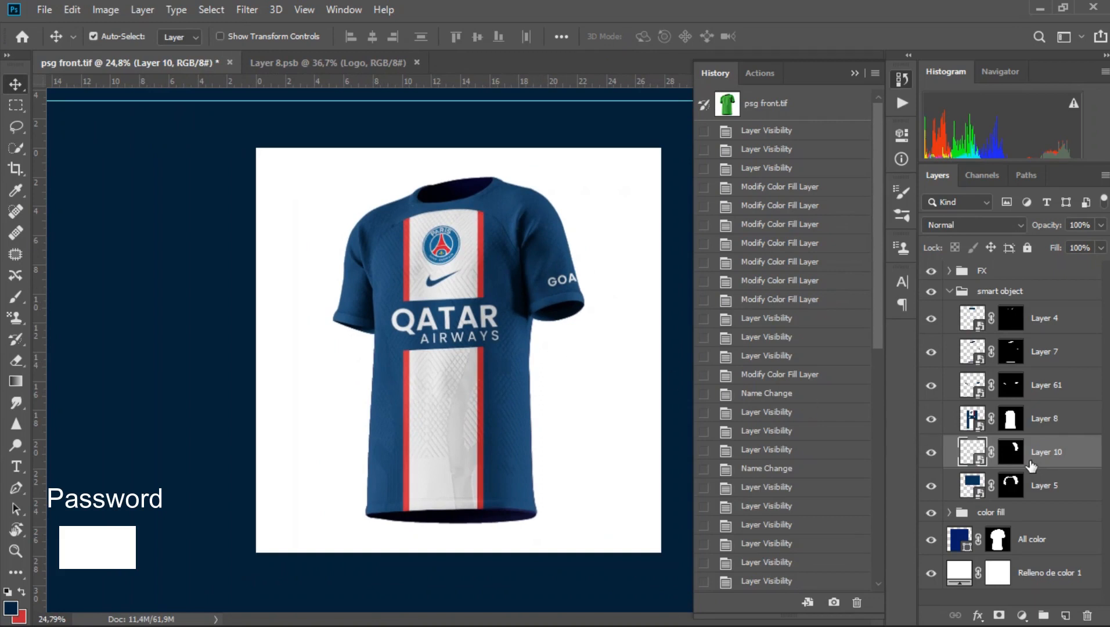
Hide and reshow Layer 5 to check which jersey areas it covers, and open its smart object contents
click(964, 481)
click(932, 486)
click(931, 486)
click(932, 486)
click(932, 486)
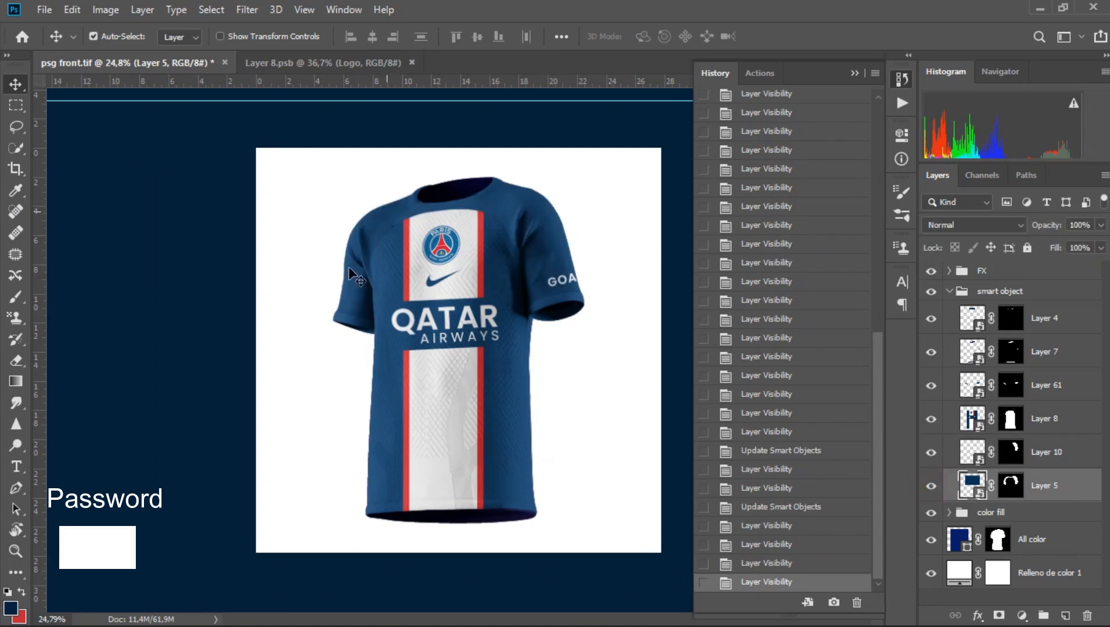
double_click(974, 486)
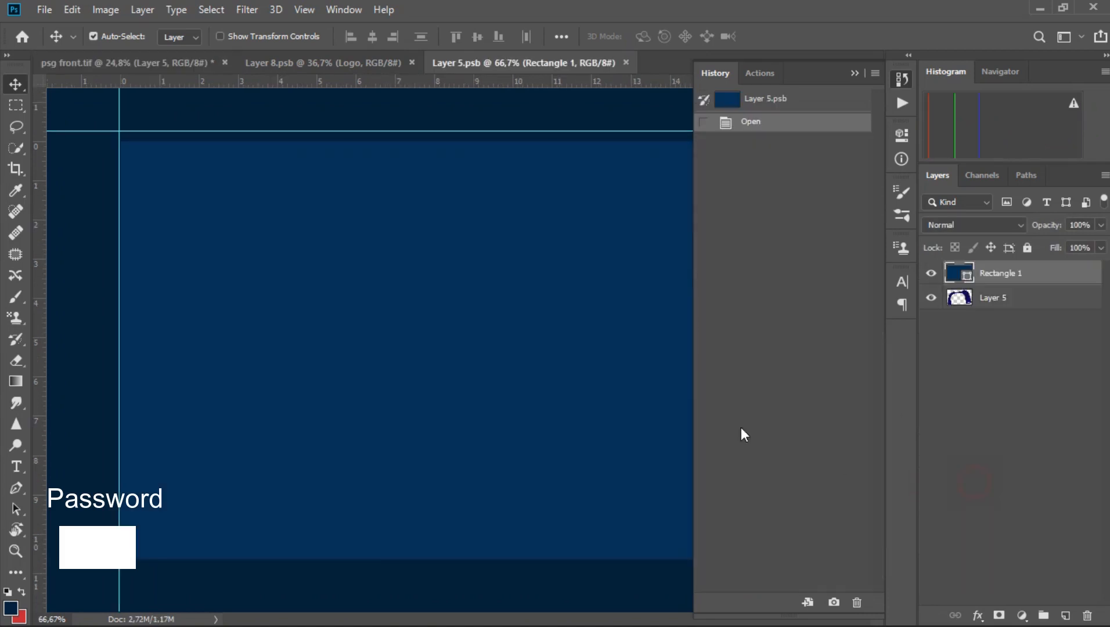
double_click(959, 273)
mouse_move(729, 370)
mouse_down()
mouse_move(763, 367)
mouse_move(677, 325)
mouse_move(612, 343)
mouse_move(632, 454)
mouse_move(783, 379)
mouse_move(799, 354)
mouse_up()
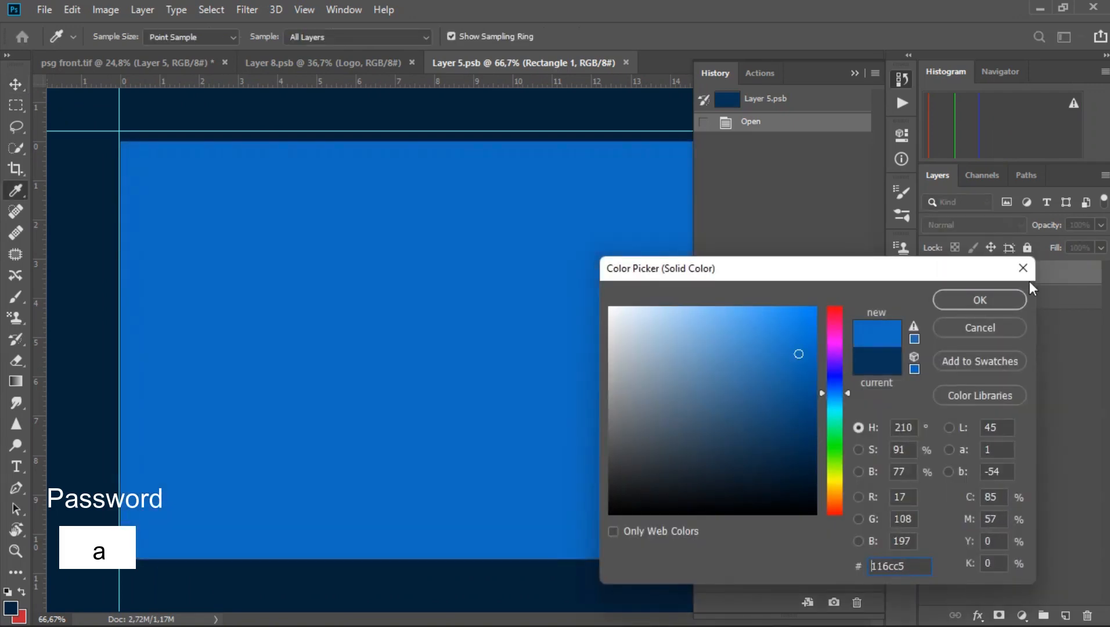
drag(833, 393, 834, 313)
key(Escape)
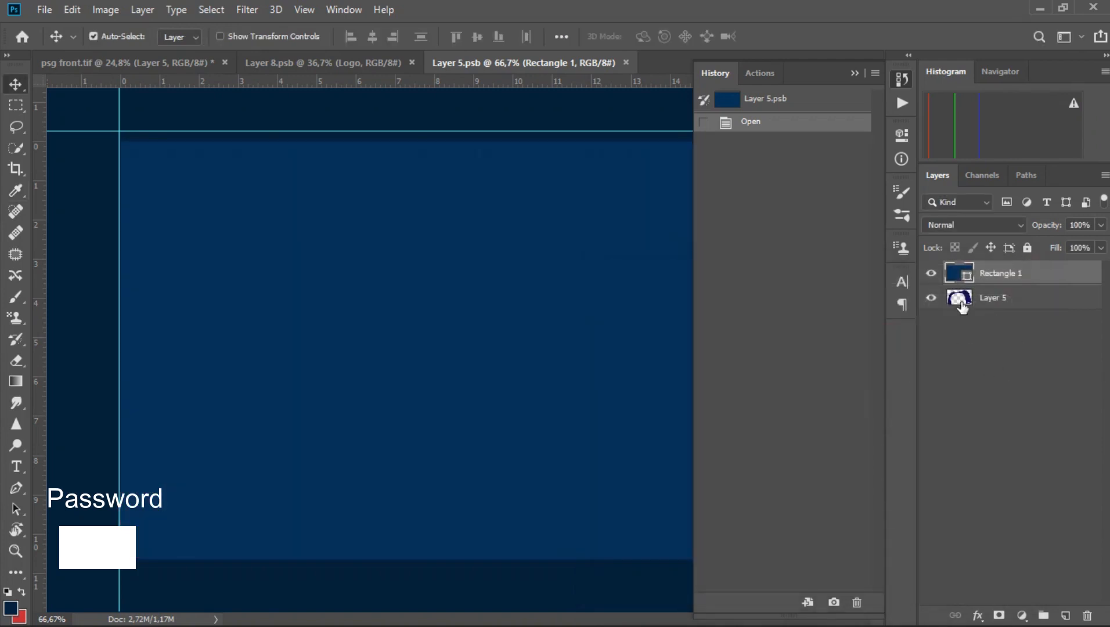
Briefly bring the Layer 5 sleeve shape above Rectangle 1 to inspect it, and restore the layer order
click(961, 302)
drag(1016, 301, 987, 272)
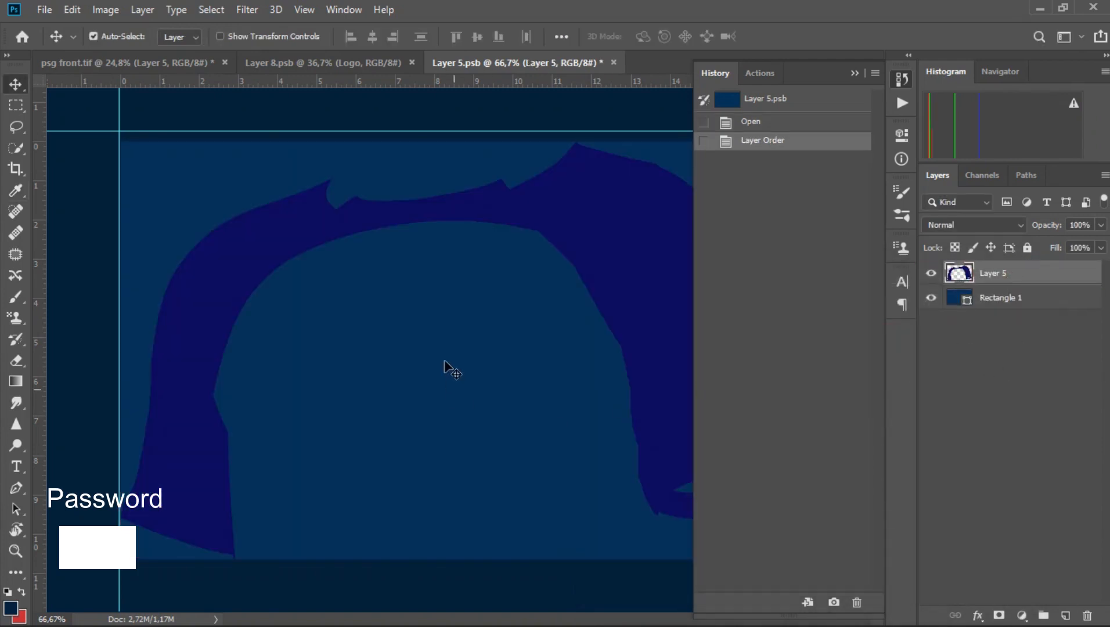
scroll(549, 293, down, 1)
scroll(548, 293, down, 1)
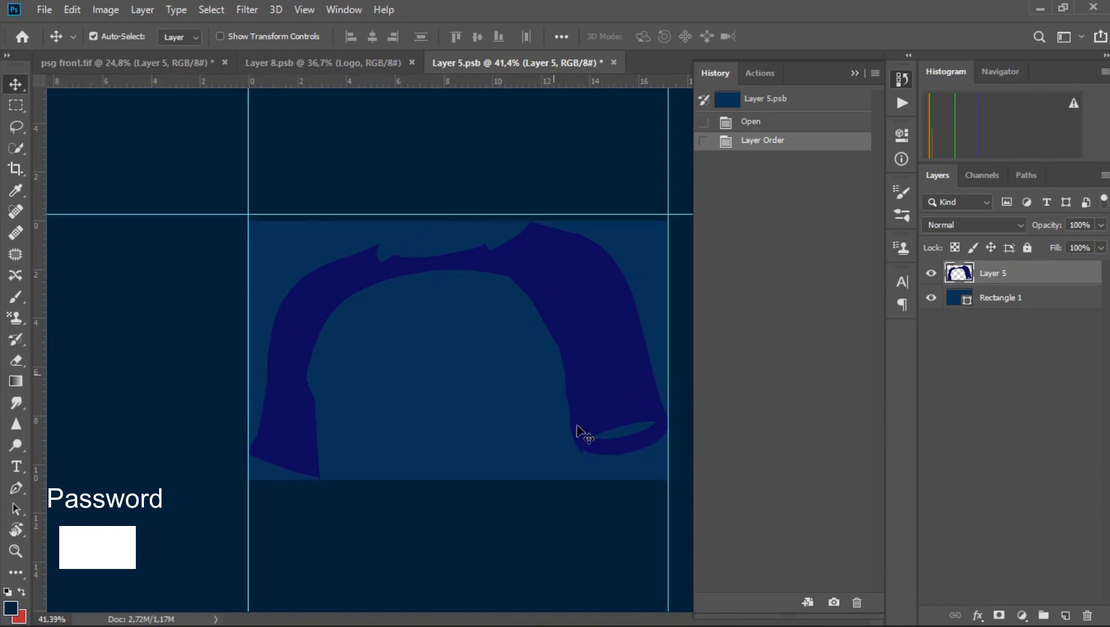
drag(987, 273, 1033, 290)
Save and close Layer 5.psb, and inspect the jersey in psg front.tif
click(44, 10)
click(76, 179)
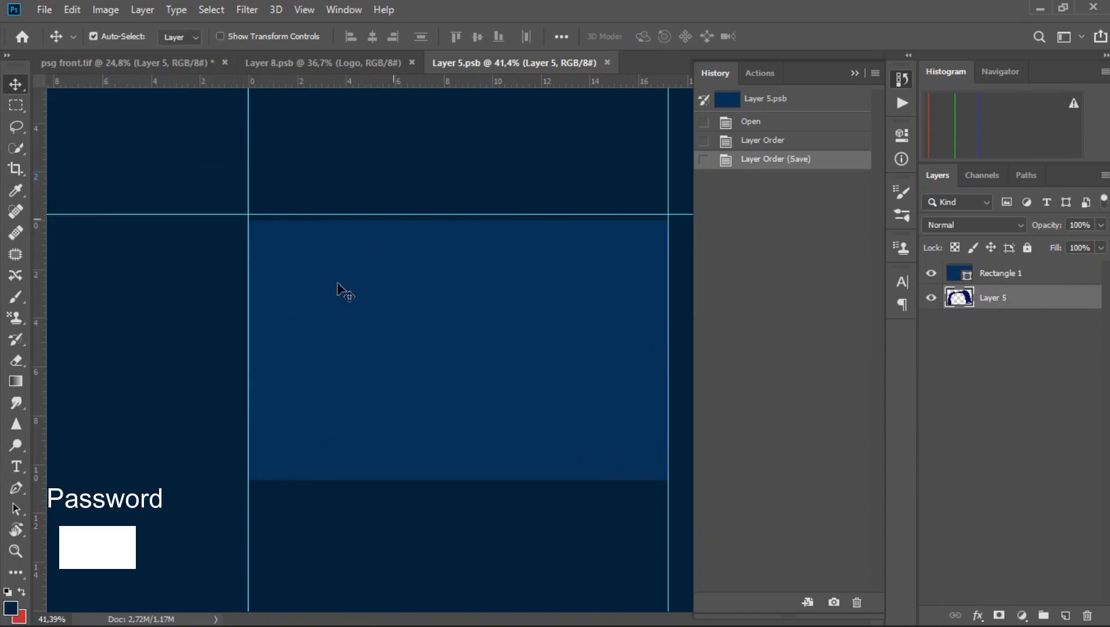
click(607, 63)
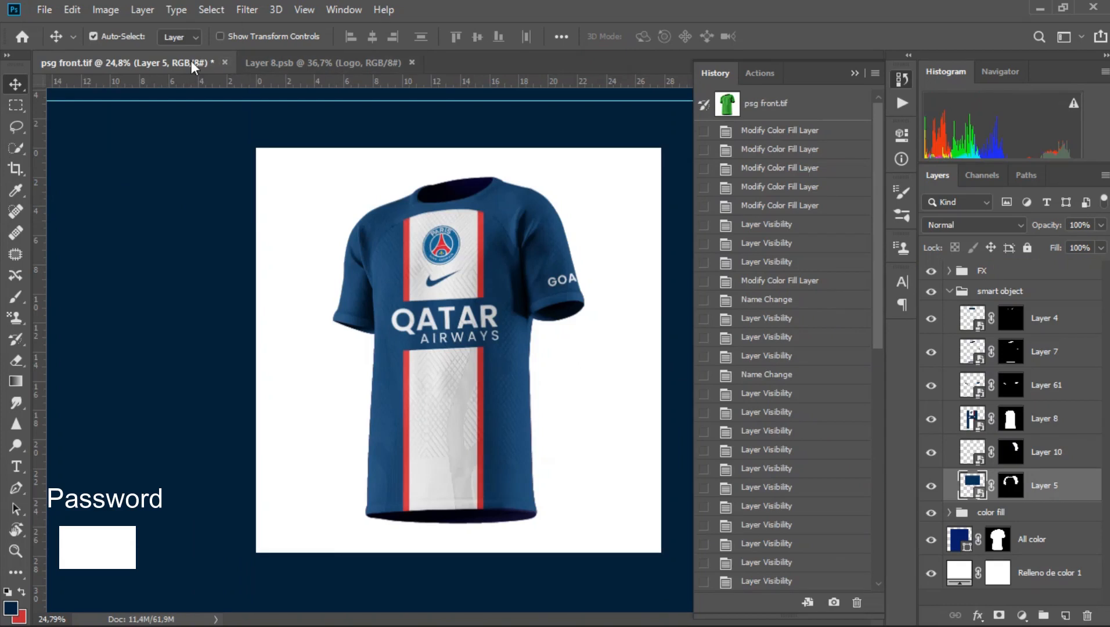
scroll(502, 185, up, 1)
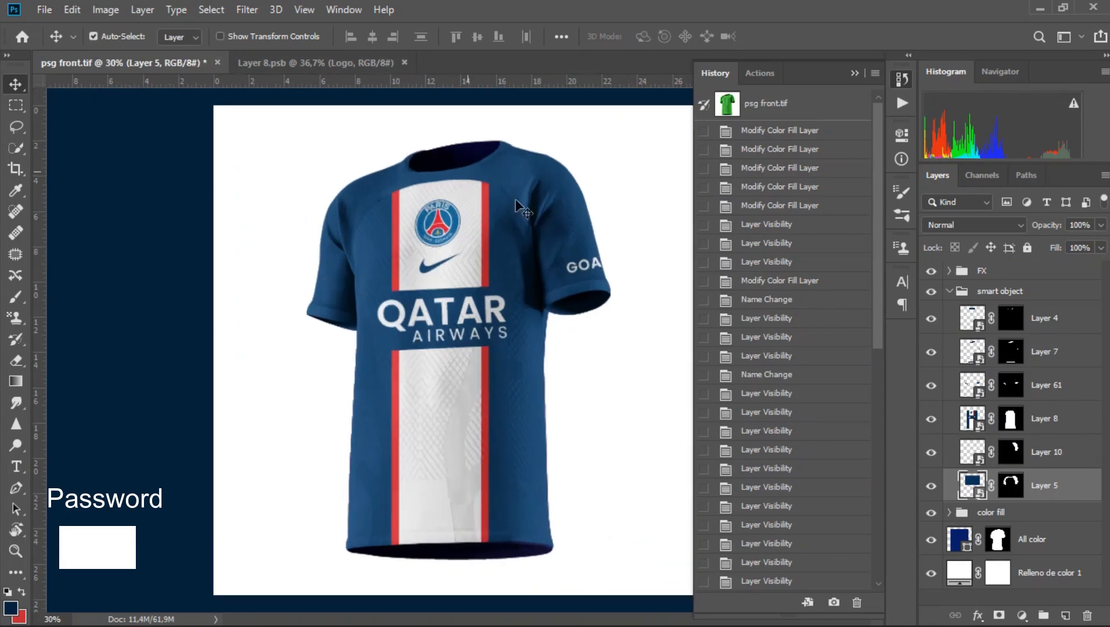
scroll(559, 262, up, 1)
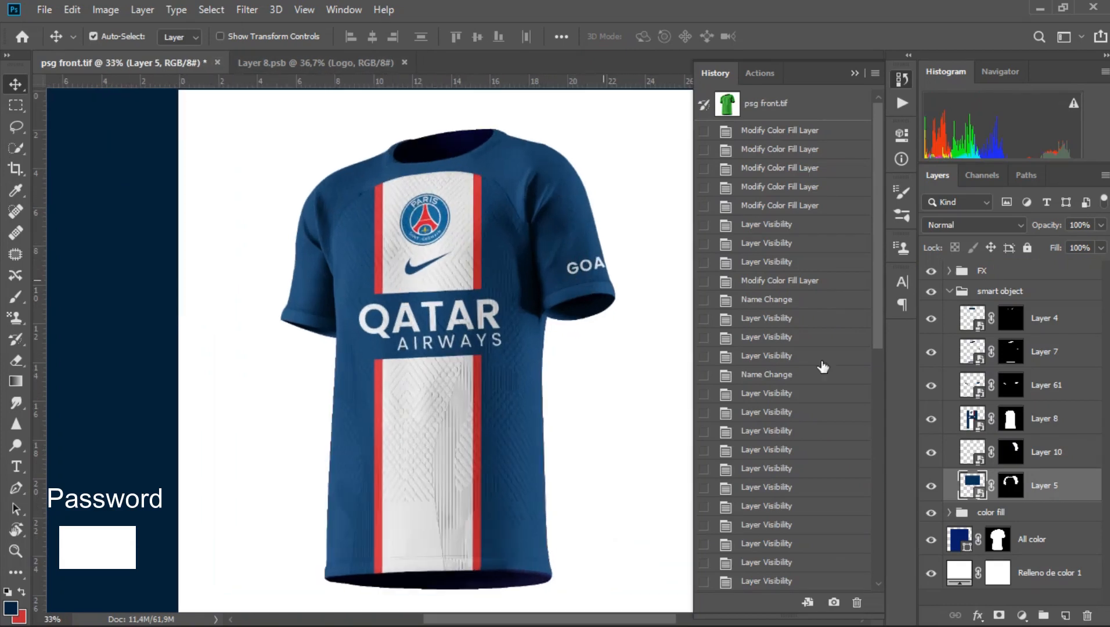
Hide and reshow Layer 61 to identify its sleeve cuff areas, and open its smart object contents
click(1068, 458)
click(1058, 419)
click(1058, 385)
click(931, 386)
click(931, 387)
click(930, 387)
click(931, 387)
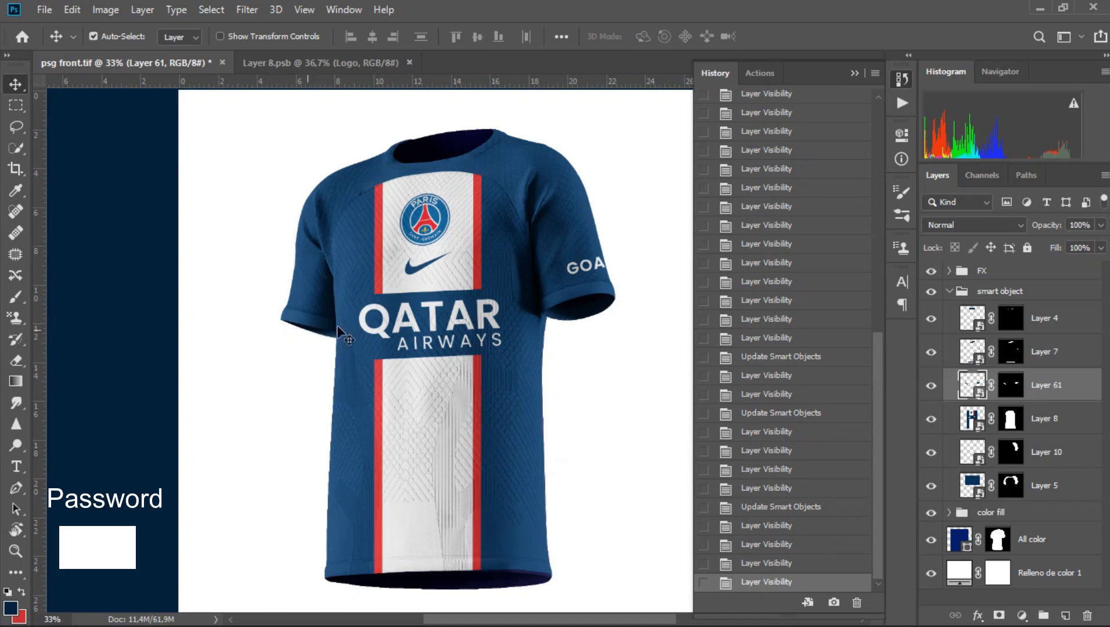
double_click(973, 384)
Show the Group 1 flag layer in Layer 61.psb and convert it to a smart object
scroll(632, 340, down, 2)
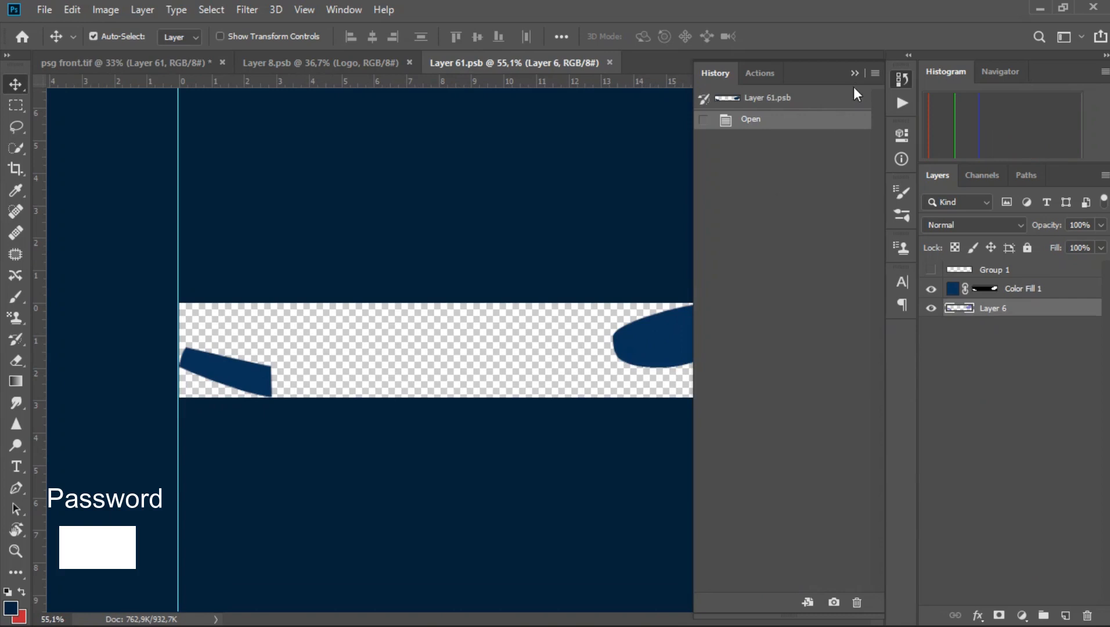
click(855, 73)
scroll(672, 384, up, 2)
scroll(672, 380, down, 1)
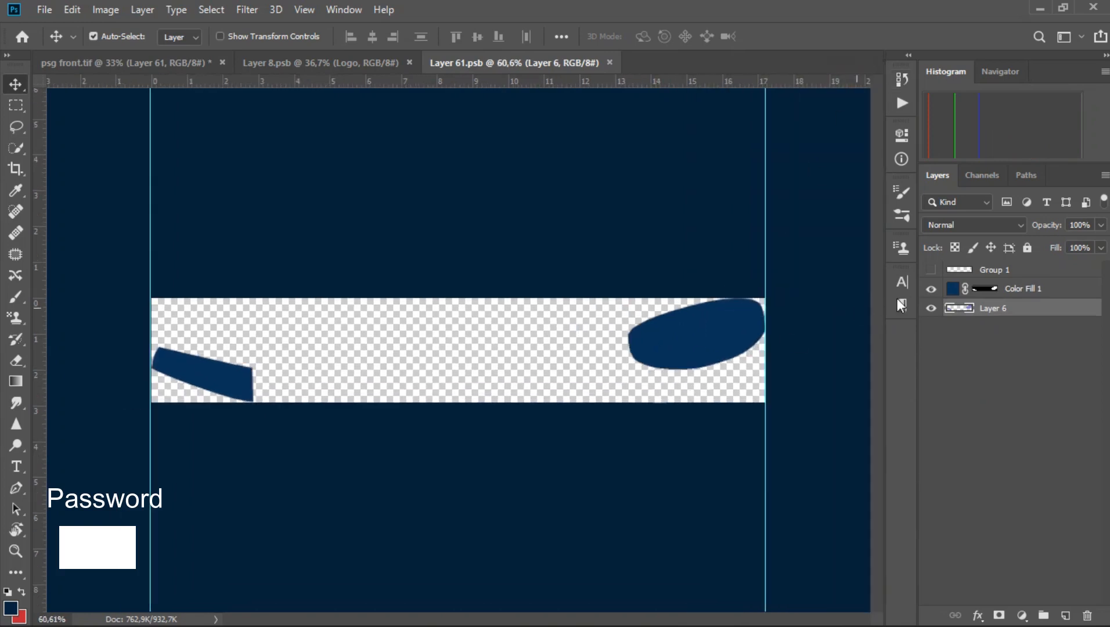
click(930, 273)
scroll(744, 316, up, 1)
right_click(1003, 270)
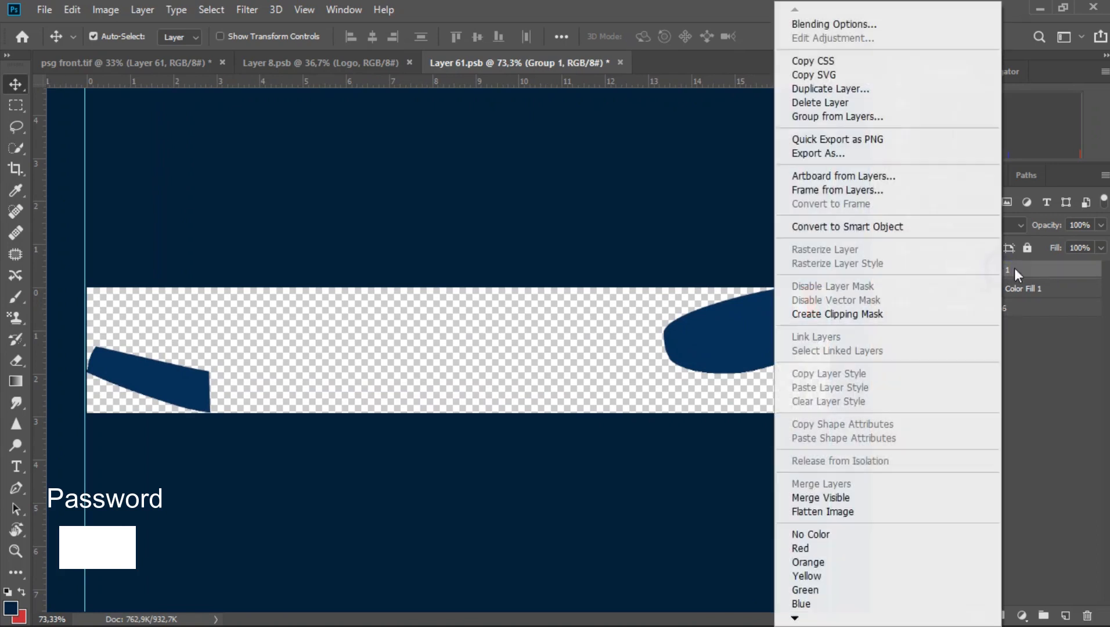
click(1036, 268)
right_click(1036, 268)
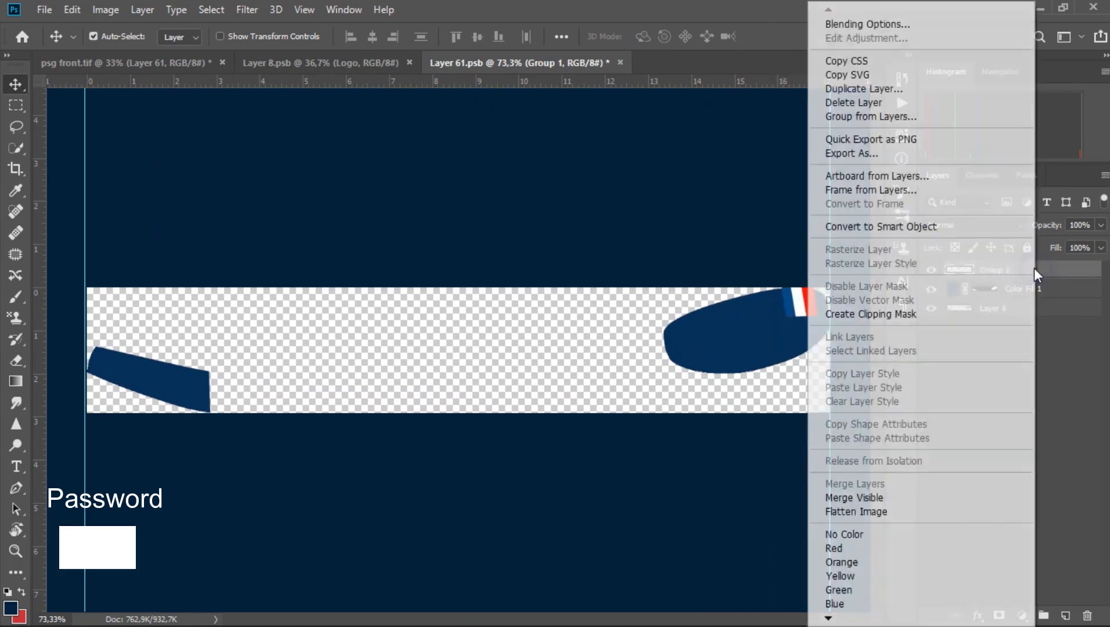
click(901, 226)
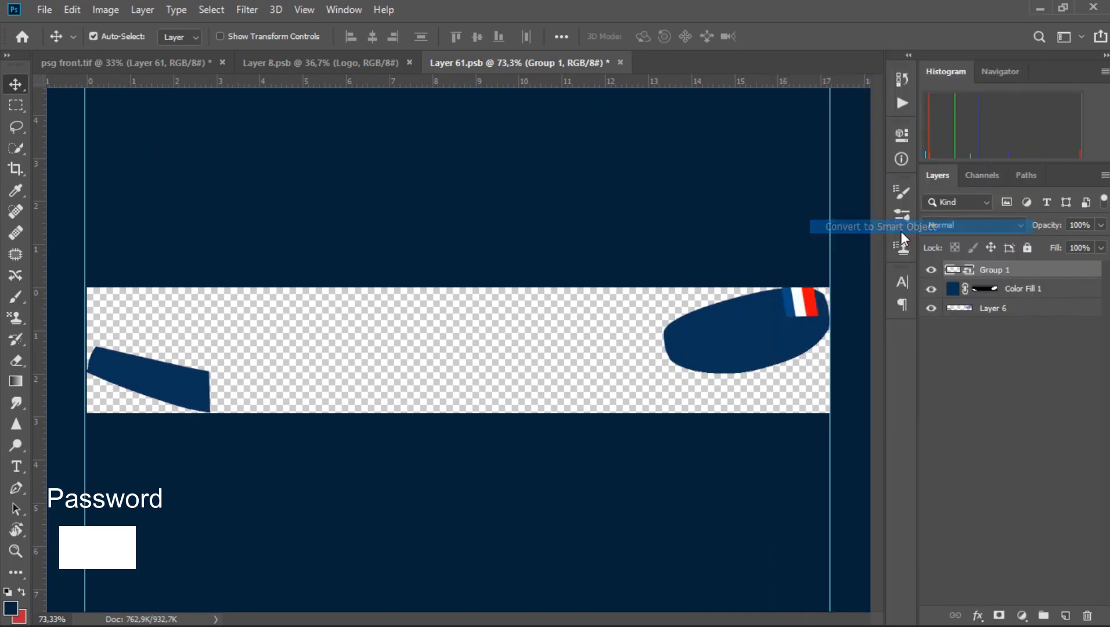
Open the Group 1 smart object to inspect the flag artwork, and close it without changes
double_click(955, 272)
scroll(465, 329, up, 5)
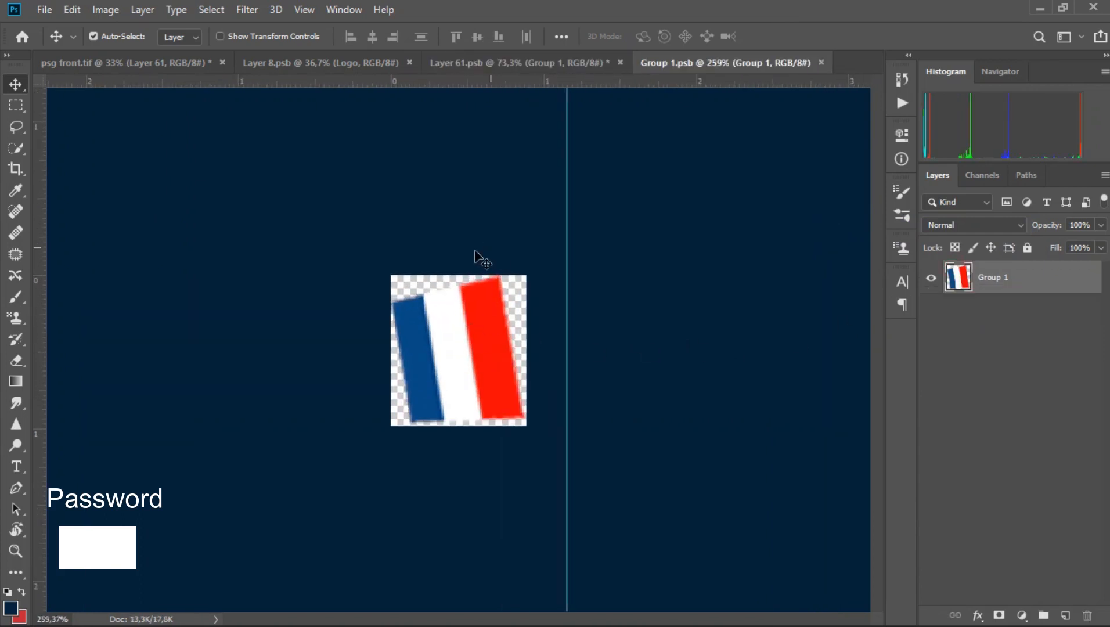
click(822, 62)
scroll(631, 311, down, 2)
scroll(616, 299, up, 1)
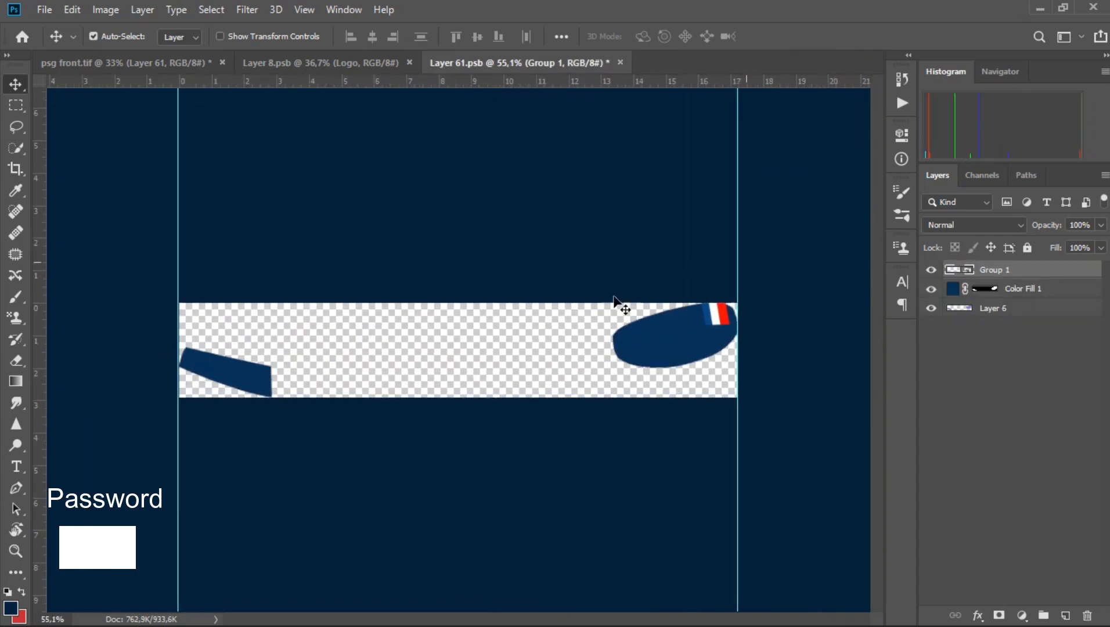
Save Layer 61.psb and return to psg front.tif to inspect the flag on the sleeve cuff
click(45, 10)
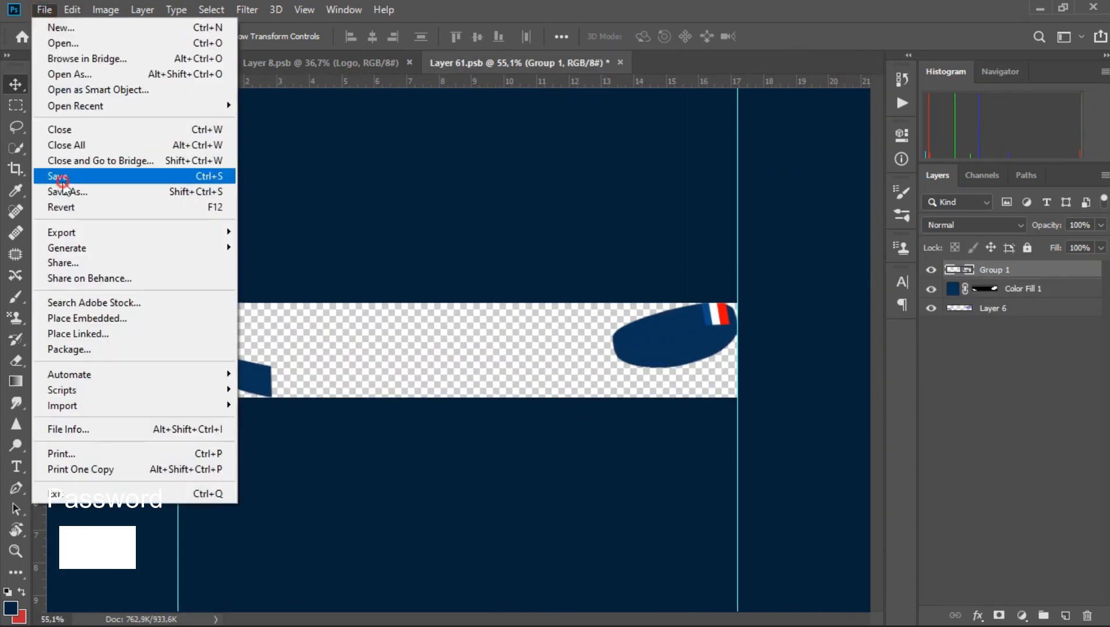
click(55, 174)
click(264, 58)
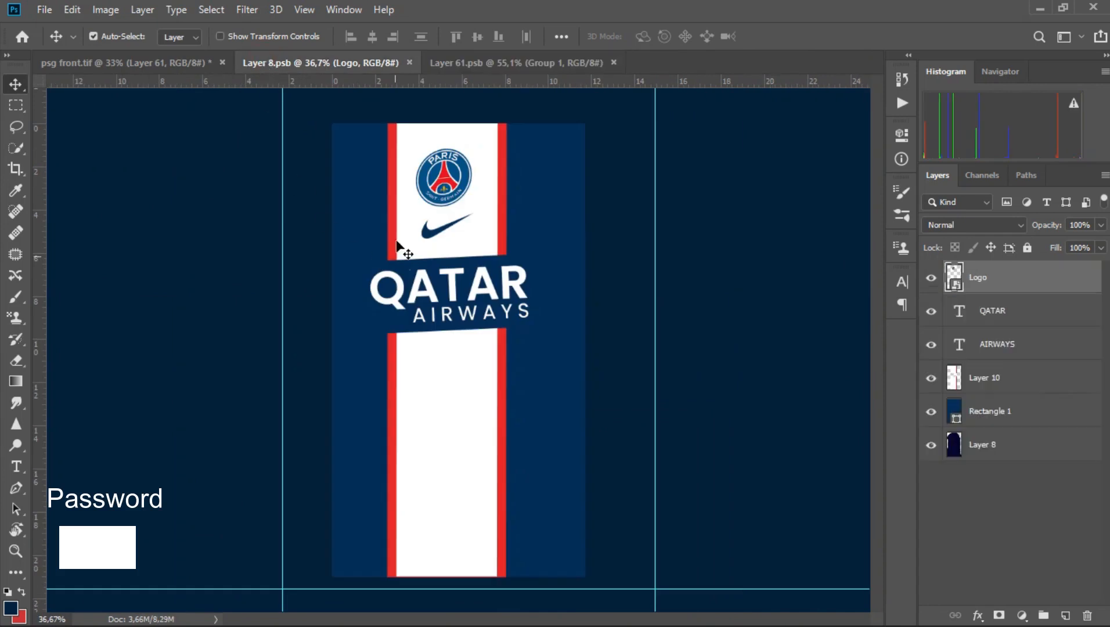
click(153, 71)
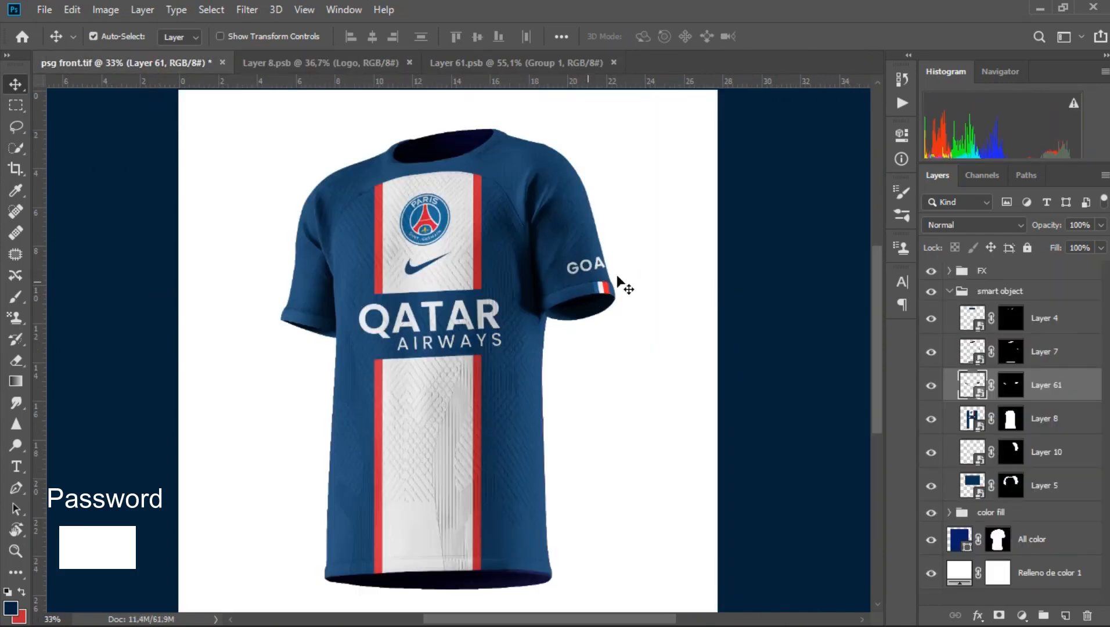
scroll(607, 279, up, 1)
scroll(606, 273, down, 2)
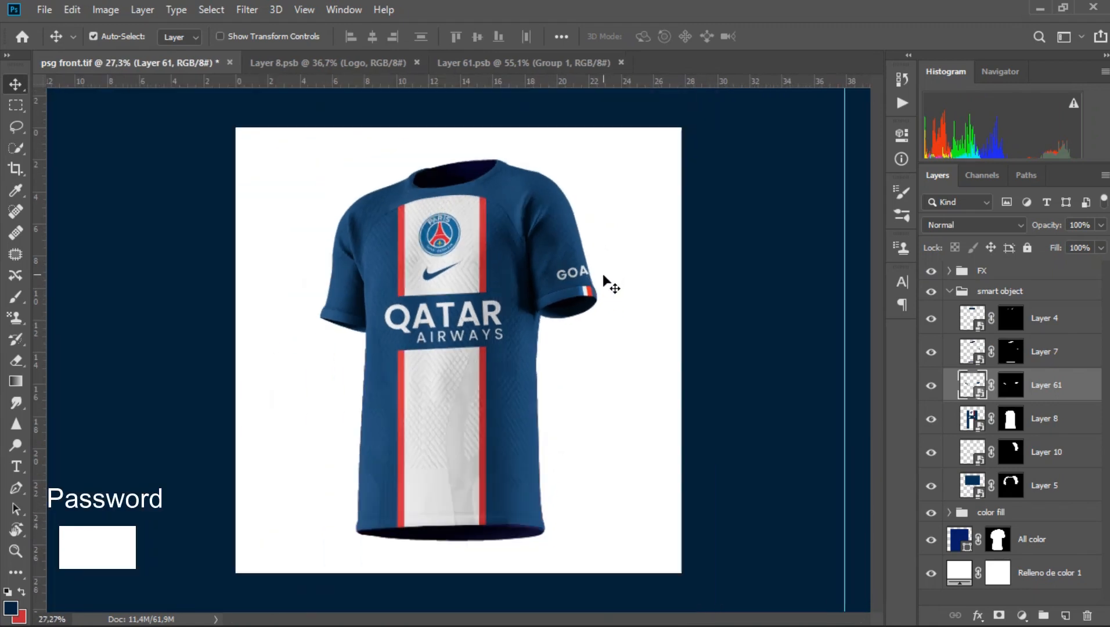
scroll(475, 341, up, 2)
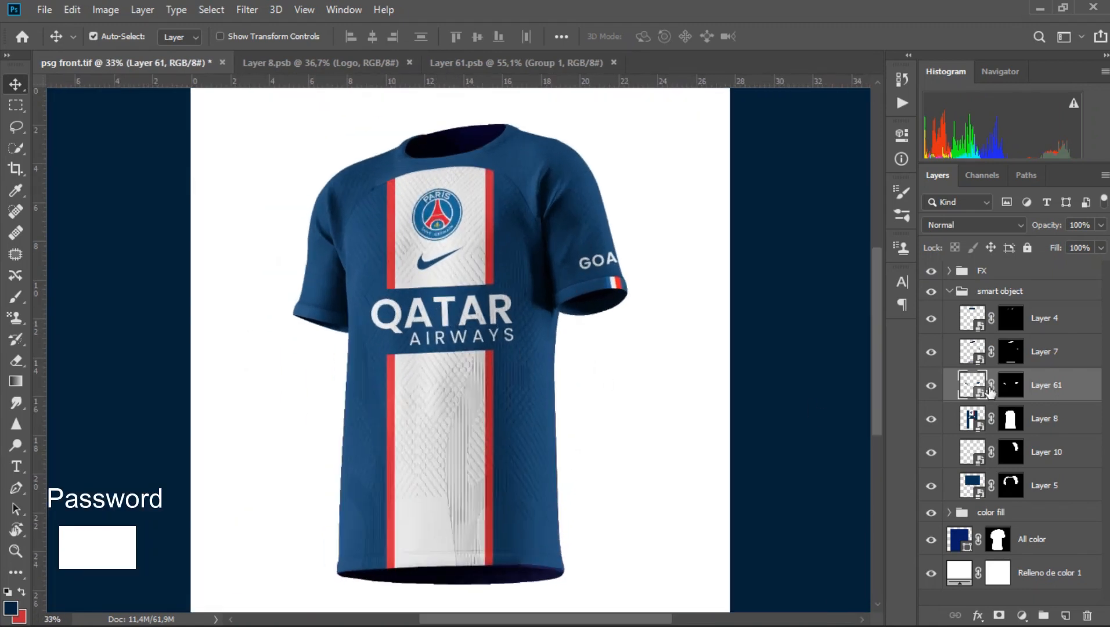
Hide and reshow Layer 7 to check its inner jersey areas, and open its smart object contents
click(931, 352)
click(931, 353)
double_click(973, 354)
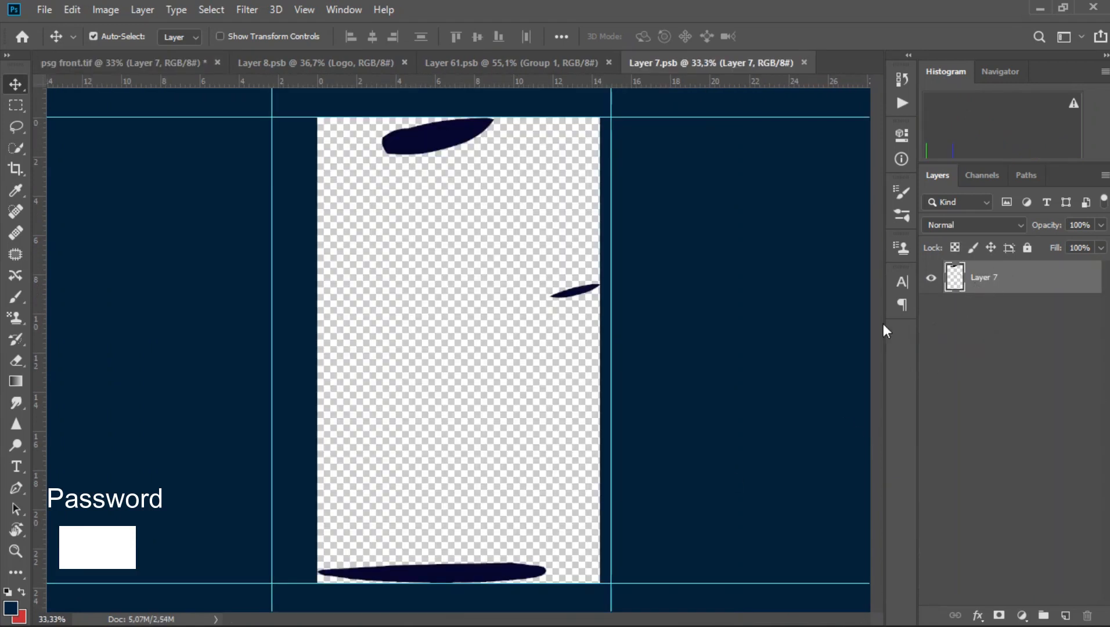
Draw a dark navy rectangle of about 1262 by 1885 px covering the whole Layer 7.psb canvas
scroll(467, 343, down, 1)
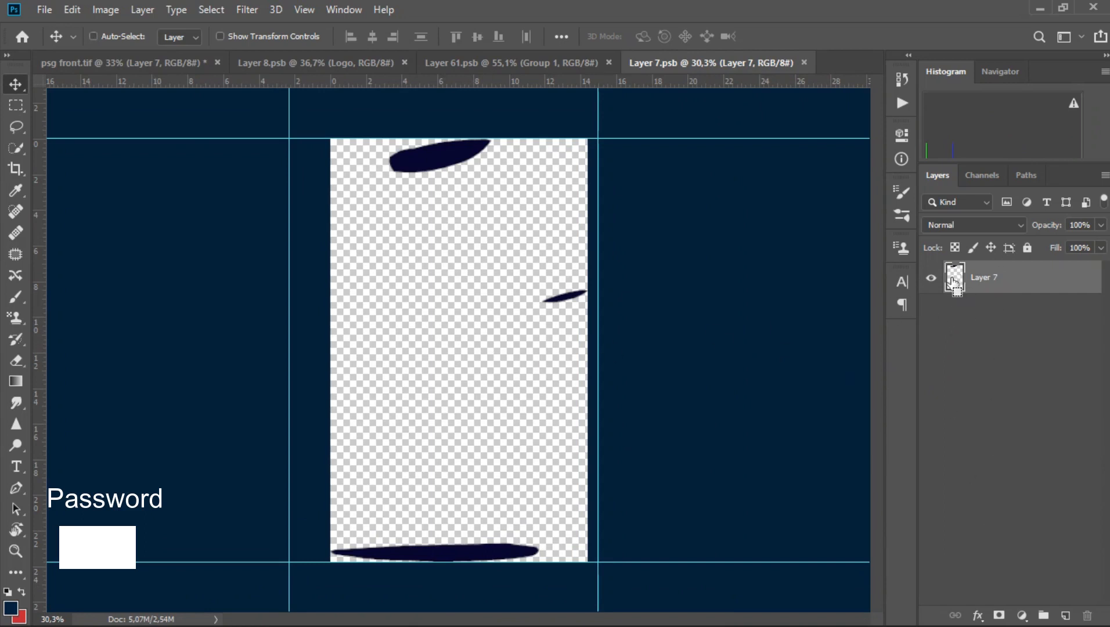
click(93, 36)
click(16, 572)
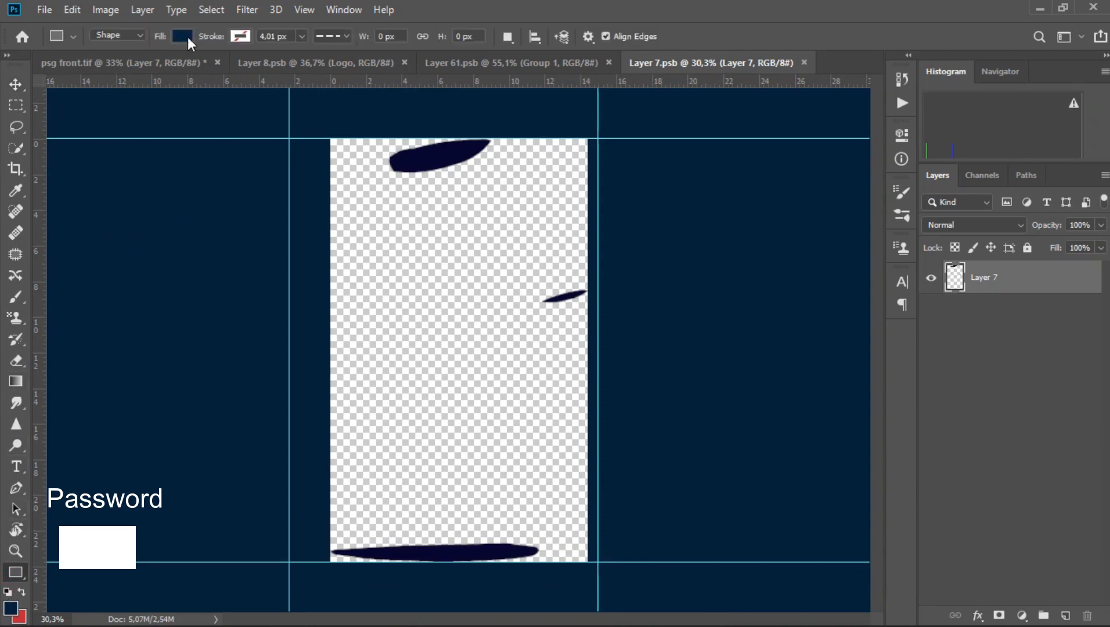
drag(307, 130, 621, 596)
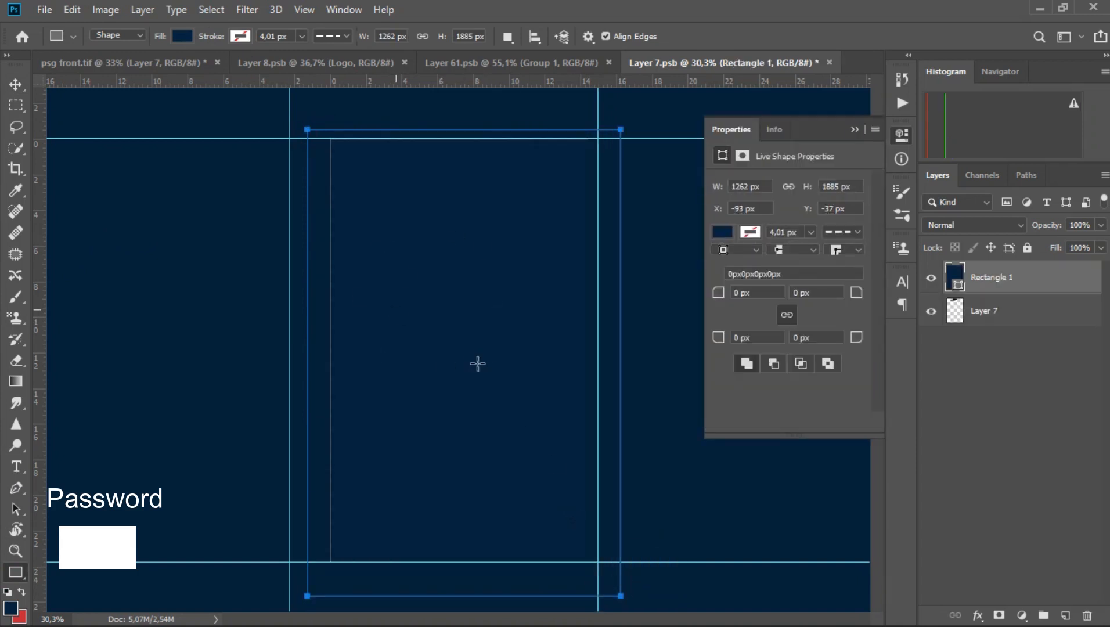
Save and close Layer 7.psb to update the inner areas of the jersey mockup
click(44, 9)
click(42, 11)
click(43, 11)
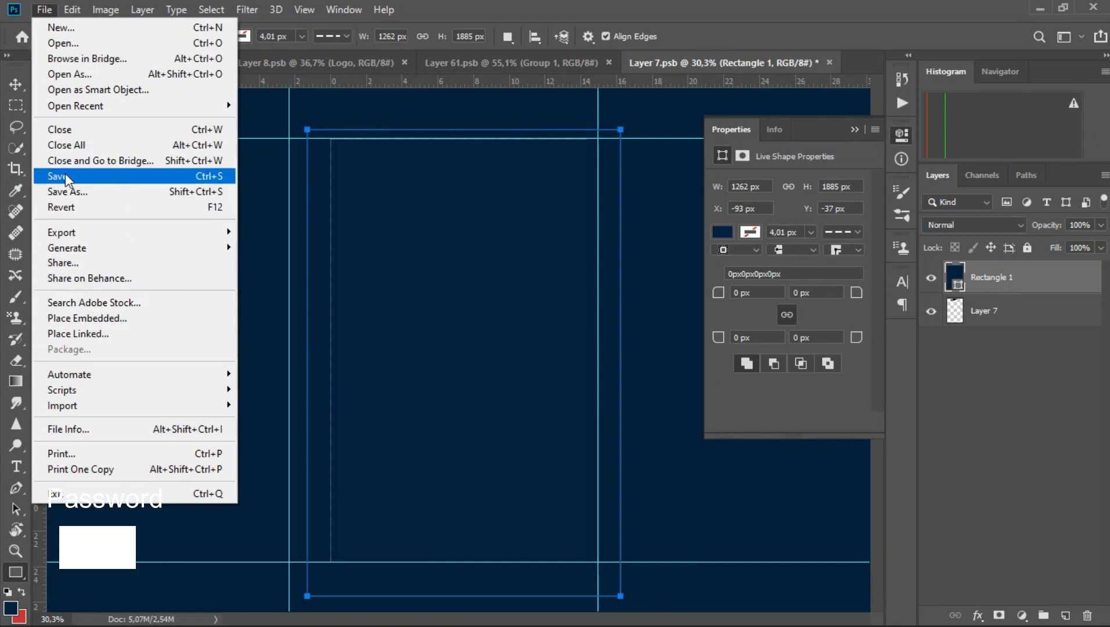
click(129, 177)
click(823, 62)
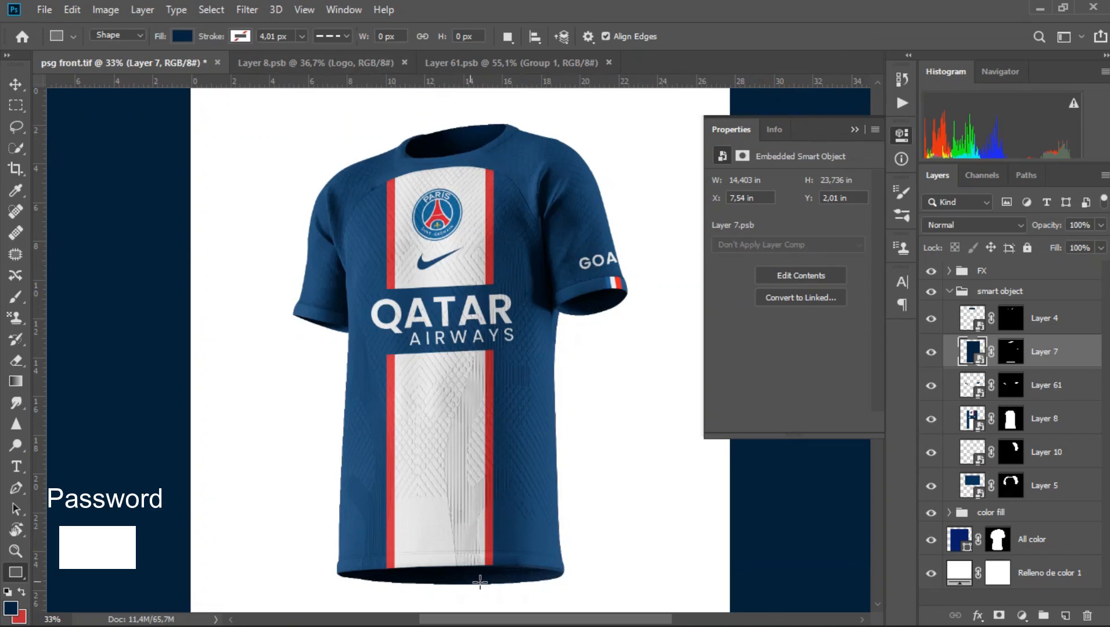
Open the smart object contents of Layer 4, and briefly bring its collar shape above Rectangle 1 to inspect it
click(974, 316)
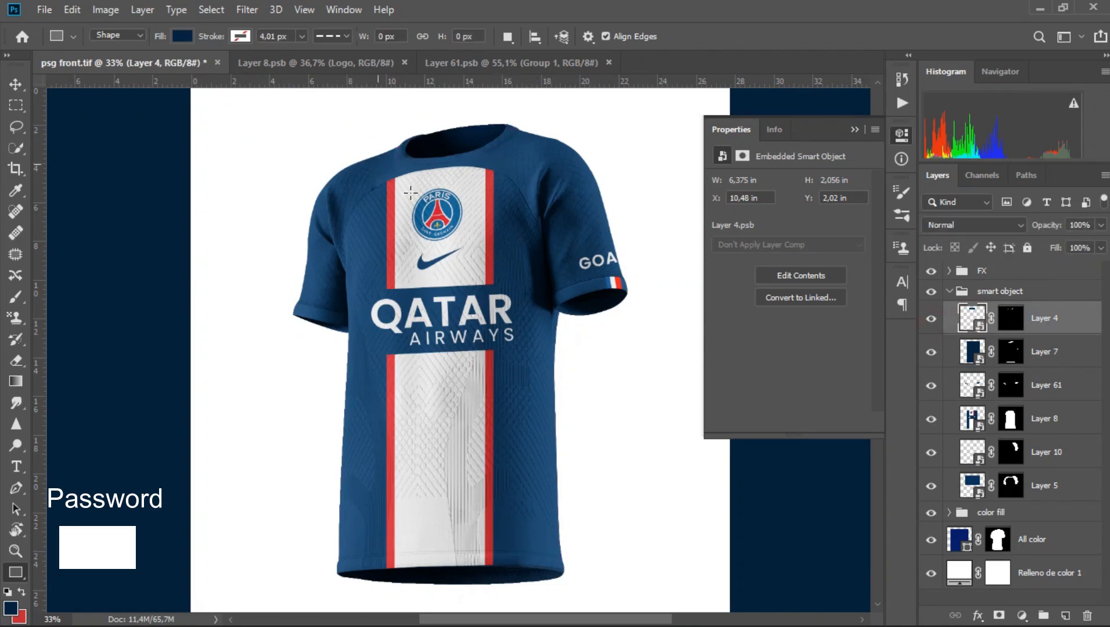
double_click(974, 317)
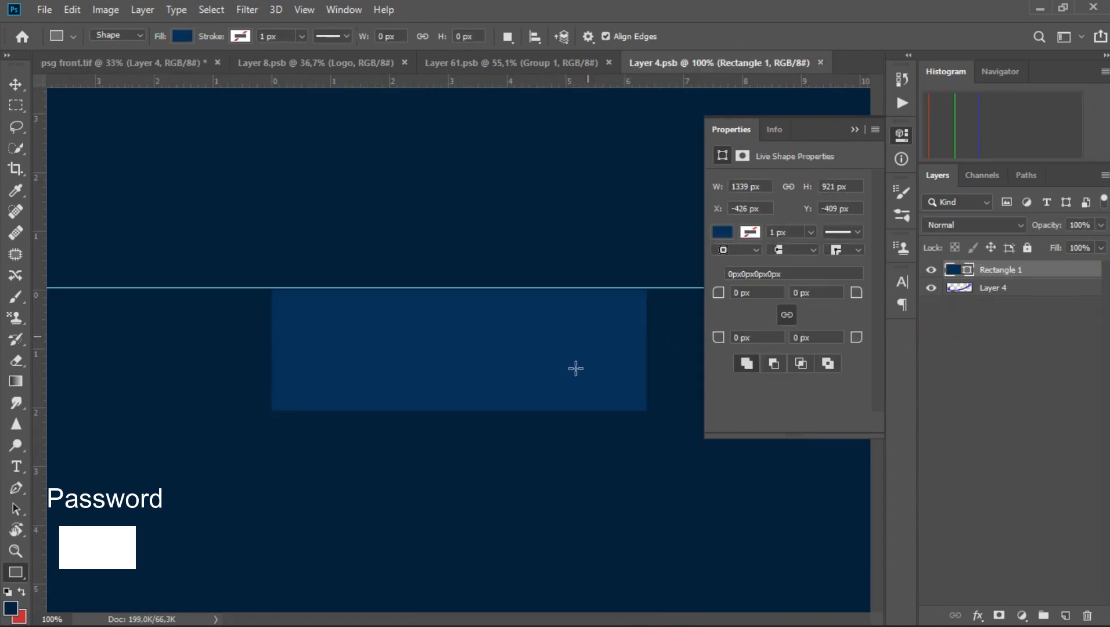
click(1009, 290)
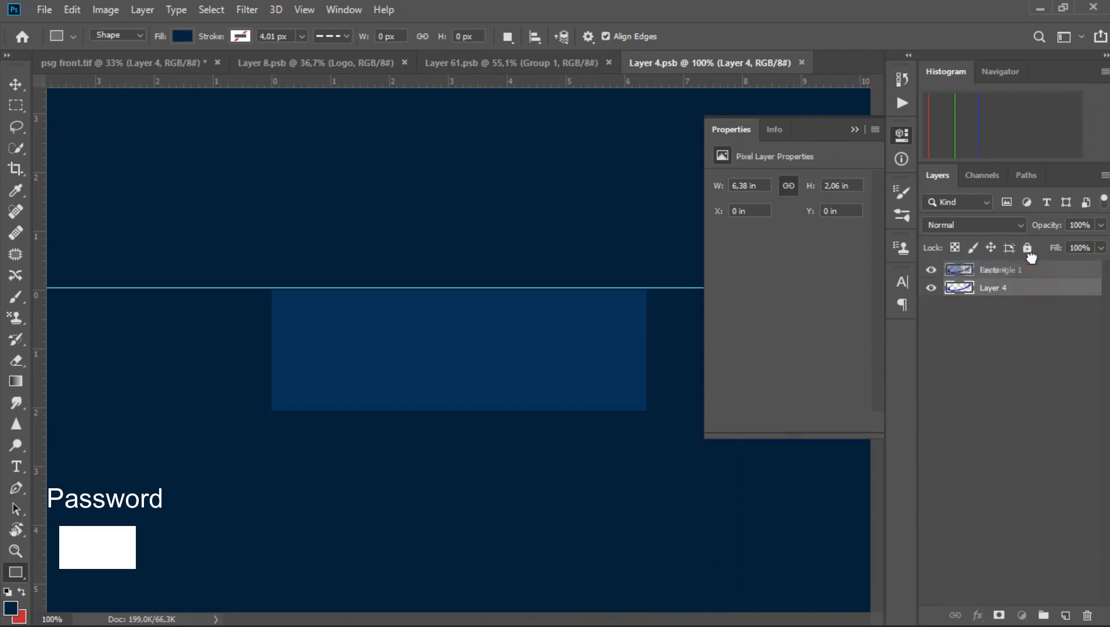
drag(1009, 289, 1010, 271)
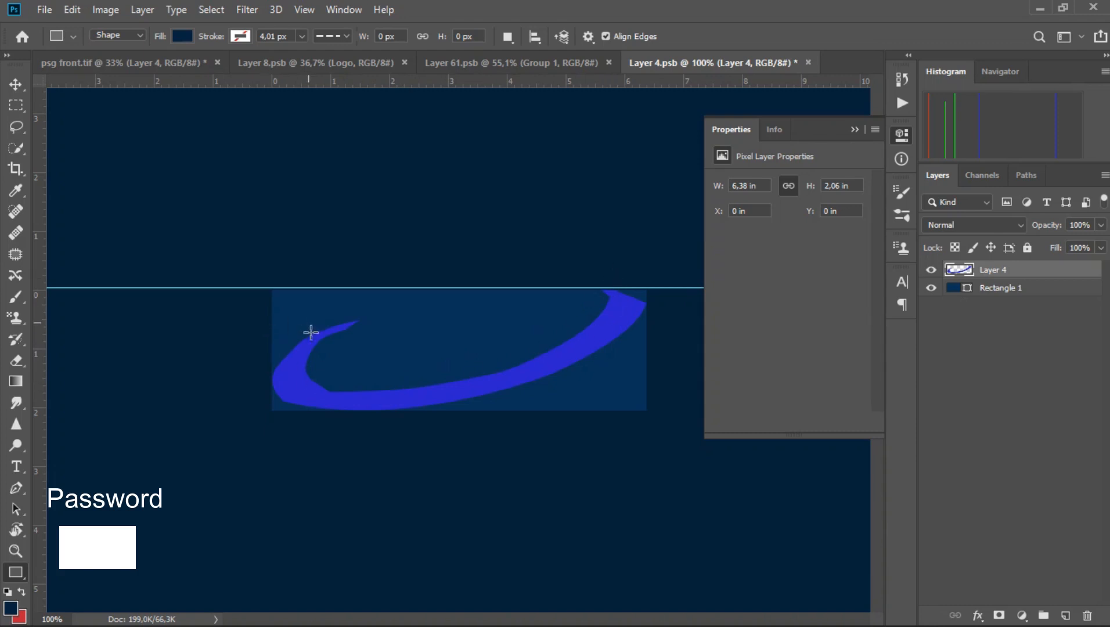
drag(1016, 280, 930, 290)
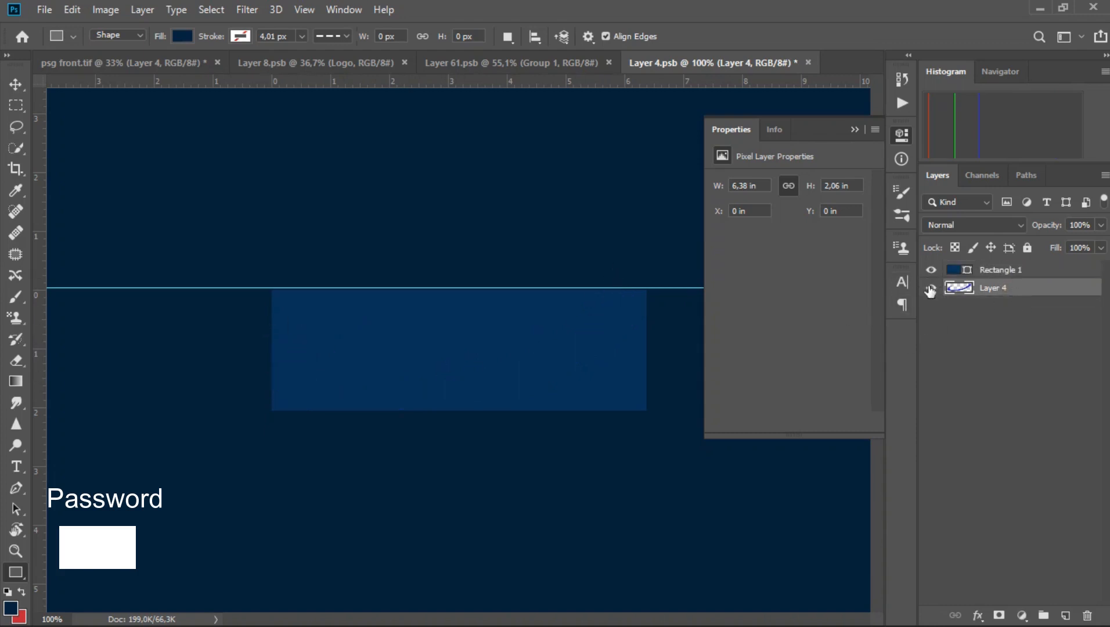
Recolor Rectangle 1 in Layer 4.psb with the pale blue-white e9f4ff and save the smart object
click(45, 9)
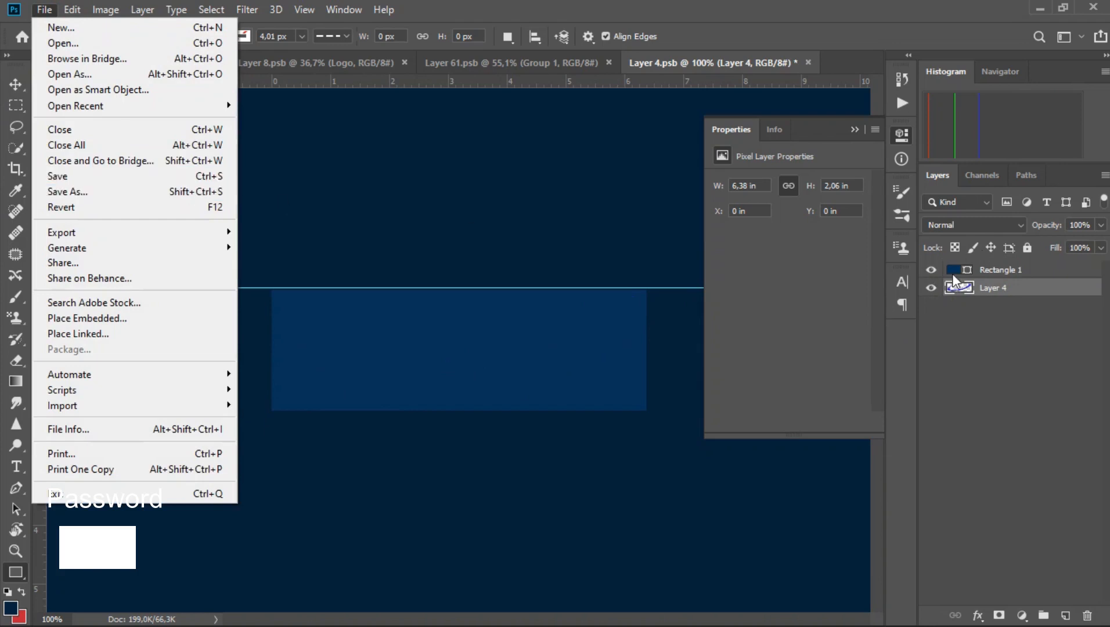
click(953, 275)
double_click(953, 270)
click(626, 306)
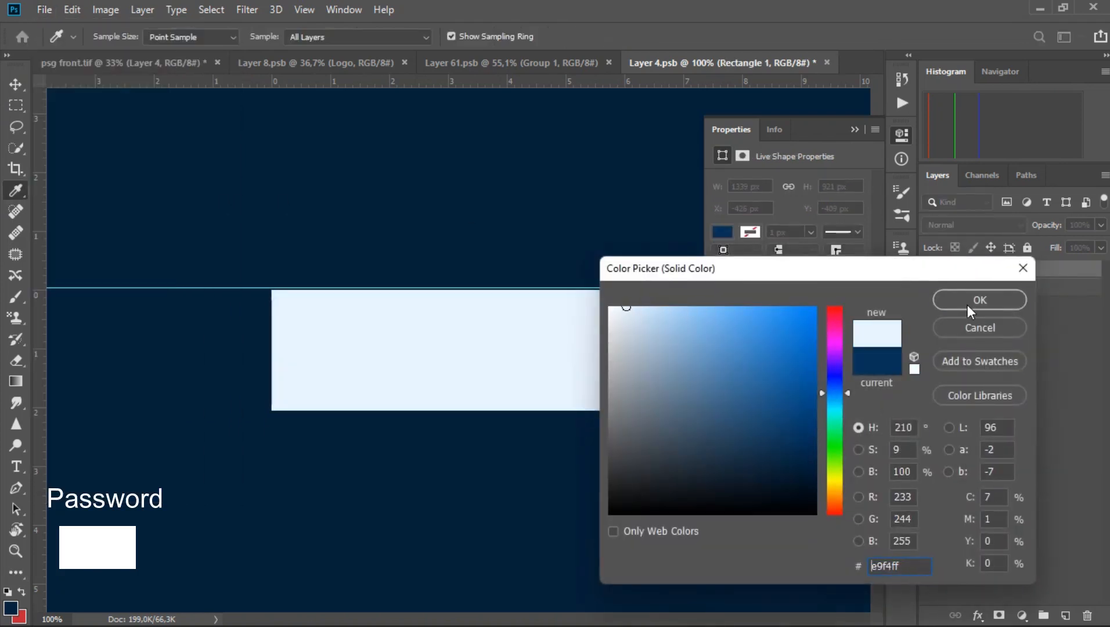
click(968, 305)
click(44, 9)
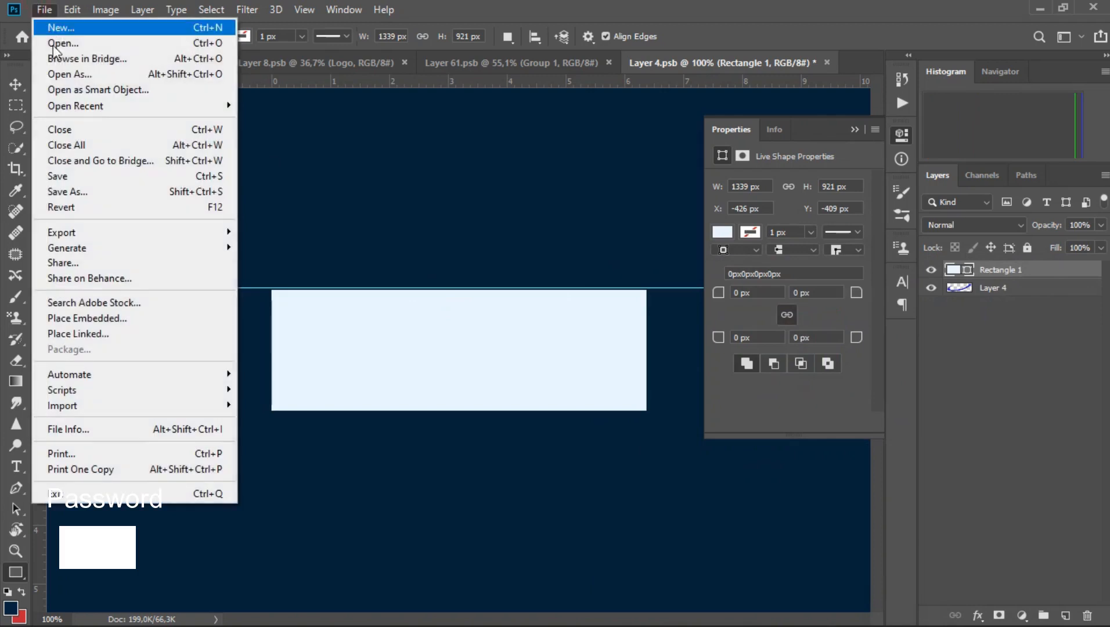
click(64, 176)
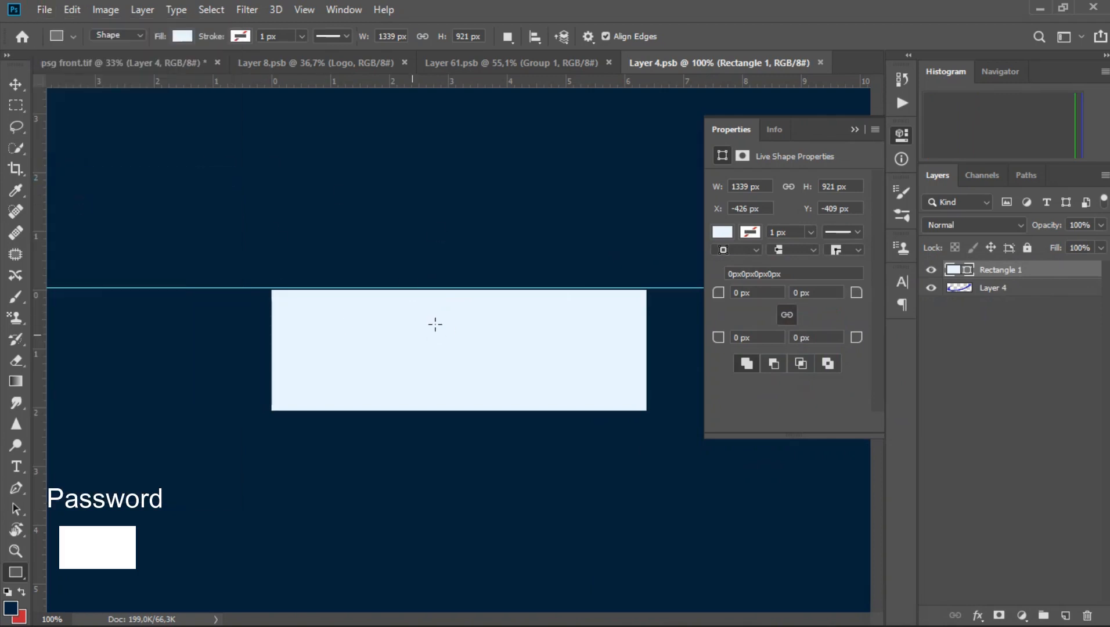
Switch to psg front.tif and examine the pale collar up close and on the whole jersey
click(173, 66)
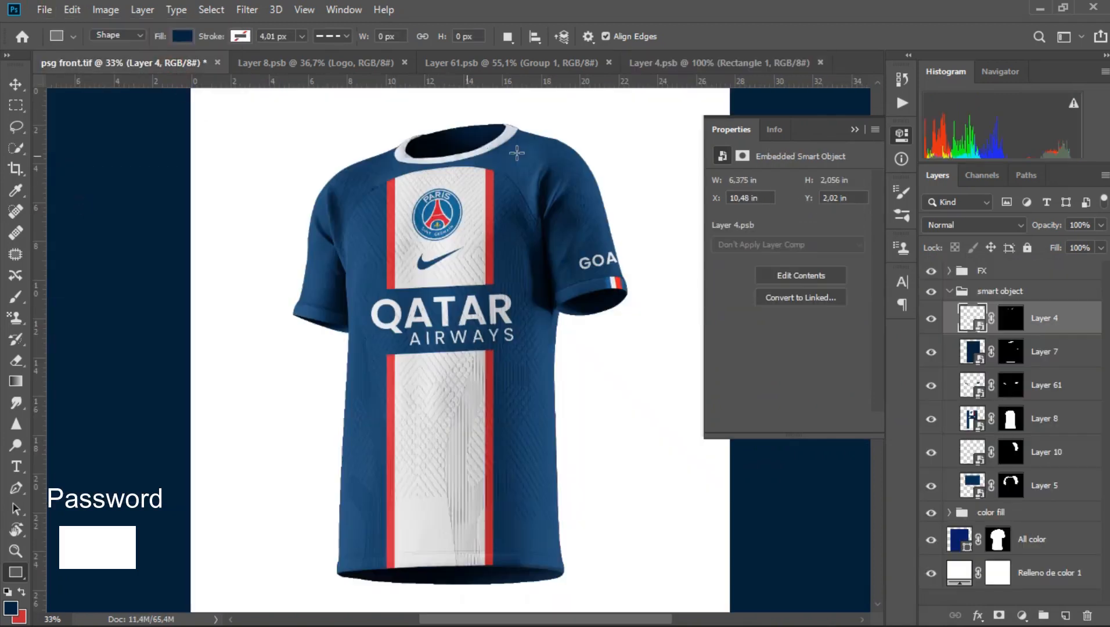
scroll(488, 154, up, 5)
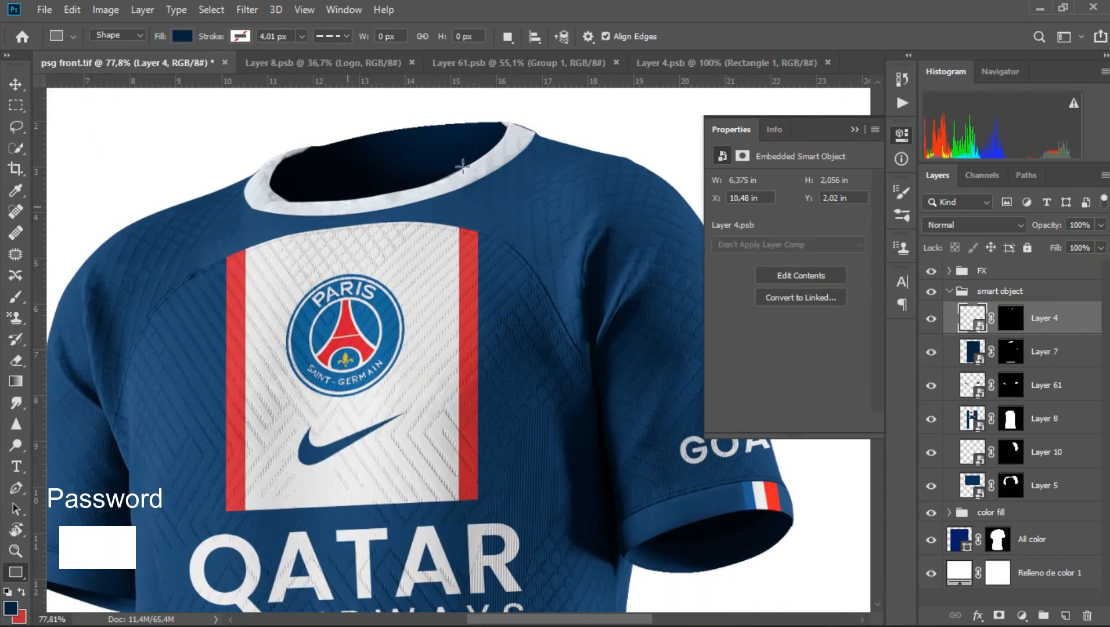
scroll(447, 175, down, 5)
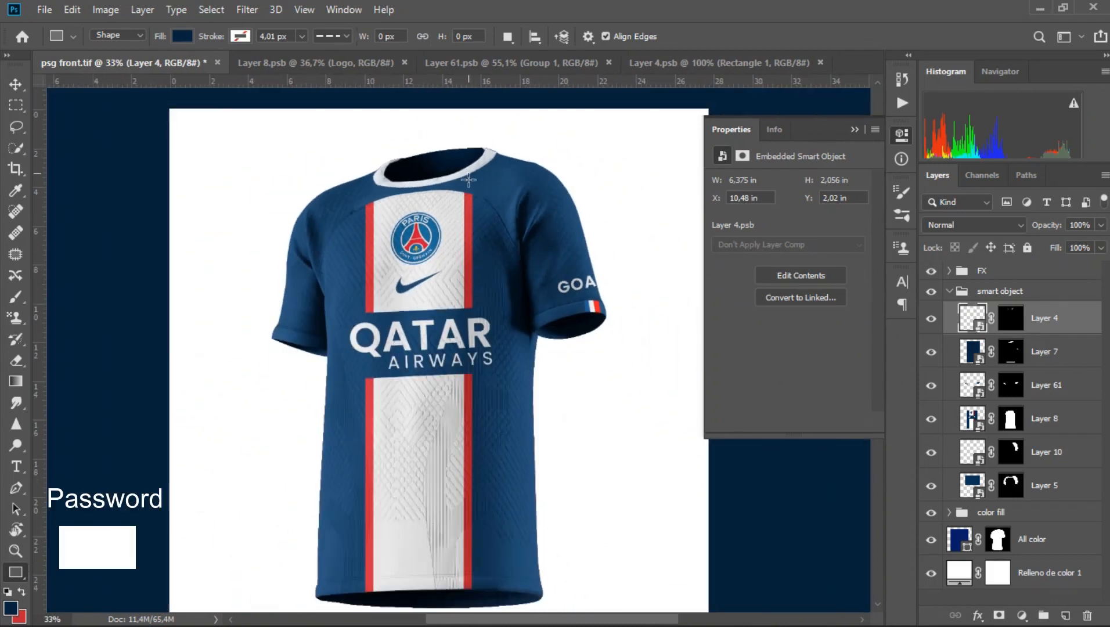
scroll(407, 189, down, 1)
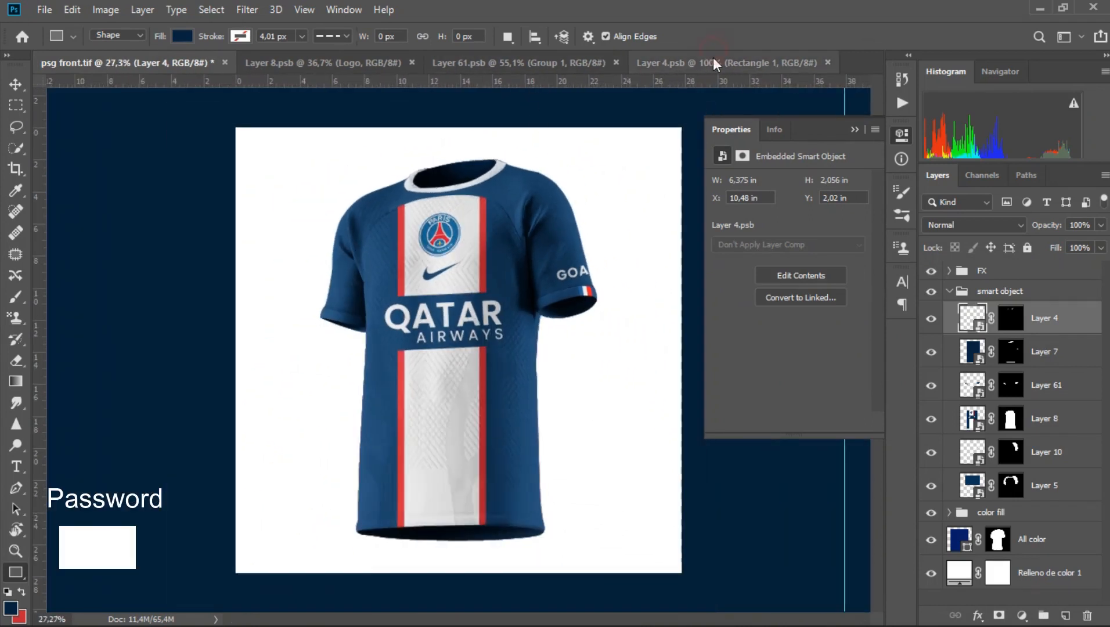
Return to Layer 4.psb, recolor Rectangle 1 with the dark navy 052240, and save the smart object
click(650, 64)
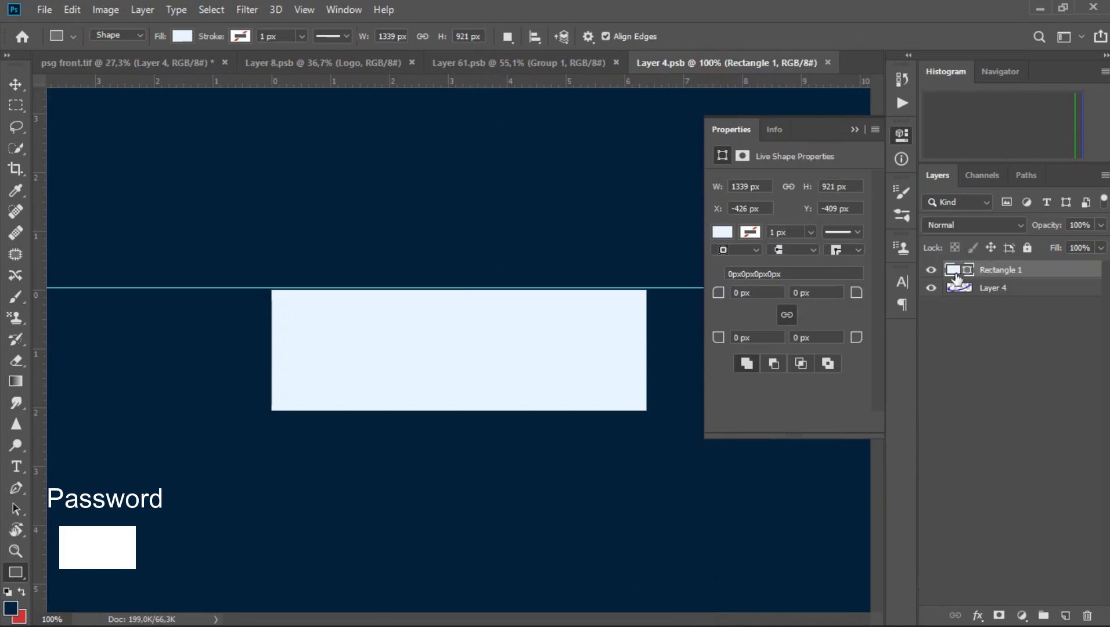
double_click(957, 279)
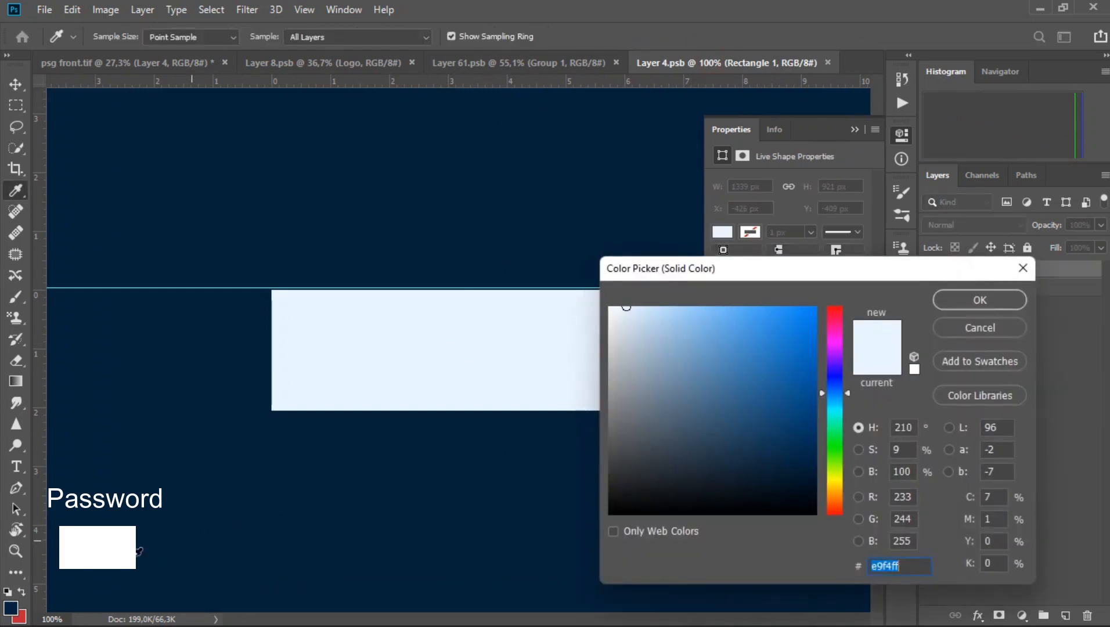
click(416, 450)
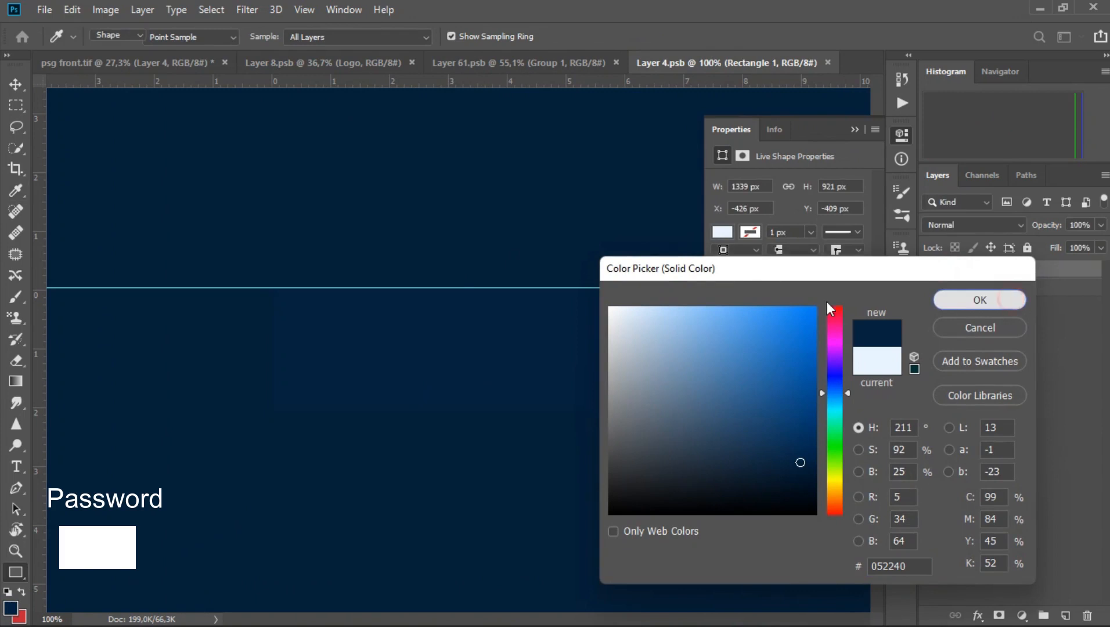
click(946, 300)
click(55, 12)
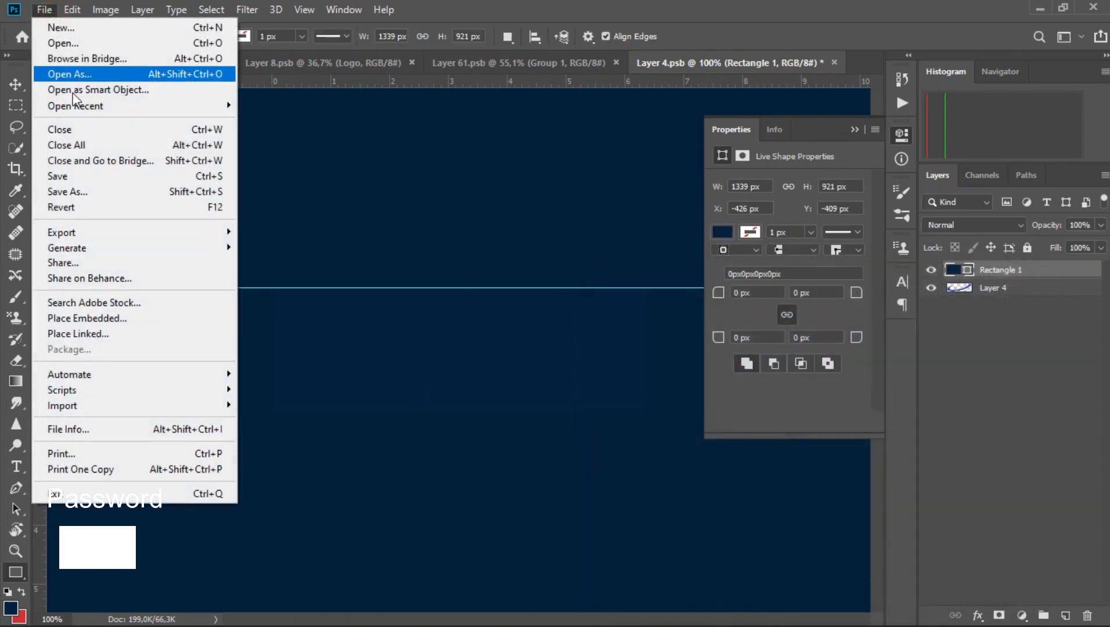
click(79, 177)
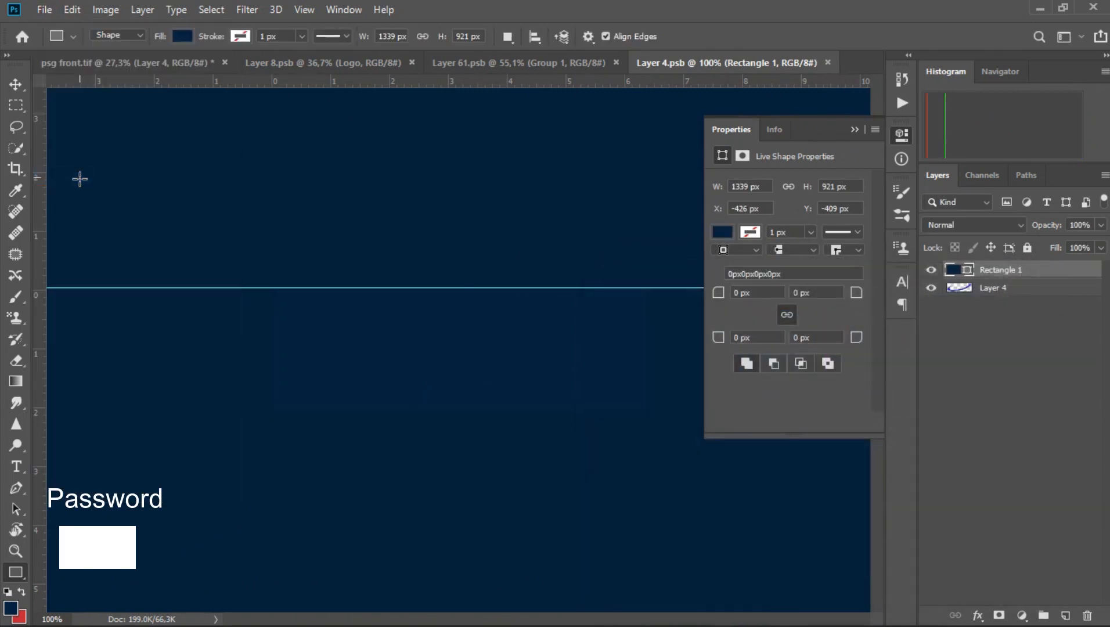
Close Layer 4.psb and check the dark navy collar against the rest of the jersey mockup
click(828, 62)
scroll(457, 215, up, 5)
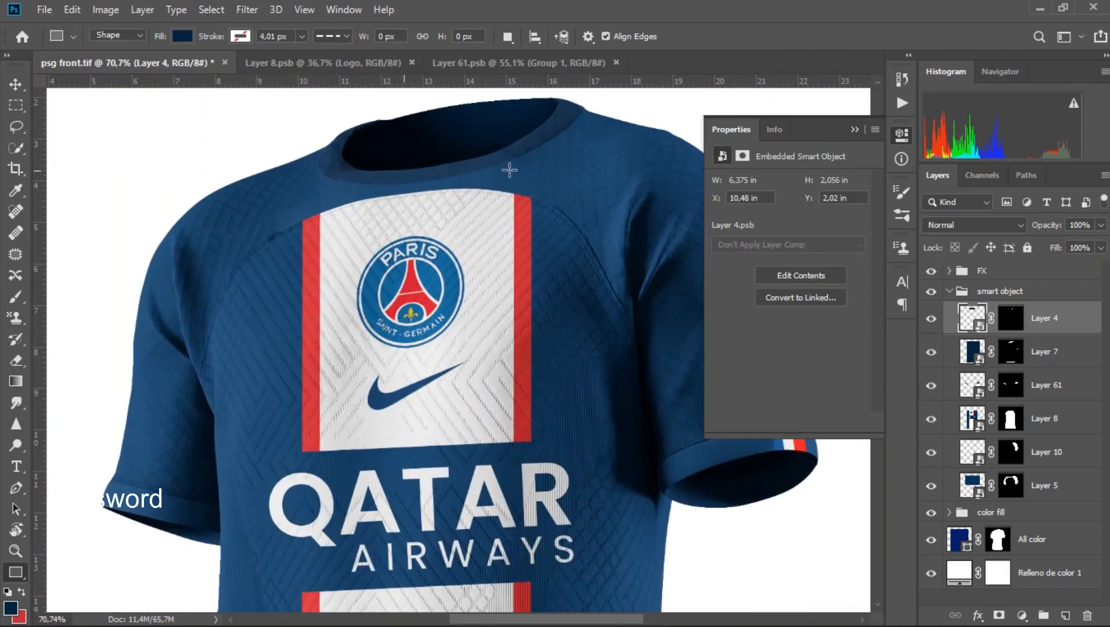
scroll(510, 170, down, 4)
scroll(360, 146, down, 2)
Reopen the Layer 4 smart object, recolor Rectangle 1 with the lighter navy 032c56, and save it
double_click(982, 314)
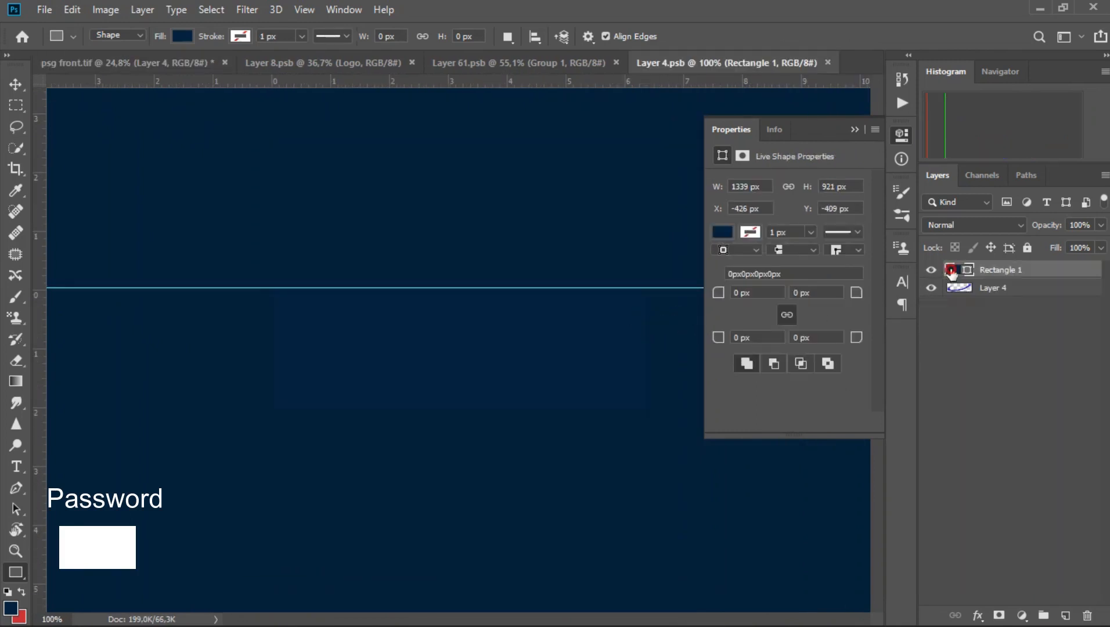
double_click(951, 270)
drag(790, 449, 809, 444)
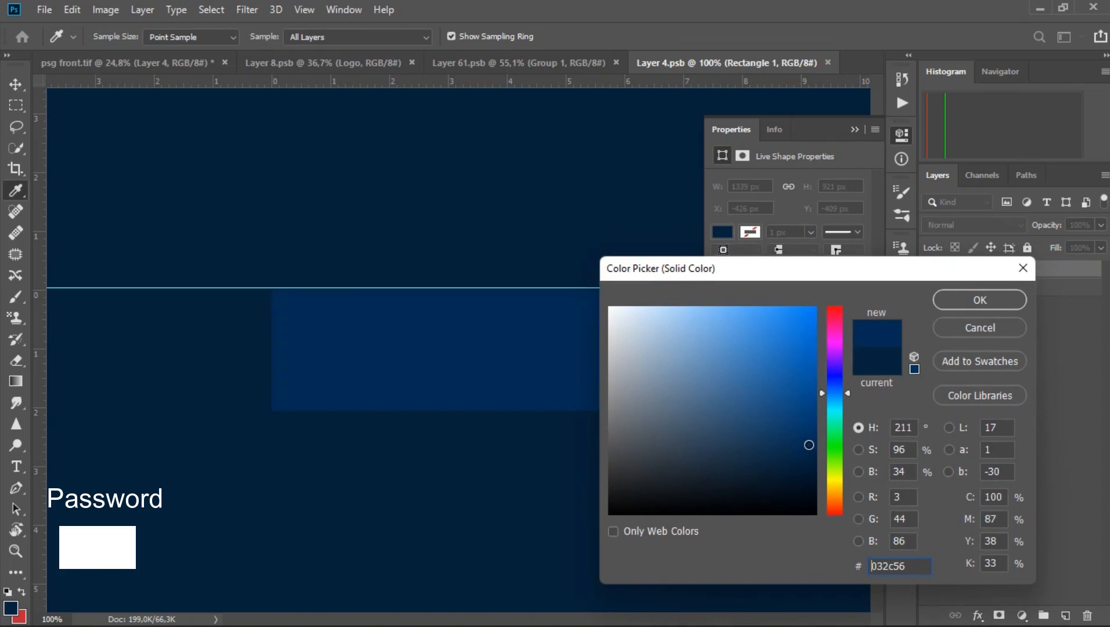
click(958, 298)
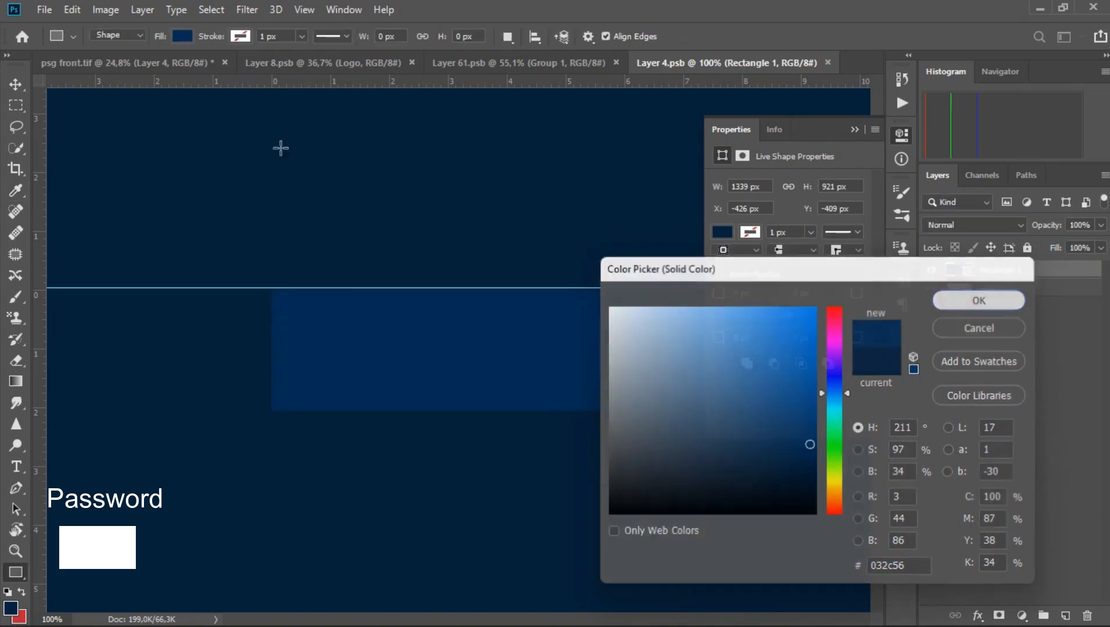
click(44, 10)
click(78, 176)
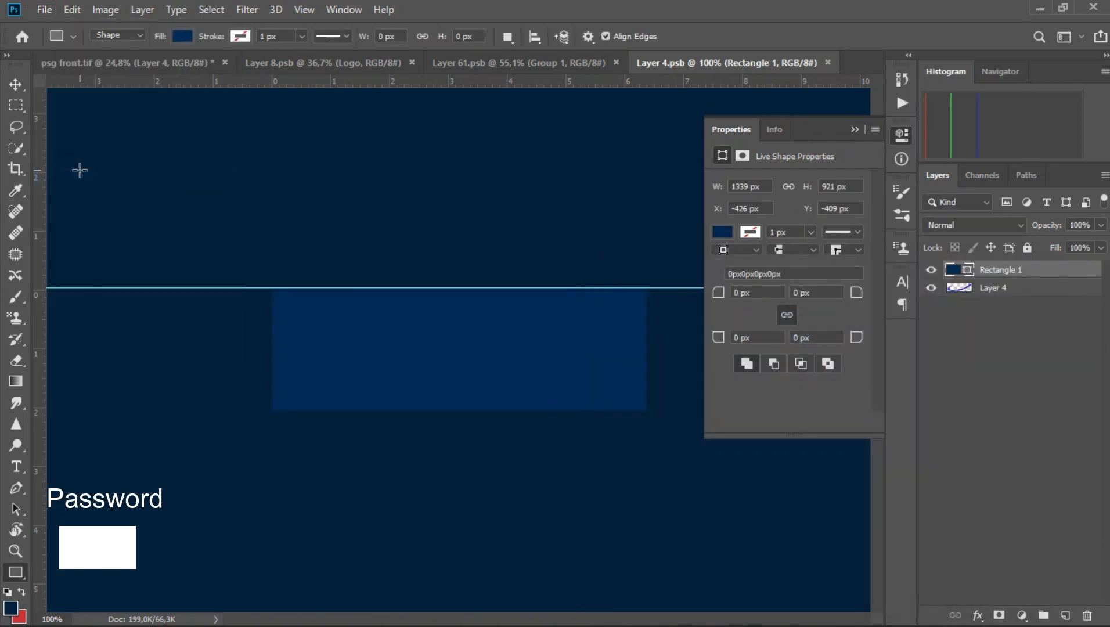
Examine the recolored collar in psg front.tif, both in close-up and on the full jersey
click(152, 62)
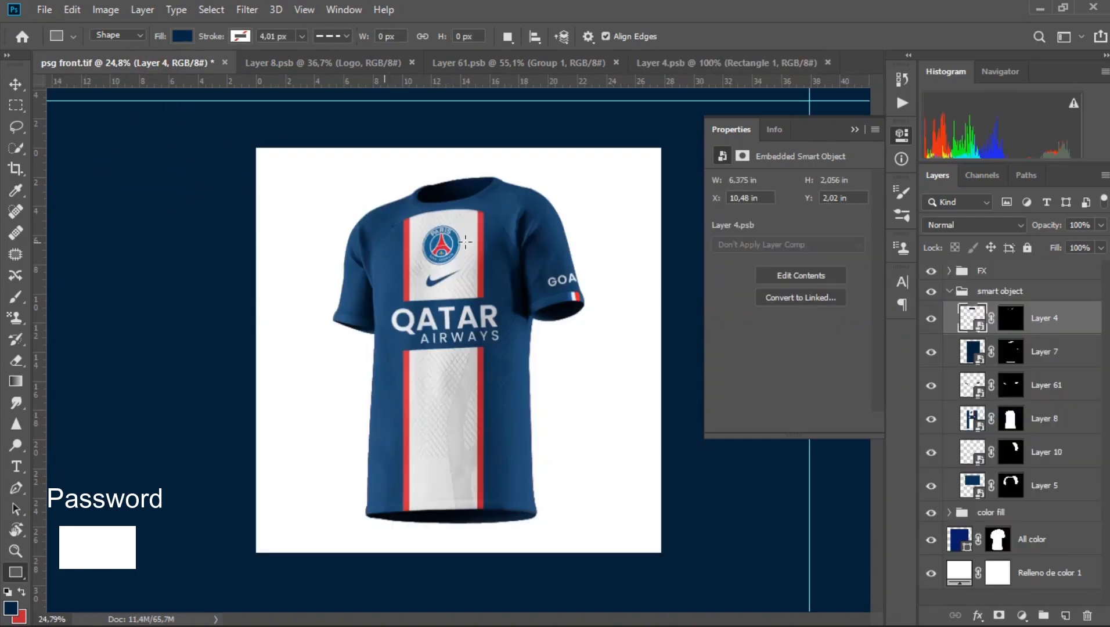
scroll(481, 173, up, 4)
scroll(481, 173, up, 2)
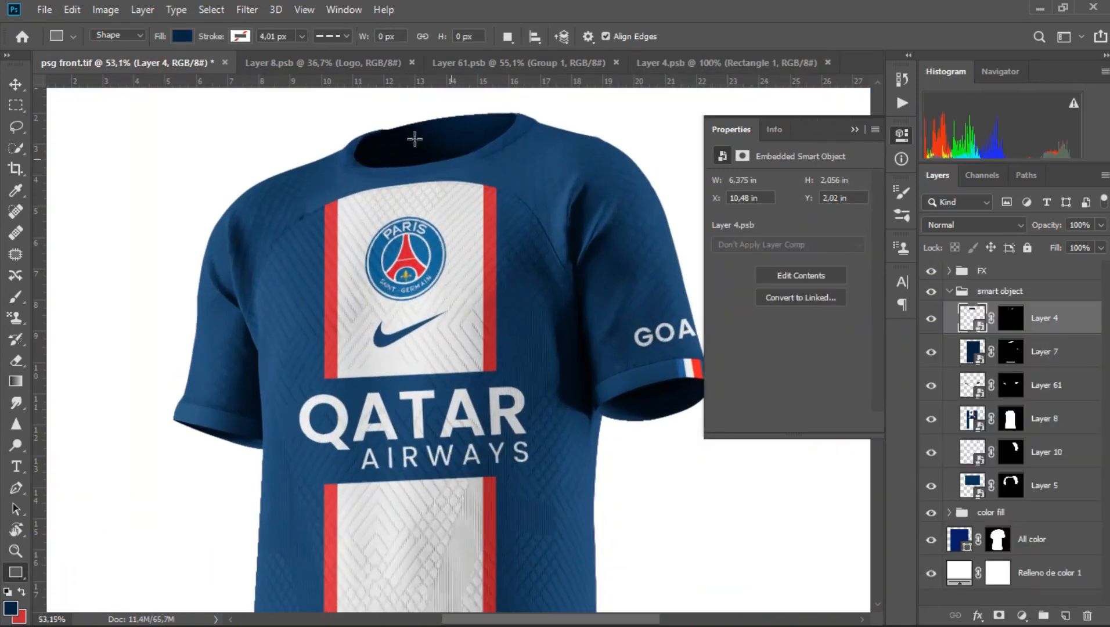
scroll(410, 243, down, 4)
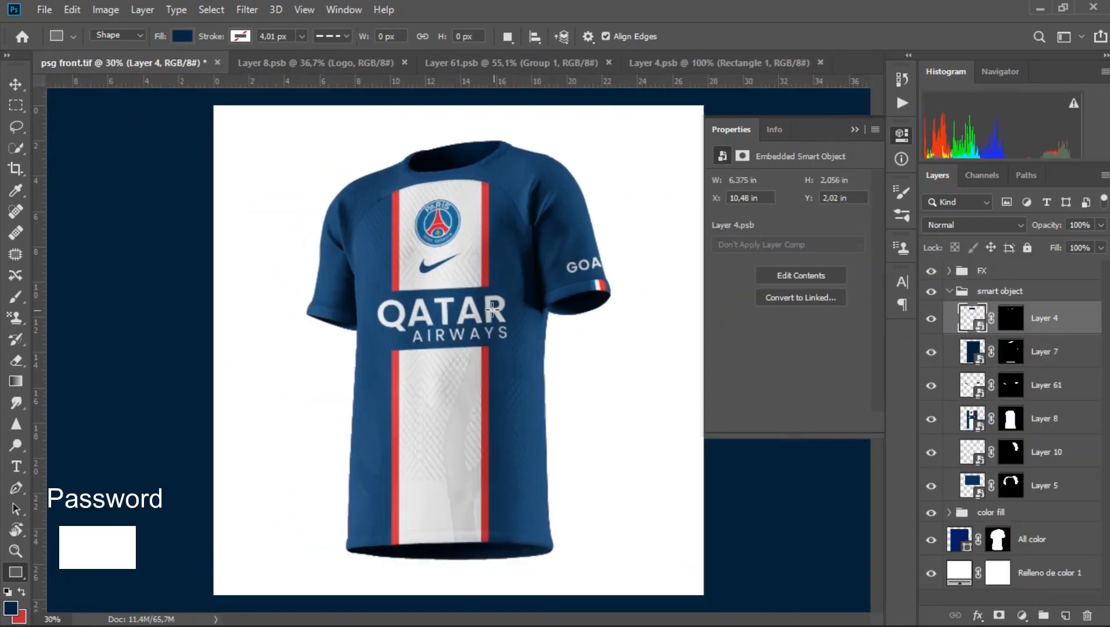
scroll(397, 182, up, 10)
scroll(485, 339, down, 9)
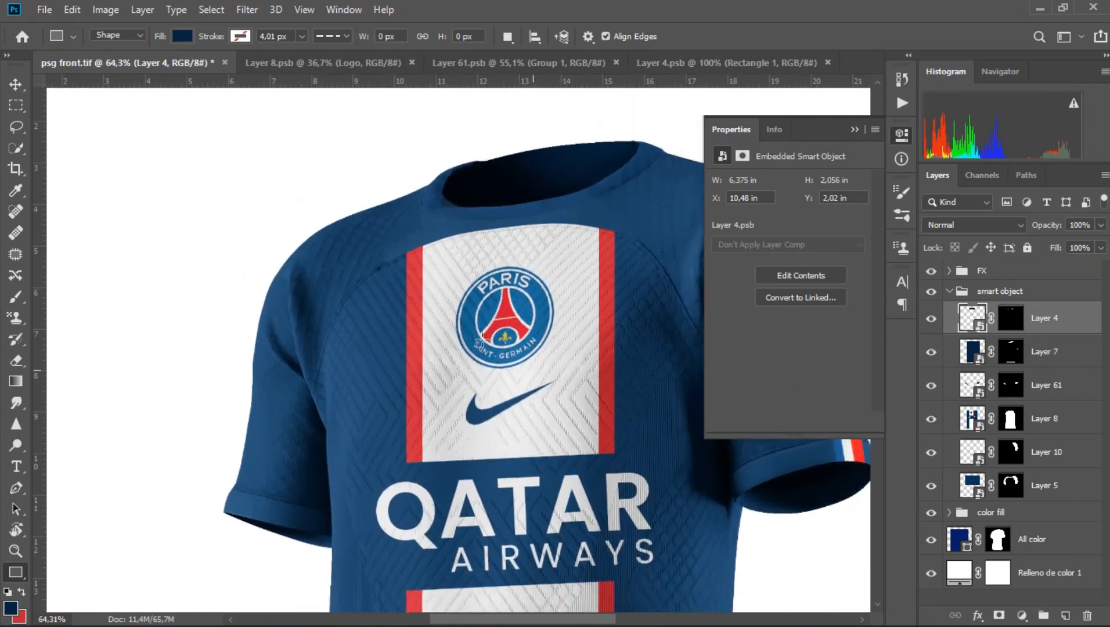
scroll(487, 337, down, 1)
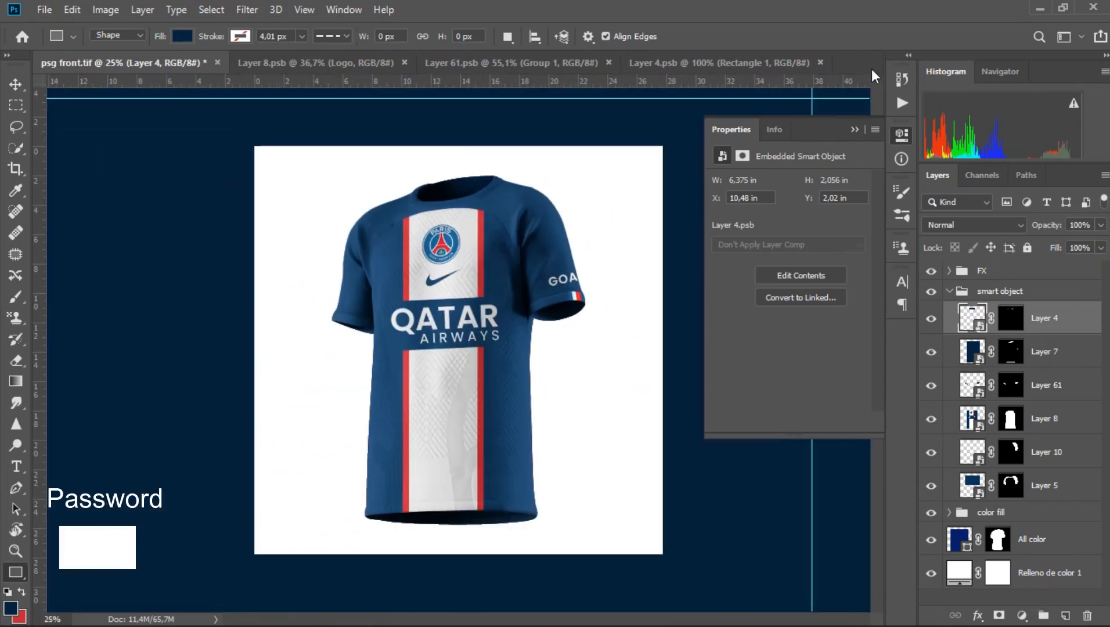
Close the saved smart object documents Layer 4.psb and Layer 61.psb
click(820, 62)
click(529, 62)
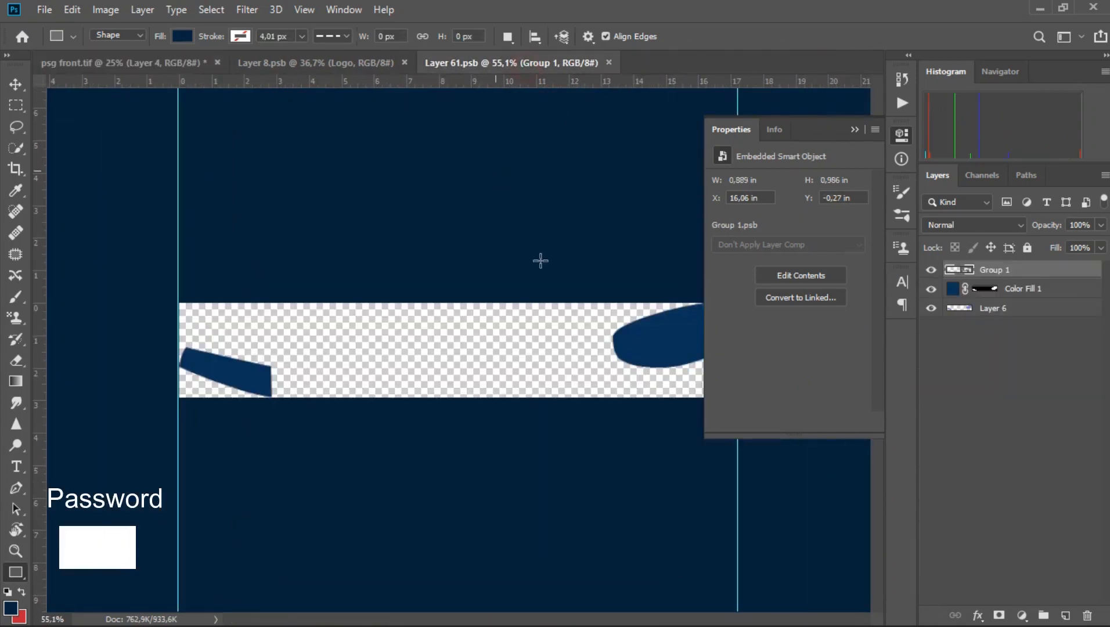
click(607, 62)
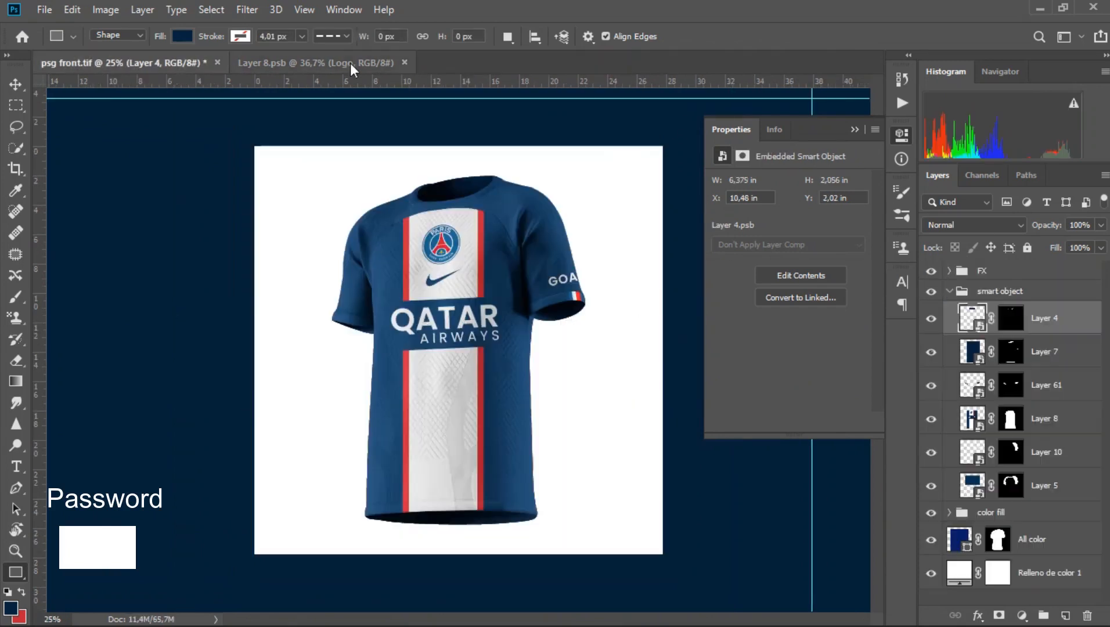
Add the text "Muslih Tv" in Poppins Regular to Layer 8.psb, centered across the lower part of the white stripe
click(350, 63)
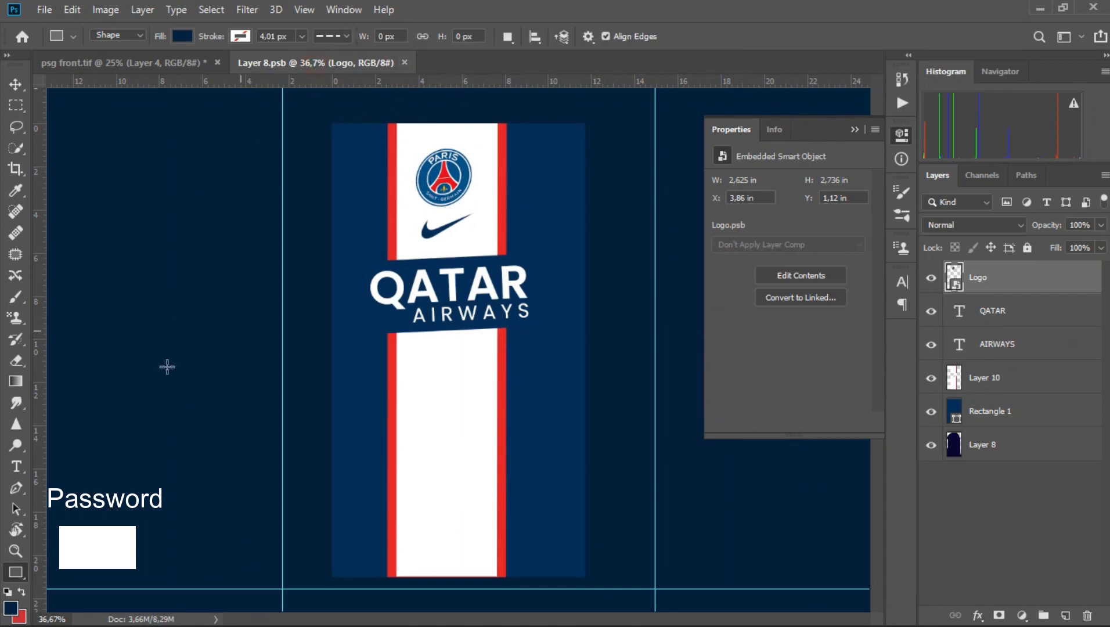
click(15, 86)
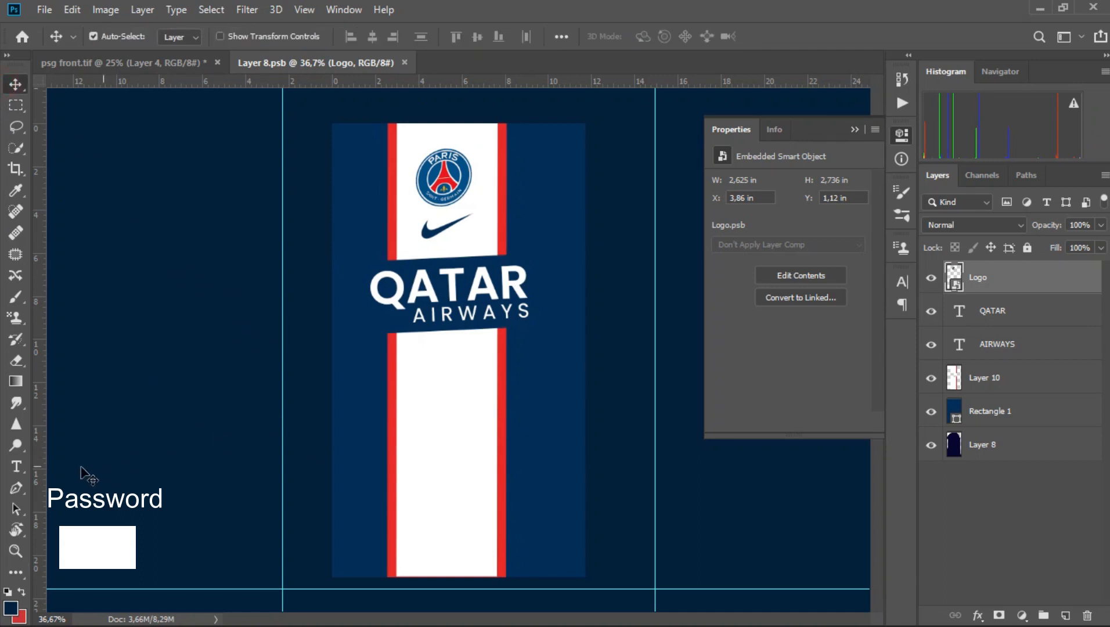
click(12, 468)
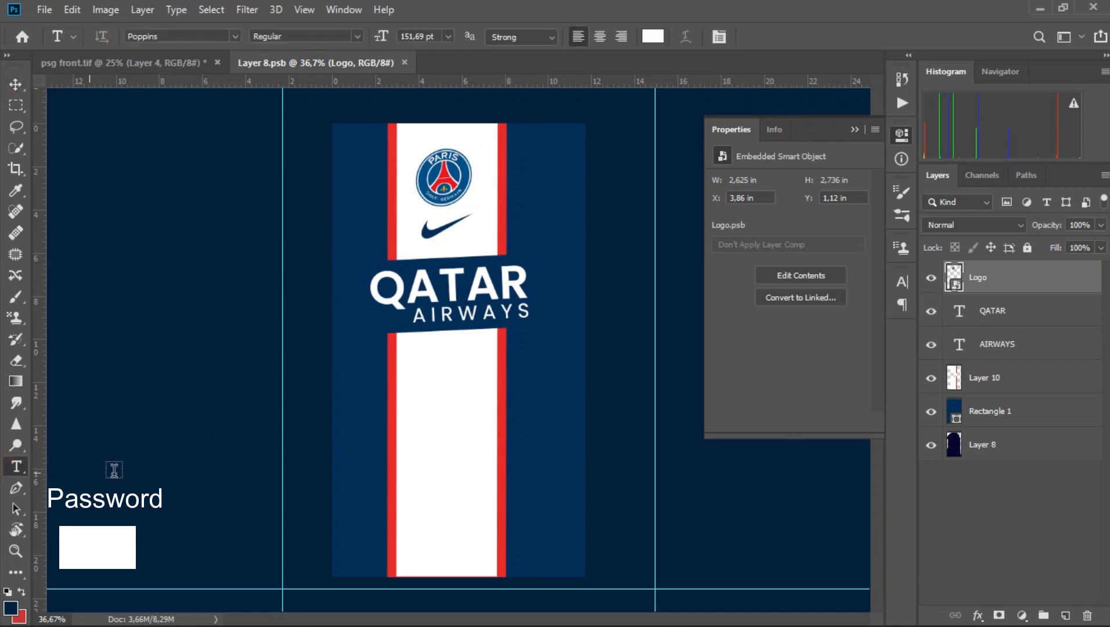
click(433, 451)
drag(510, 513, 446, 525)
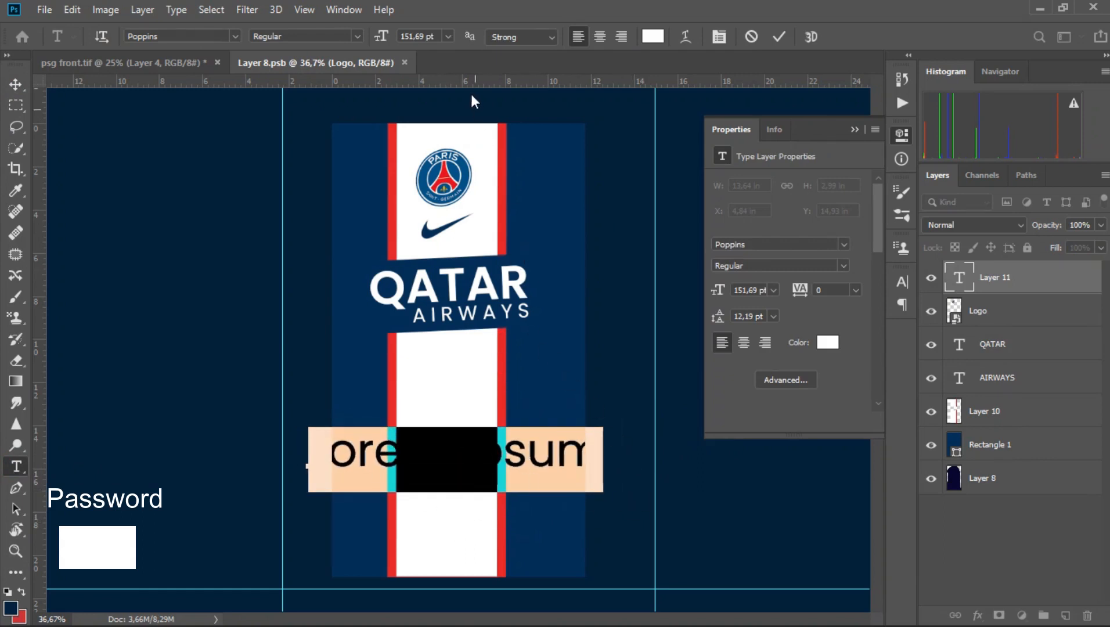
text(Mu)
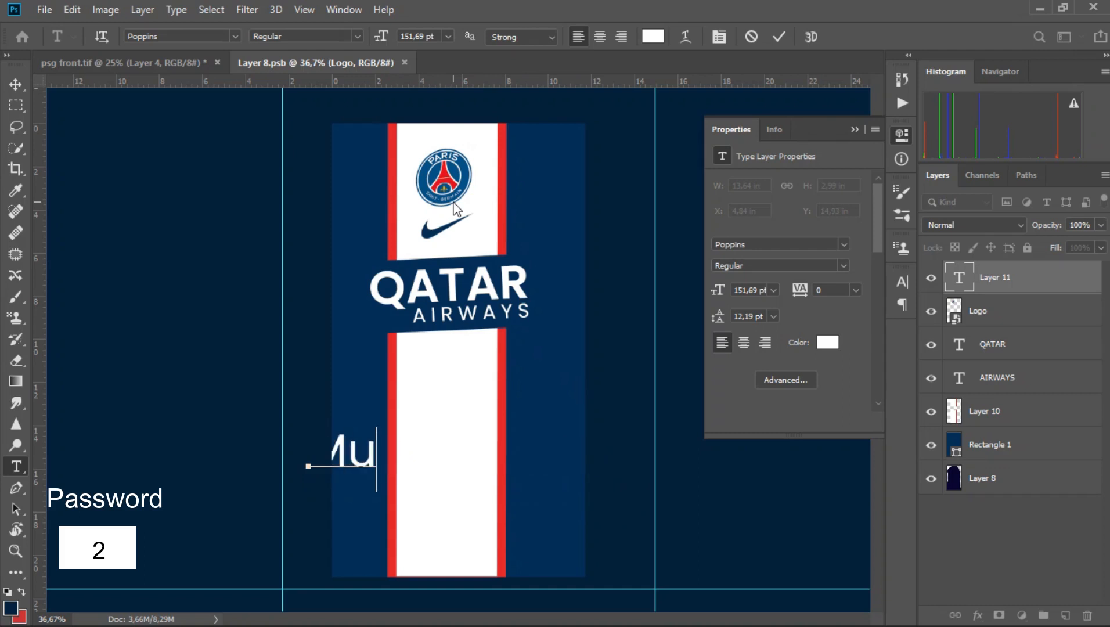
text(sta)
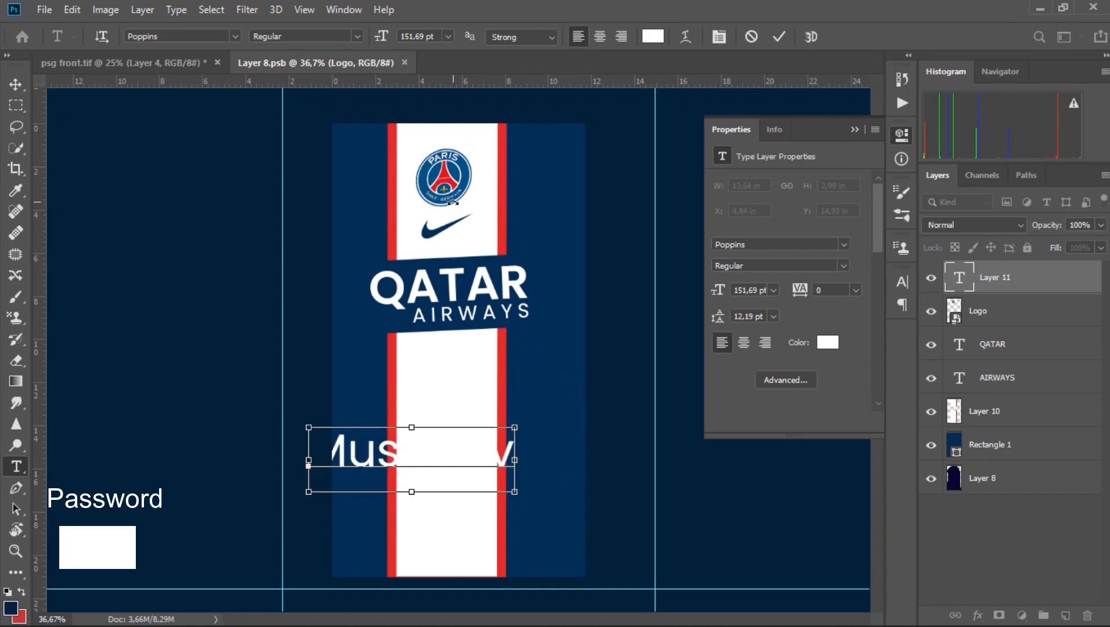
key(ctrl+a)
drag(468, 534, 511, 533)
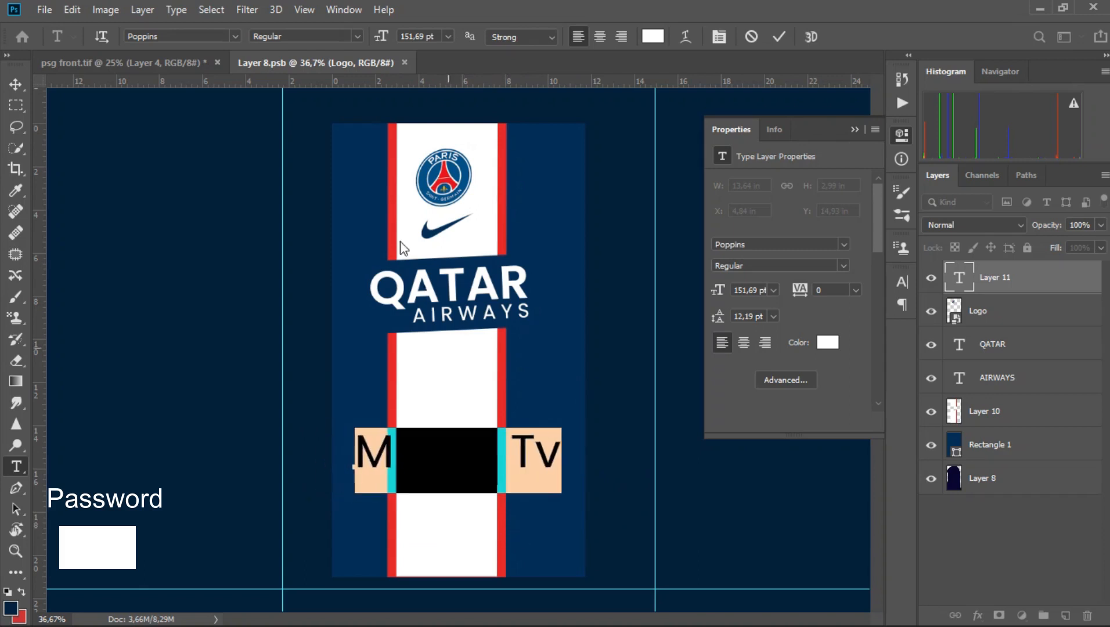
Set the color of the "Muslih Tv" text to green 1cc738
click(652, 36)
drag(714, 404, 645, 312)
click(504, 352)
click(547, 401)
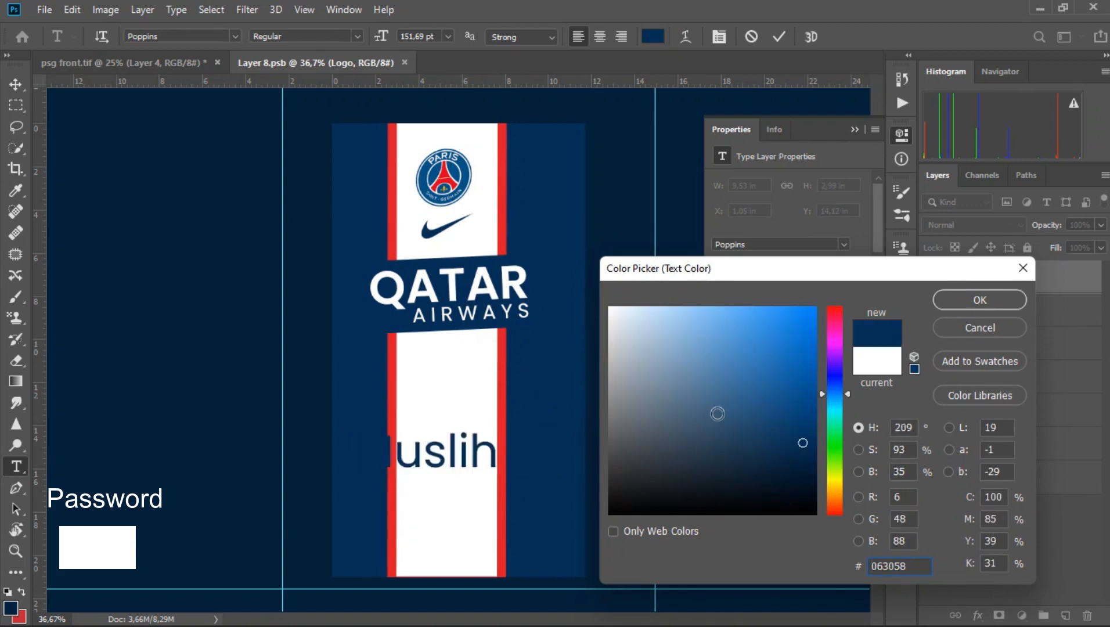
click(674, 382)
click(833, 445)
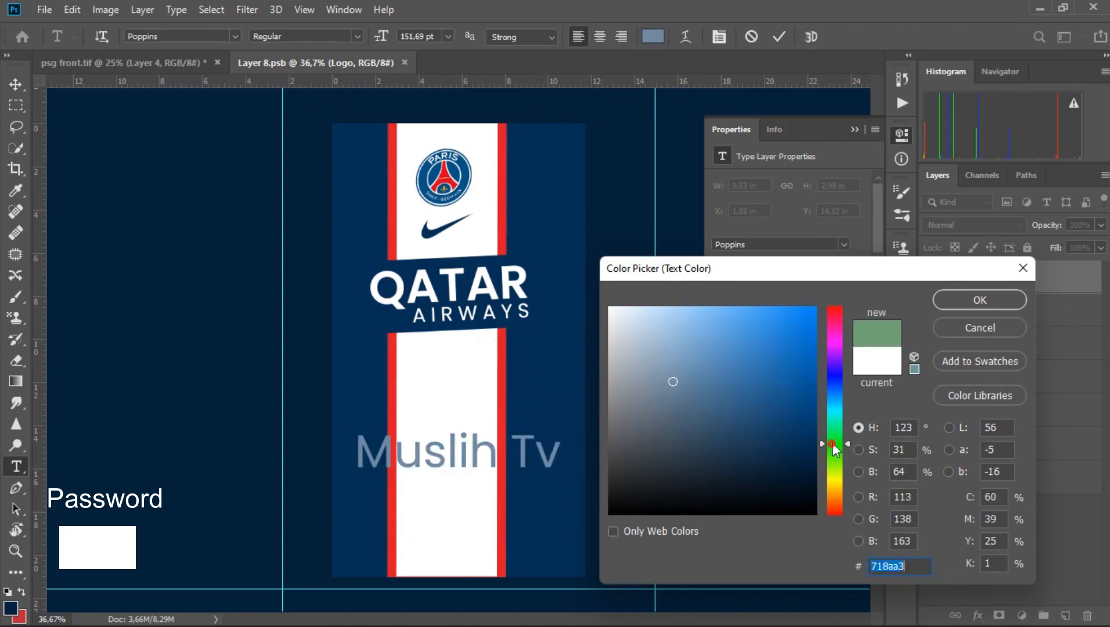
drag(833, 444, 747, 441)
drag(680, 401, 791, 351)
click(981, 300)
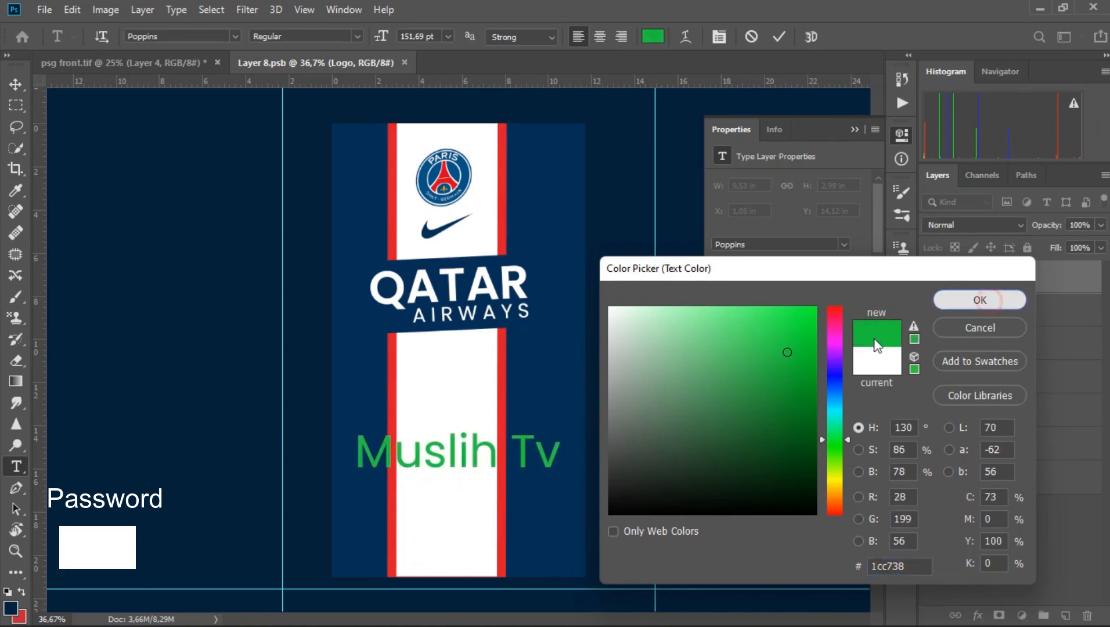
Commit the green "Muslih Tv" text, save Layer 8.psb and check the updated jersey in psg front.tif
click(779, 38)
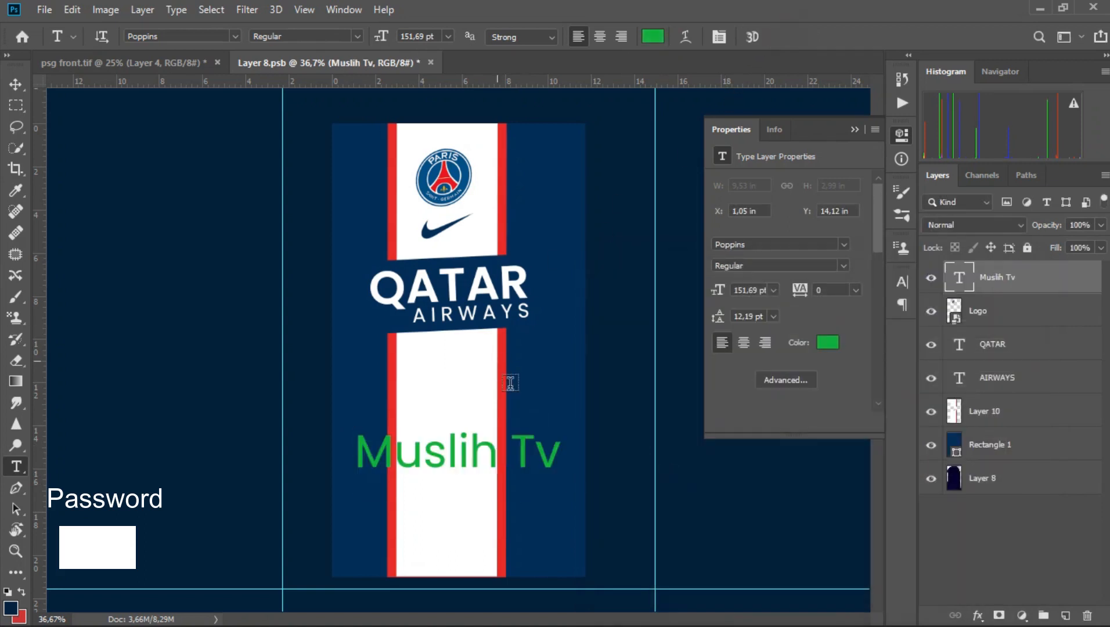
click(20, 98)
click(19, 84)
click(44, 9)
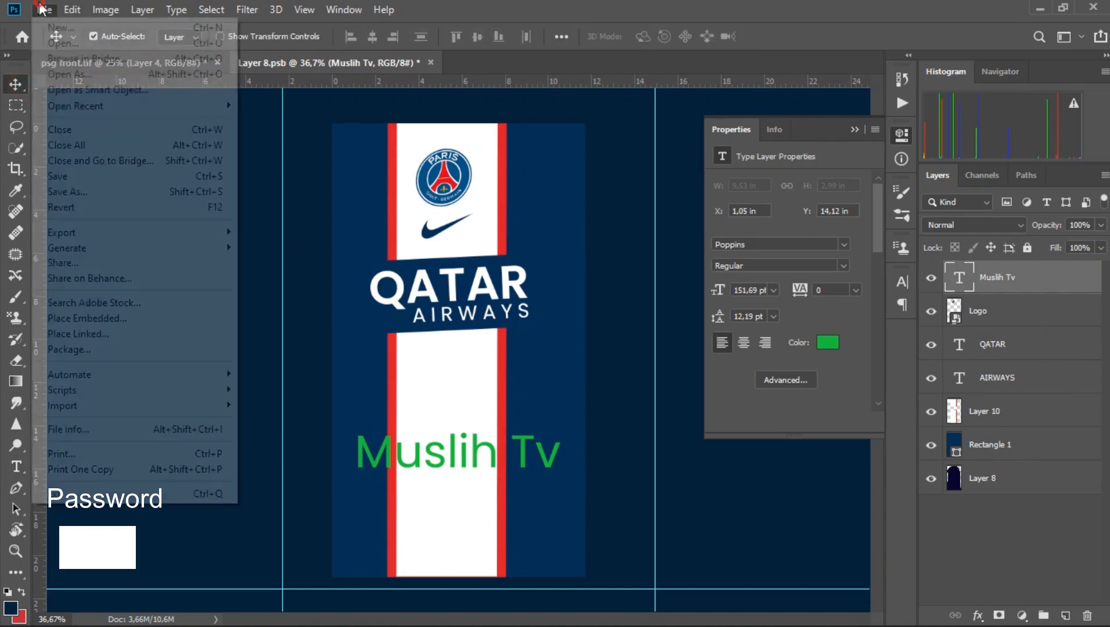
click(68, 176)
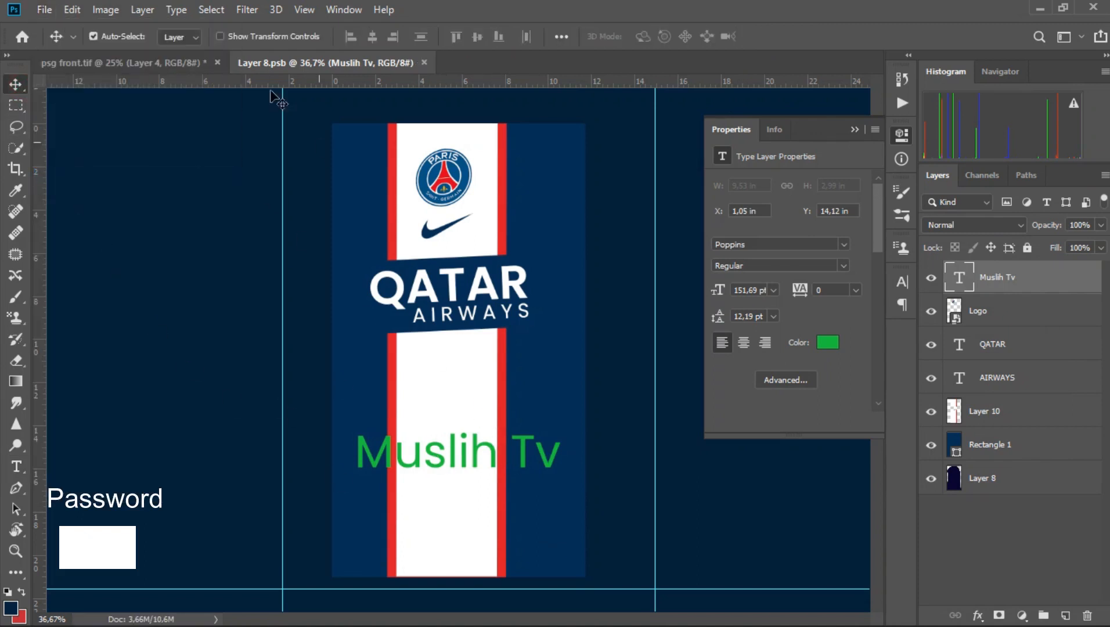
click(175, 64)
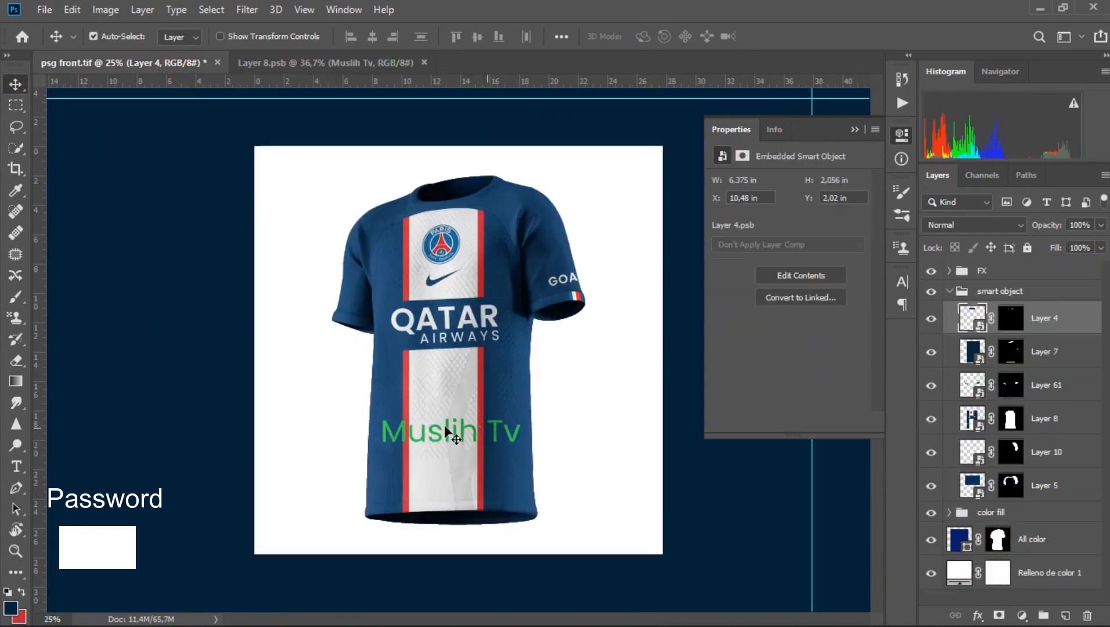
Delete the "Muslih Tv" text layer from Layer 8.psb, then save and close that smart object document
click(343, 62)
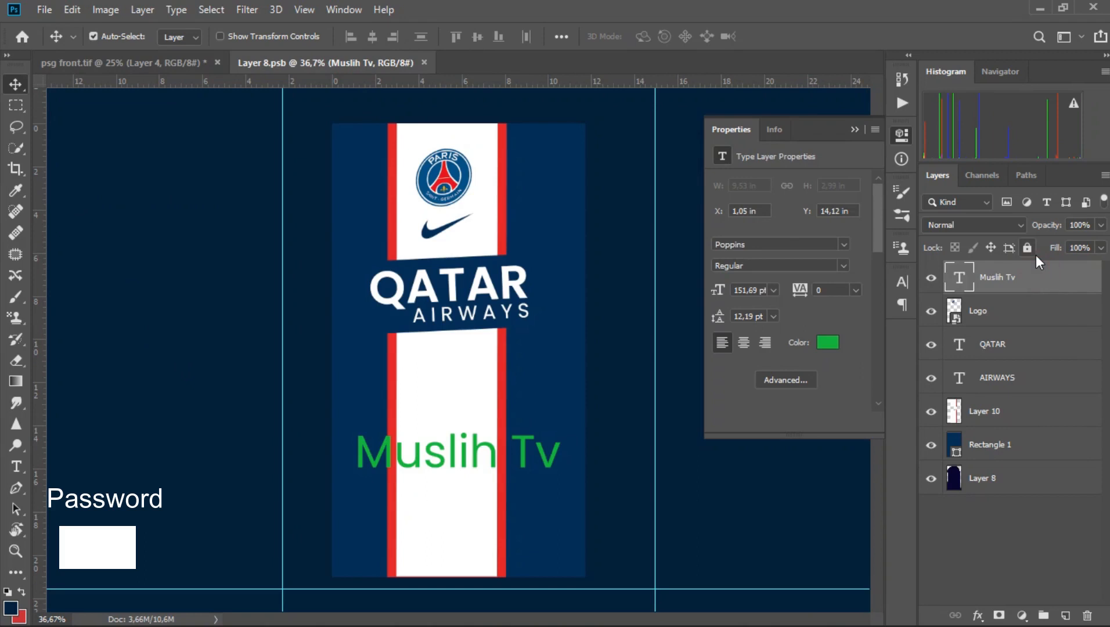
key(Delete)
key(ctrl+z)
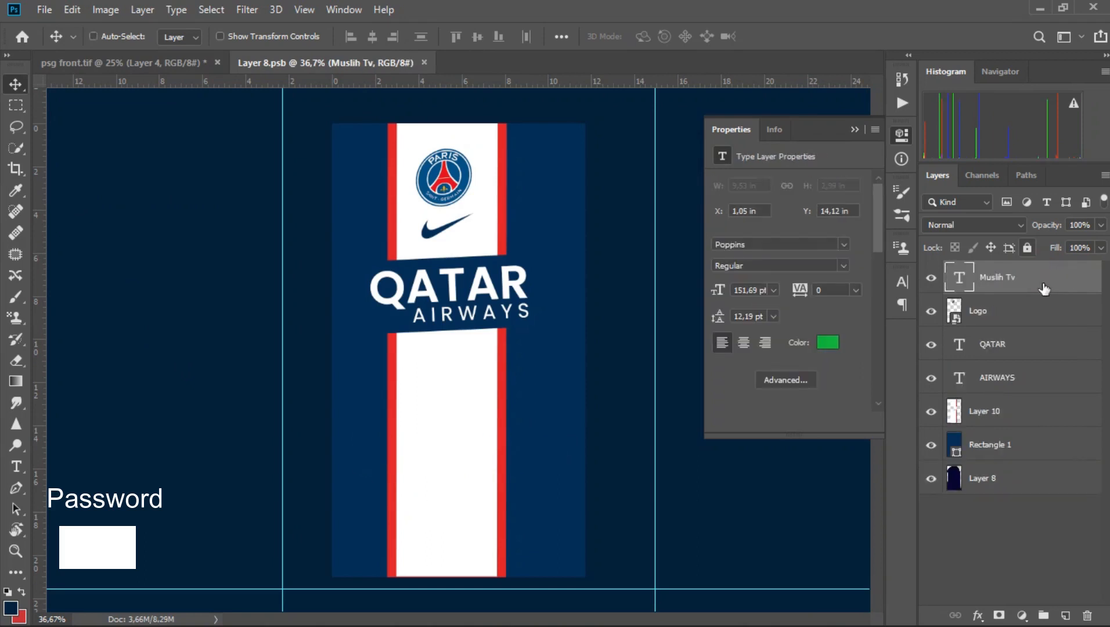
right_click(1038, 277)
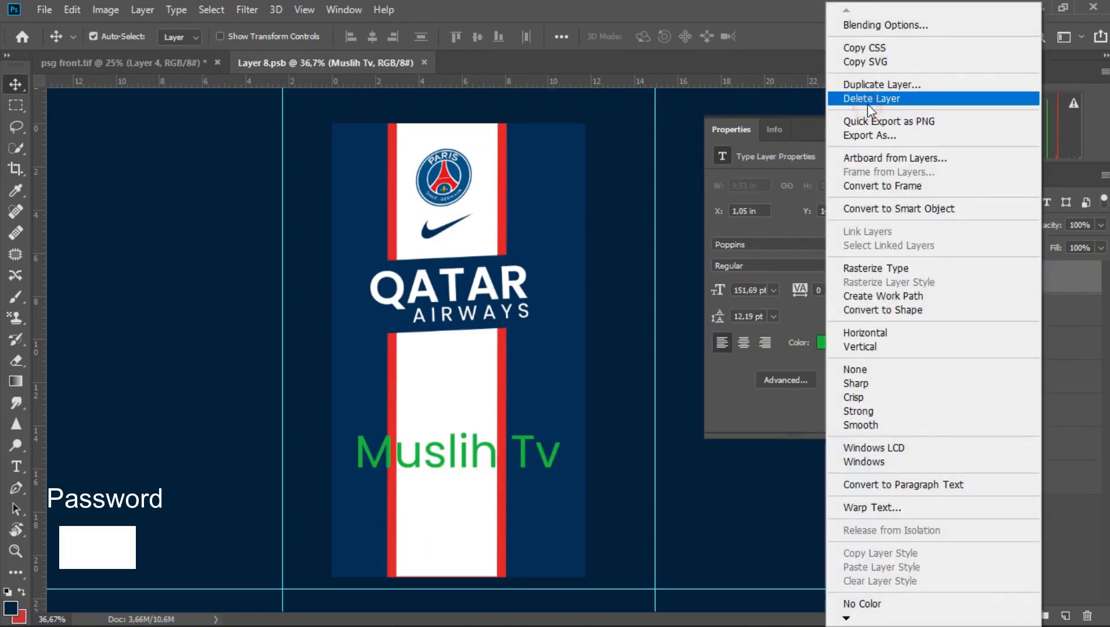
click(868, 98)
click(47, 9)
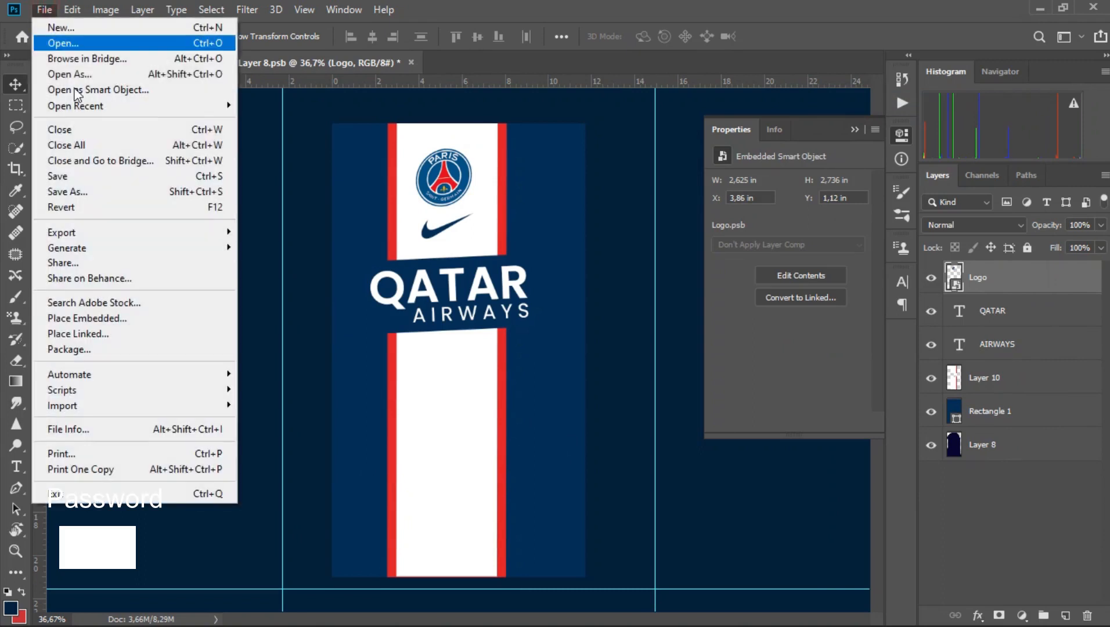
click(81, 179)
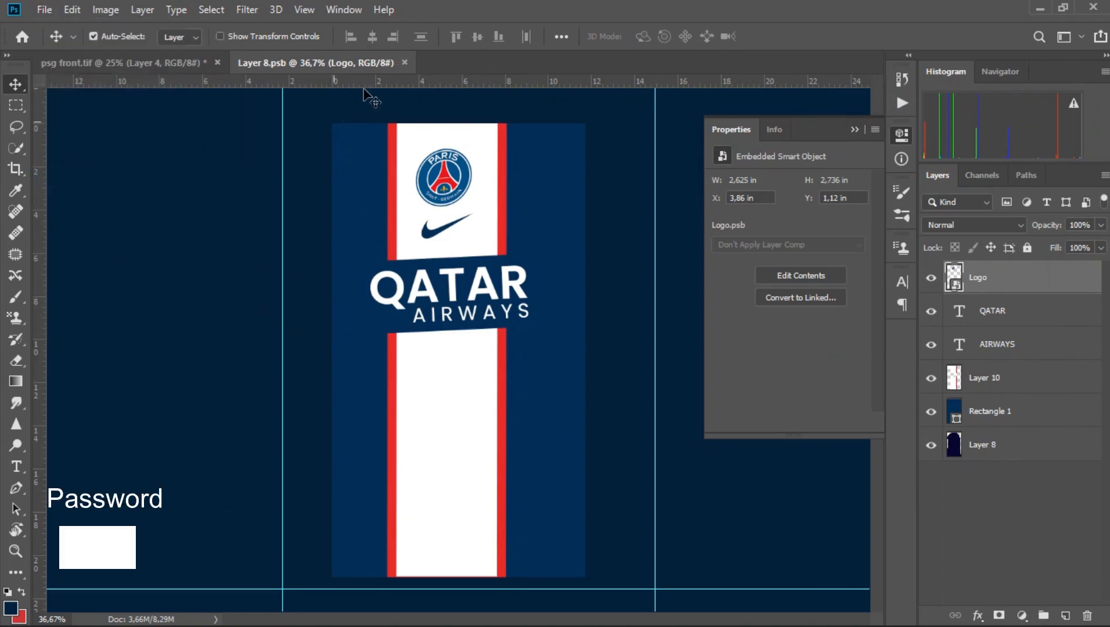
click(405, 62)
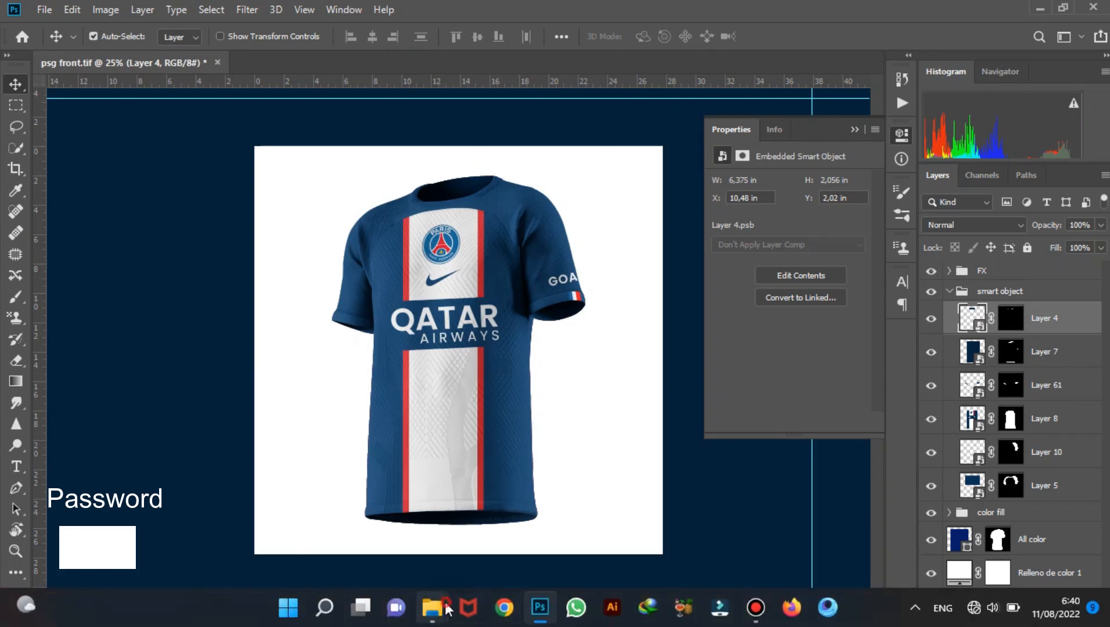
Open Psd back.tif from the PSG Mockup folder in Adobe Photoshop CC 2019 and compare it with psg front.tif
mouse_move(433, 607)
click(407, 523)
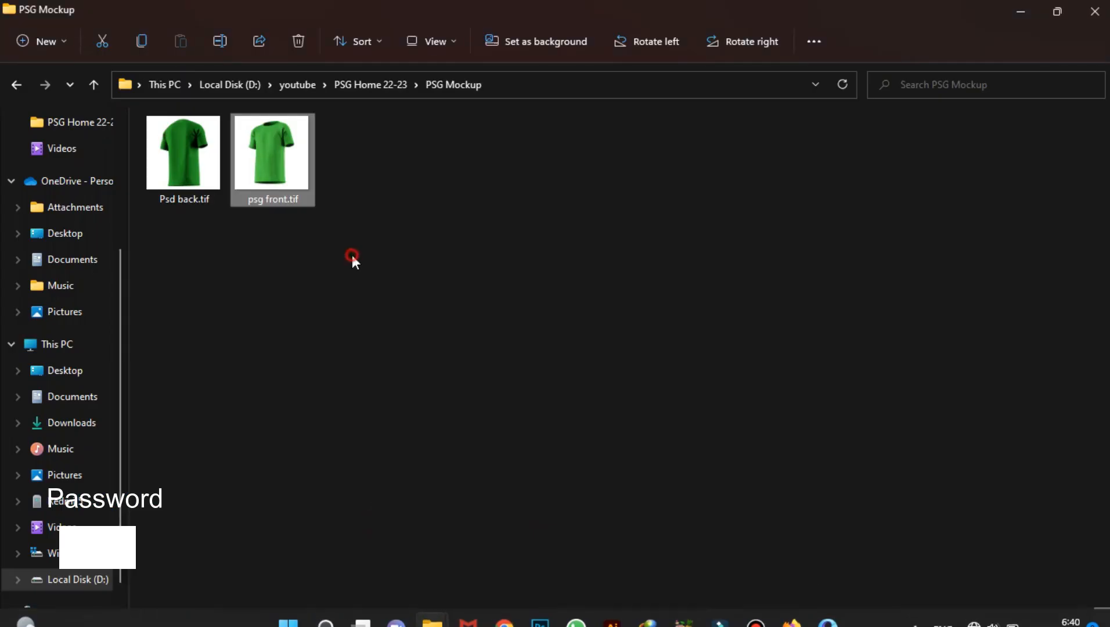
click(177, 150)
right_click(178, 150)
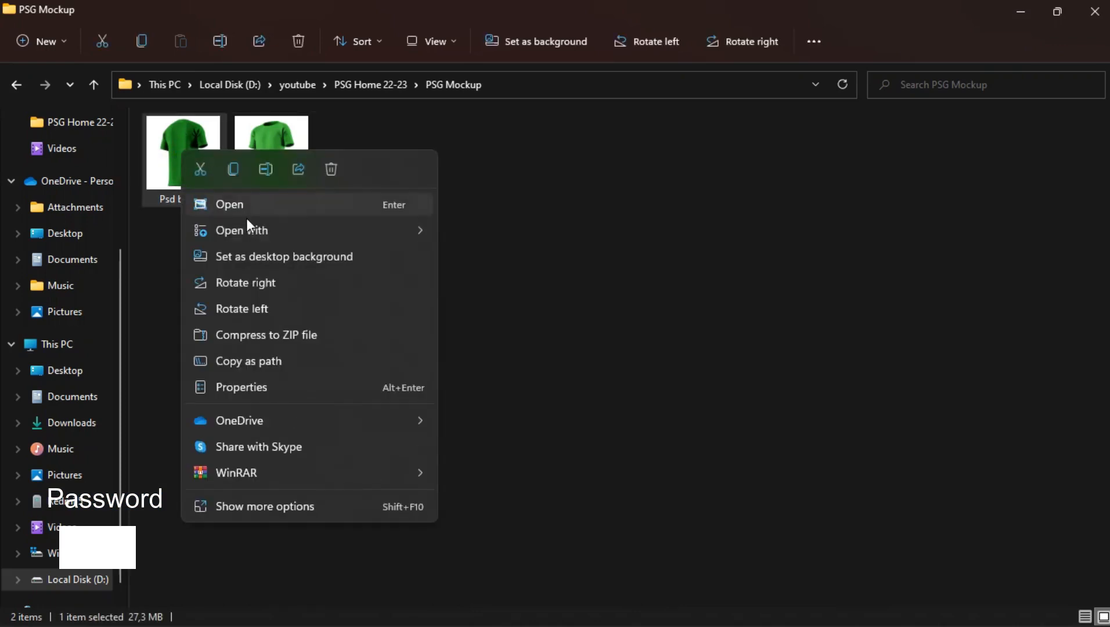
mouse_move(267, 232)
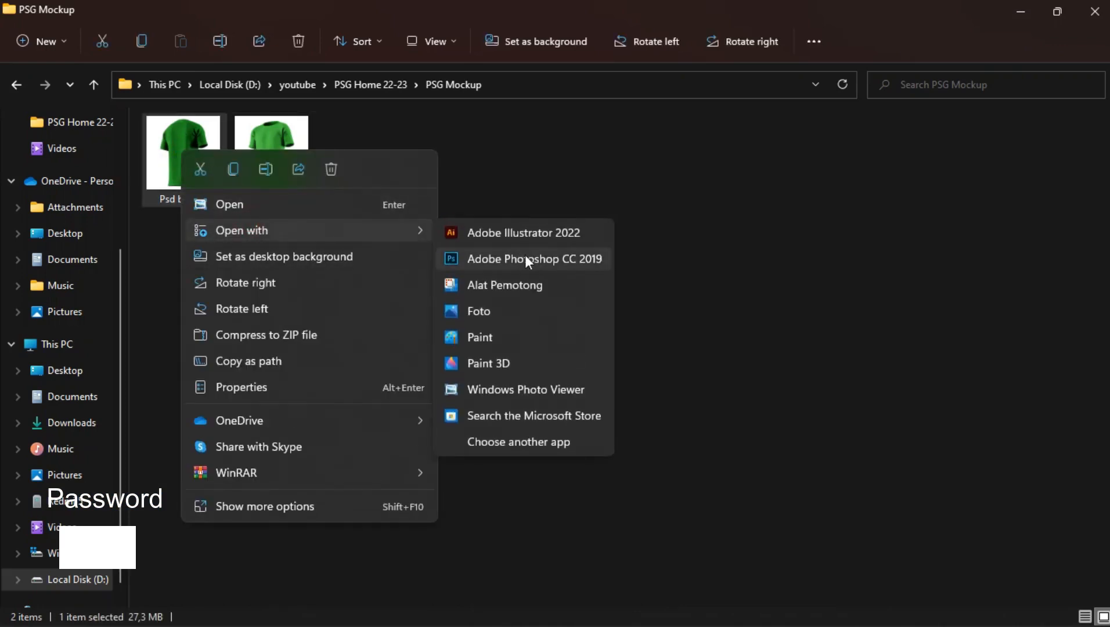
click(539, 256)
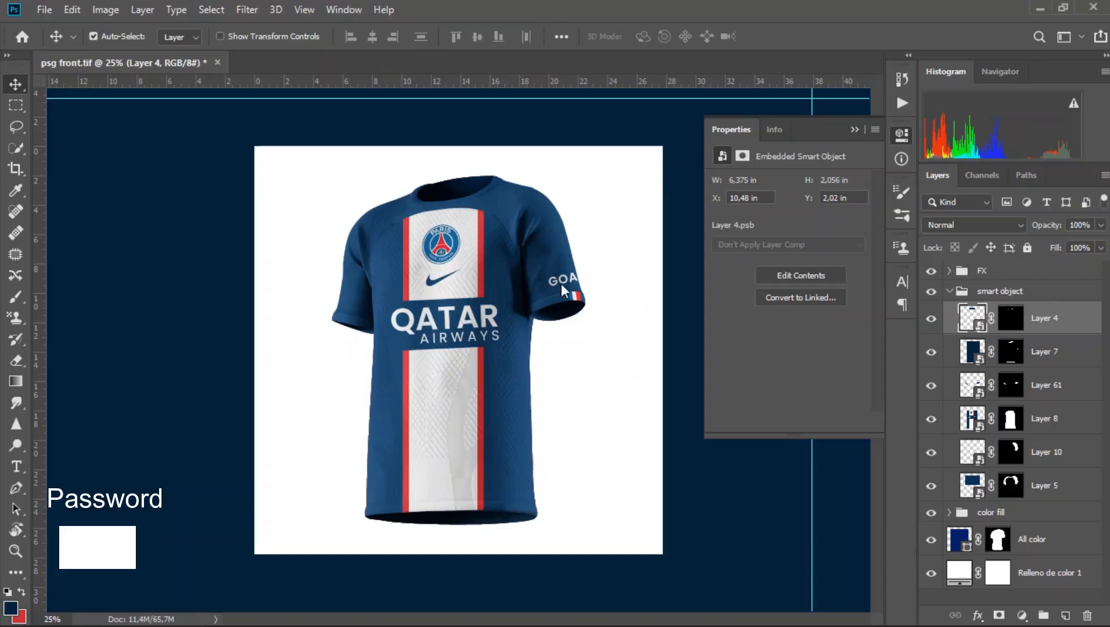
scroll(545, 325, up, 1)
scroll(541, 323, down, 1)
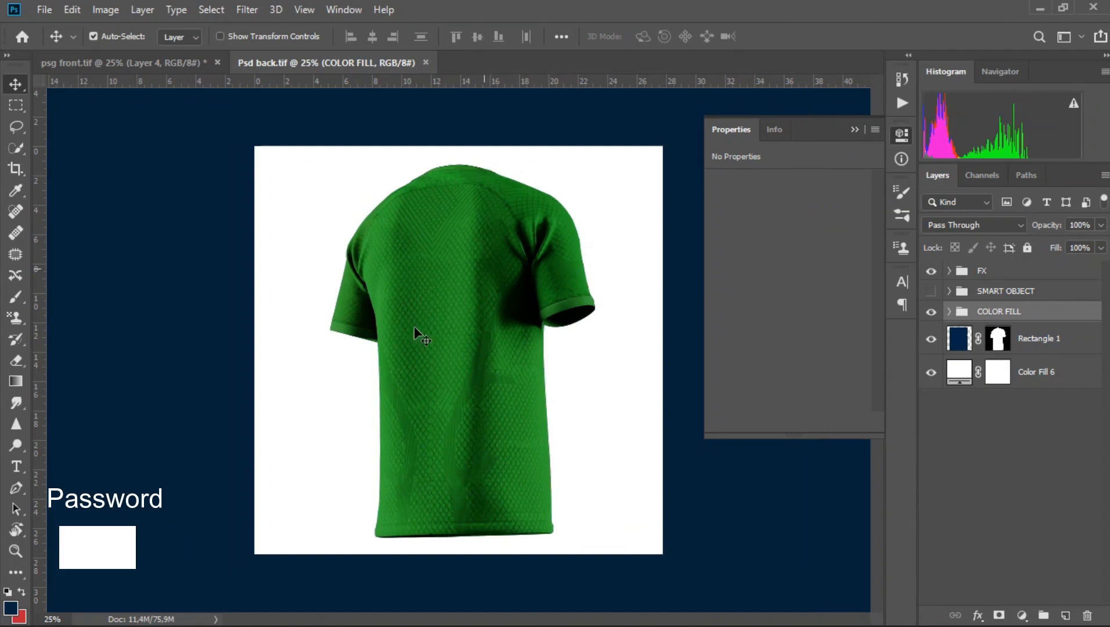
click(177, 67)
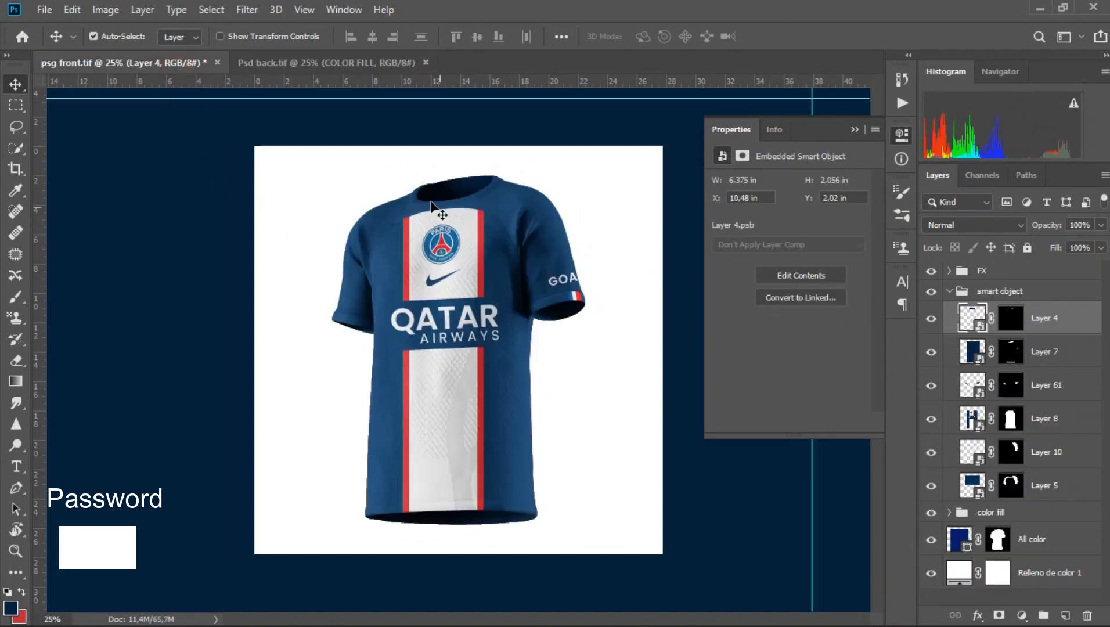
click(321, 62)
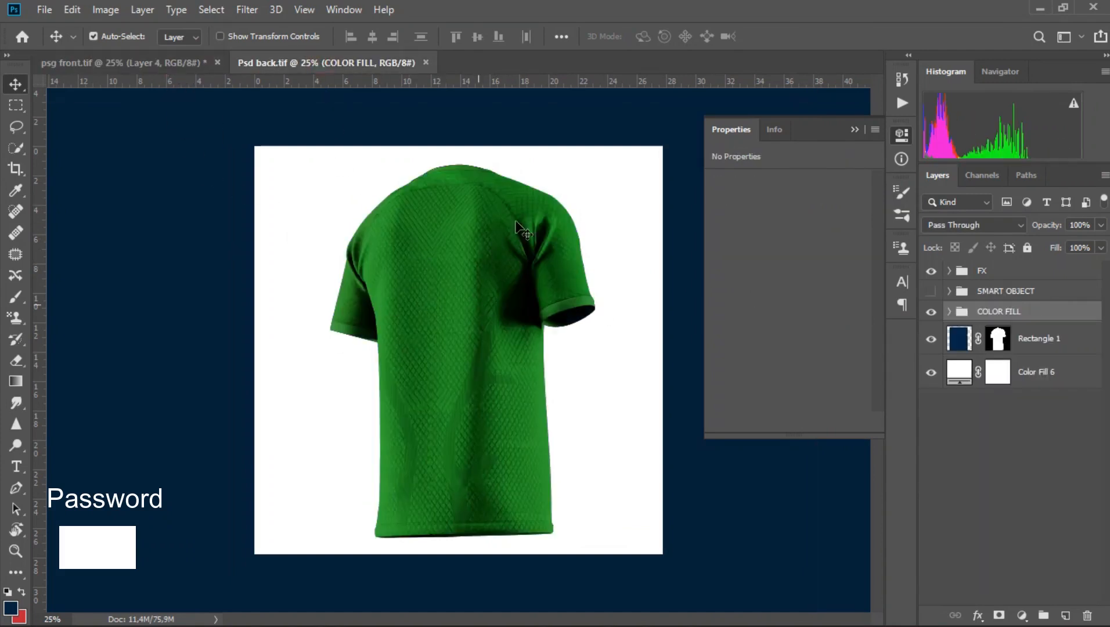
Set the foreground color to blue 1a3f67, sampled from the lower body of the jersey in psg front.tif
click(133, 63)
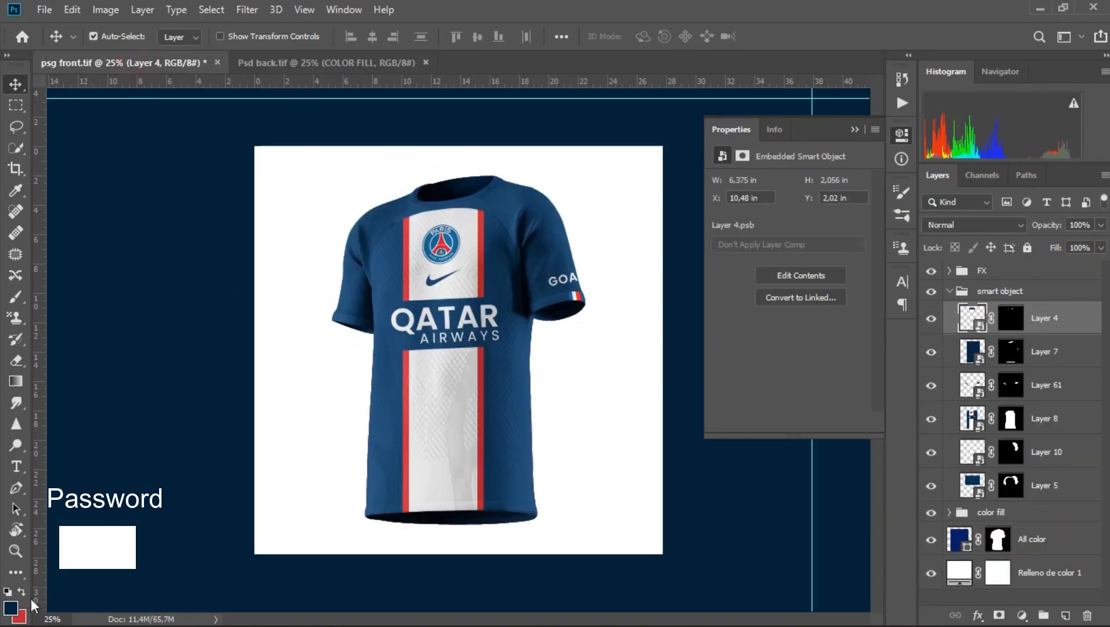
click(10, 609)
click(498, 388)
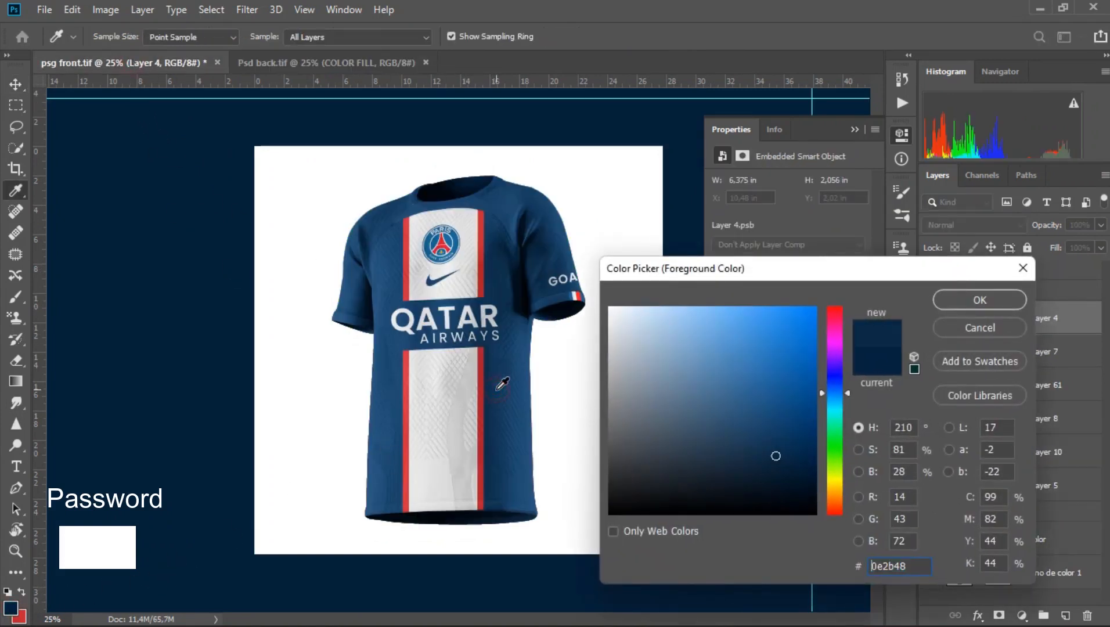
click(506, 410)
click(515, 430)
click(515, 446)
click(518, 454)
click(519, 454)
click(521, 464)
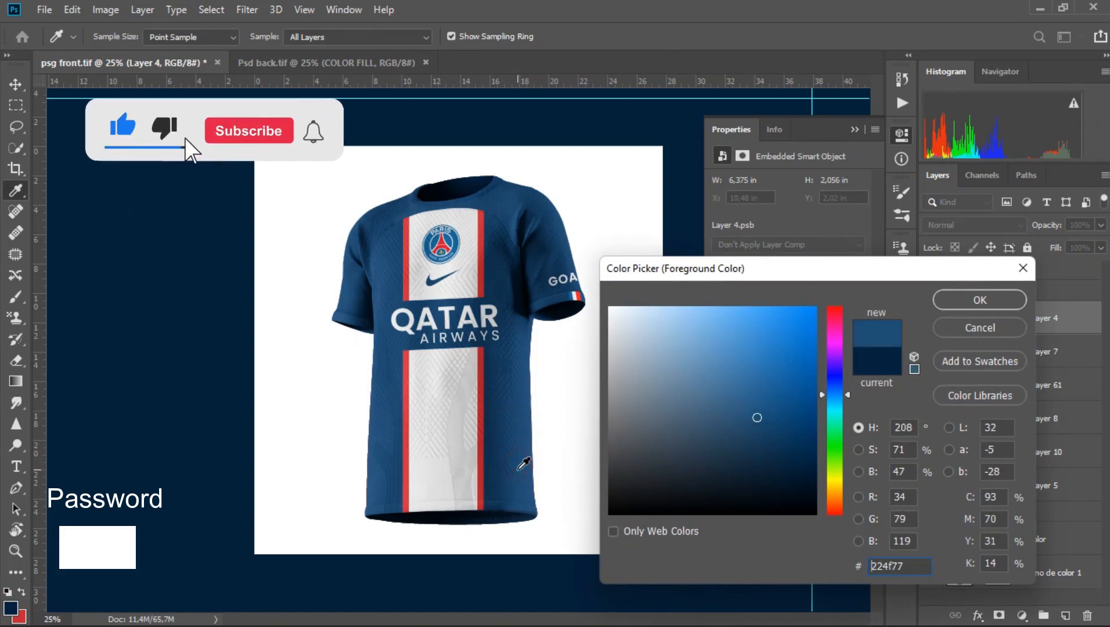
click(512, 492)
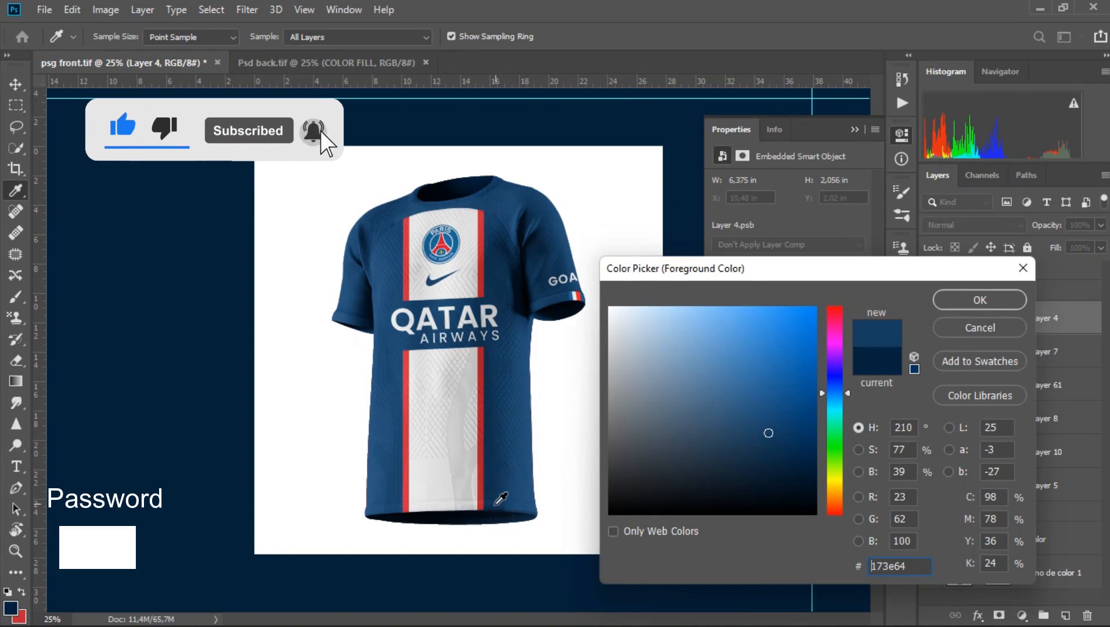
click(499, 494)
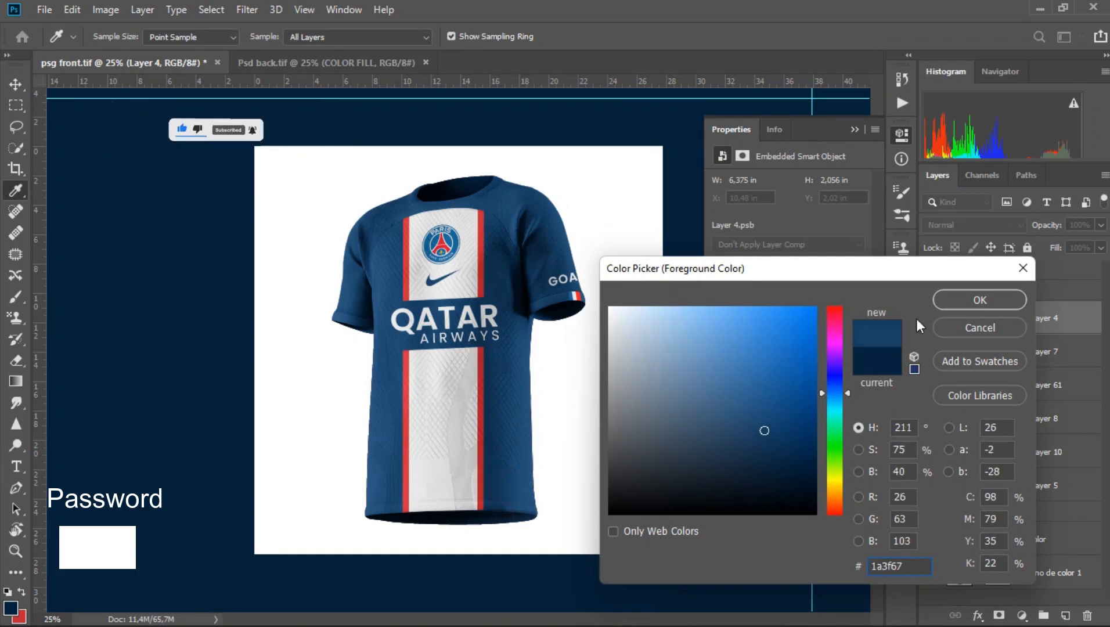
click(953, 299)
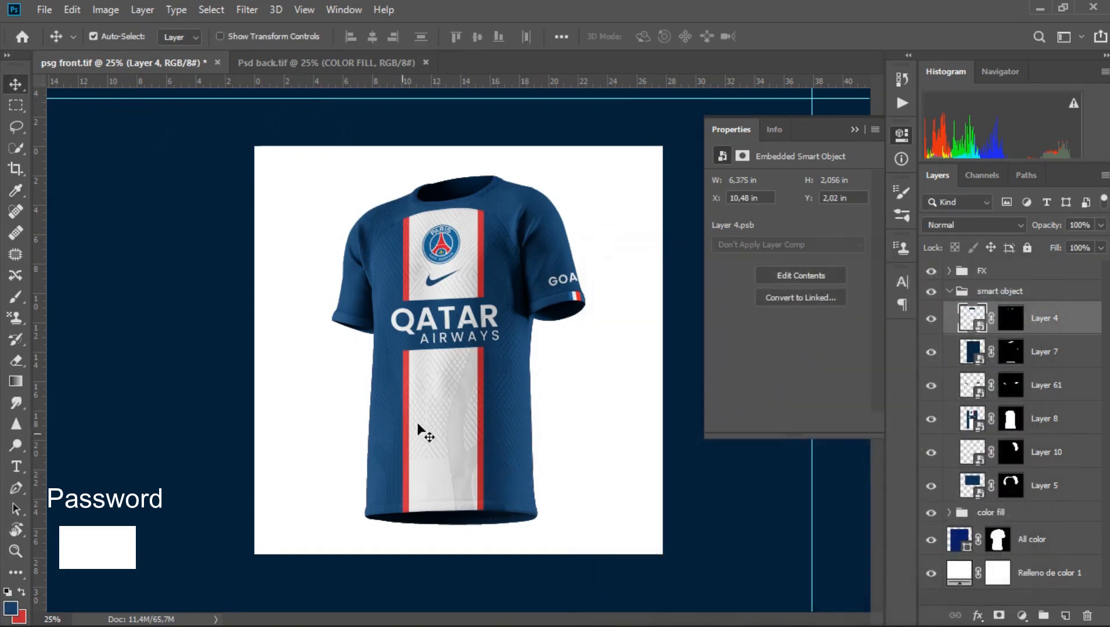
In Psd back.tif, expand the COLOR FILL group and recolor the collar layer Color Fill 5 to red ef0000
click(307, 64)
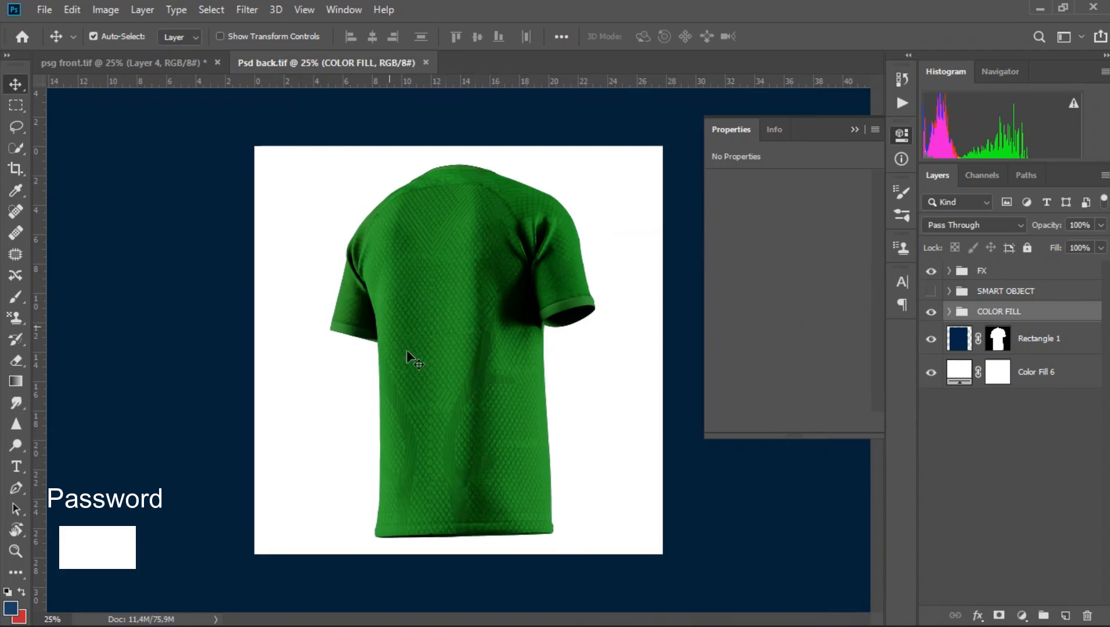
click(930, 313)
click(931, 313)
click(948, 313)
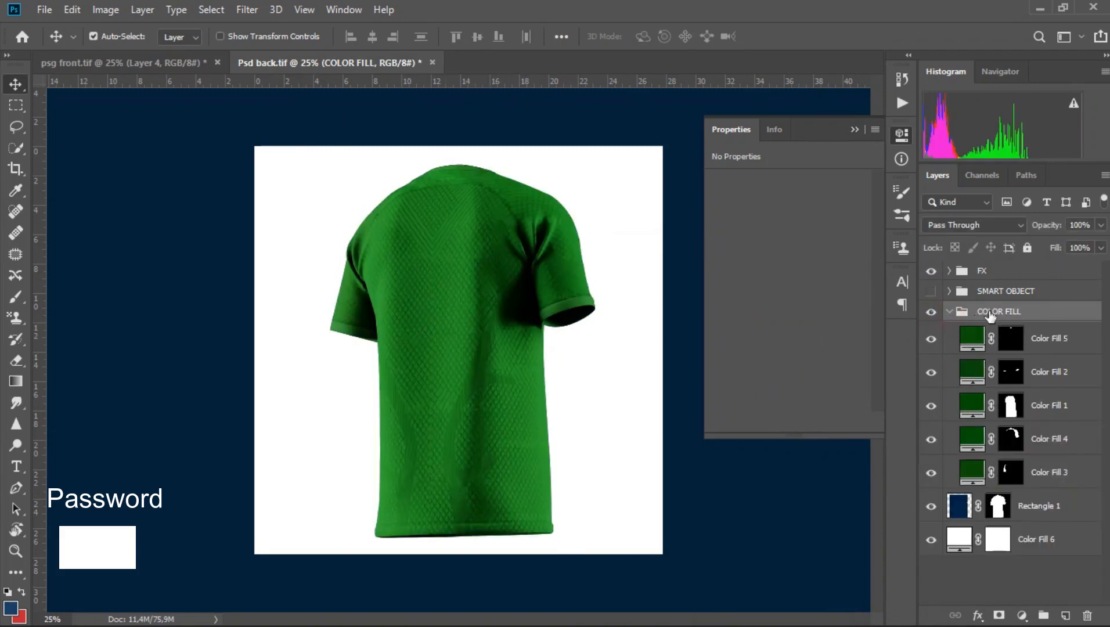
double_click(967, 352)
mouse_move(744, 389)
mouse_down()
mouse_move(690, 317)
mouse_move(648, 452)
mouse_move(630, 389)
mouse_up()
drag(851, 382, 834, 306)
click(800, 334)
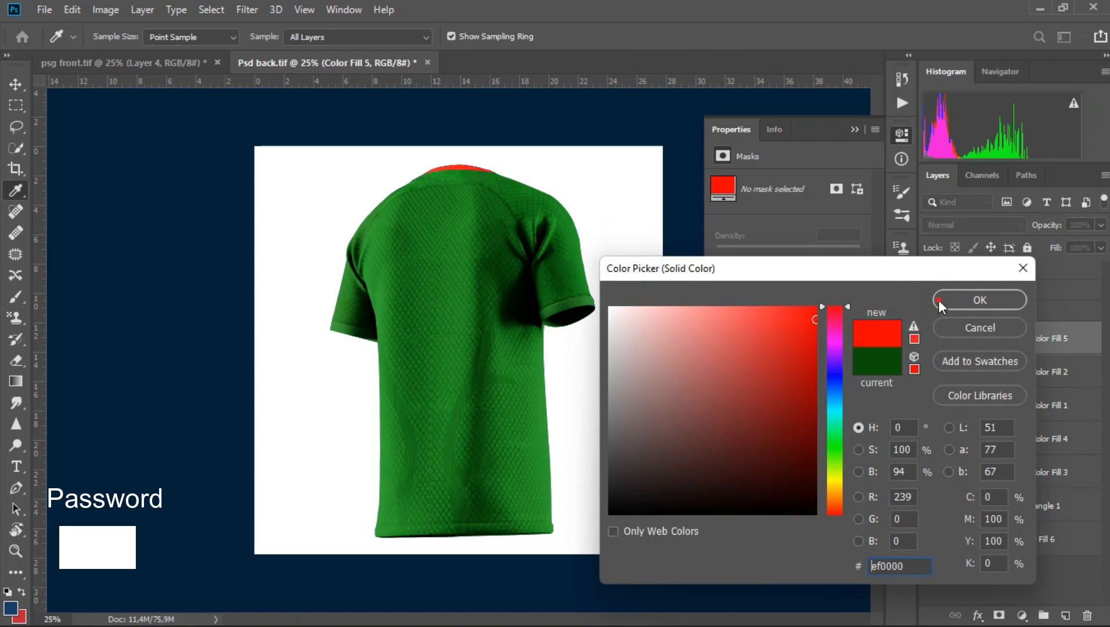
click(944, 300)
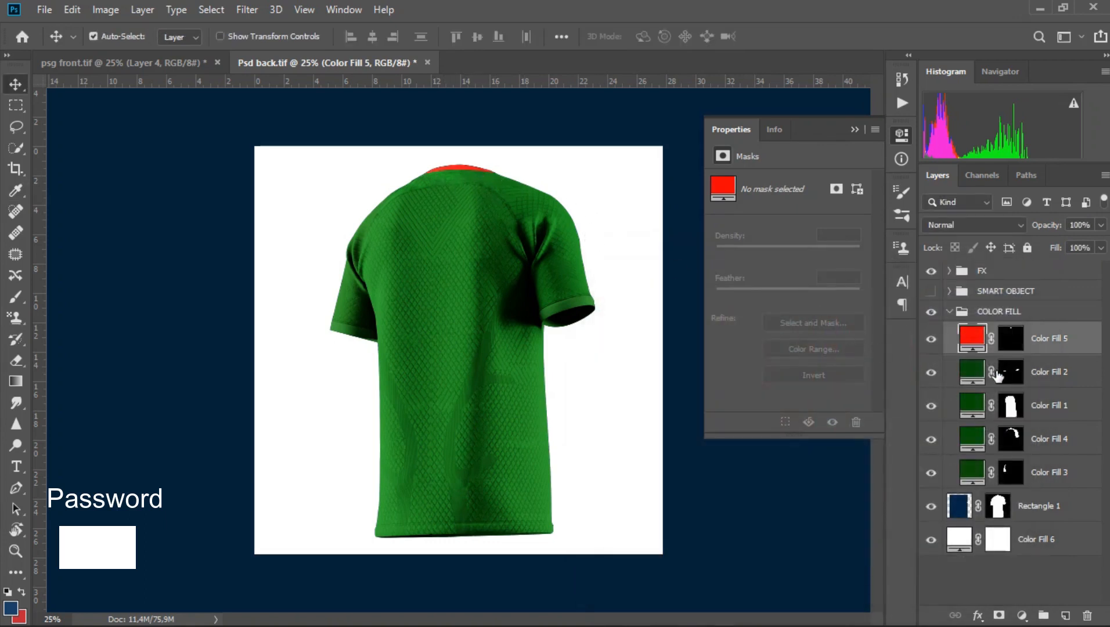
Recolor the sleeve cuffs layer Color Fill 2 to dark violet-blue 110849 and toggle its visibility to check the affected area
double_click(969, 374)
drag(834, 444, 836, 371)
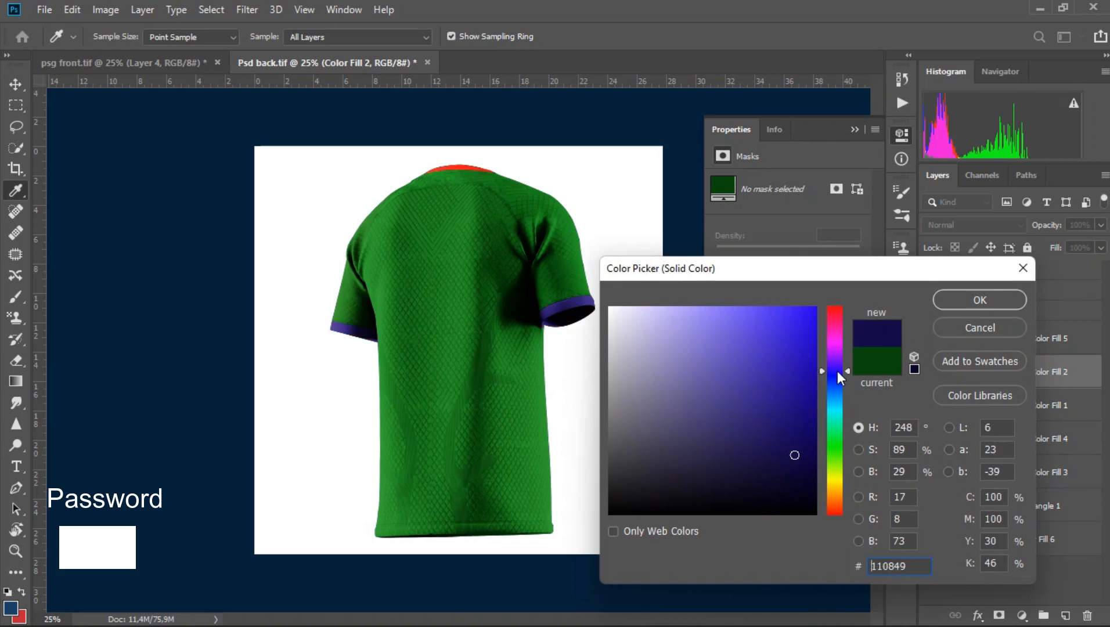
click(987, 298)
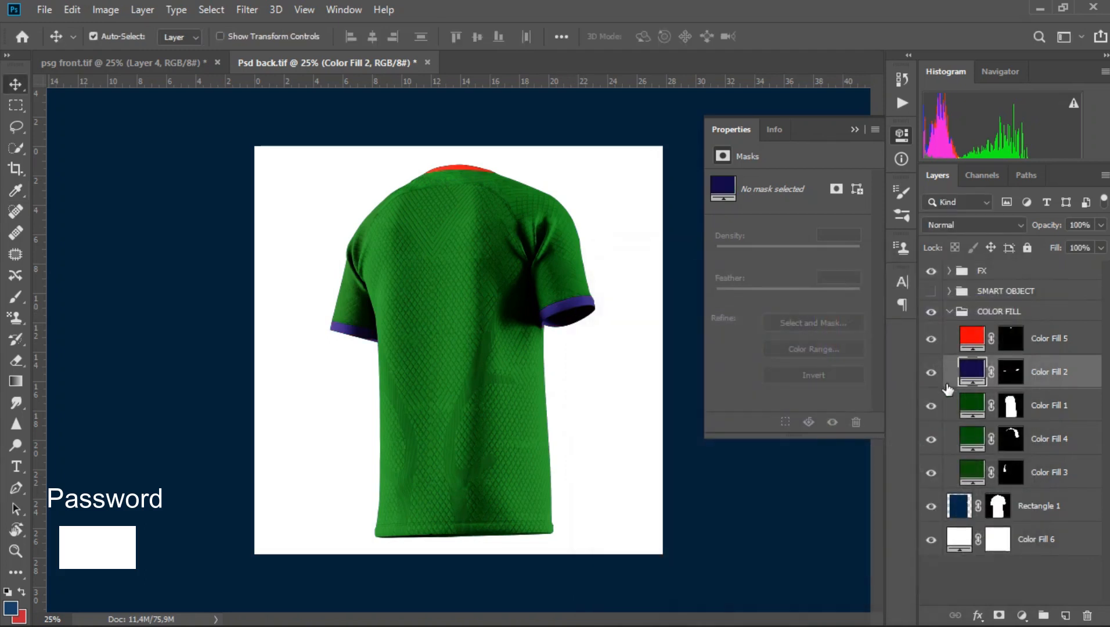
click(931, 374)
click(931, 374)
click(932, 374)
click(932, 374)
click(932, 374)
click(932, 375)
Recolor the back body layer Color Fill 1 to a dark teal
double_click(968, 410)
mouse_move(720, 414)
mouse_down()
mouse_move(736, 402)
mouse_move(627, 300)
mouse_move(611, 307)
mouse_move(679, 398)
mouse_up()
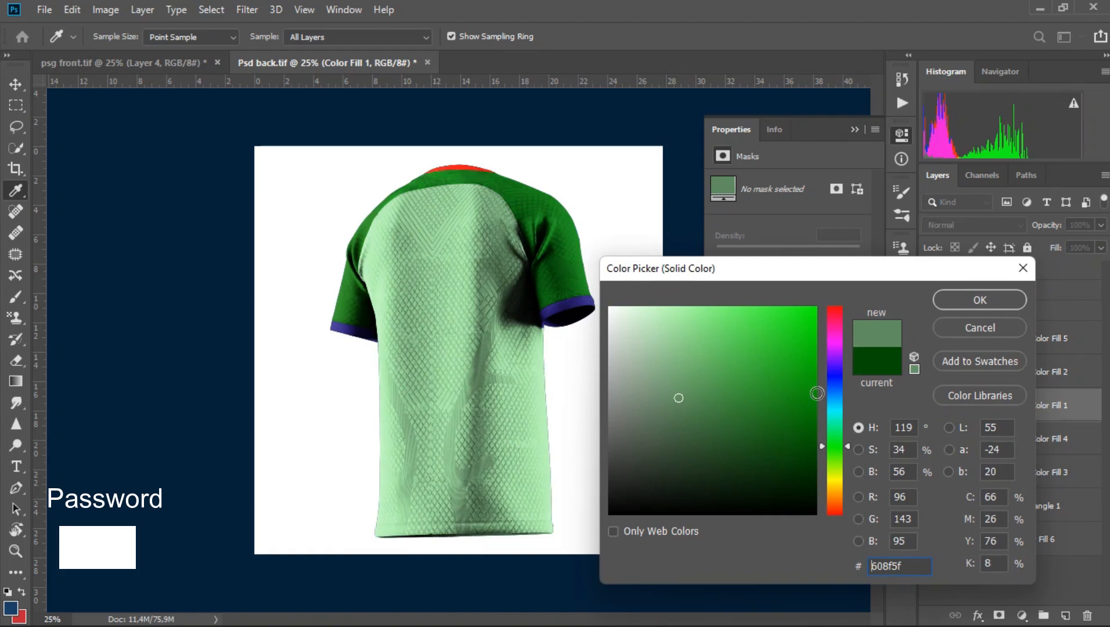
click(842, 420)
mouse_move(795, 385)
mouse_down()
mouse_move(797, 465)
mouse_move(796, 440)
mouse_move(796, 452)
mouse_up()
click(1006, 300)
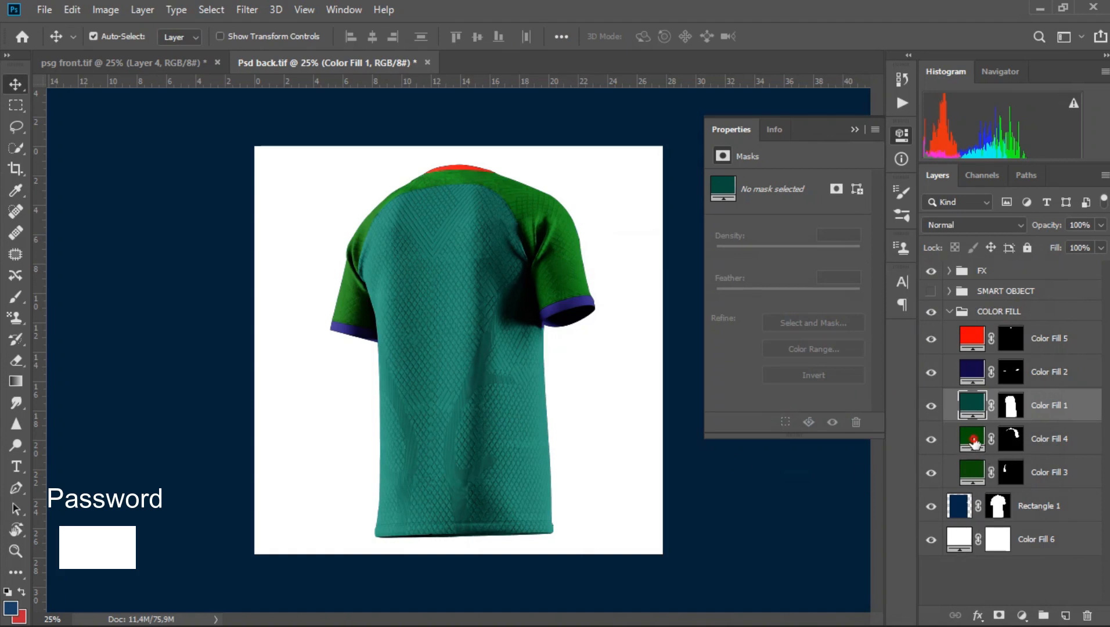
Recolor Color Fill 4, covering the shoulder yoke and one sleeve, to a brighter medium green
double_click(974, 443)
mouse_move(741, 469)
mouse_down()
mouse_move(766, 367)
mouse_move(737, 458)
mouse_move(632, 459)
mouse_move(682, 439)
mouse_up()
click(356, 305)
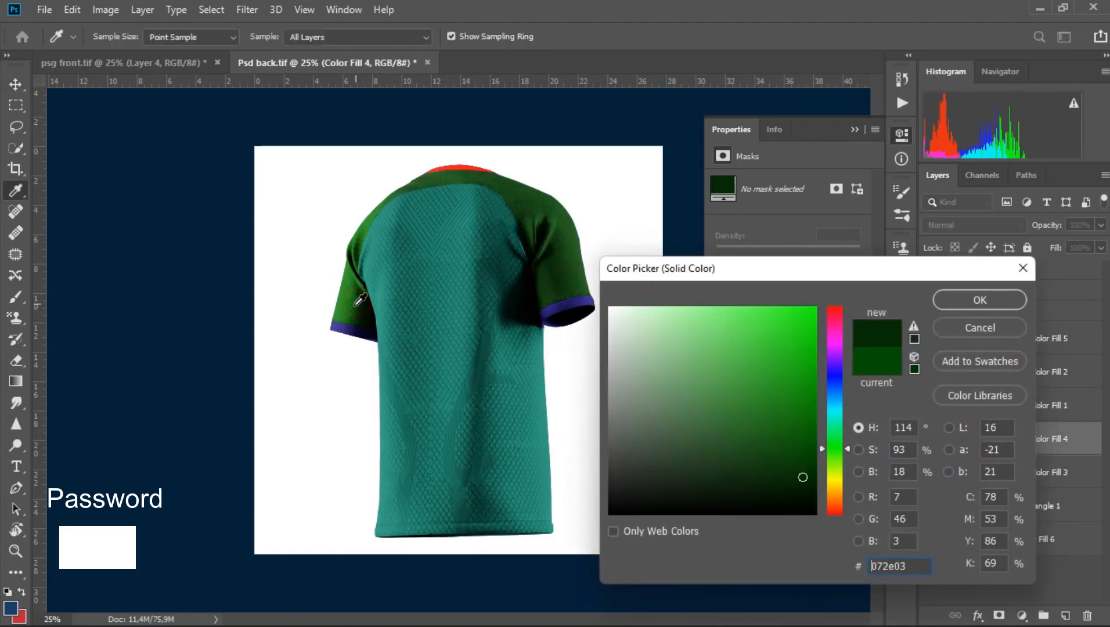
mouse_move(728, 411)
mouse_down()
mouse_move(739, 389)
mouse_move(789, 429)
mouse_up()
key(Return)
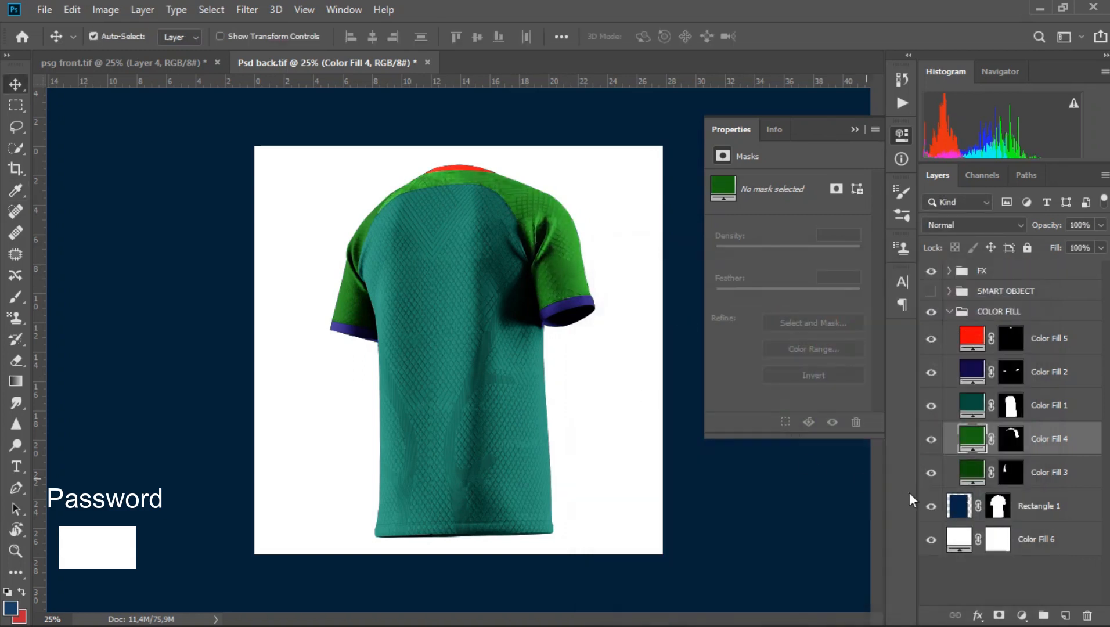
Recolor the remaining sleeve layer Color Fill 3 to green 0a5b01
double_click(987, 472)
mouse_move(813, 411)
mouse_down()
mouse_move(803, 396)
mouse_move(760, 397)
mouse_move(757, 469)
mouse_move(803, 428)
mouse_move(814, 440)
mouse_up()
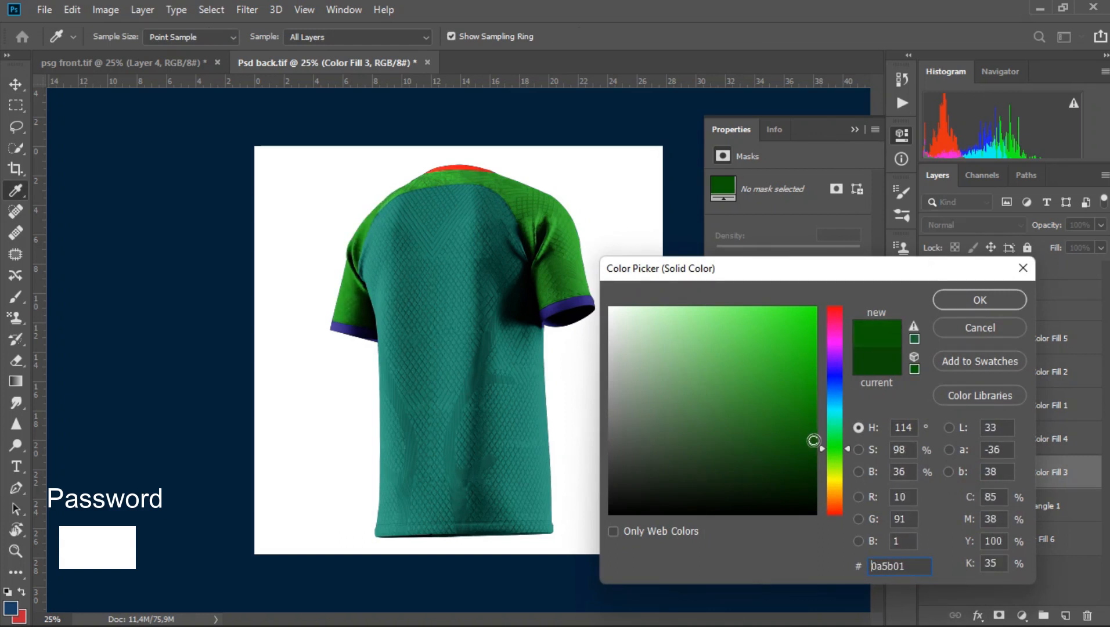
click(955, 307)
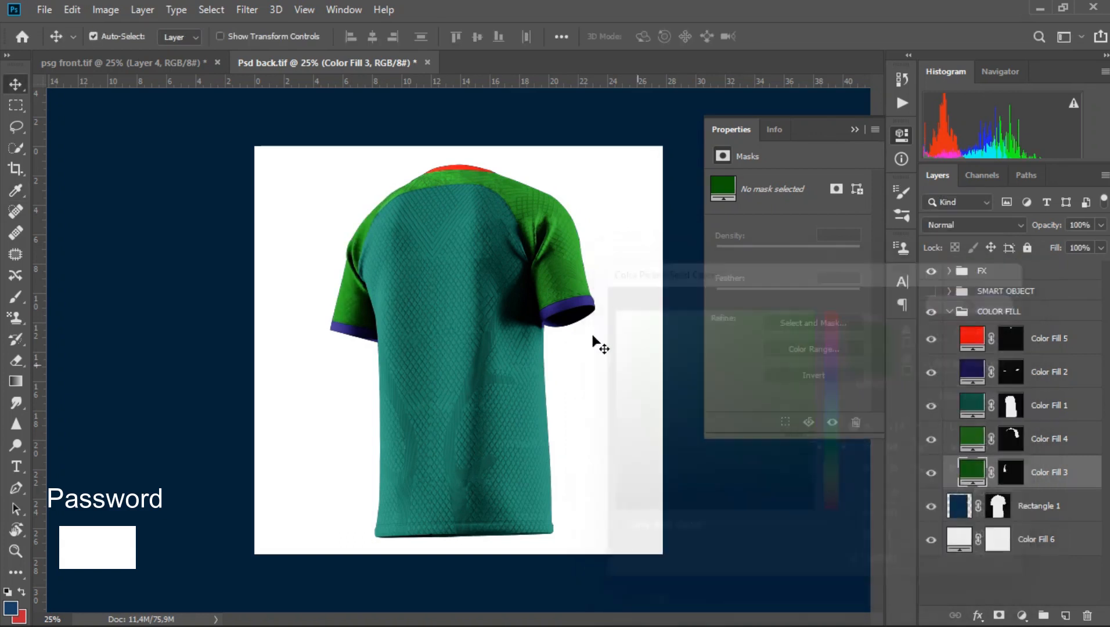
Recolor the sleeve cuffs layer Color Fill 2 to teal green 047d60
double_click(967, 383)
click(751, 359)
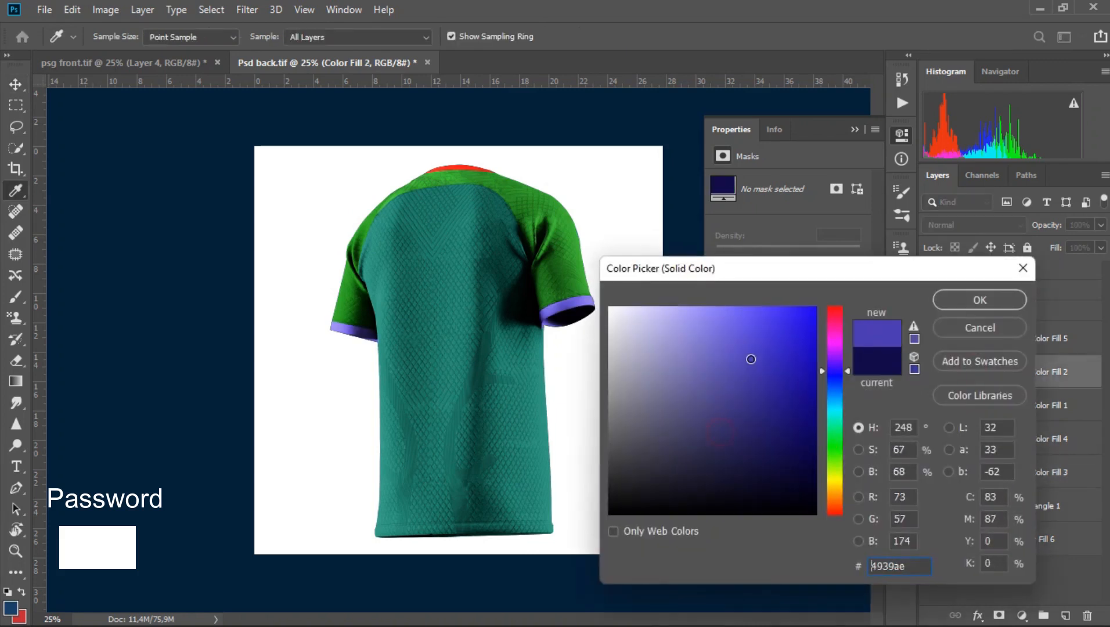
click(483, 380)
drag(781, 459, 810, 413)
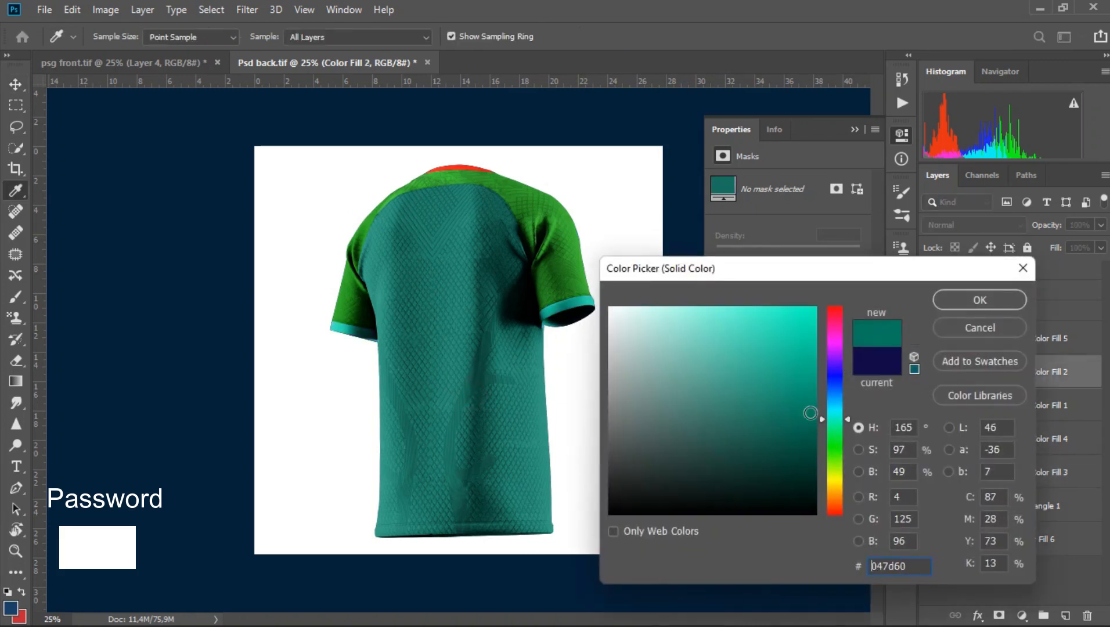
click(976, 306)
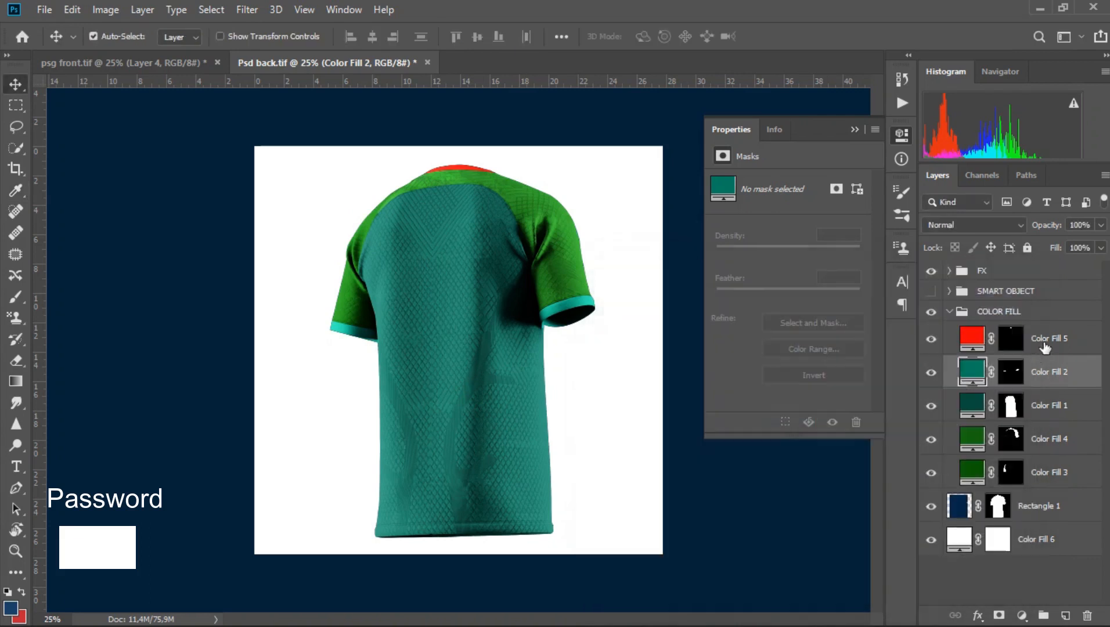
Recolor the collar layer Color Fill 5 to a very dark teal, starting from the sampled body color
double_click(983, 340)
click(511, 377)
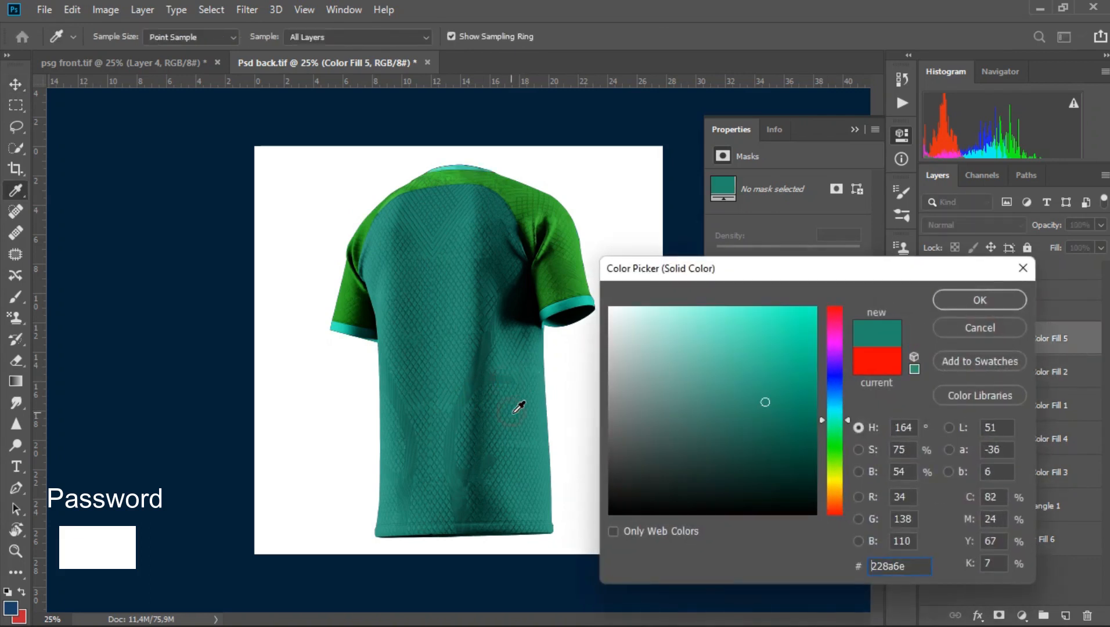
mouse_move(759, 377)
mouse_down()
mouse_move(788, 397)
mouse_move(819, 468)
mouse_up()
click(959, 298)
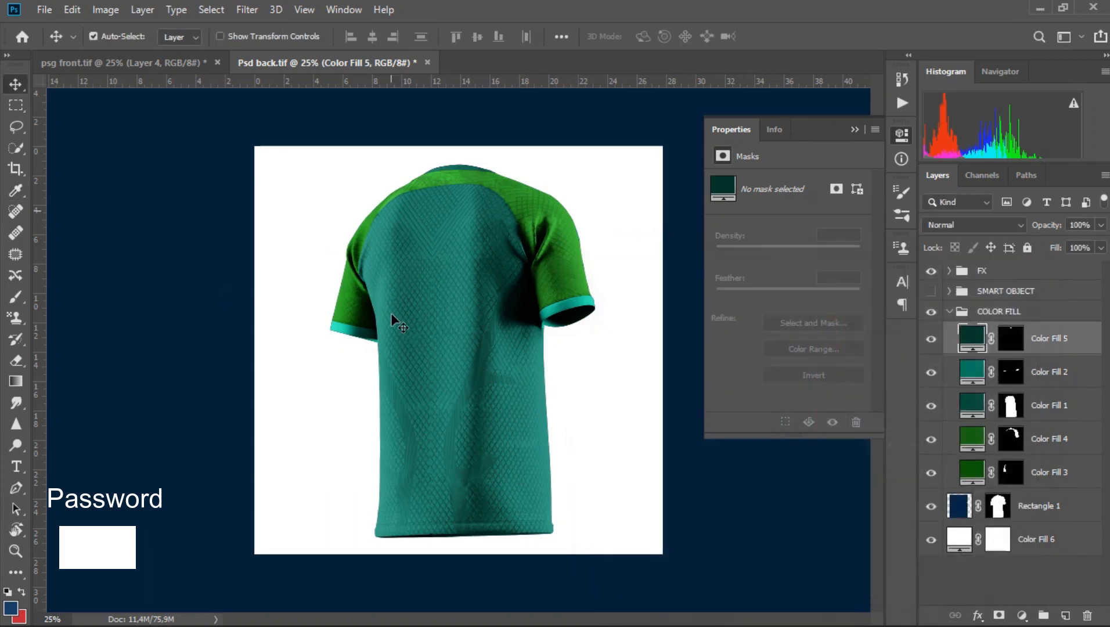
Make the SMART OBJECT group visible above the collapsed COLOR FILL group and open the Layer 6 sleeve smart object for editing
scroll(412, 333, down, 1)
scroll(429, 330, up, 1)
click(950, 311)
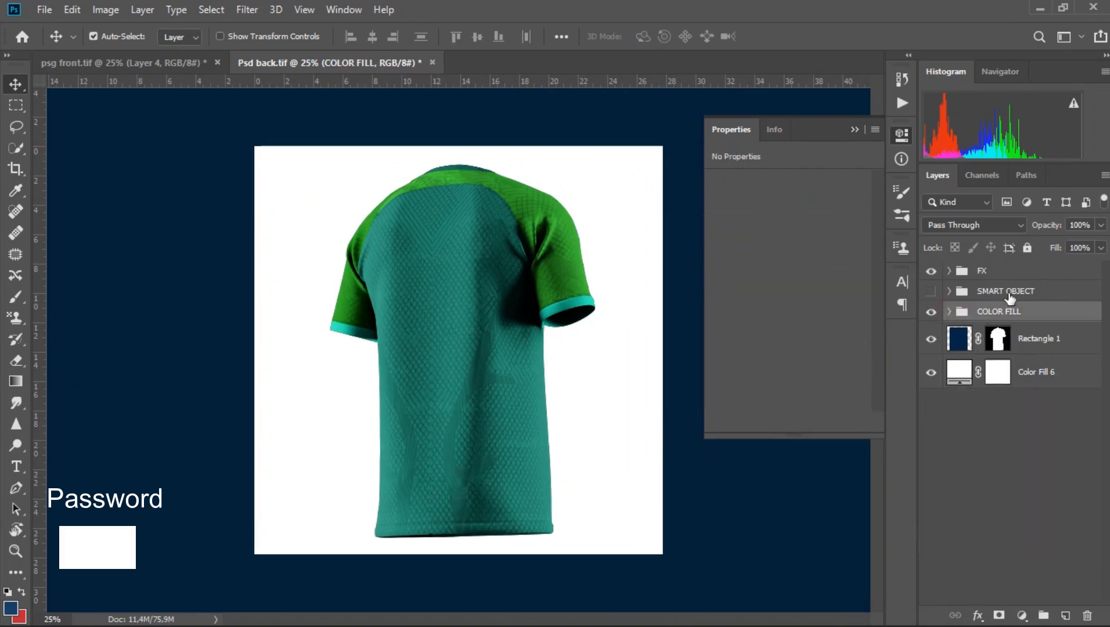
click(932, 291)
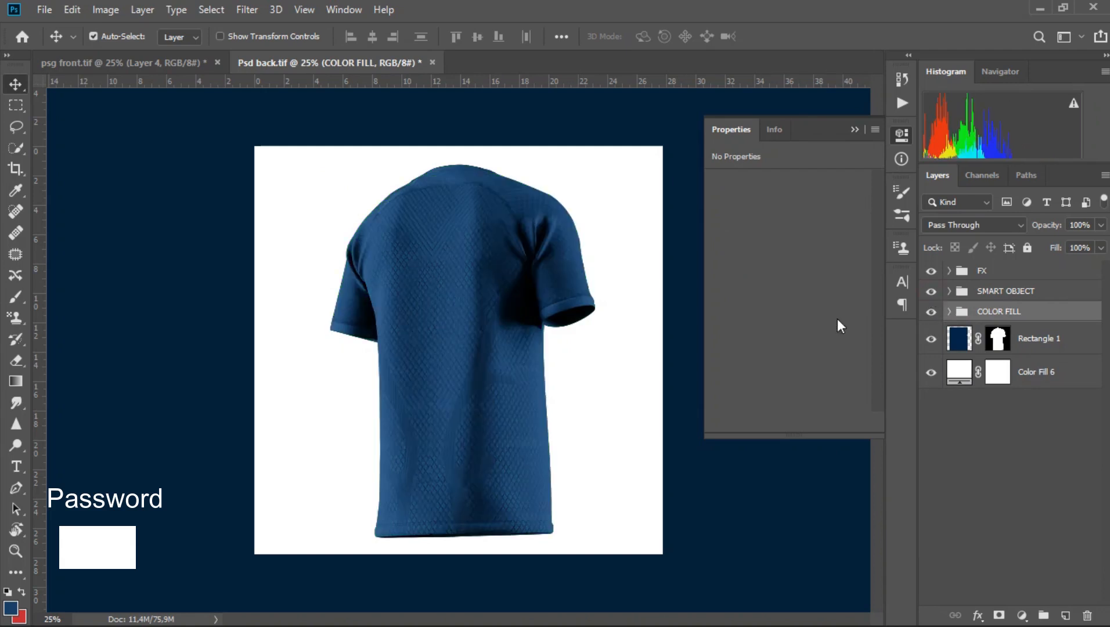
click(949, 292)
double_click(974, 457)
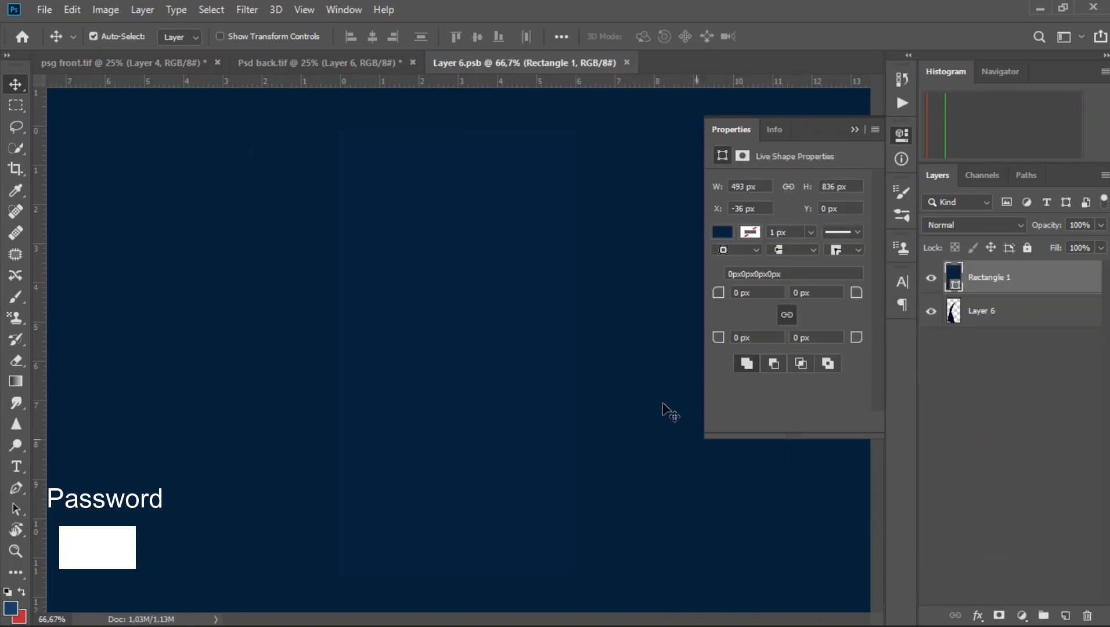
Recolor Rectangle 1 in the Layer 6 smart object to a very light blue, save it and check the sleeve on the back mockup
double_click(958, 276)
drag(732, 366, 634, 307)
click(961, 299)
click(44, 10)
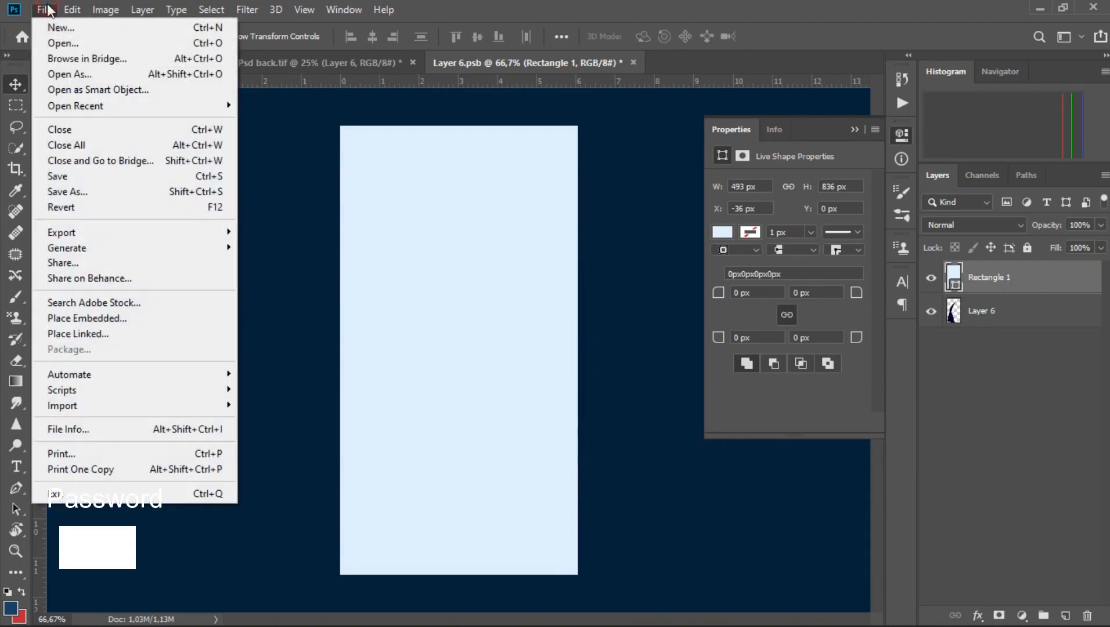
click(88, 177)
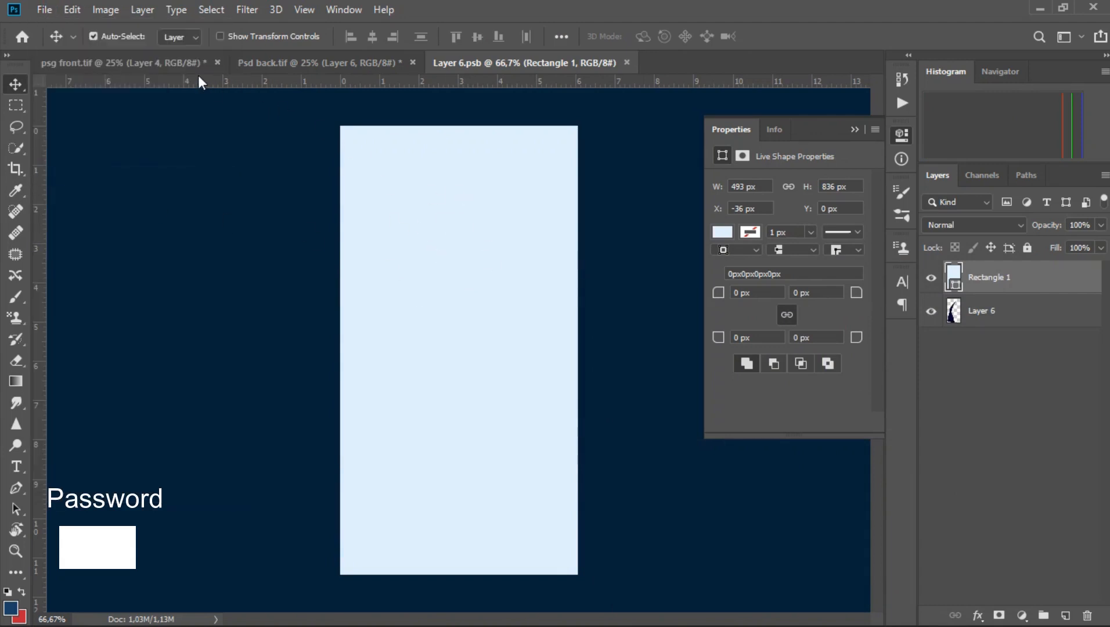
click(291, 61)
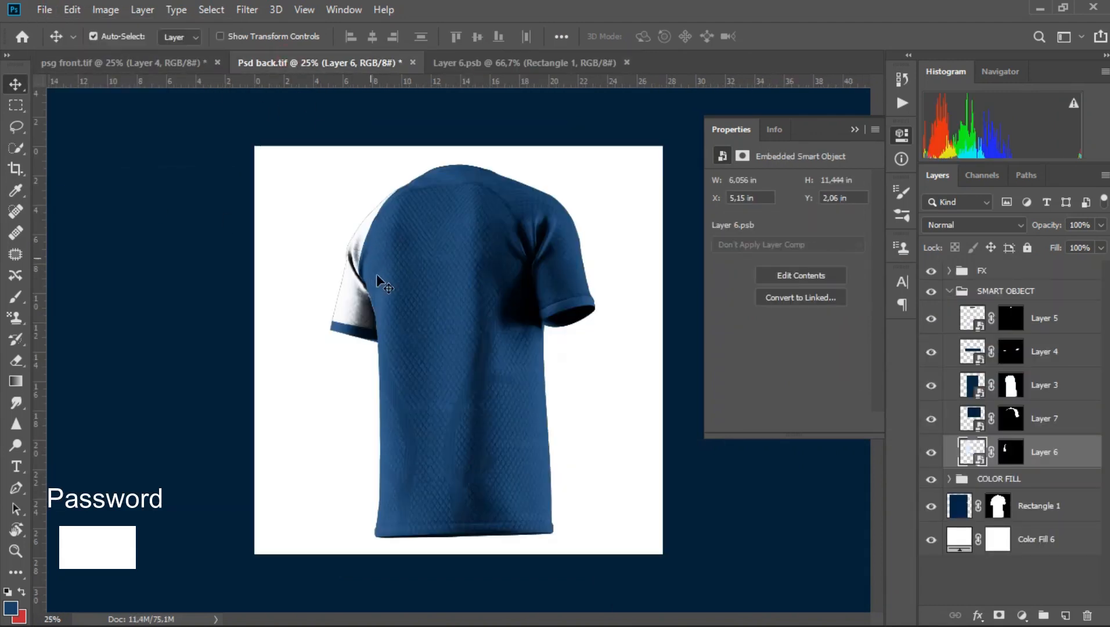
Return to the Layer 6 smart object and recolor its Rectangle 1 to a saturated dark blue
click(463, 63)
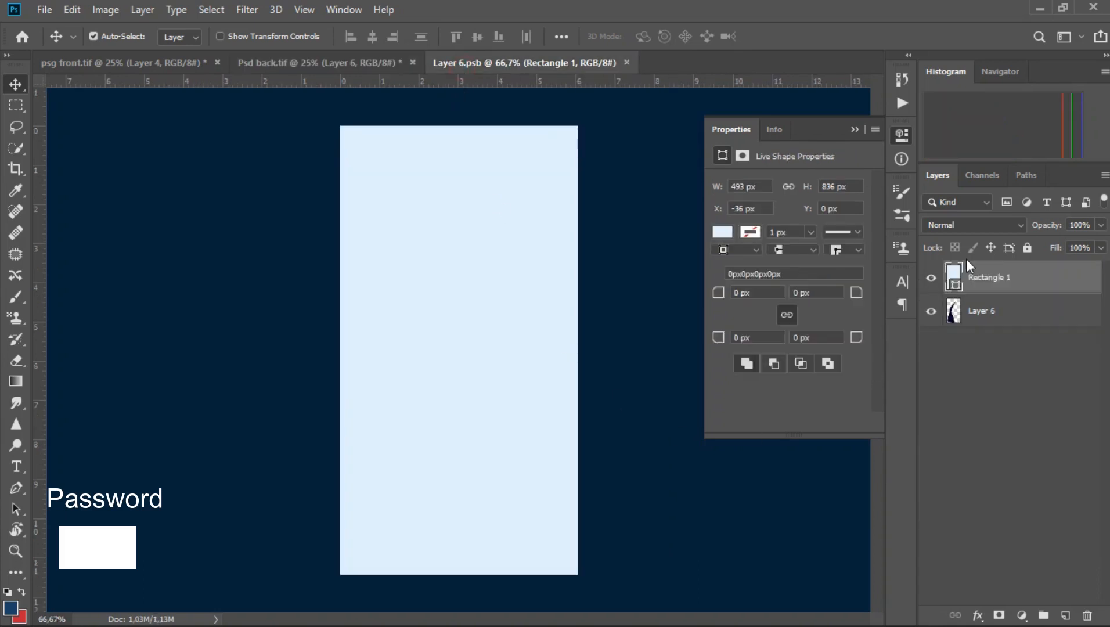
double_click(950, 273)
text(3b6da1)
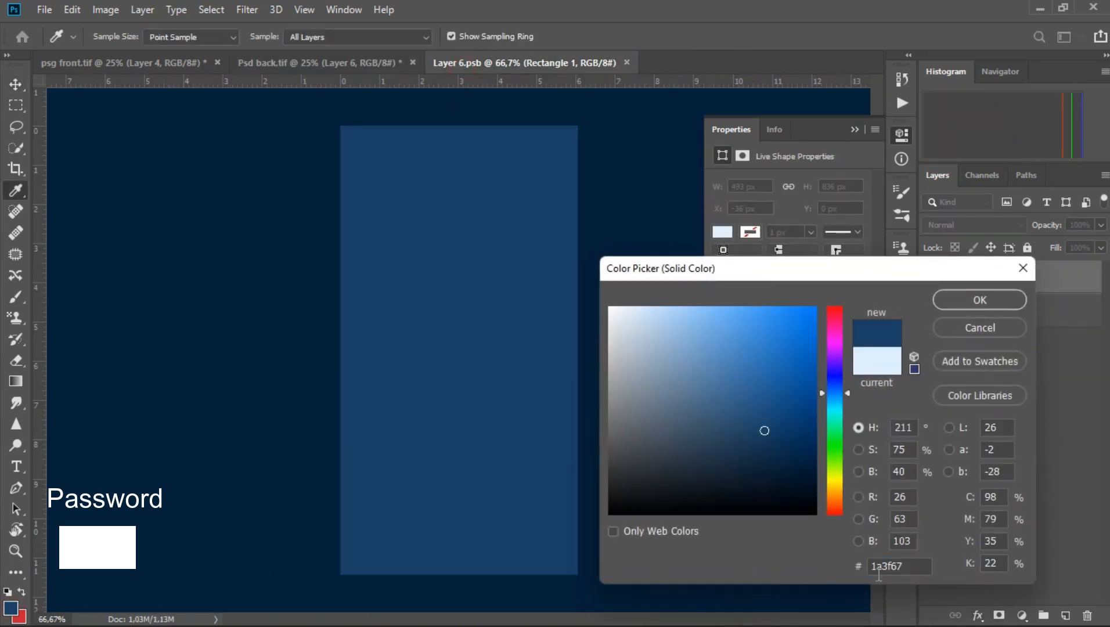
double_click(902, 568)
click(799, 447)
drag(801, 446, 808, 428)
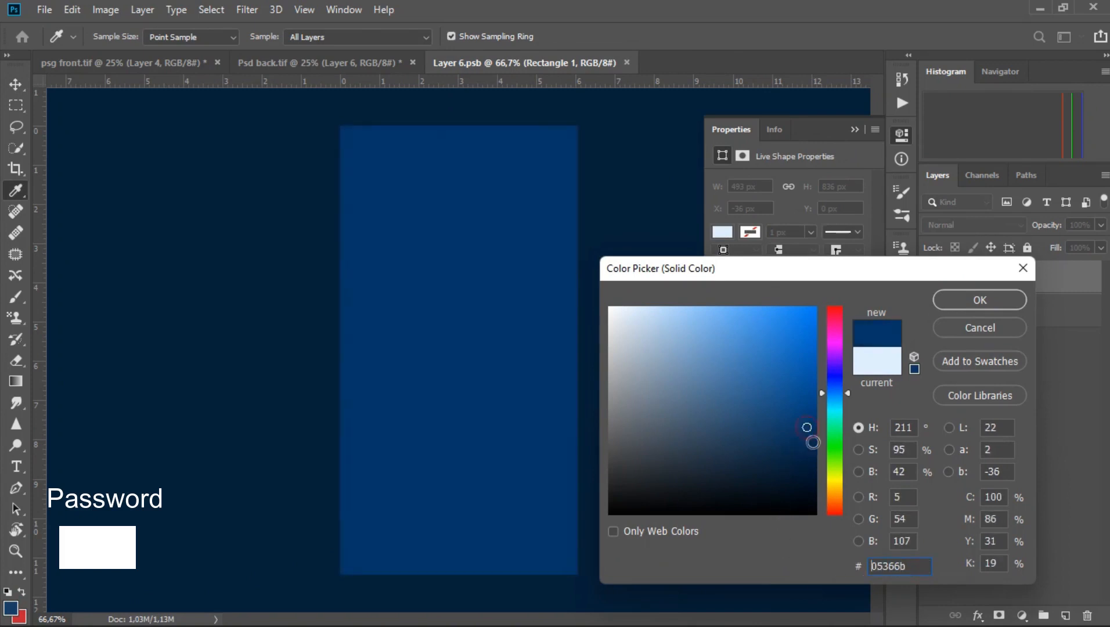
drag(916, 566, 880, 563)
drag(793, 427, 802, 433)
click(968, 303)
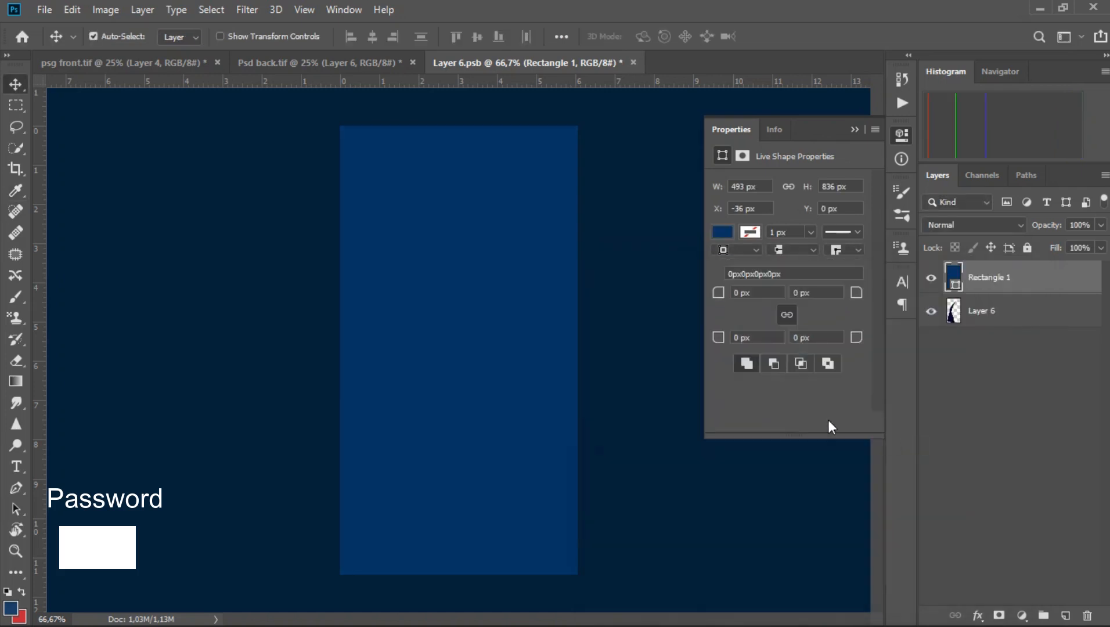
Save the Layer 6 smart object and close it to return to the back mockup
click(45, 10)
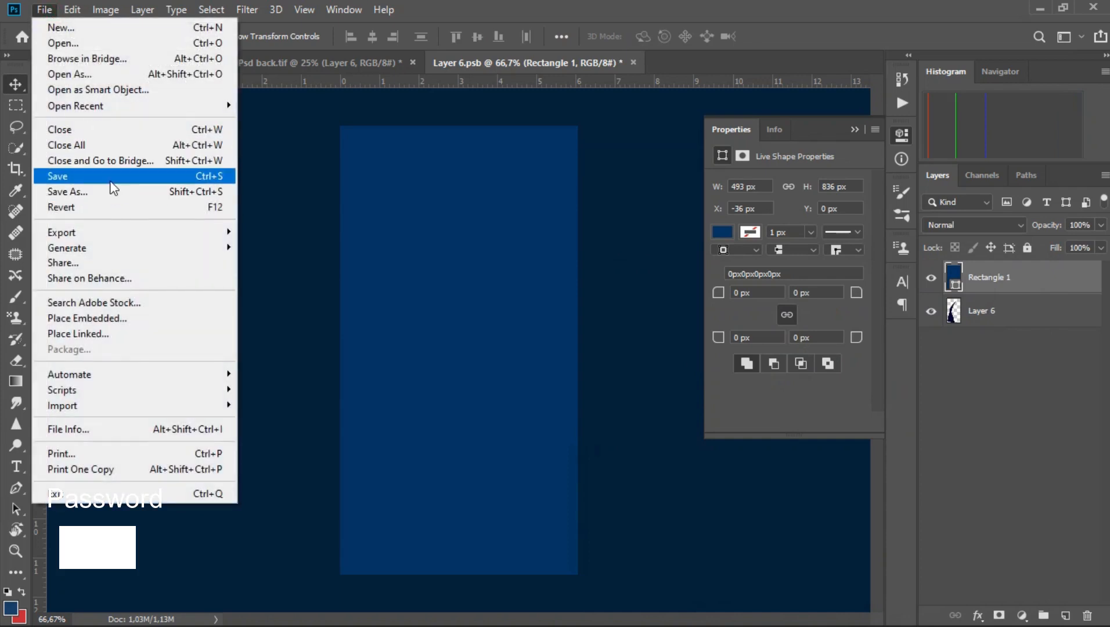
click(110, 178)
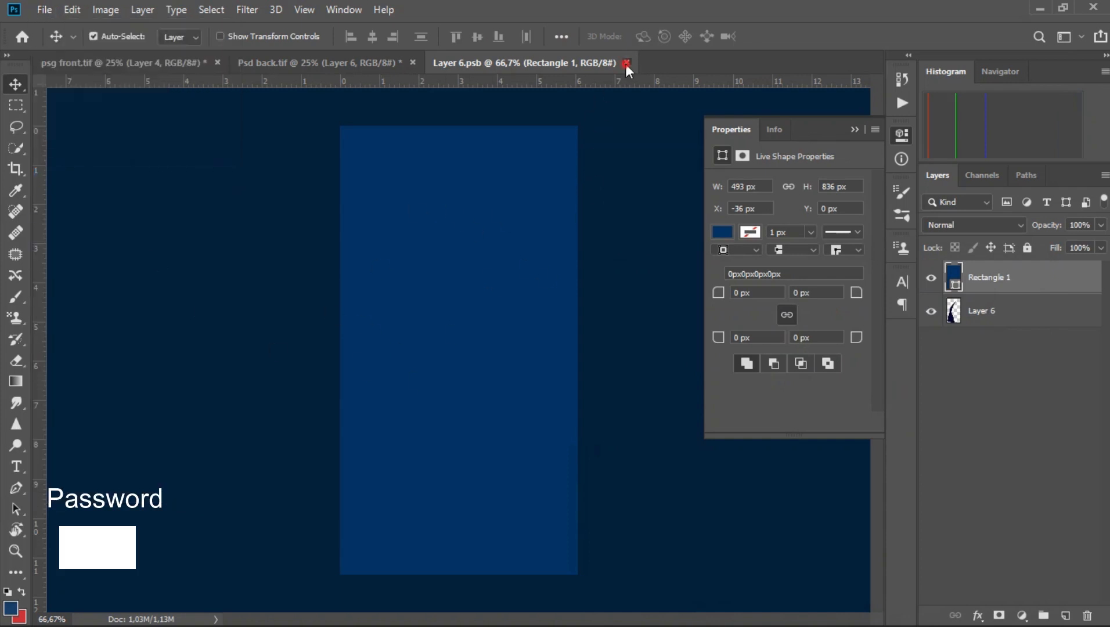
click(627, 63)
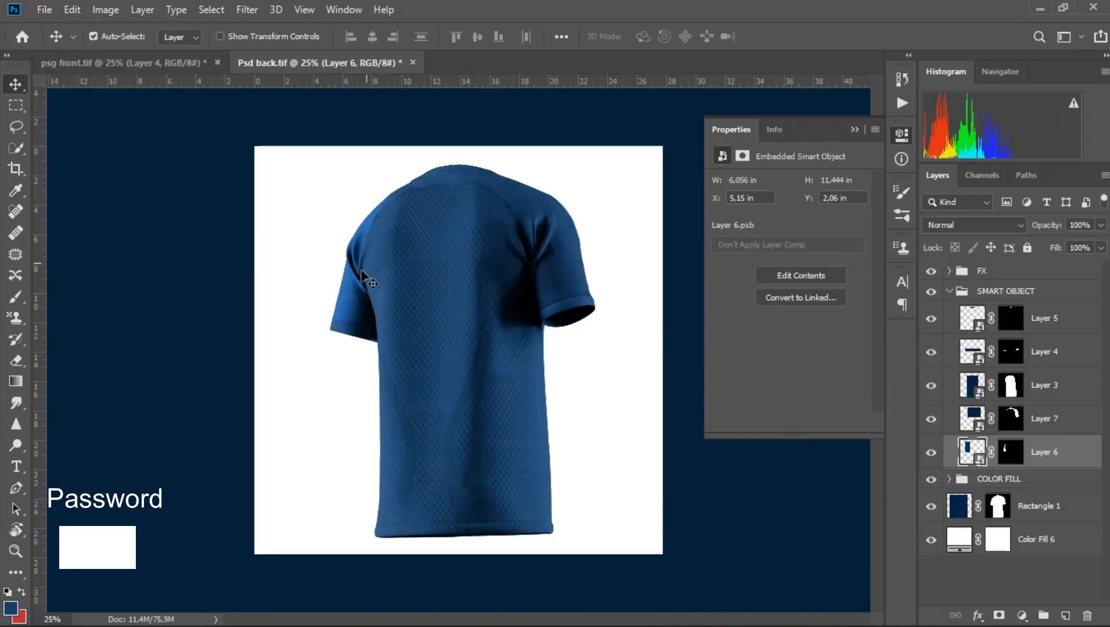
Open the Layer 7 yoke and sleeve smart object and try orange d08467 on its Rectangle 1
click(1060, 418)
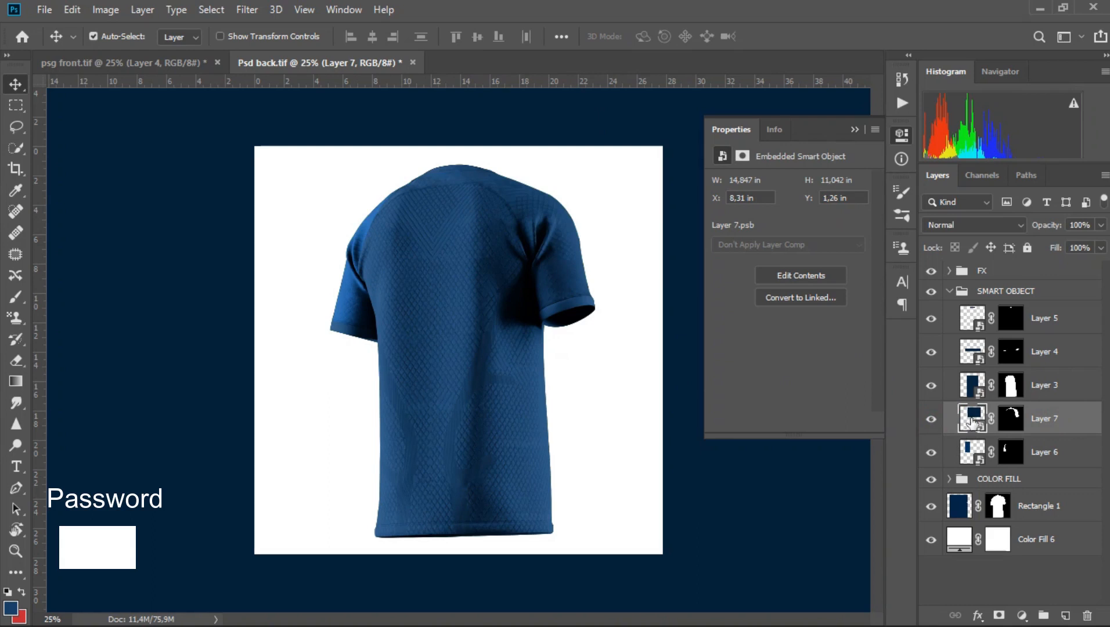
double_click(973, 418)
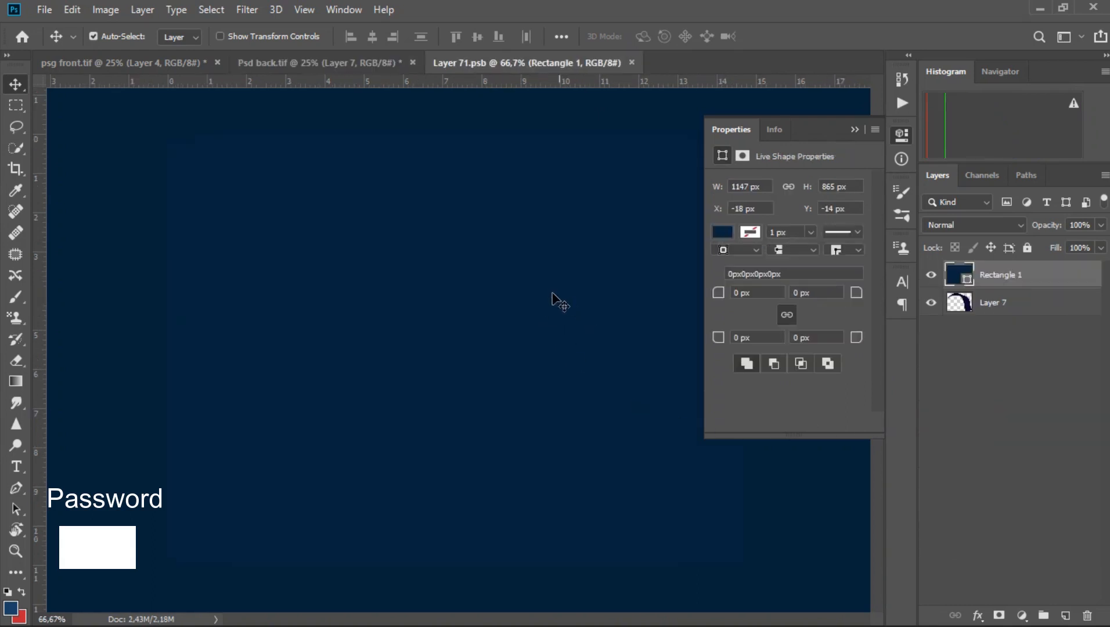
double_click(958, 277)
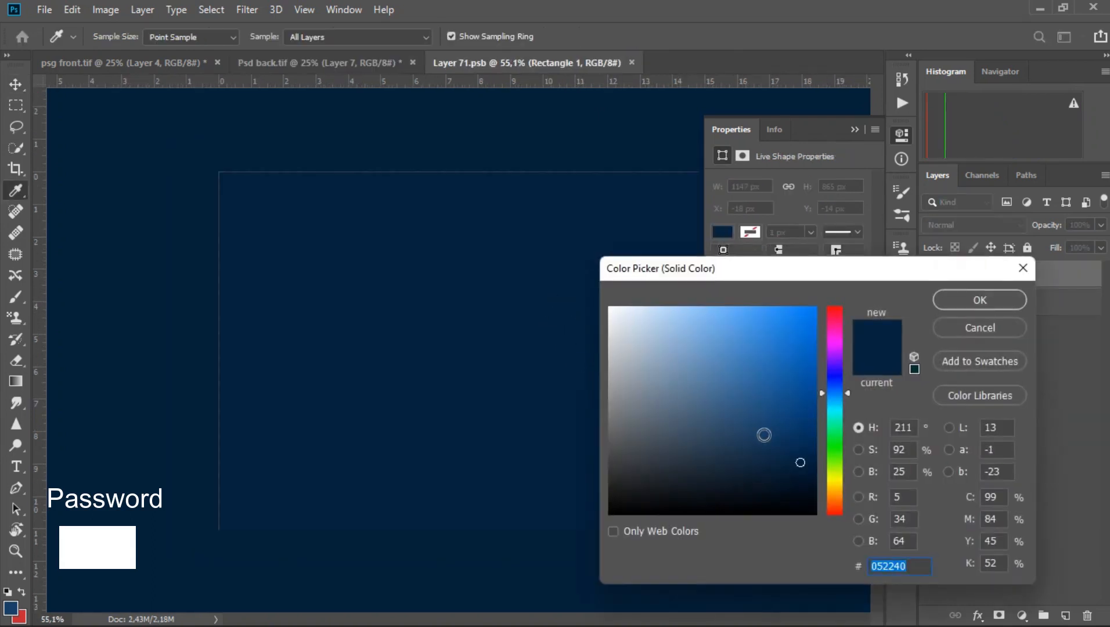
mouse_move(632, 379)
mouse_down()
mouse_move(743, 421)
mouse_move(577, 307)
mouse_move(657, 404)
mouse_move(690, 354)
mouse_move(715, 345)
mouse_up()
mouse_move(836, 399)
mouse_down()
mouse_move(836, 454)
mouse_move(841, 309)
mouse_move(847, 500)
mouse_up()
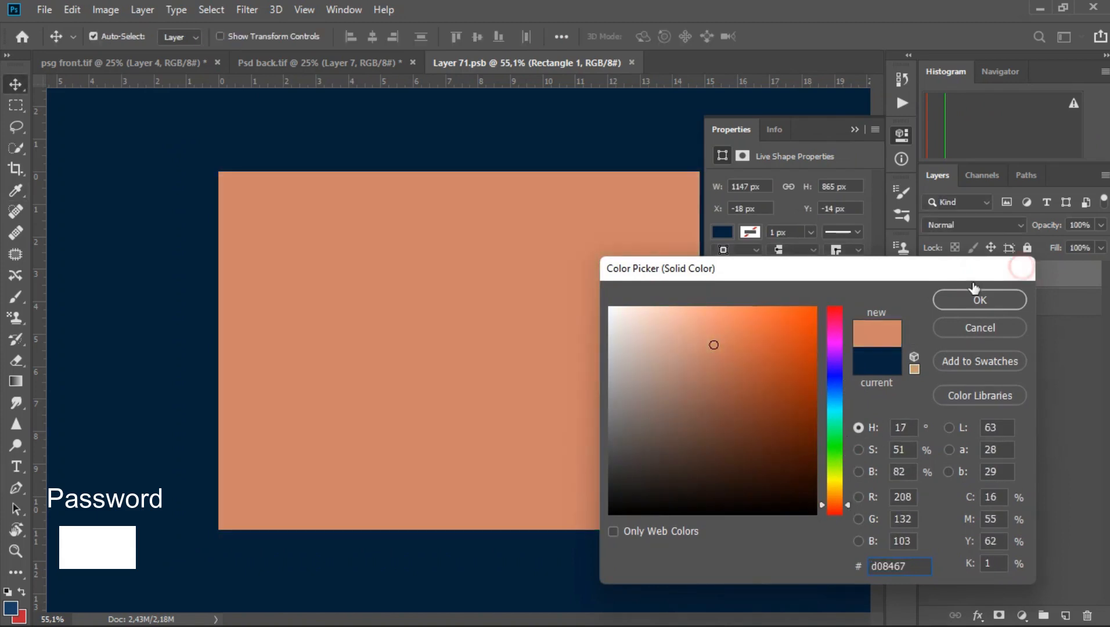
click(1024, 268)
Set the foreground color to dark navy 052240 and close the Layer 7 smart object
click(18, 606)
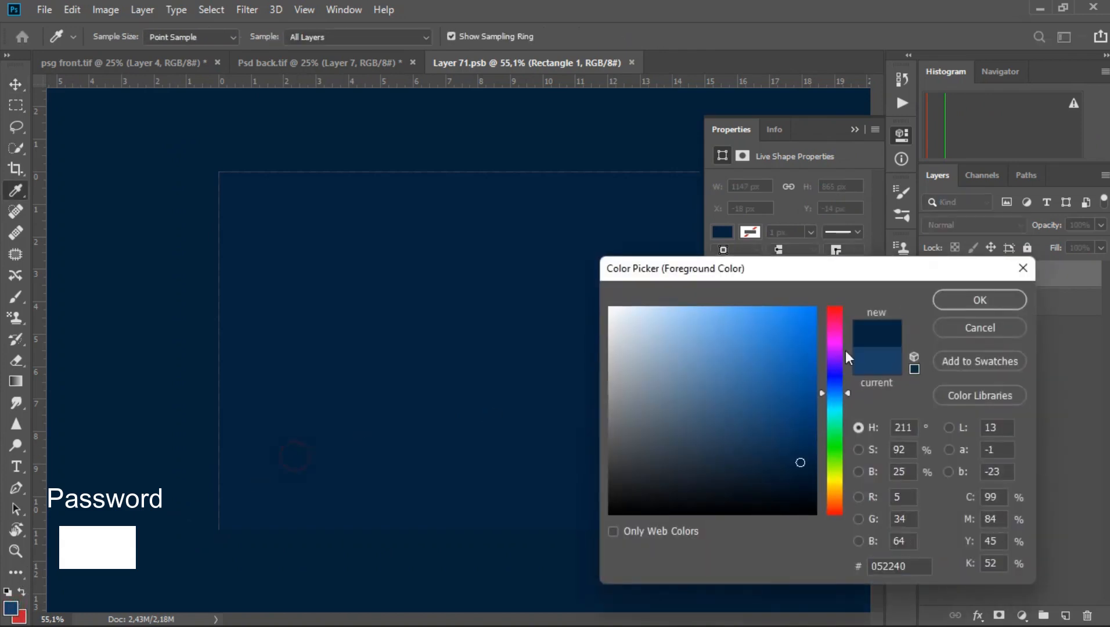
click(981, 299)
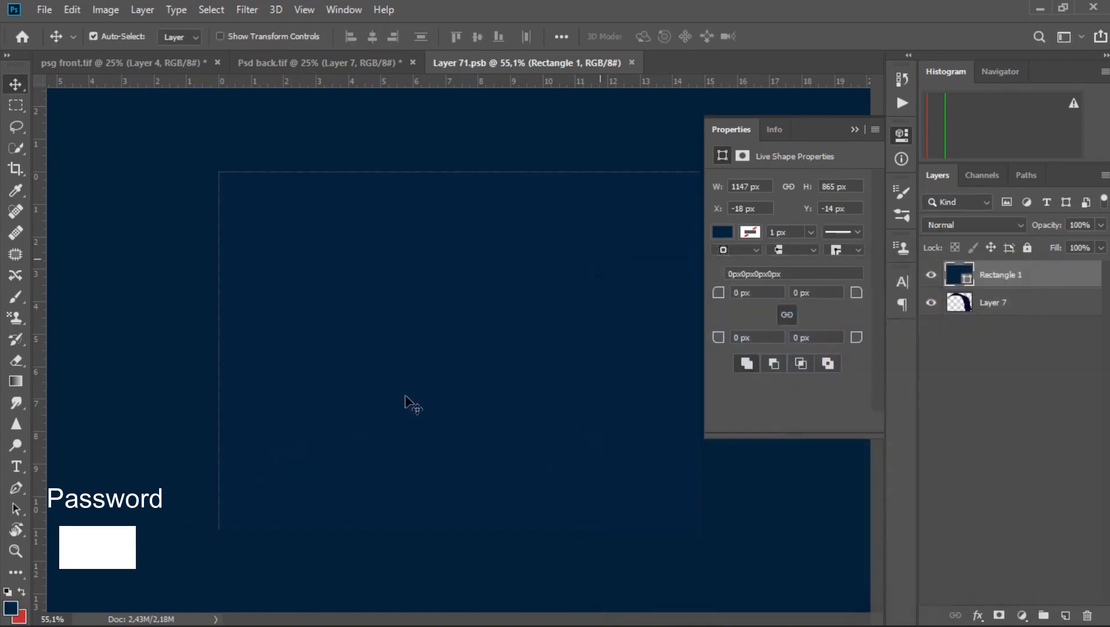
click(44, 9)
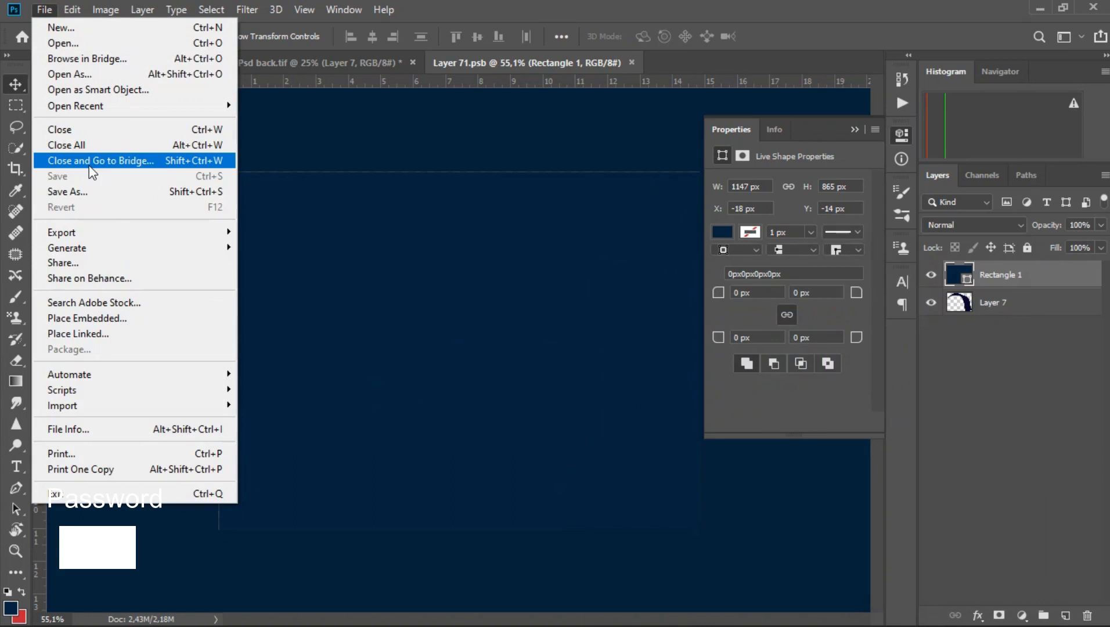
click(422, 214)
click(44, 16)
click(419, 176)
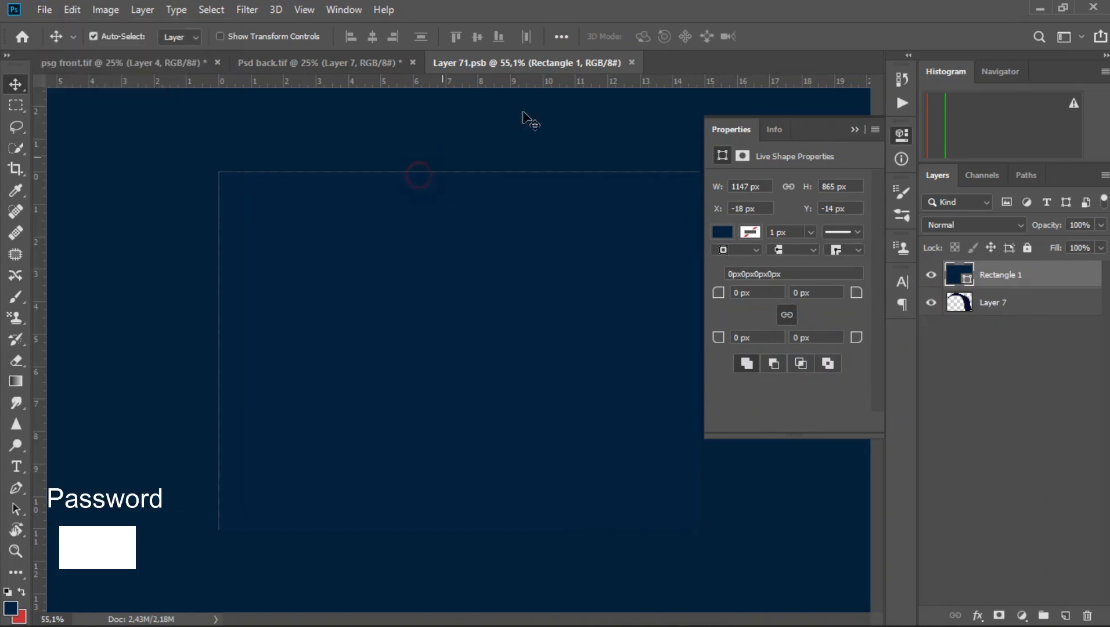
click(632, 62)
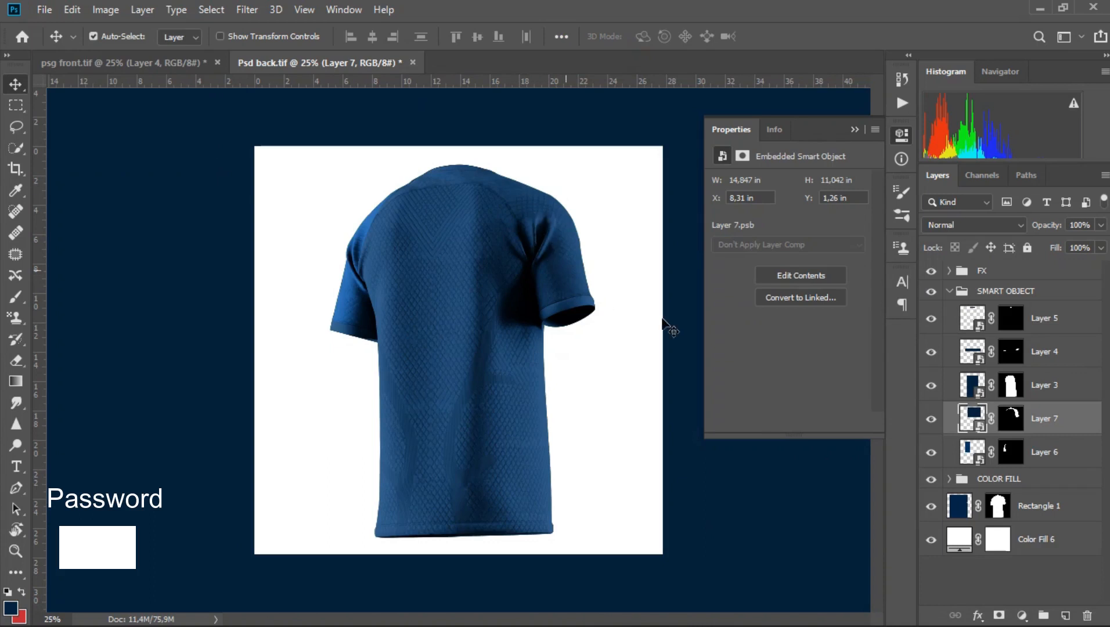
Open the back body smart object Layer 3, show its hidden Layer 3 shape as a guide and compare it with the back mockup
click(974, 394)
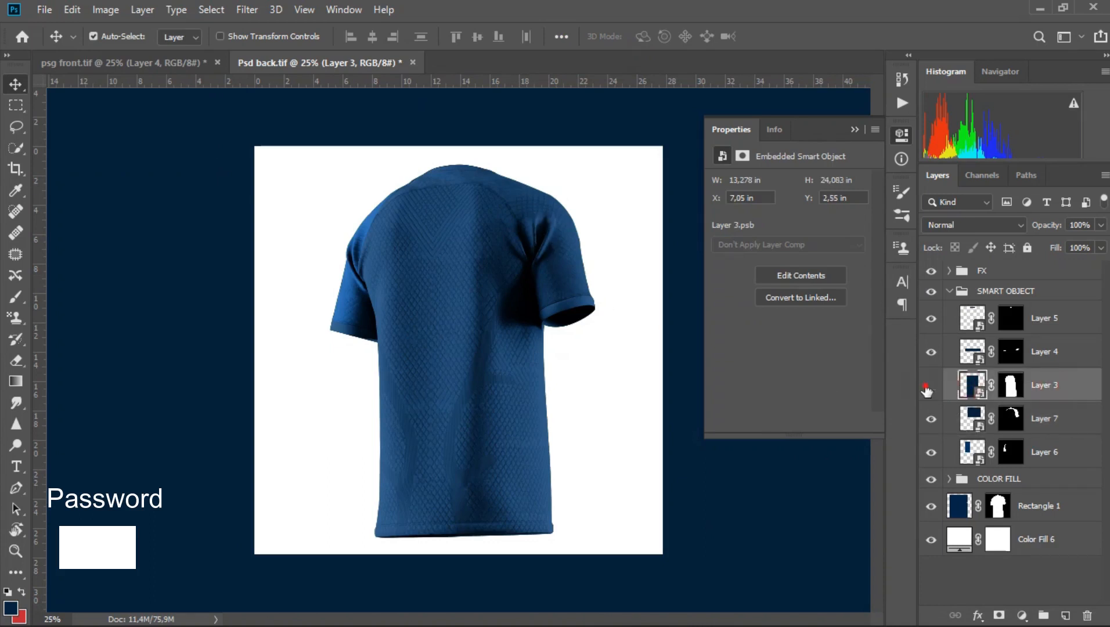
click(930, 387)
double_click(979, 394)
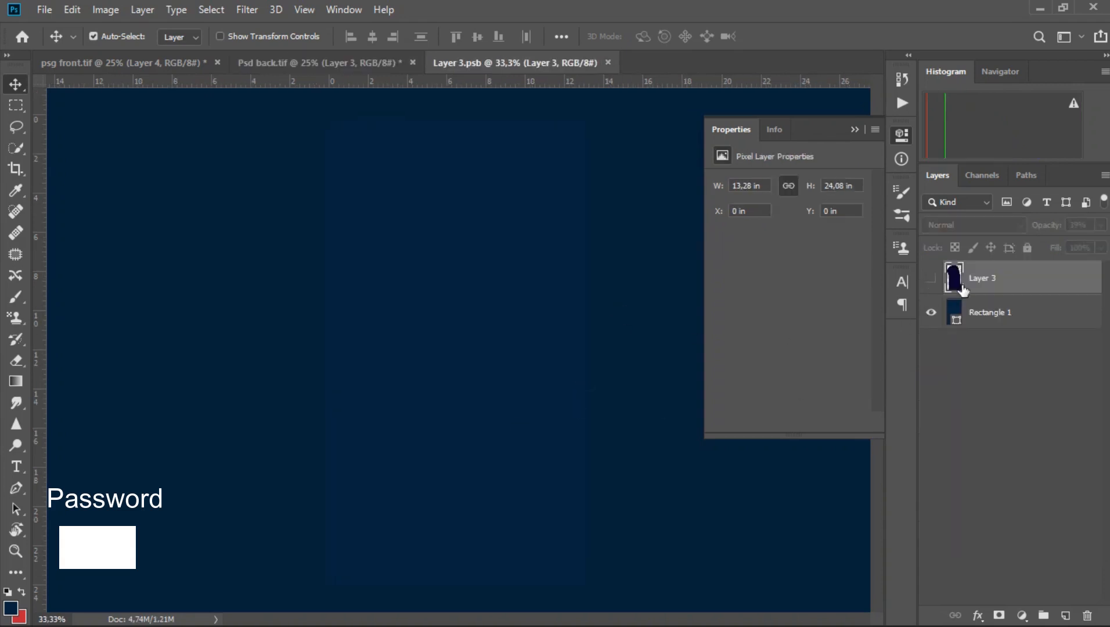
click(932, 280)
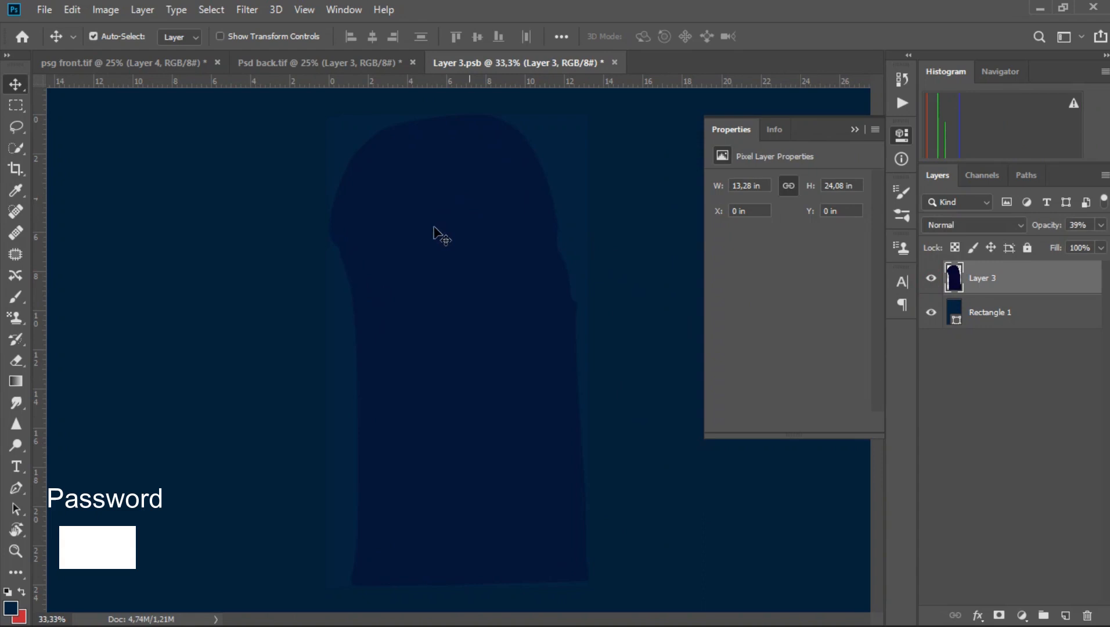
click(274, 64)
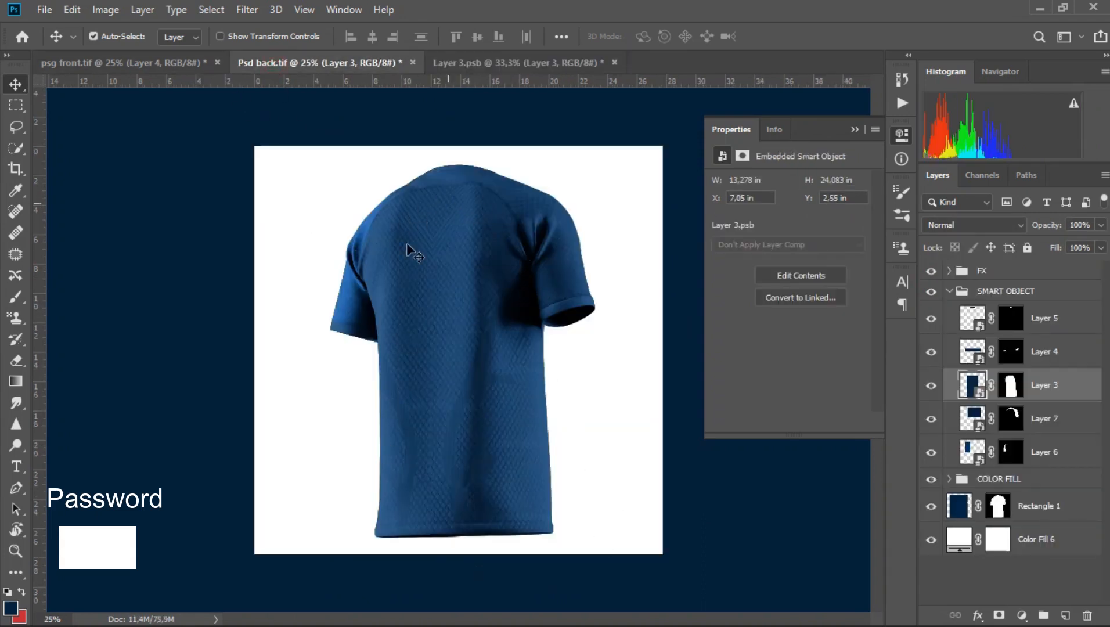
click(525, 65)
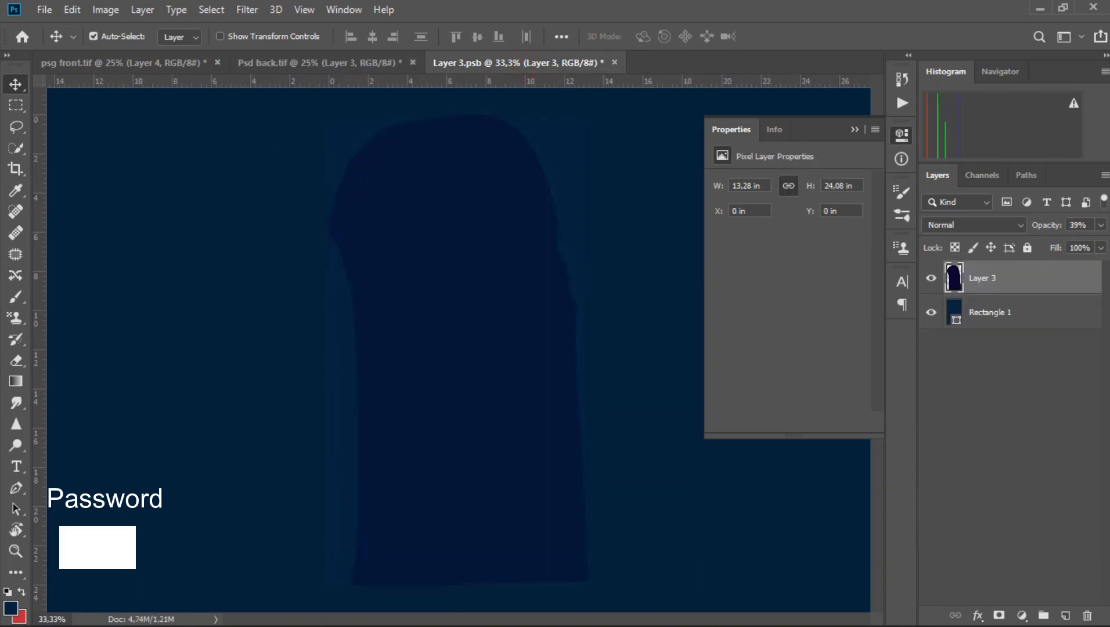
Add a Poppins text layer reading MBAPPE across the upper part of the back shape
click(16, 469)
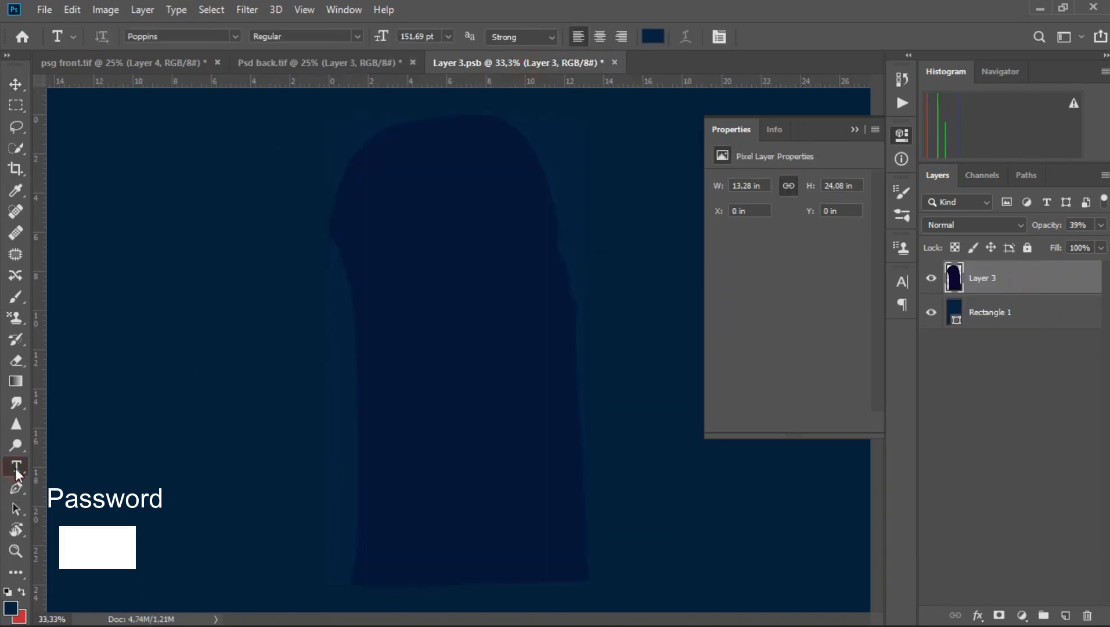
click(417, 269)
drag(430, 313, 361, 313)
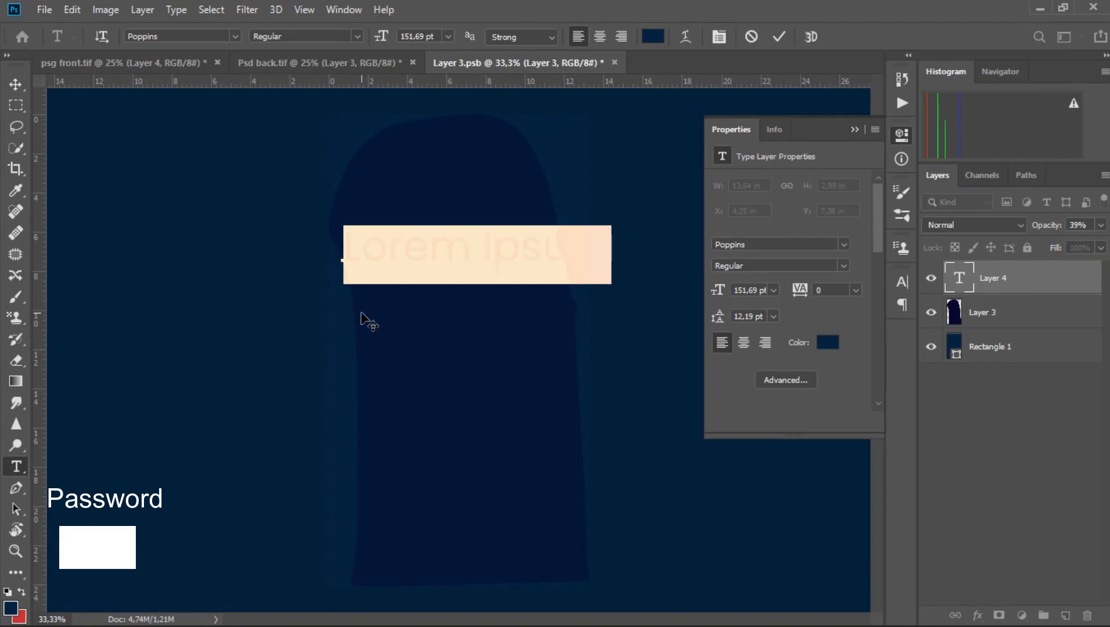
key(BackSpace)
key(Caps_Lock)
text(m)
text(MBAPPE)
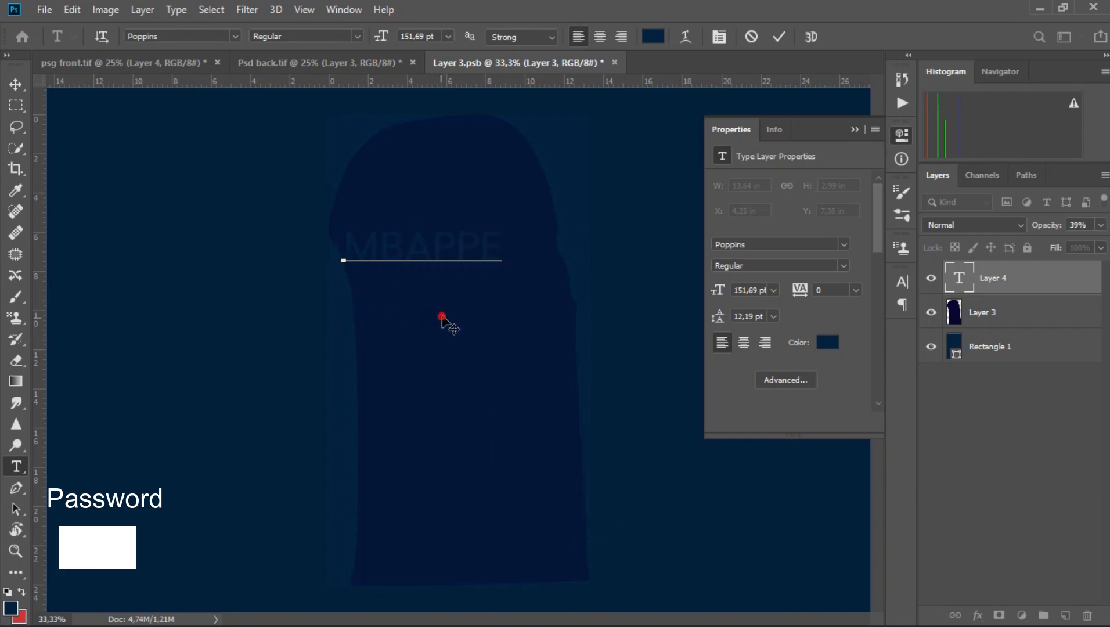
Color the MBAPPE text white (ffffff) and move it up near the top of the back shape
drag(517, 219, 280, 213)
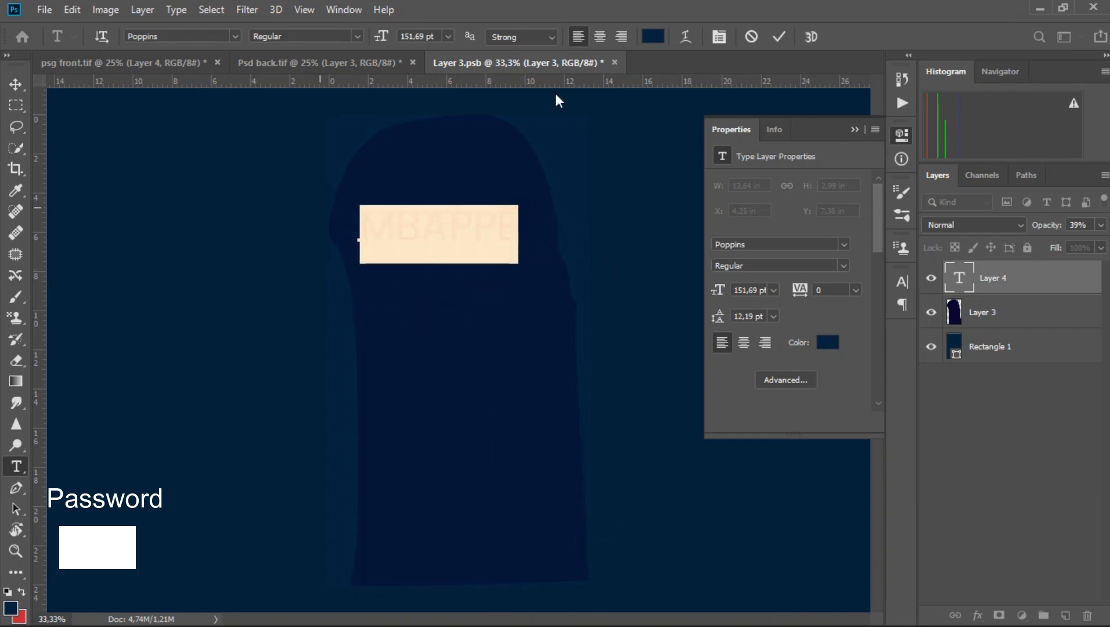
click(651, 37)
text(ffffff)
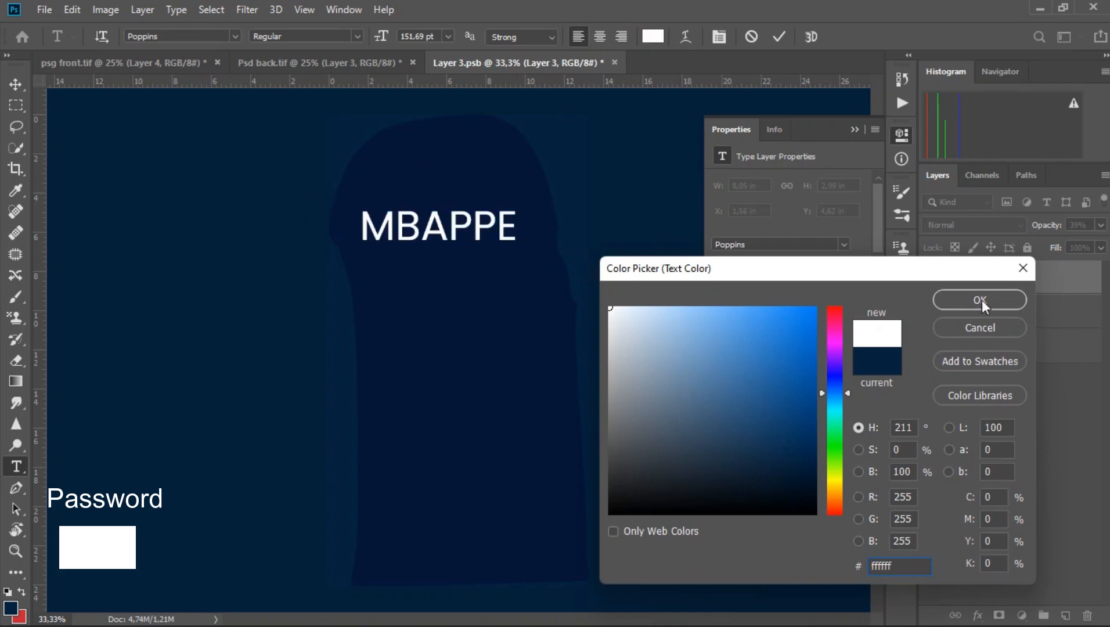
click(992, 300)
drag(468, 307, 479, 238)
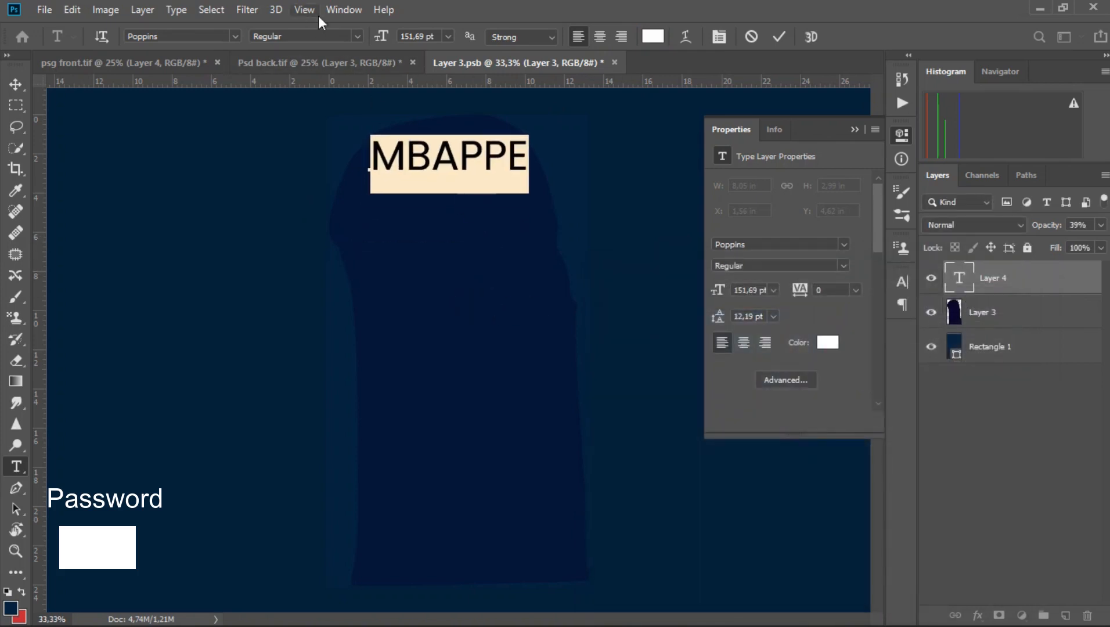
Reduce the MBAPPE font size to 132,69 pt and commit the text
click(448, 37)
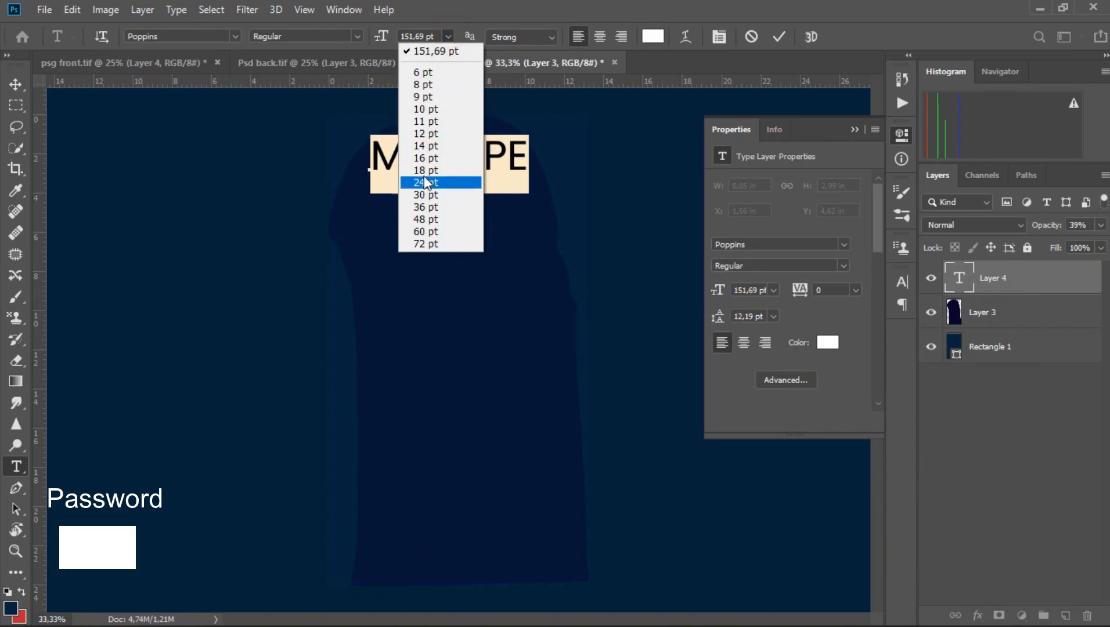
click(416, 36)
click(414, 35)
scroll(417, 31, down, 8)
scroll(417, 32, down, 11)
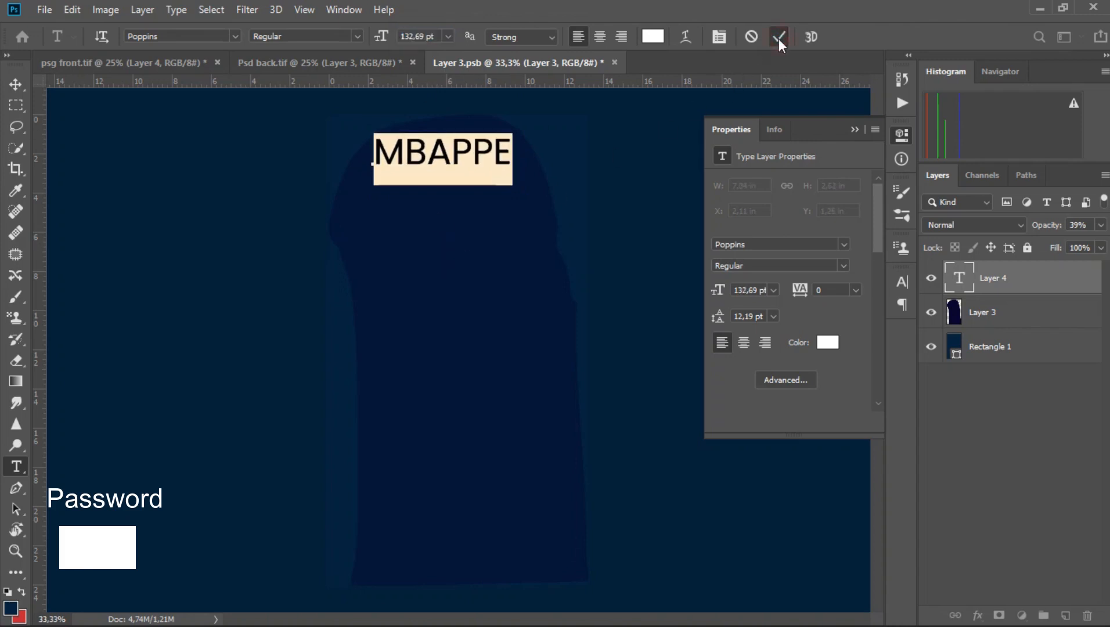
key(ctrl)
click(778, 38)
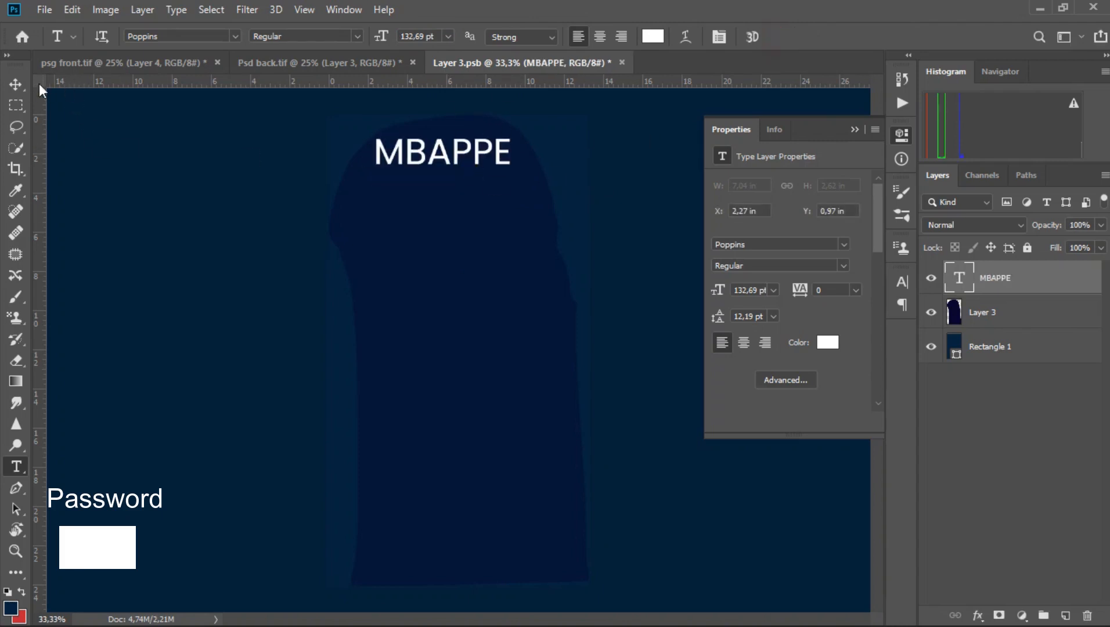
Free-transform the MBAPPE text with a slight counterclockwise tilt to follow the angle of the shirt's shoulders
click(15, 84)
key(ctrl)
key(ctrl+t)
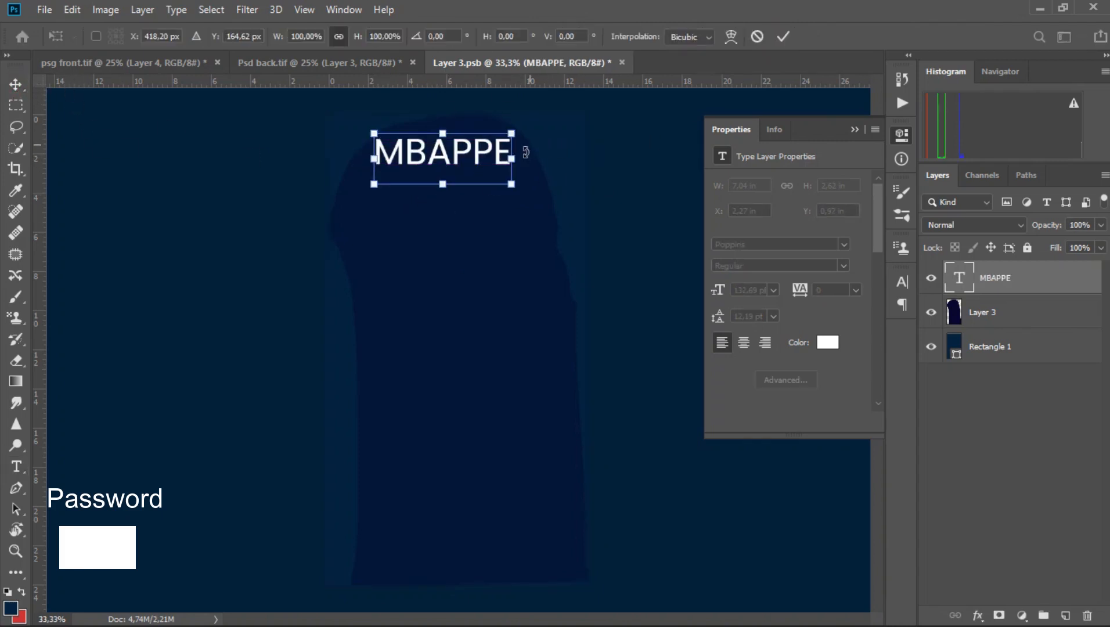
drag(510, 188, 460, 177)
key(Return)
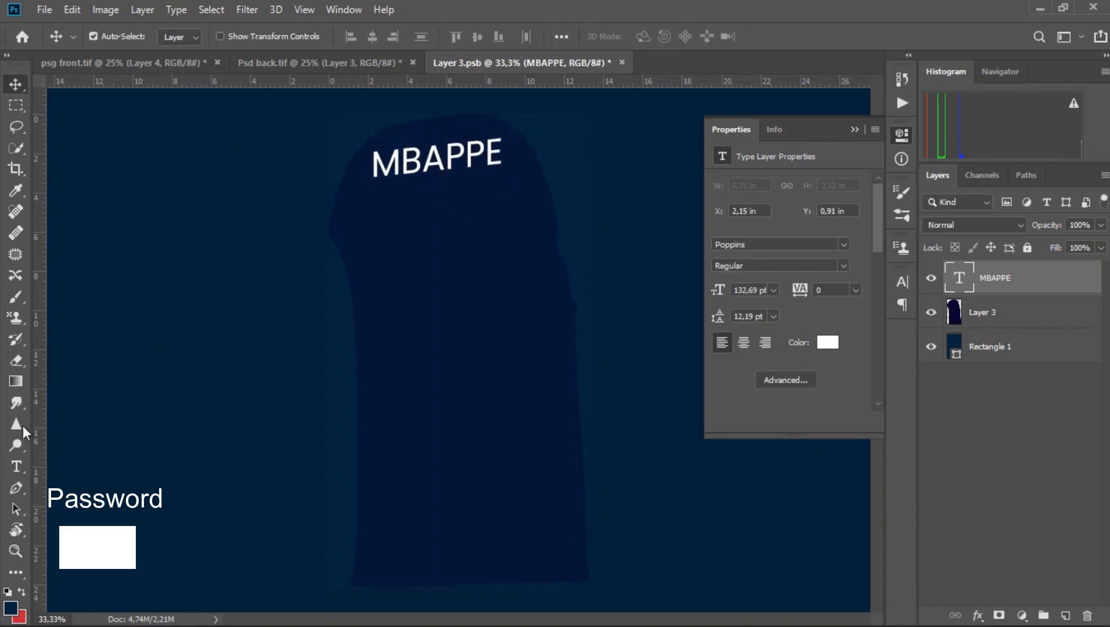
Add a new white text layer reading 10 in the middle of the back shape
click(17, 466)
click(462, 314)
key(BackSpace)
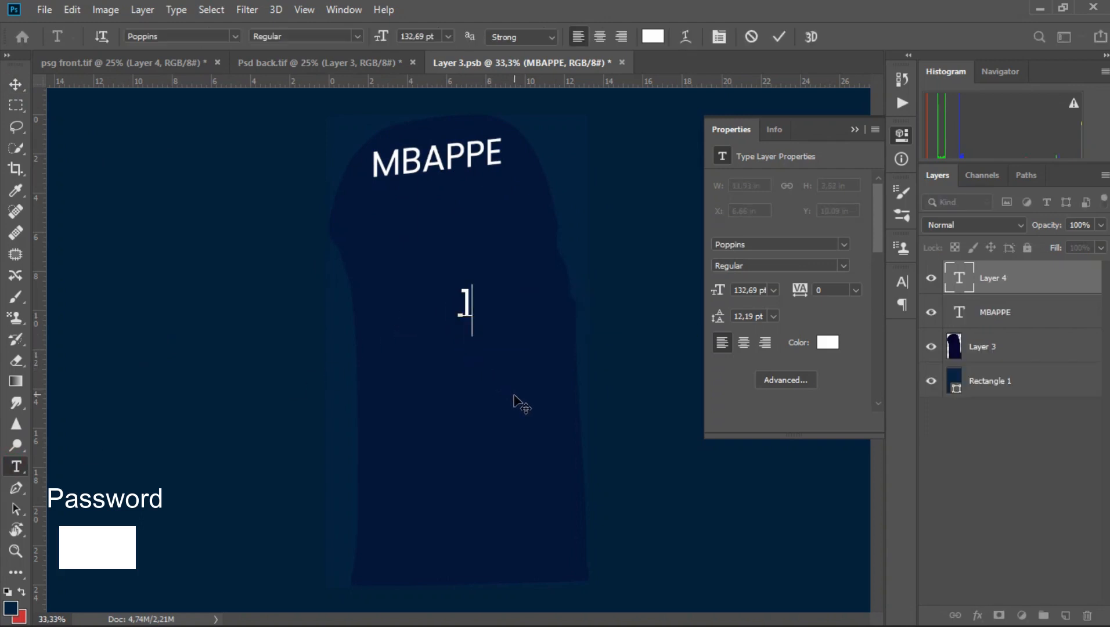
text(10)
drag(491, 365, 463, 392)
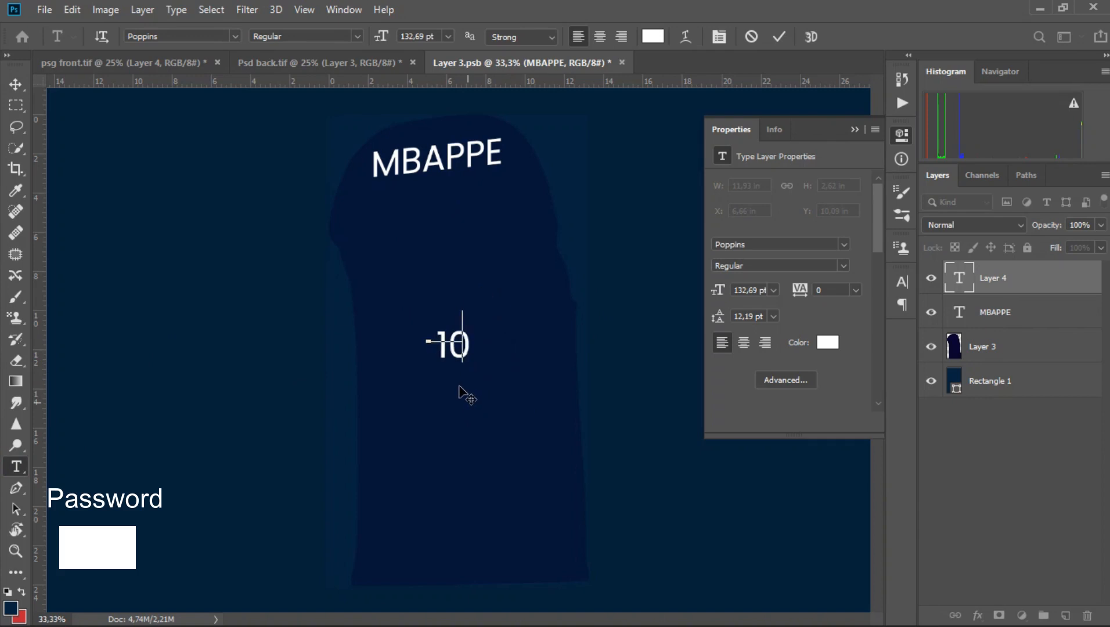
Replace the number with 7 and finally with 9, and commit the text
drag(465, 335, 400, 331)
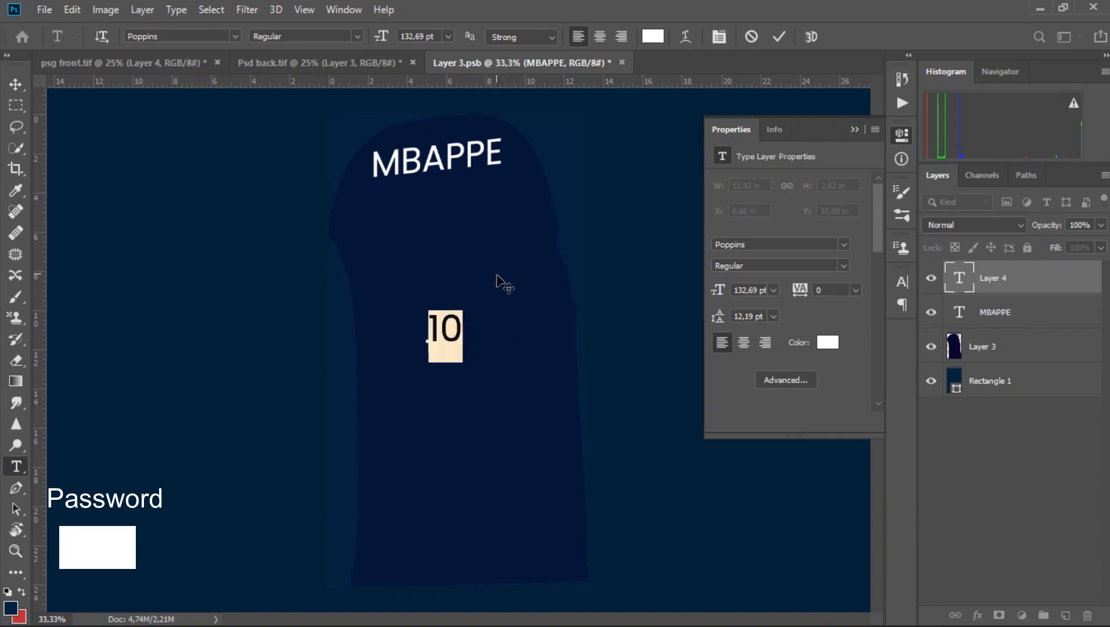
text(7)
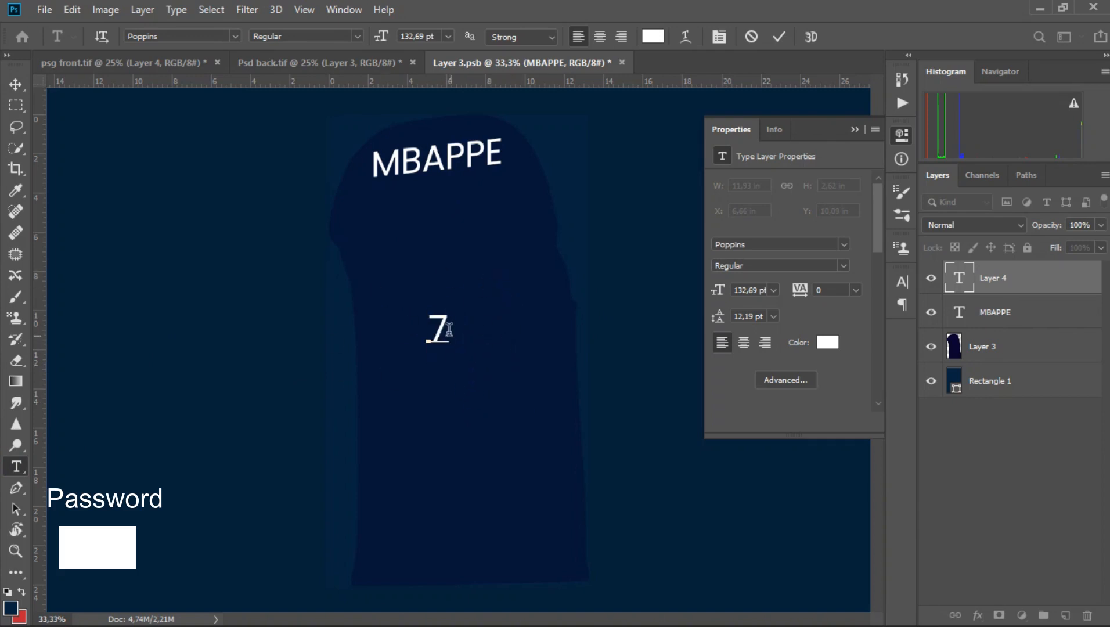
drag(449, 330, 406, 334)
text(9)
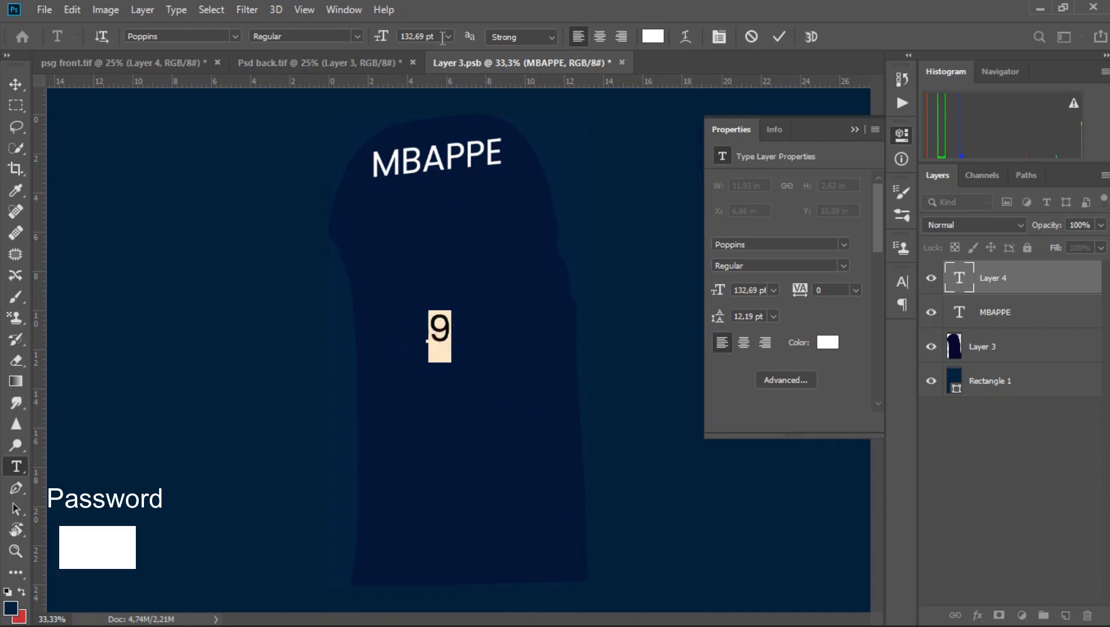
click(778, 37)
Scale the 9 up to about 753 pt and center it on the back below the name
click(16, 85)
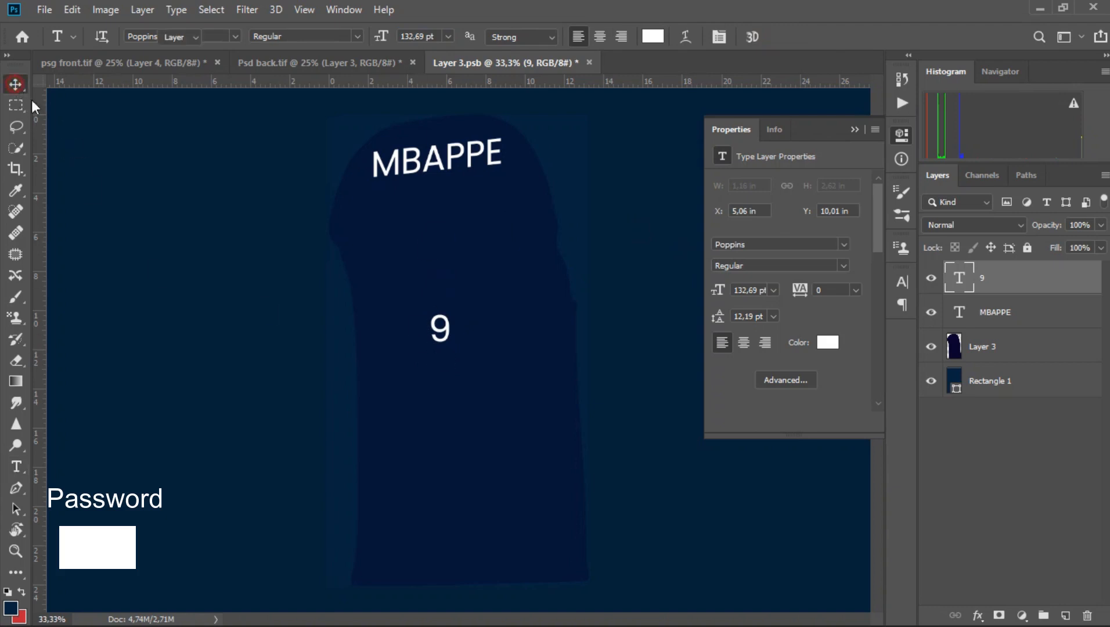
click(220, 36)
drag(451, 312, 535, 173)
drag(491, 291, 478, 340)
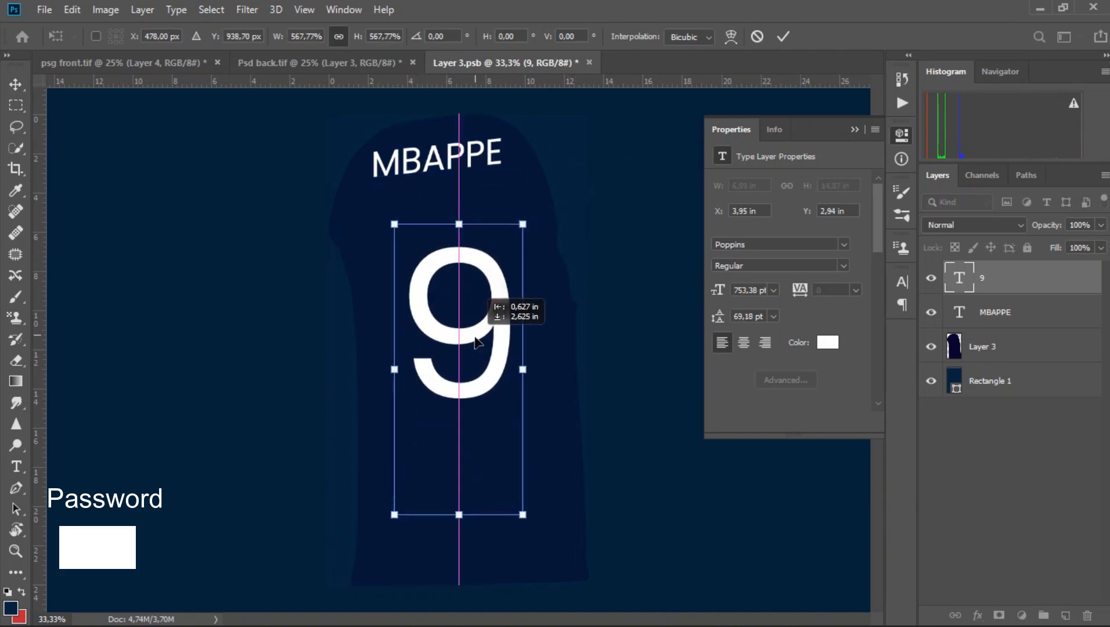
Rotate the 9 by about -6,13°, reduce it to 658,9 pt and place it under the name
drag(565, 525, 582, 512)
drag(509, 215, 498, 234)
drag(431, 326, 432, 303)
drag(500, 211, 495, 224)
drag(468, 285, 461, 269)
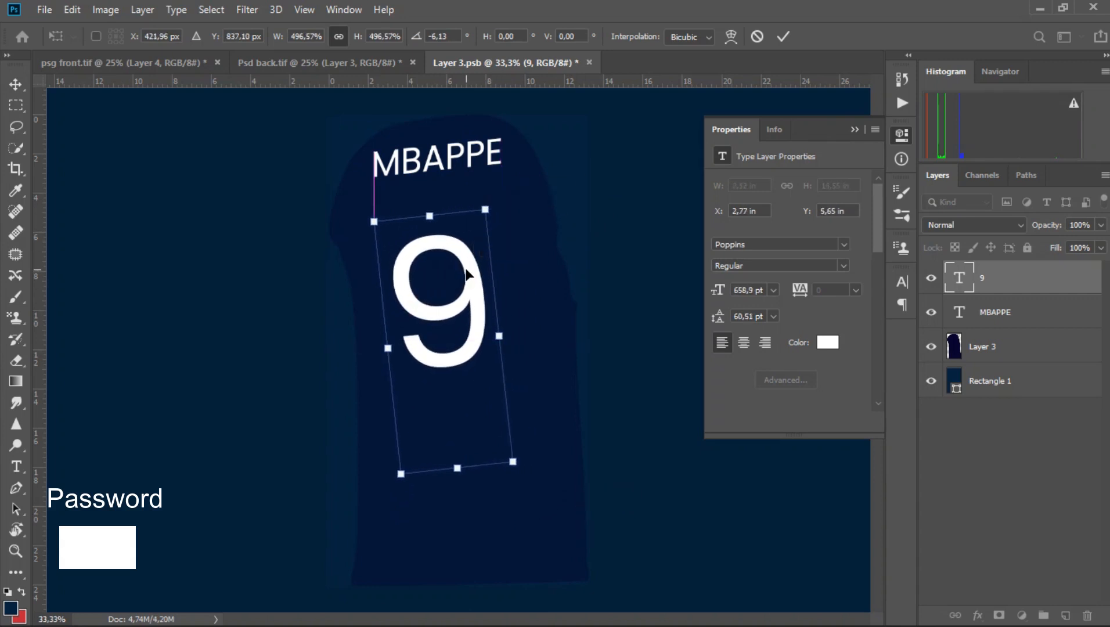
key(Return)
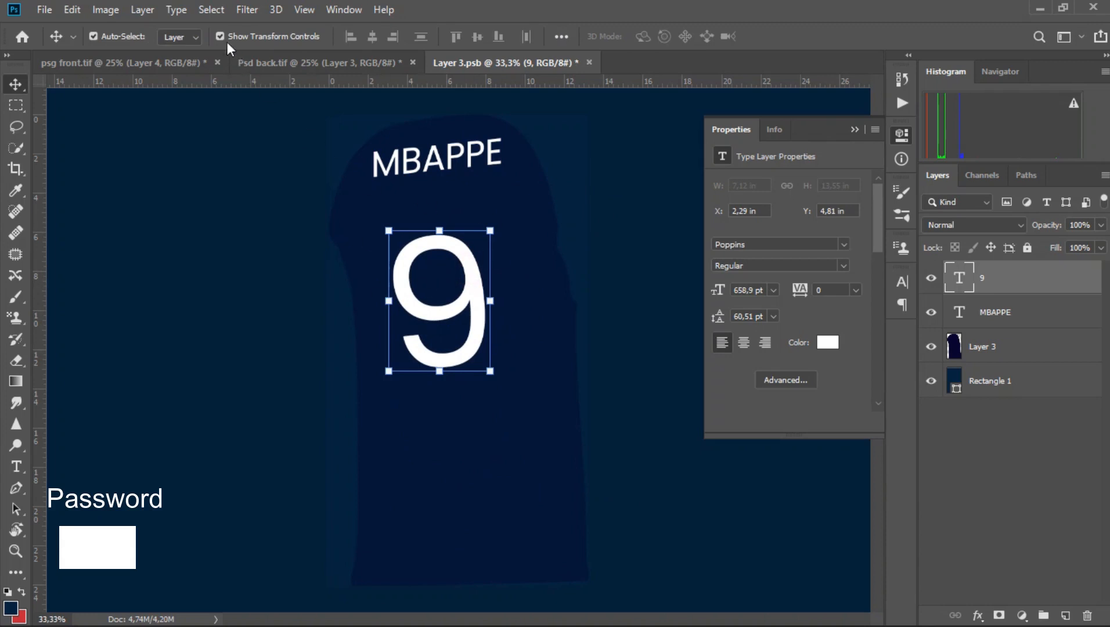
click(220, 36)
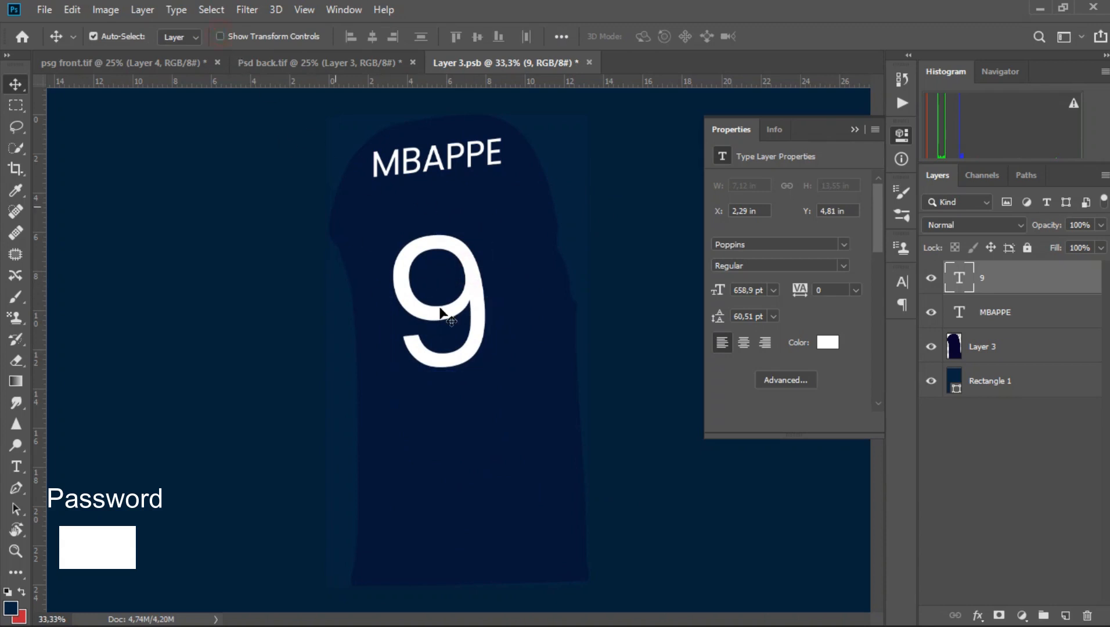
Save the Layer 3 smart object and check the name and number on the back mockup
click(41, 14)
click(70, 176)
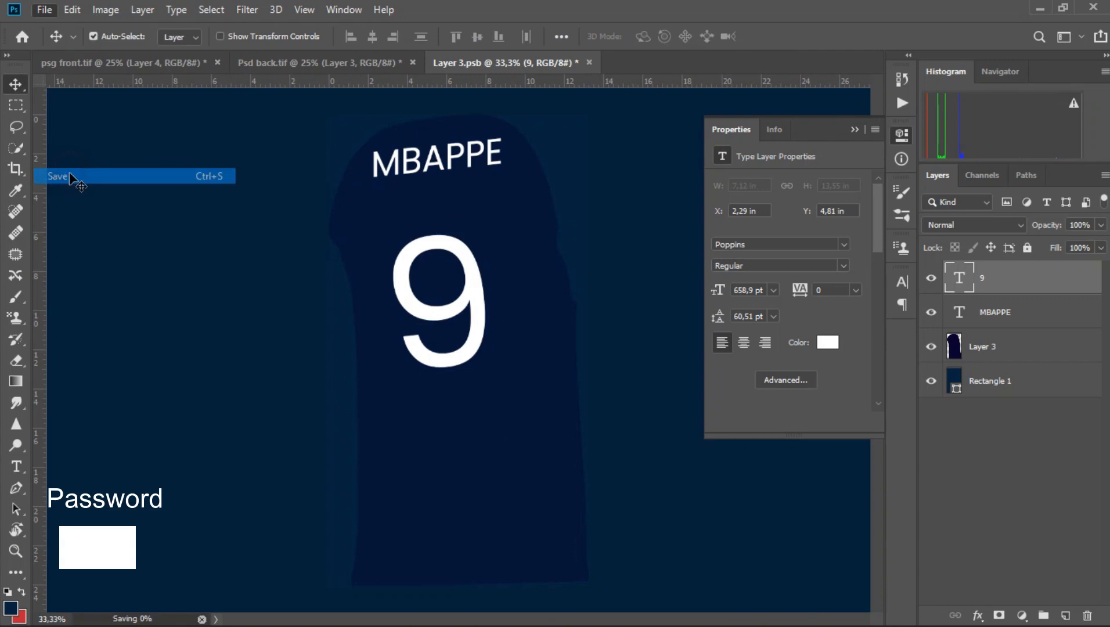
click(172, 63)
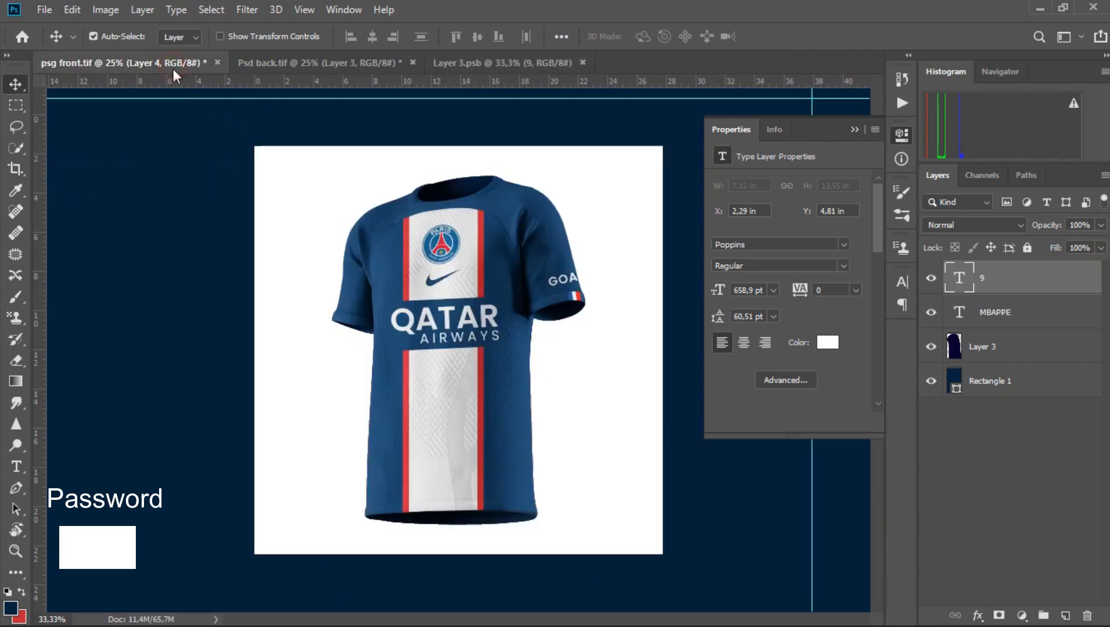
click(299, 63)
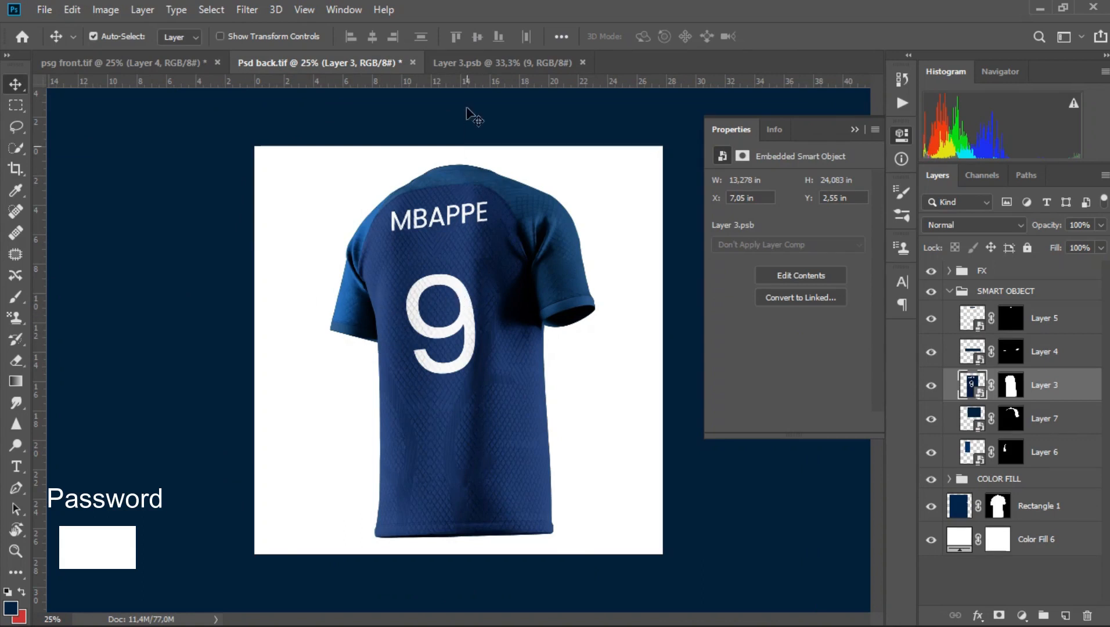
Return to the Layer 3 smart object, nudge the 9 slightly down and replace it with 10
click(477, 63)
drag(496, 303, 471, 311)
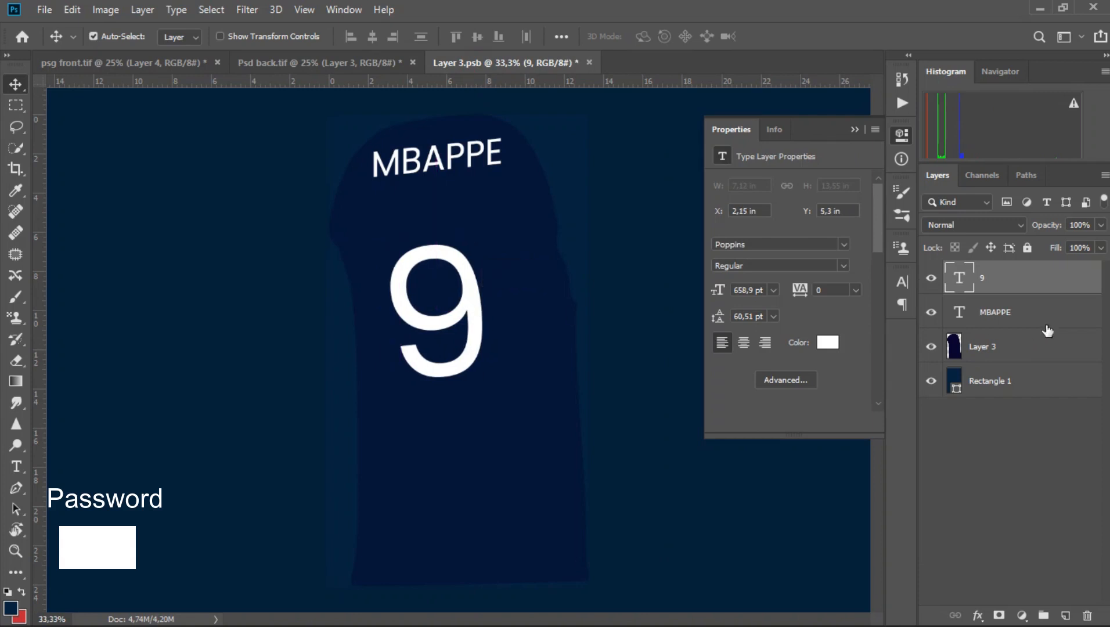
double_click(960, 278)
text(10)
drag(508, 401, 500, 407)
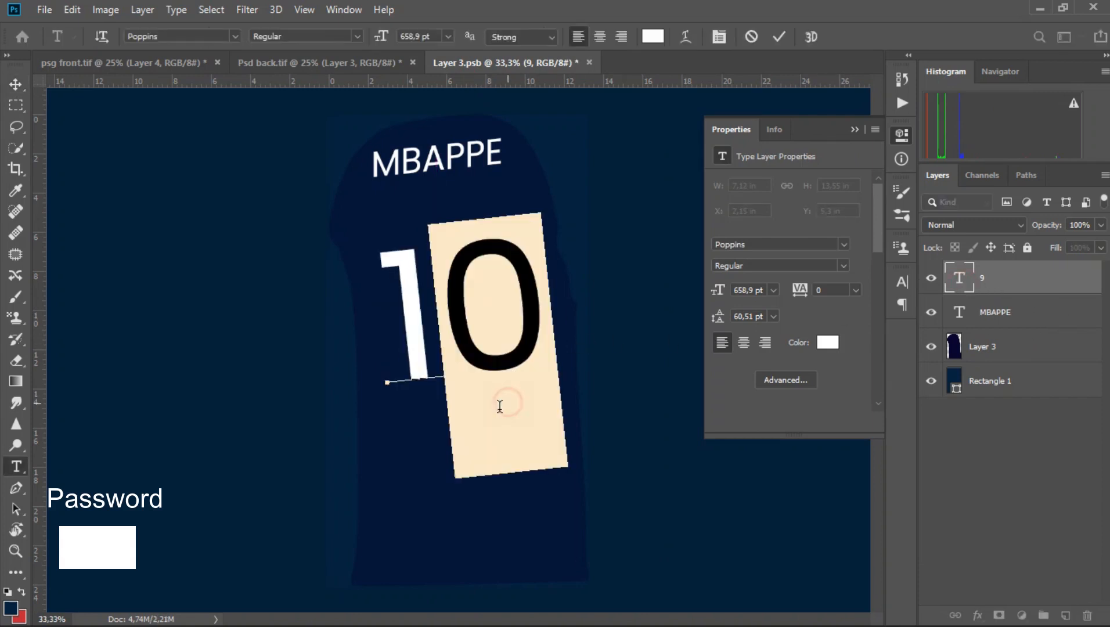
click(467, 364)
Set the font size of the whole number 10 to 653,9 pt and commit the text
drag(530, 331, 338, 336)
scroll(432, 36, down, 5)
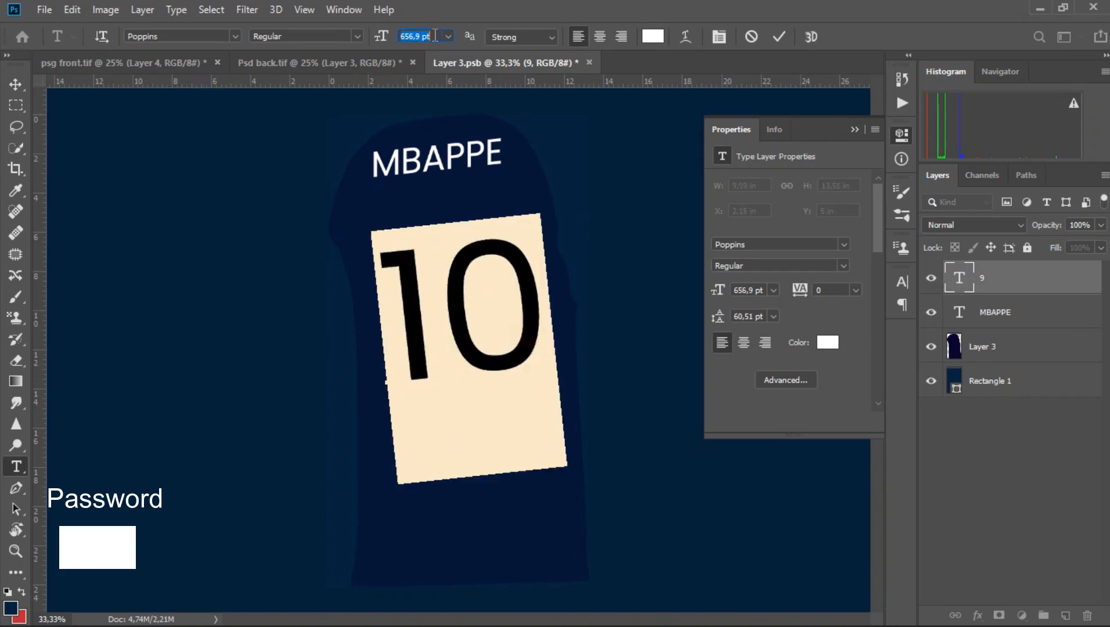
click(778, 37)
key(v)
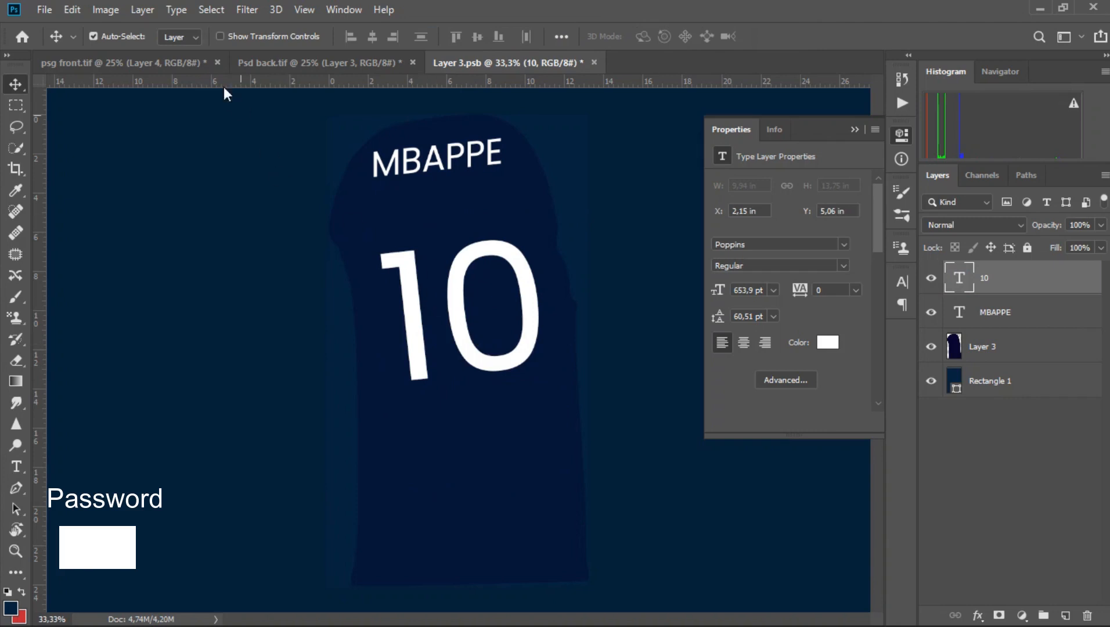
Scale the 10 down to about 556,59 pt and position it below the name within the back shape
click(220, 36)
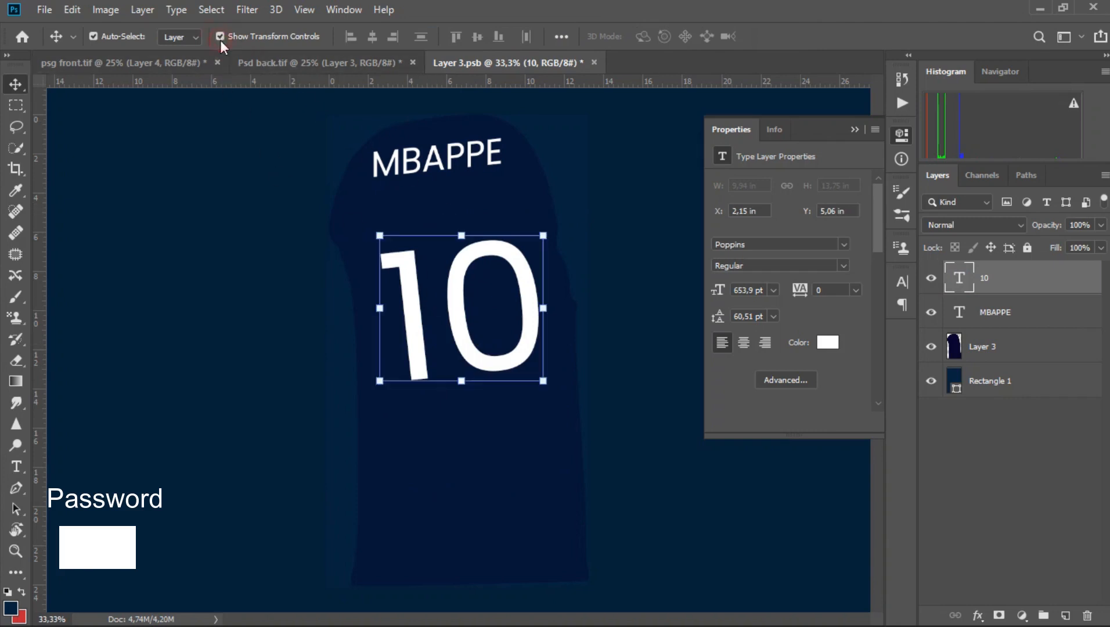
drag(544, 235, 527, 258)
drag(496, 339, 501, 325)
drag(540, 242, 532, 252)
drag(478, 315, 485, 301)
double_click(485, 302)
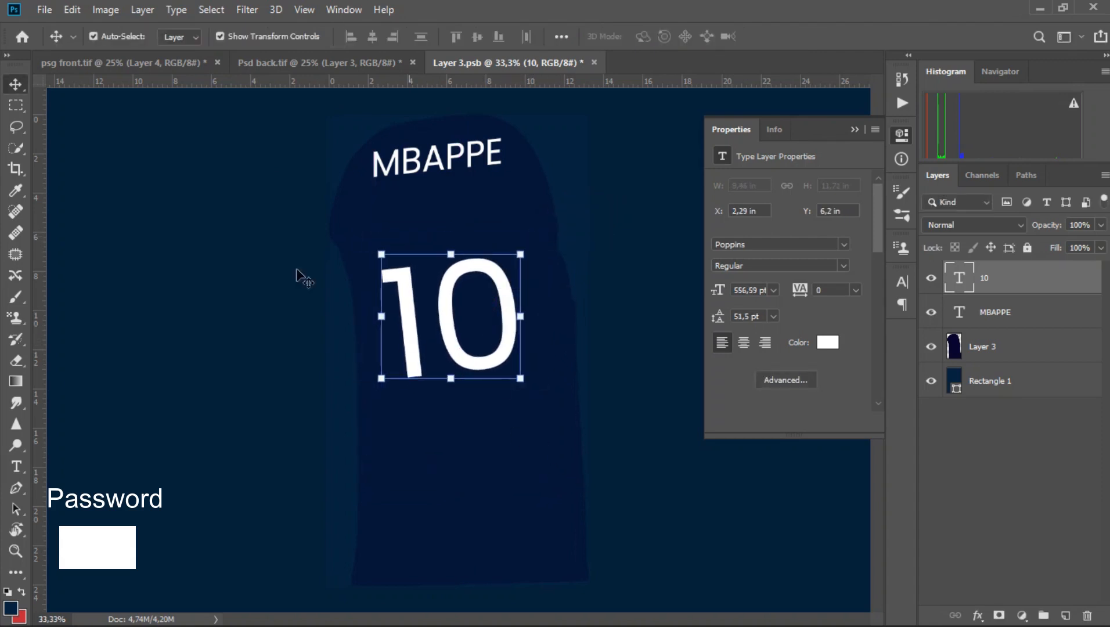
click(224, 36)
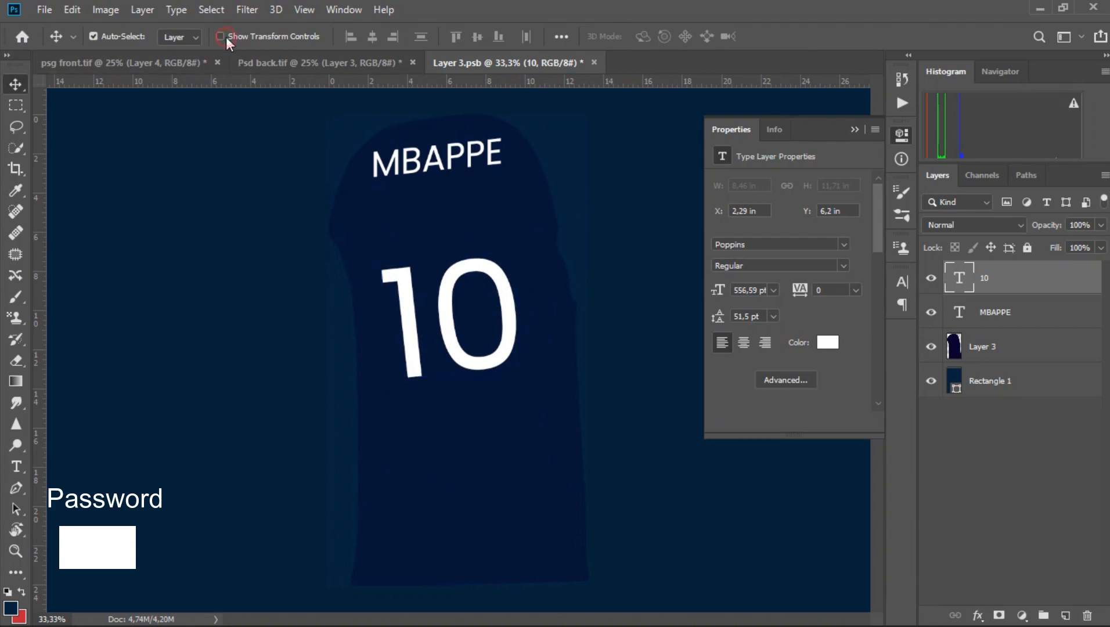
Save the Layer 3 smart object and check the 10 on the back mockup
click(44, 10)
click(87, 175)
click(277, 63)
Shift the 10 up and left closer to the name, save the smart object and compare it with the back mockup
click(503, 63)
drag(504, 336, 493, 322)
click(52, 9)
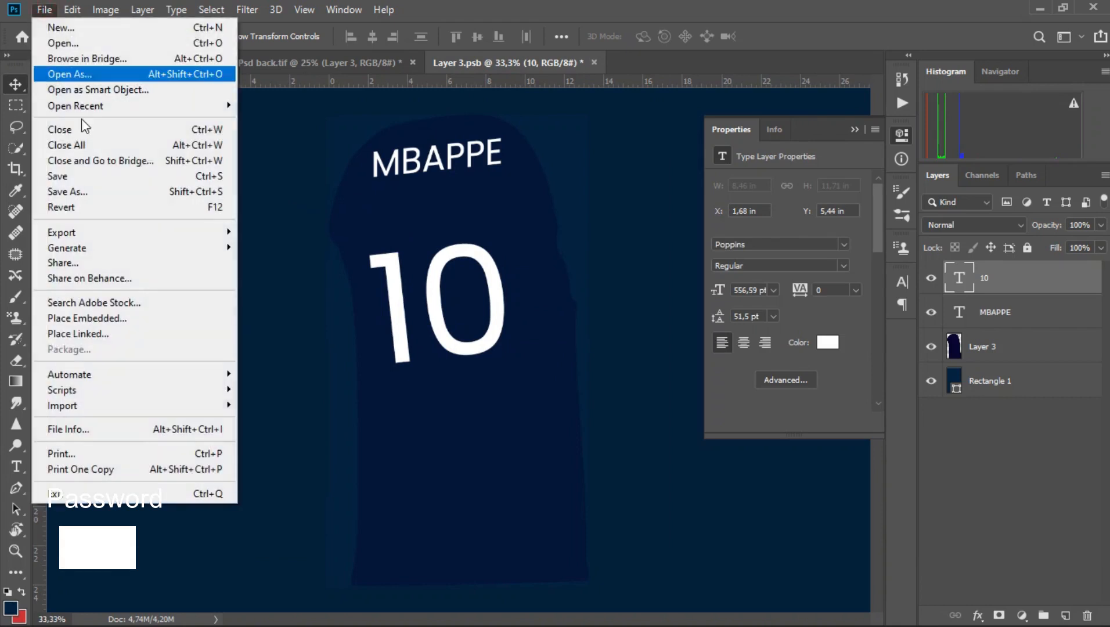
click(95, 179)
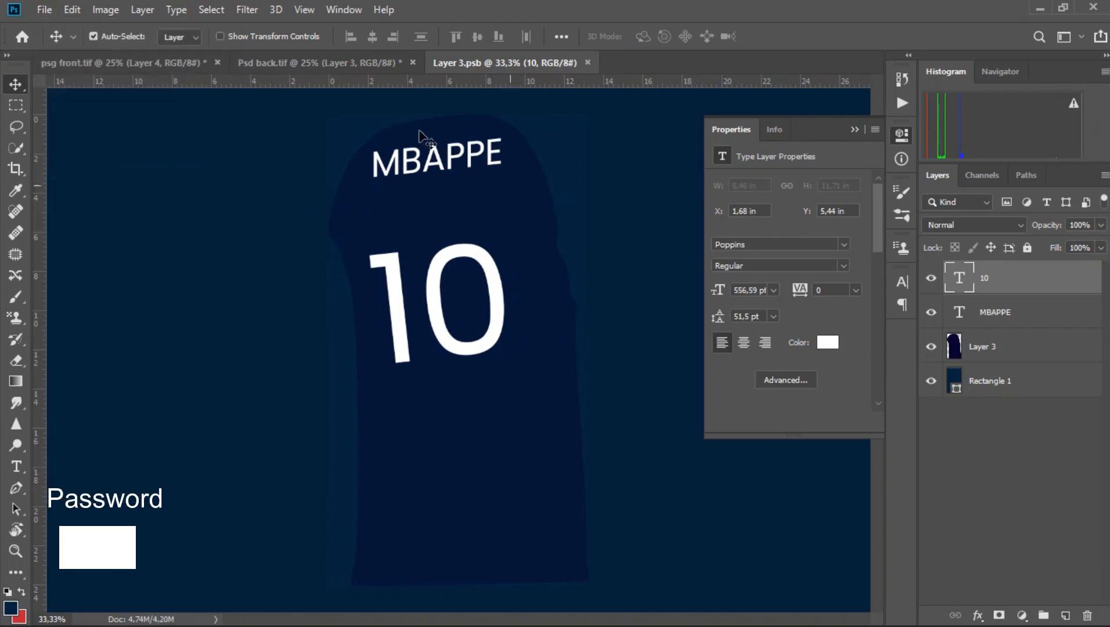
click(376, 62)
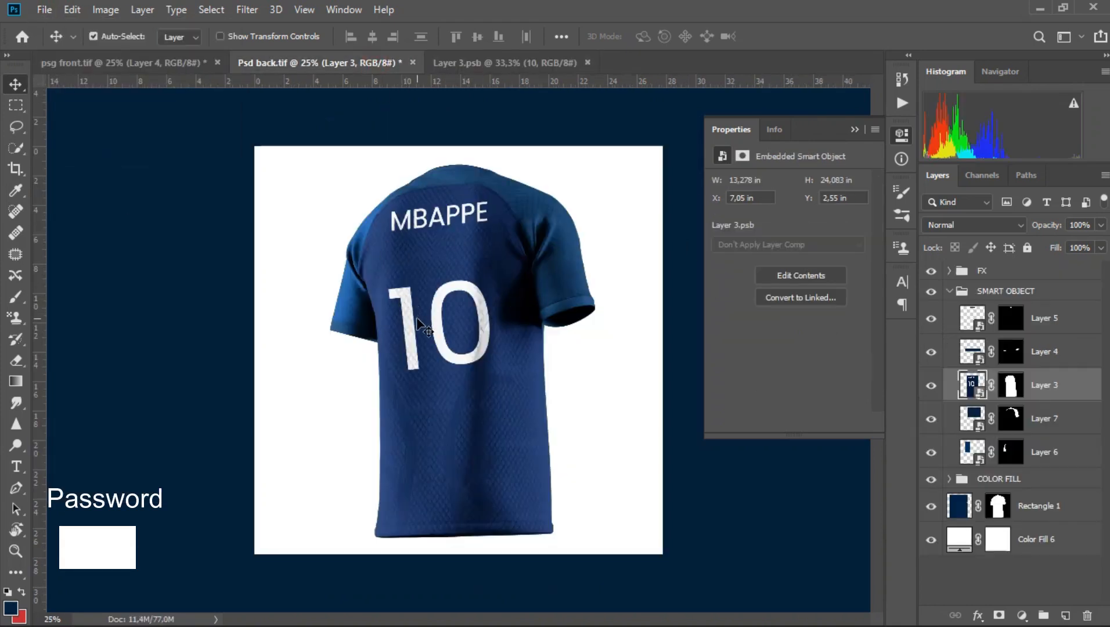
click(496, 61)
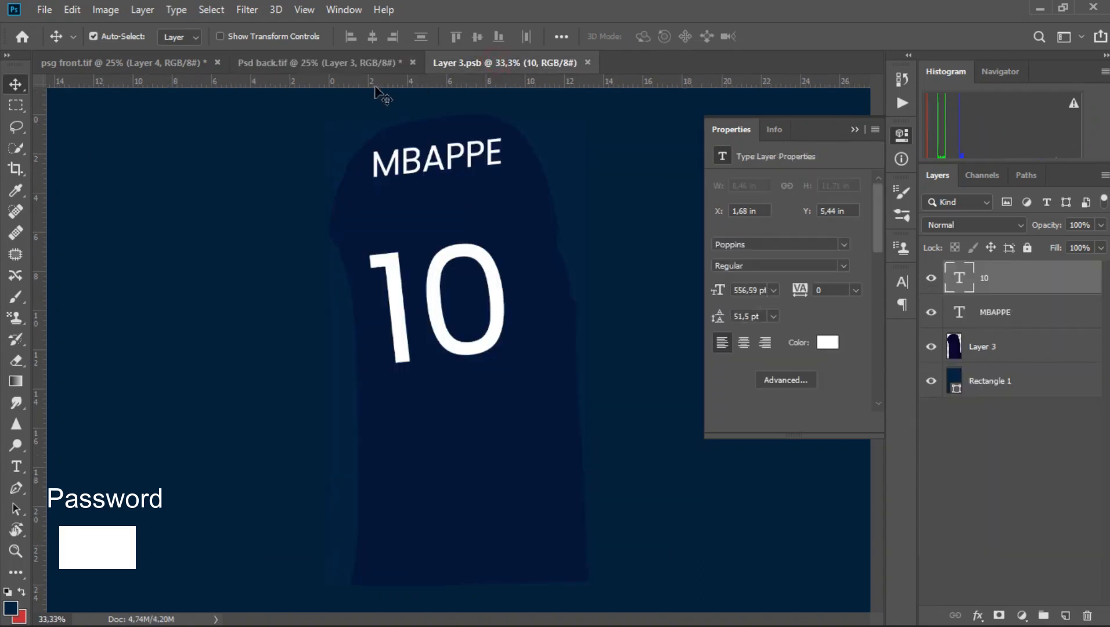
Rotate the 10 clockwise by about 4.9° with Free Transform so it stands straighter below the name
click(226, 36)
key(ctrl+t)
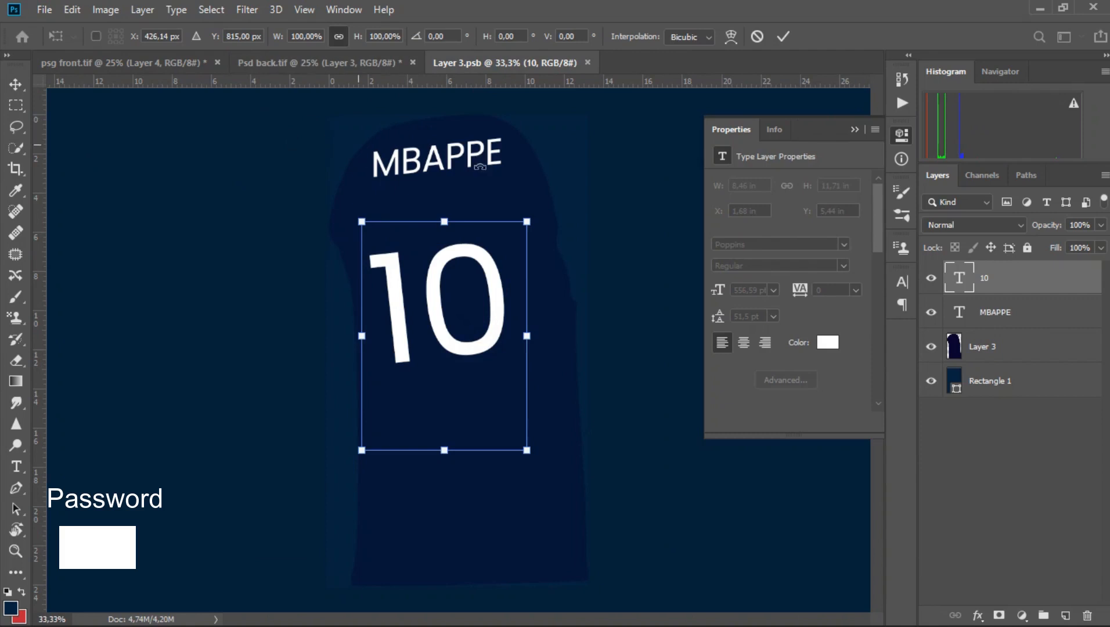
click(783, 36)
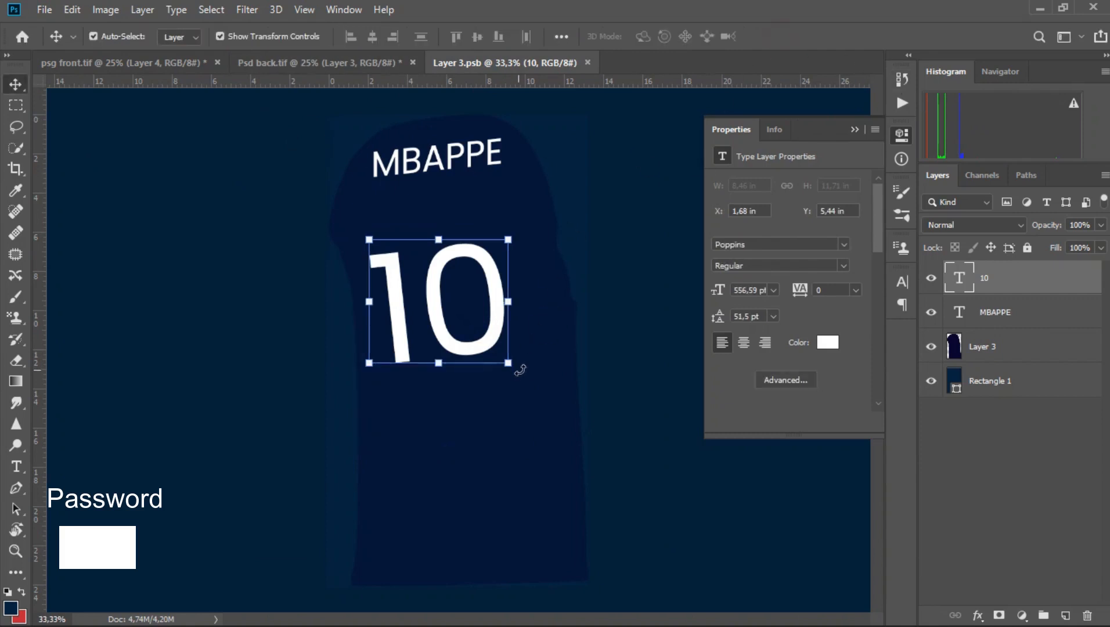
key(ctrl+t)
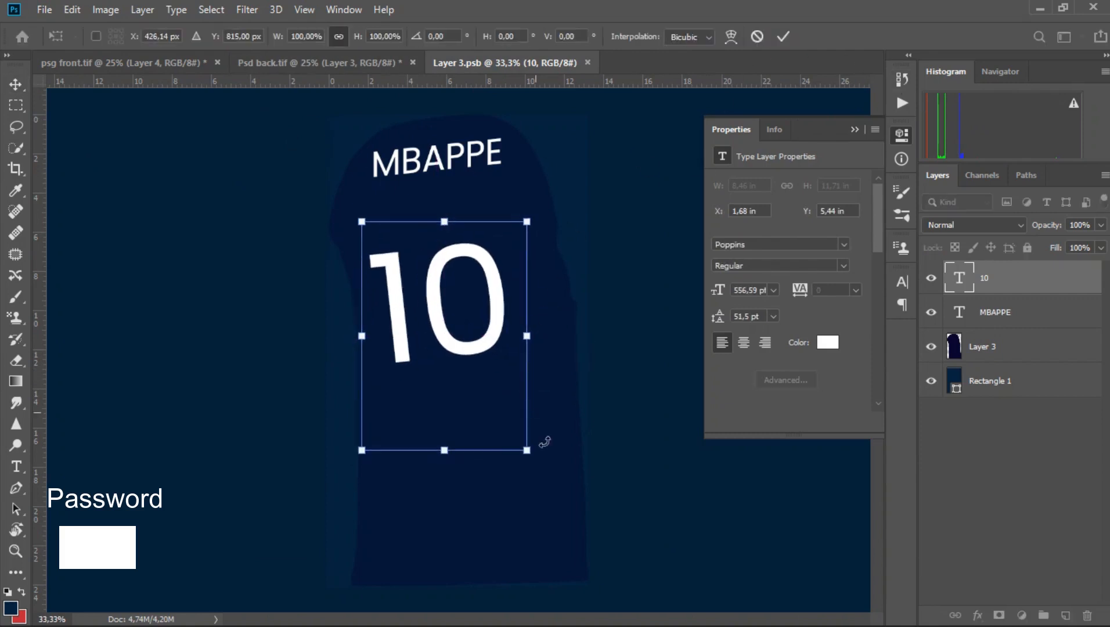
drag(548, 479, 541, 486)
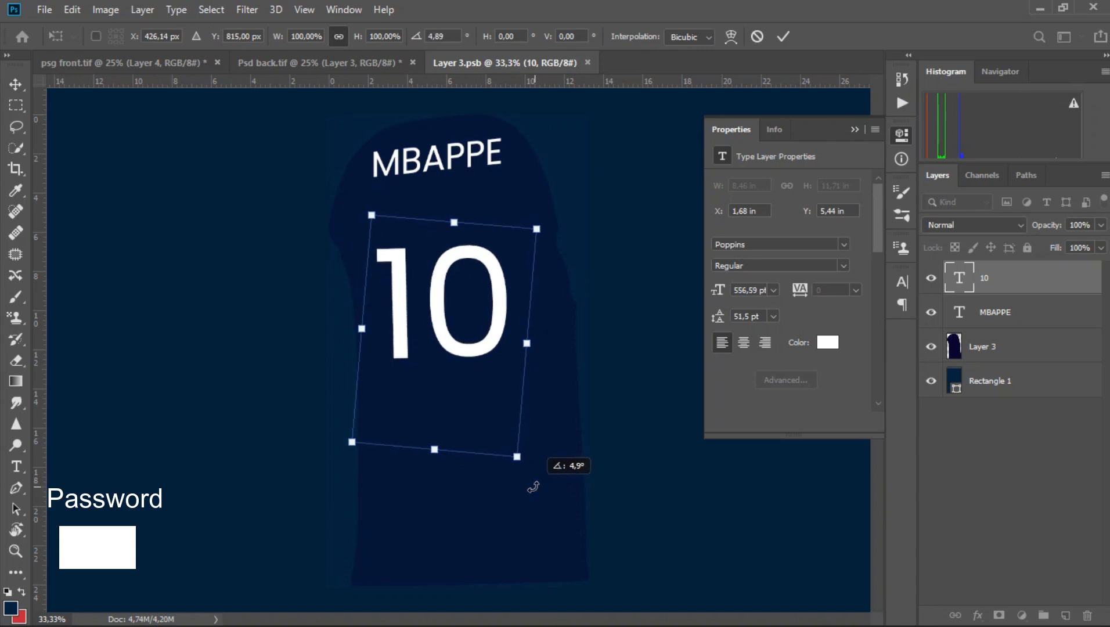
key(Escape)
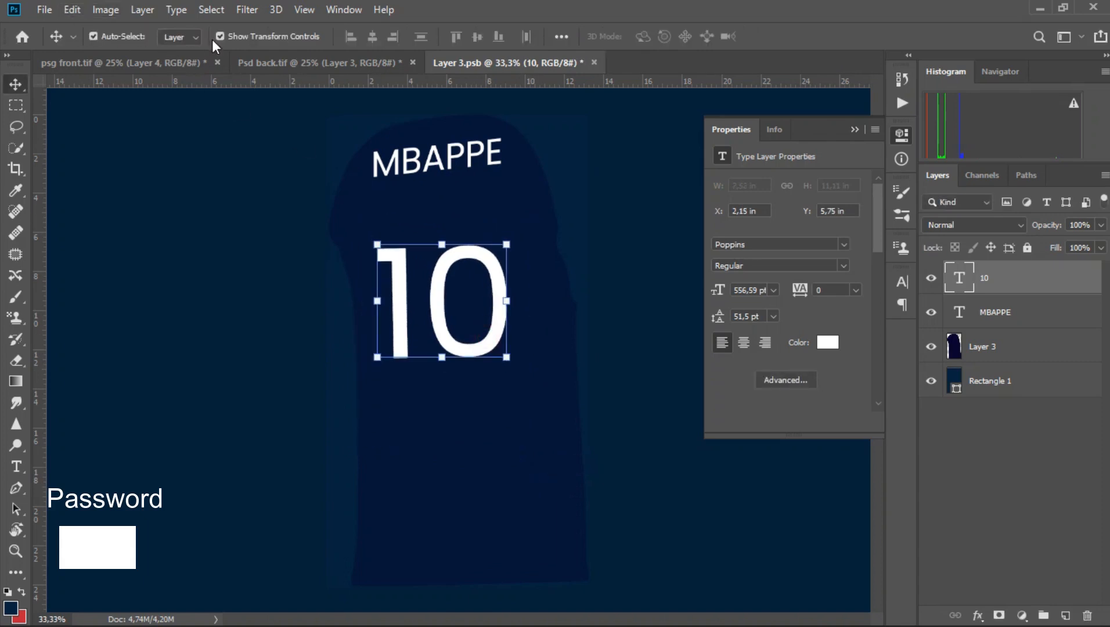
click(220, 36)
Save the Layer 3 smart object and check the rotated 10 on the back mockup, comparing it with the front mockup
click(44, 9)
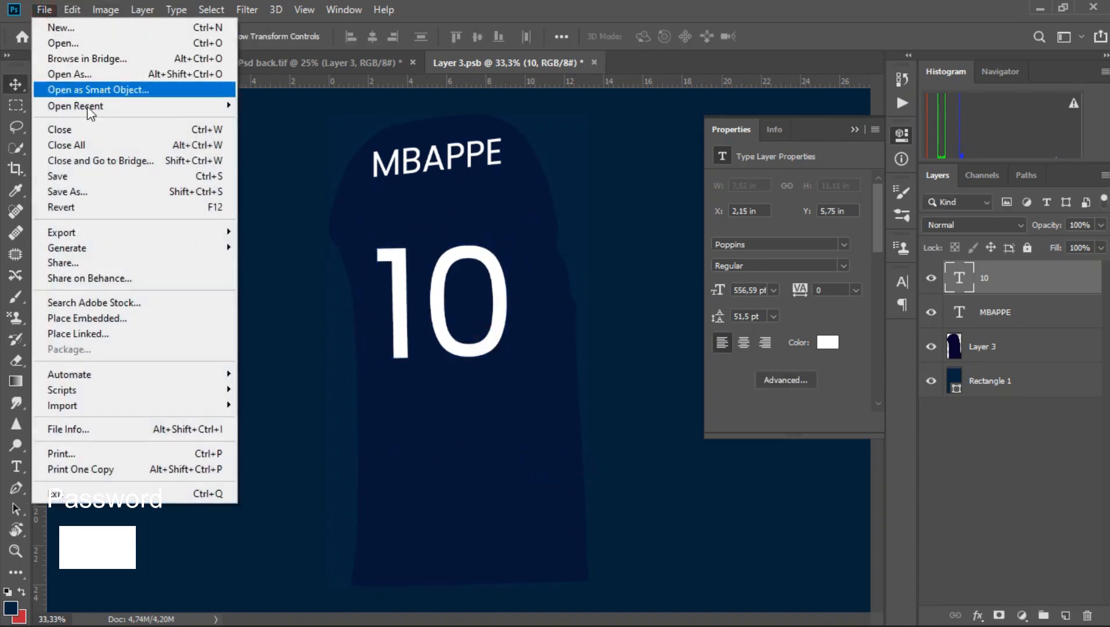
click(87, 174)
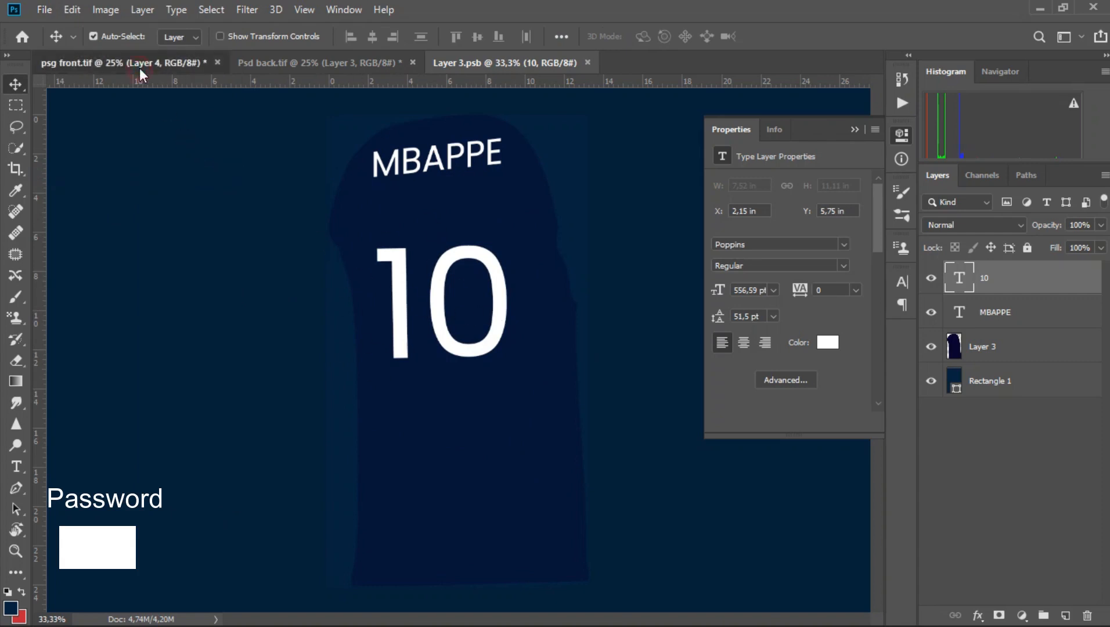
click(140, 68)
click(296, 61)
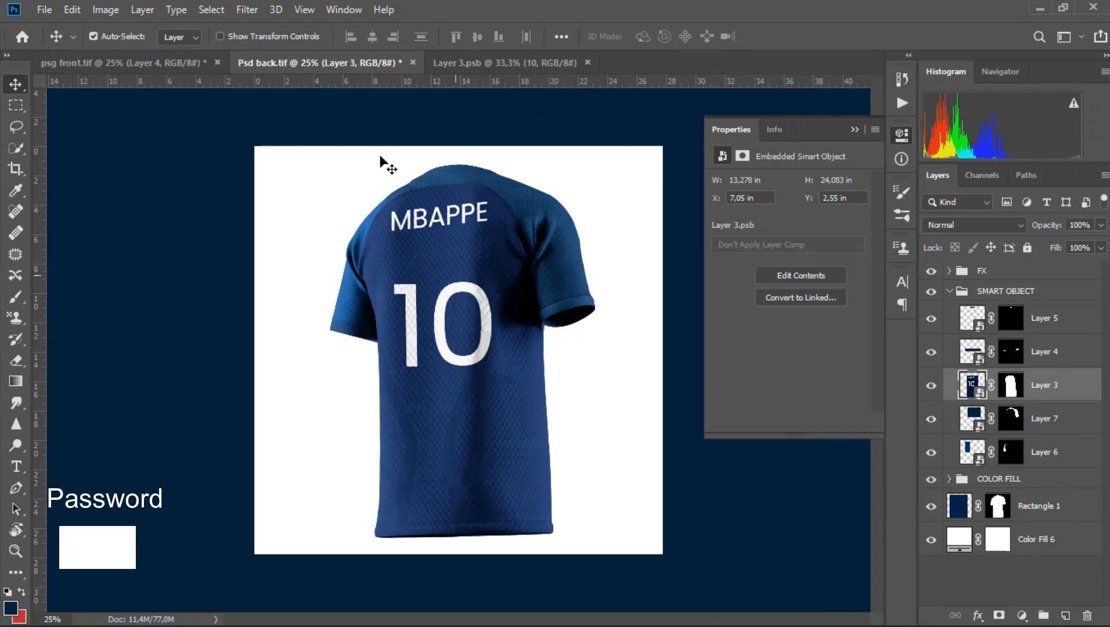
click(197, 64)
click(266, 71)
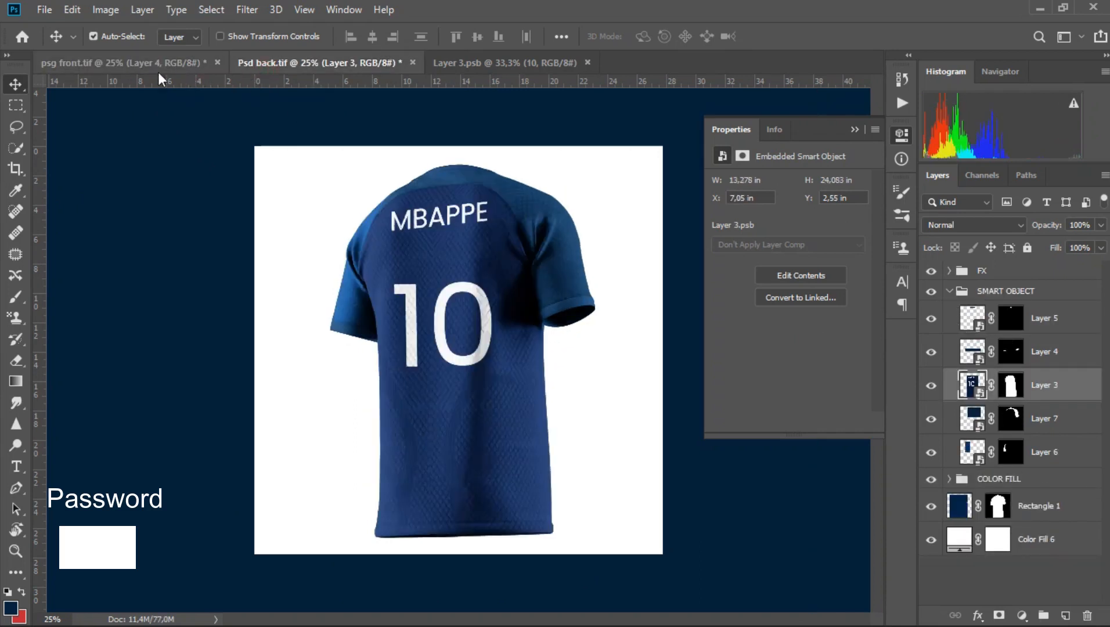
click(123, 66)
click(261, 66)
click(505, 65)
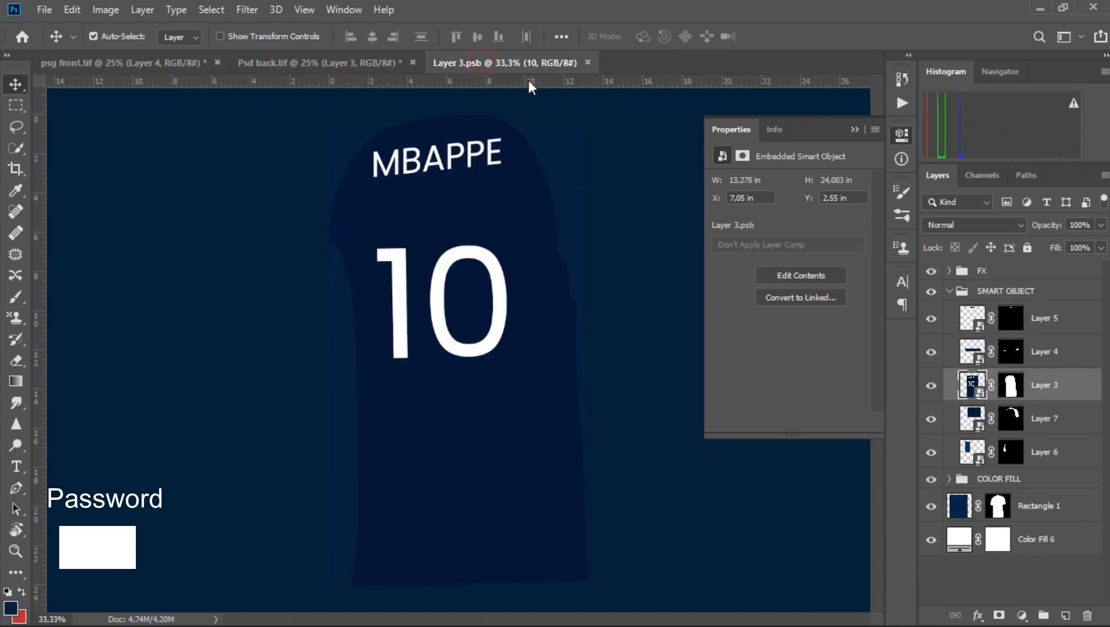
Hide the dark Layer 3 shape inside the smart object, save it, and inspect the number's fabric texture on the back mockup
click(931, 347)
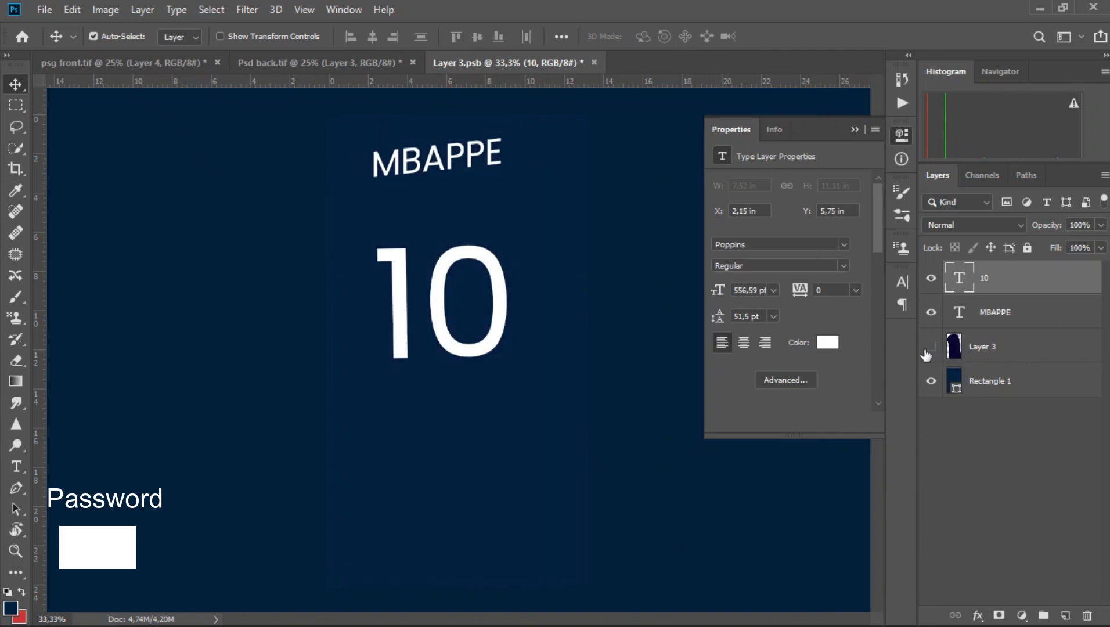
click(42, 10)
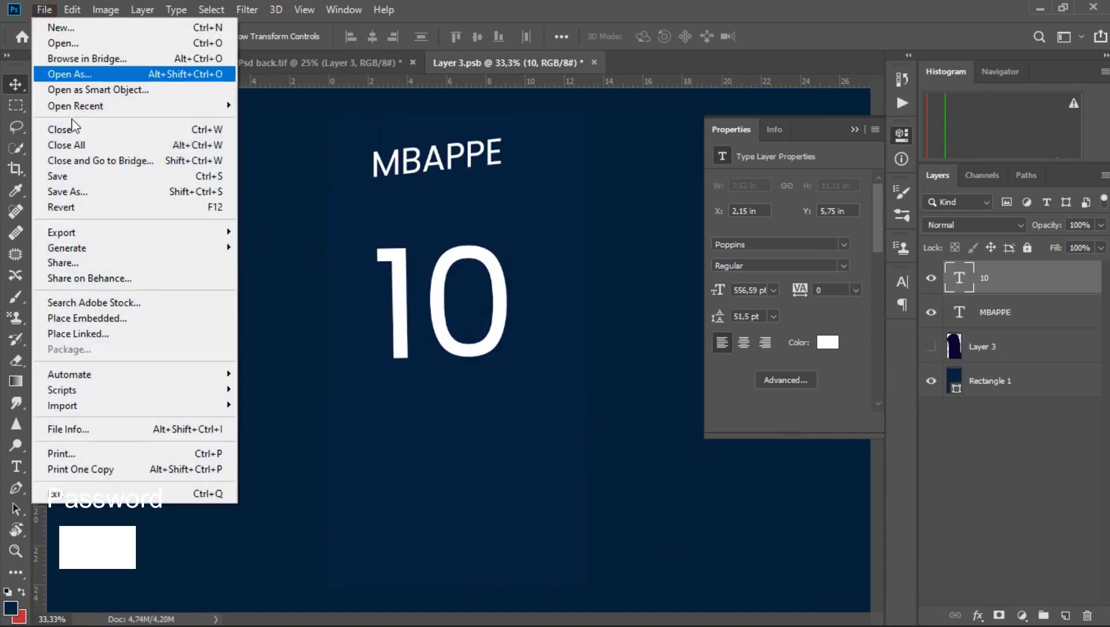
click(58, 176)
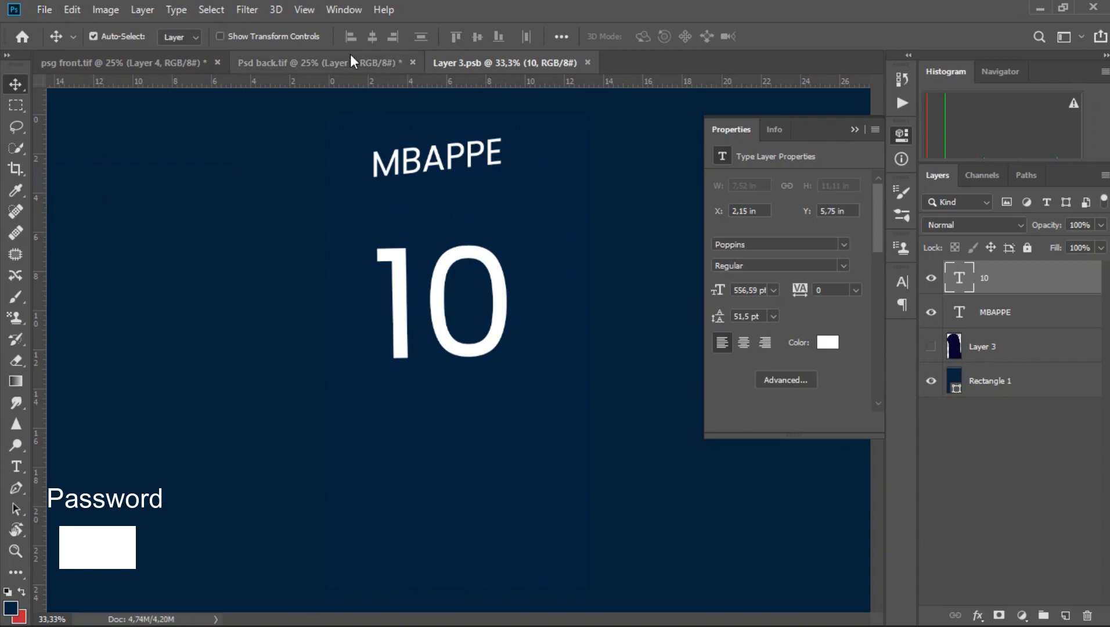
click(320, 63)
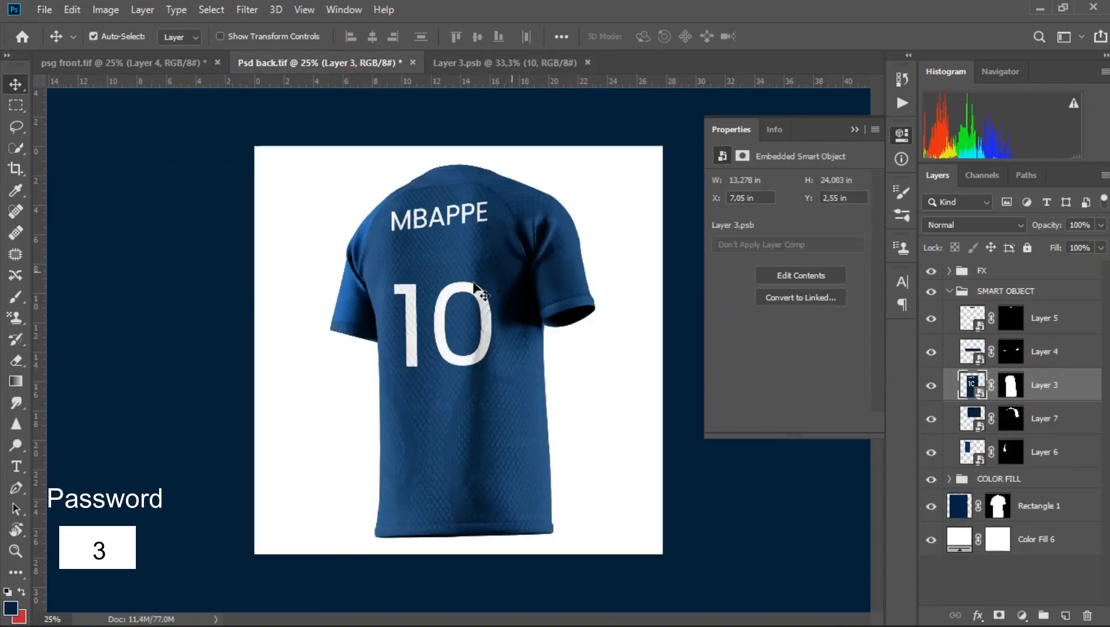
scroll(533, 302, up, 6)
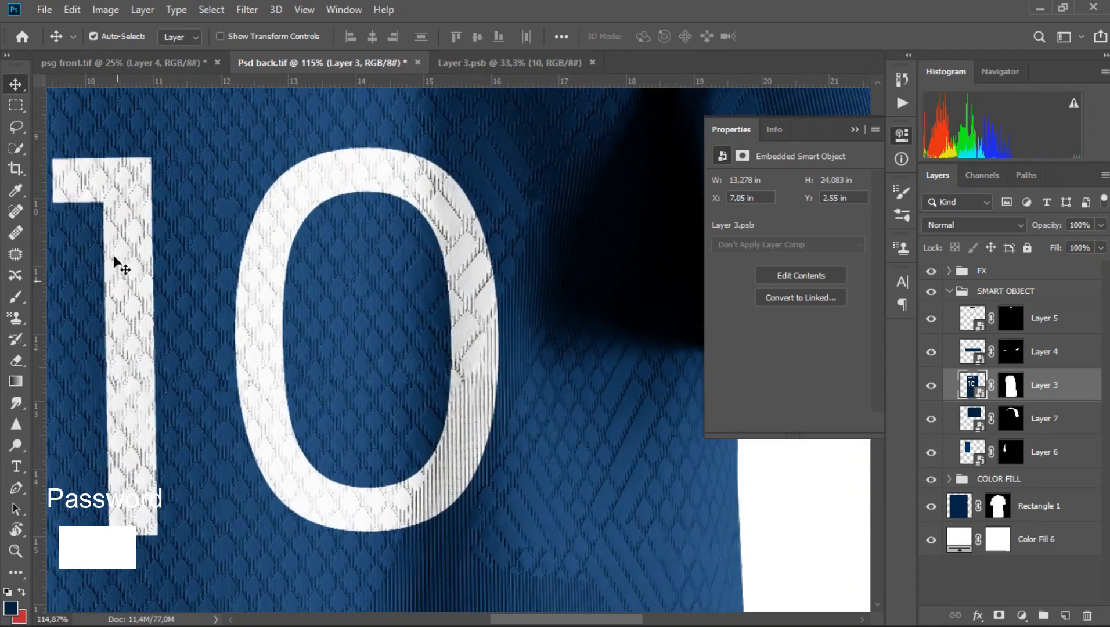
scroll(397, 442, down, 6)
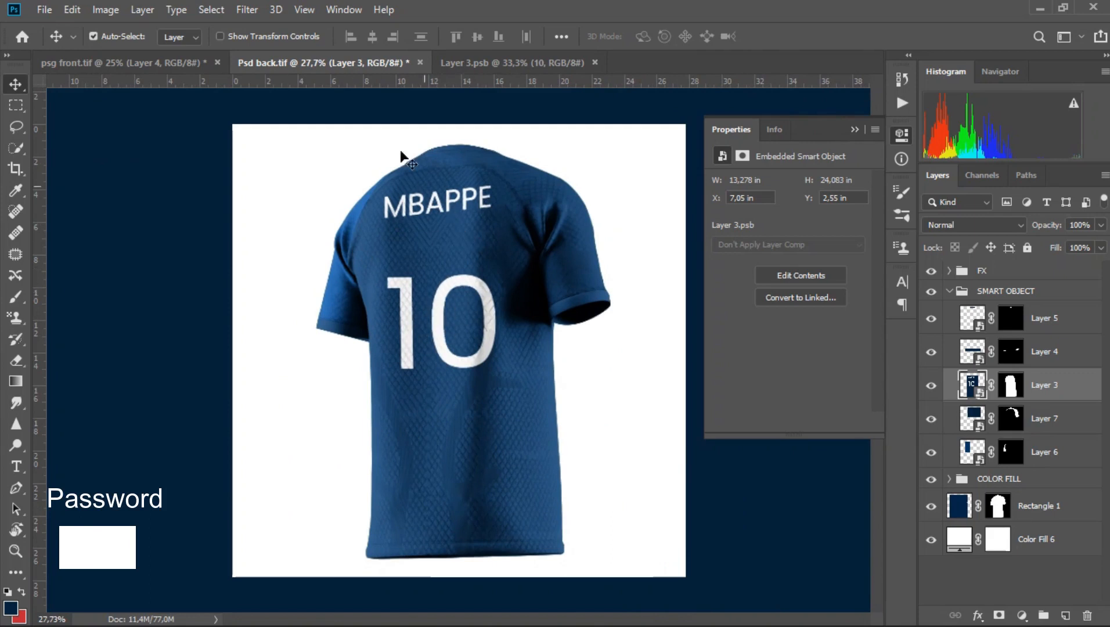
Close the Layer 3 smart object and review the front and back jersey mockups
click(578, 62)
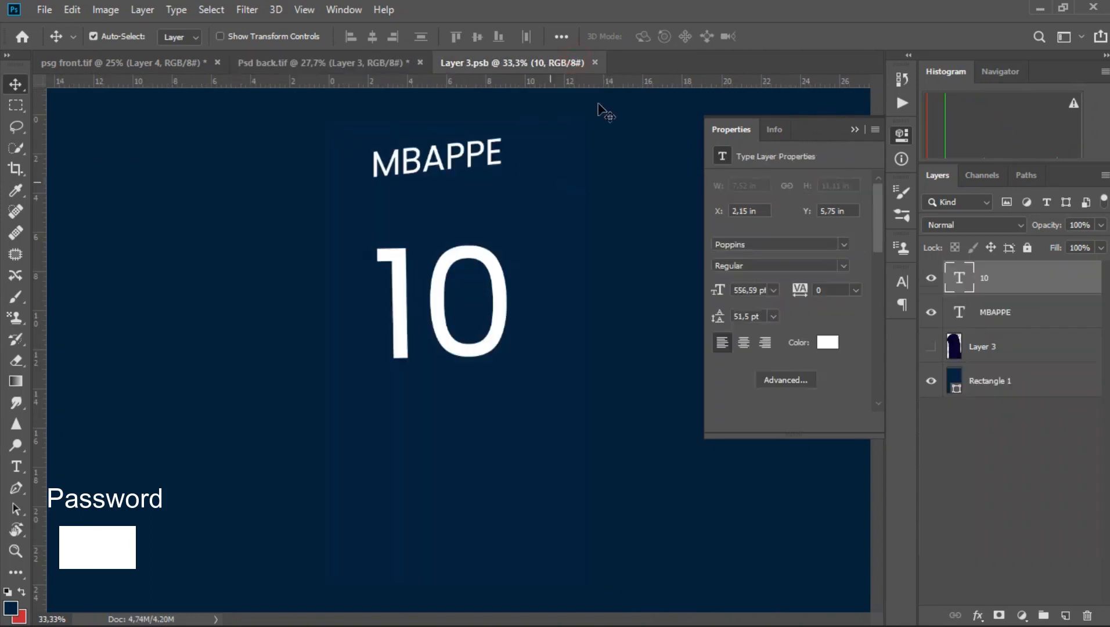
click(594, 62)
click(160, 66)
click(264, 65)
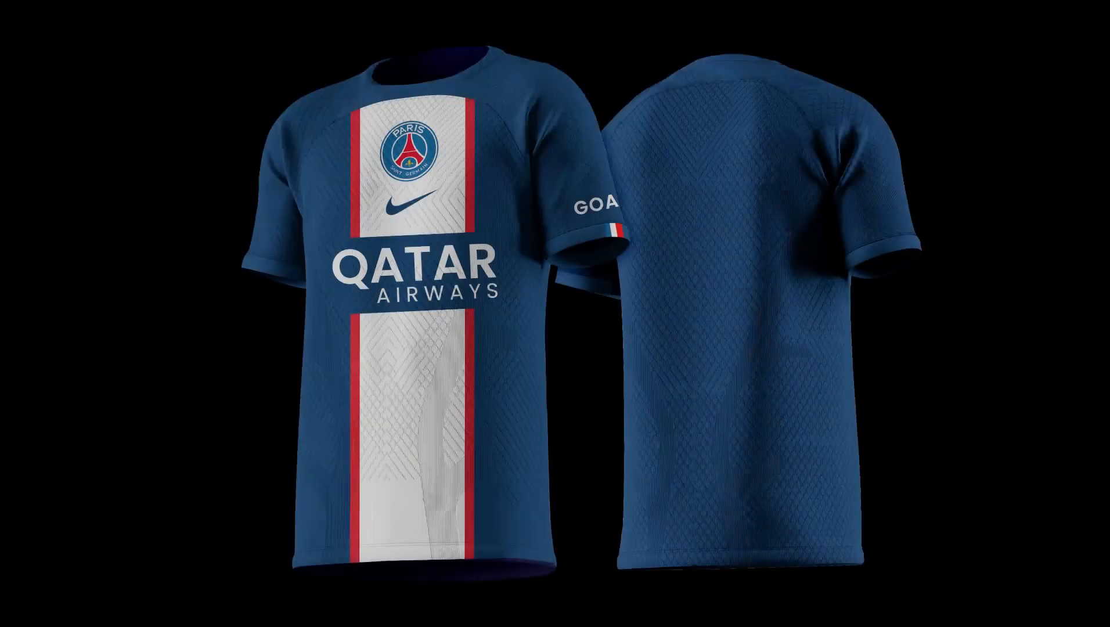